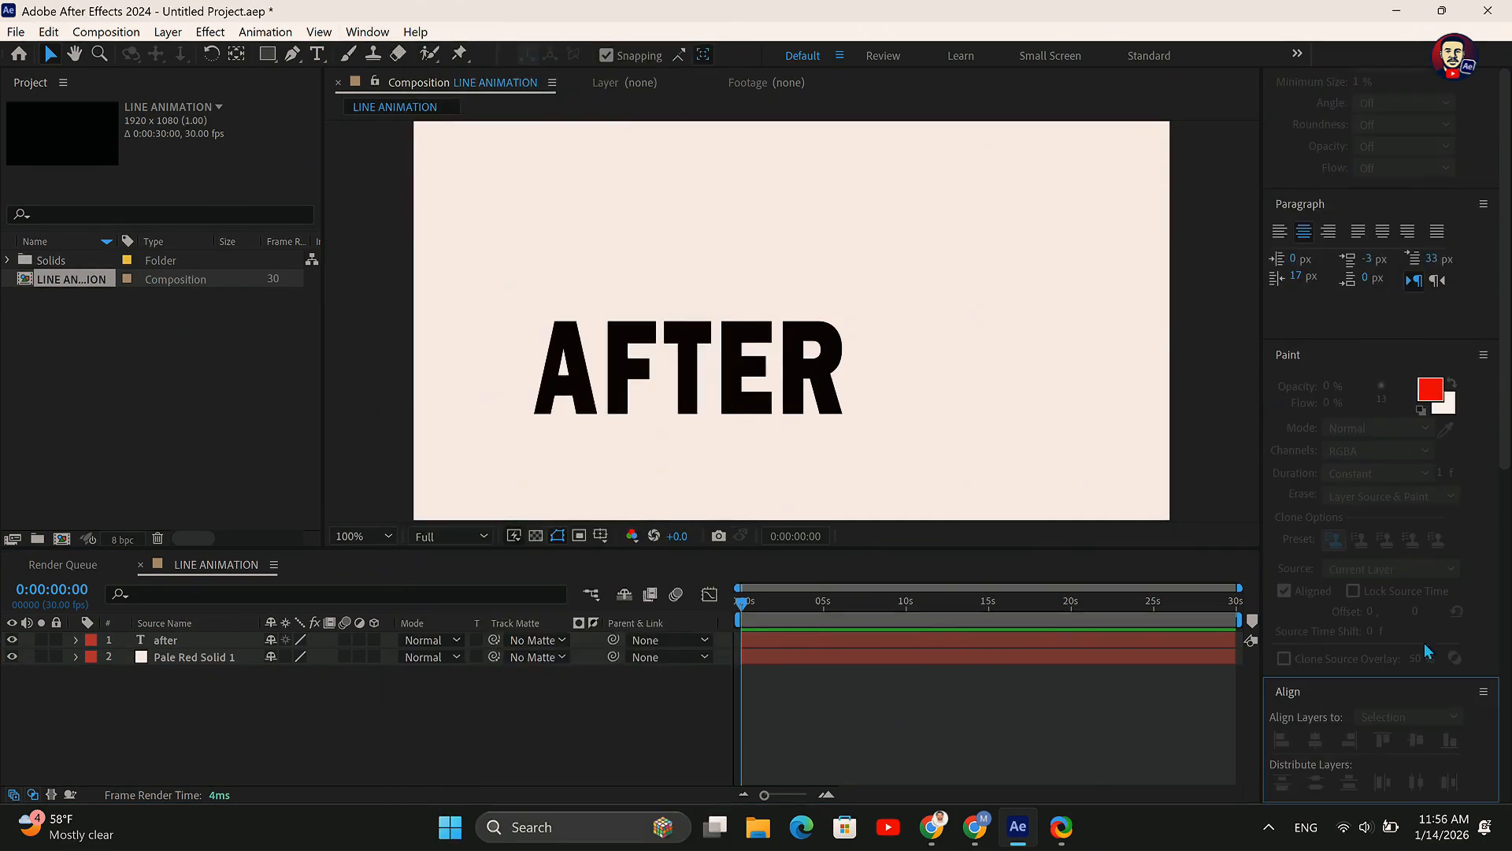
Centre the "after" text layer in the composition and move its anchor point to the middle of the word
click(227, 640)
click(1416, 741)
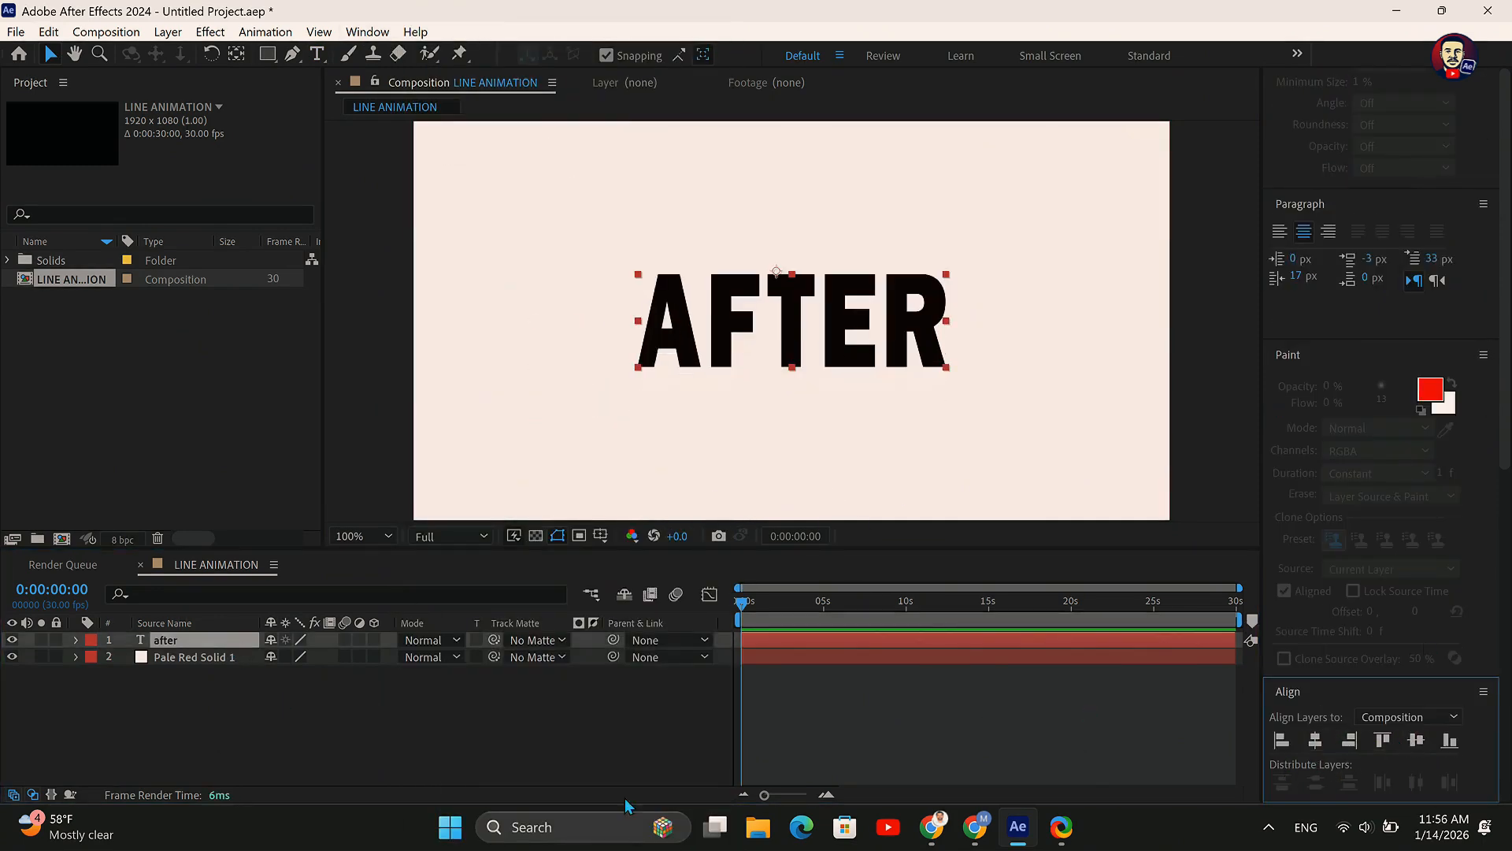
click(402, 732)
click(211, 638)
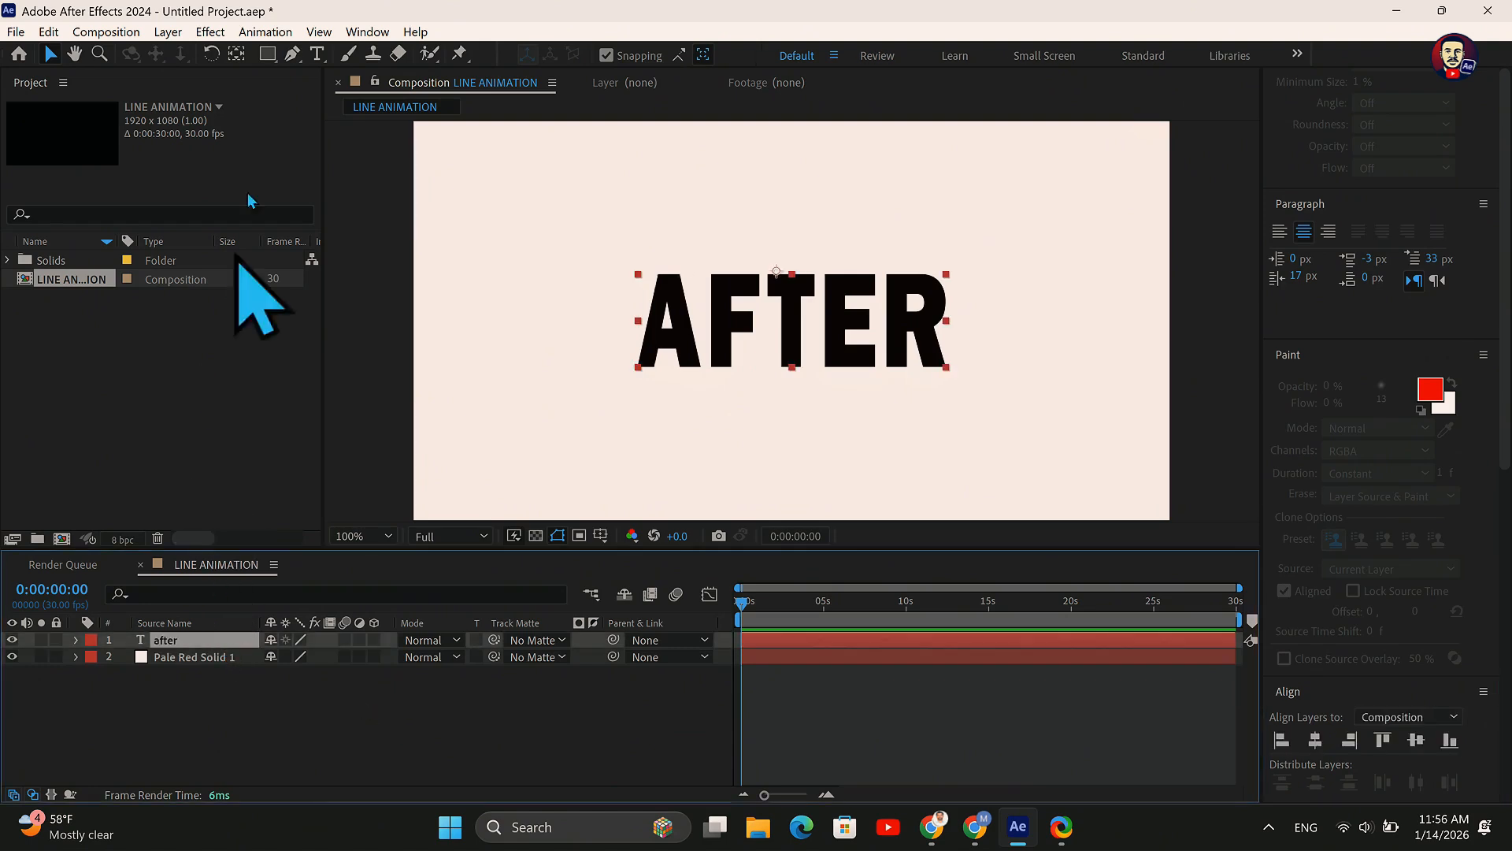
click(403, 725)
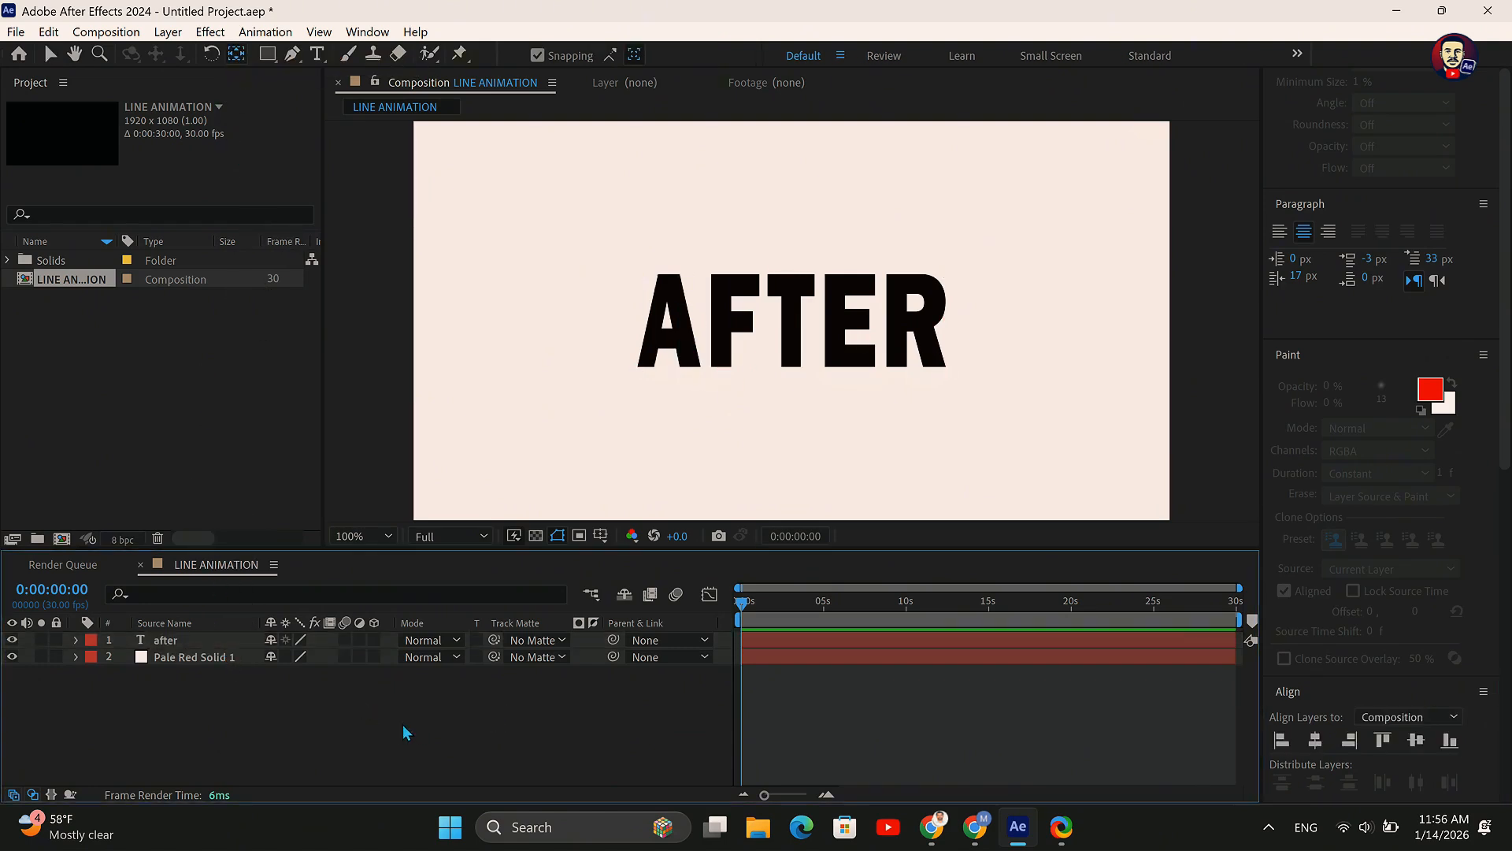
Create shapes from the "after" text layer and return to the Selection tool
click(211, 640)
right_click(205, 638)
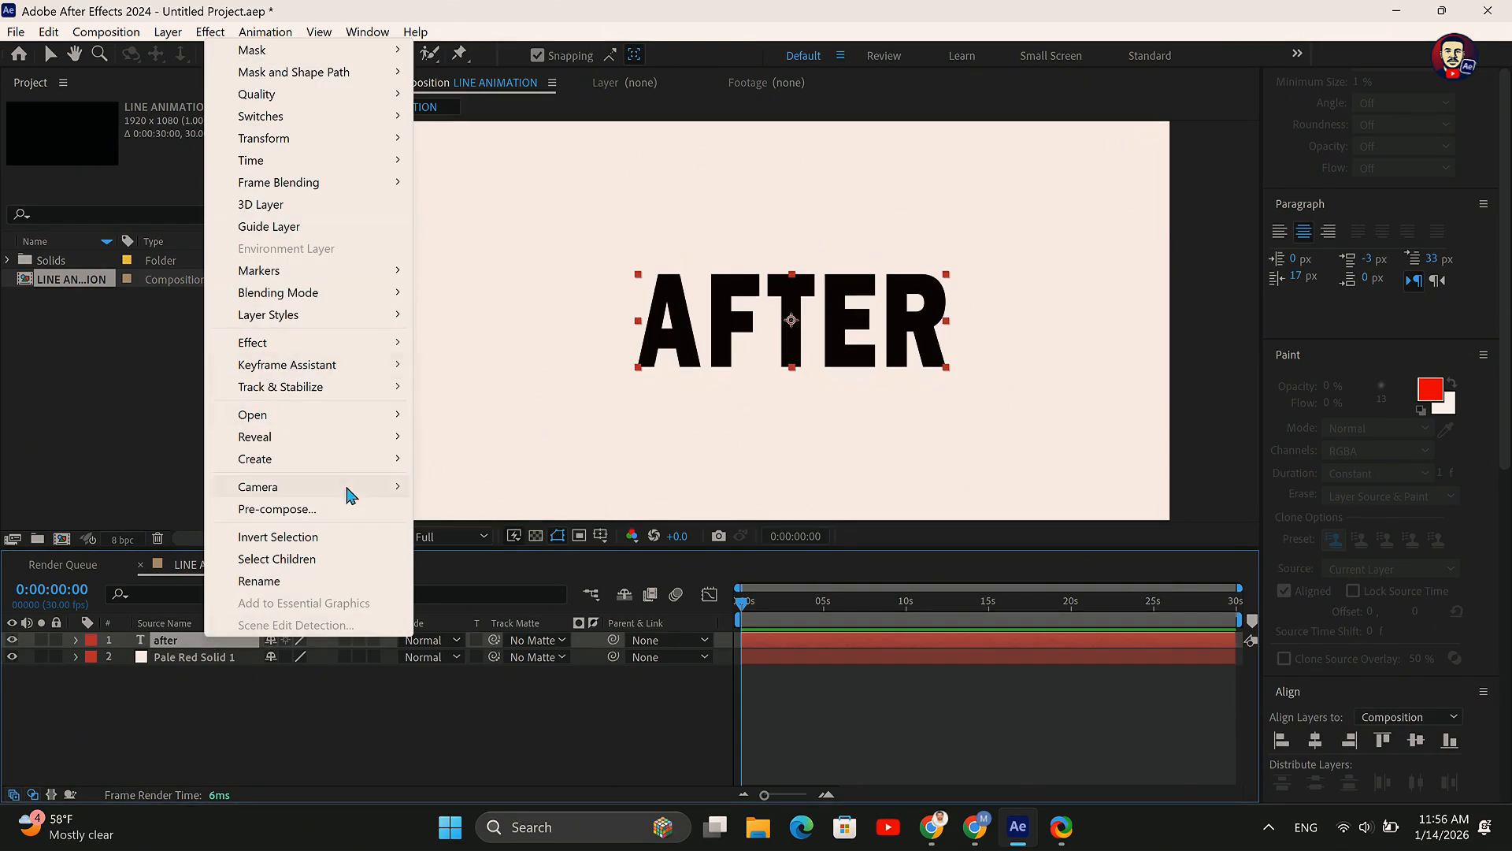
mouse_move(361, 460)
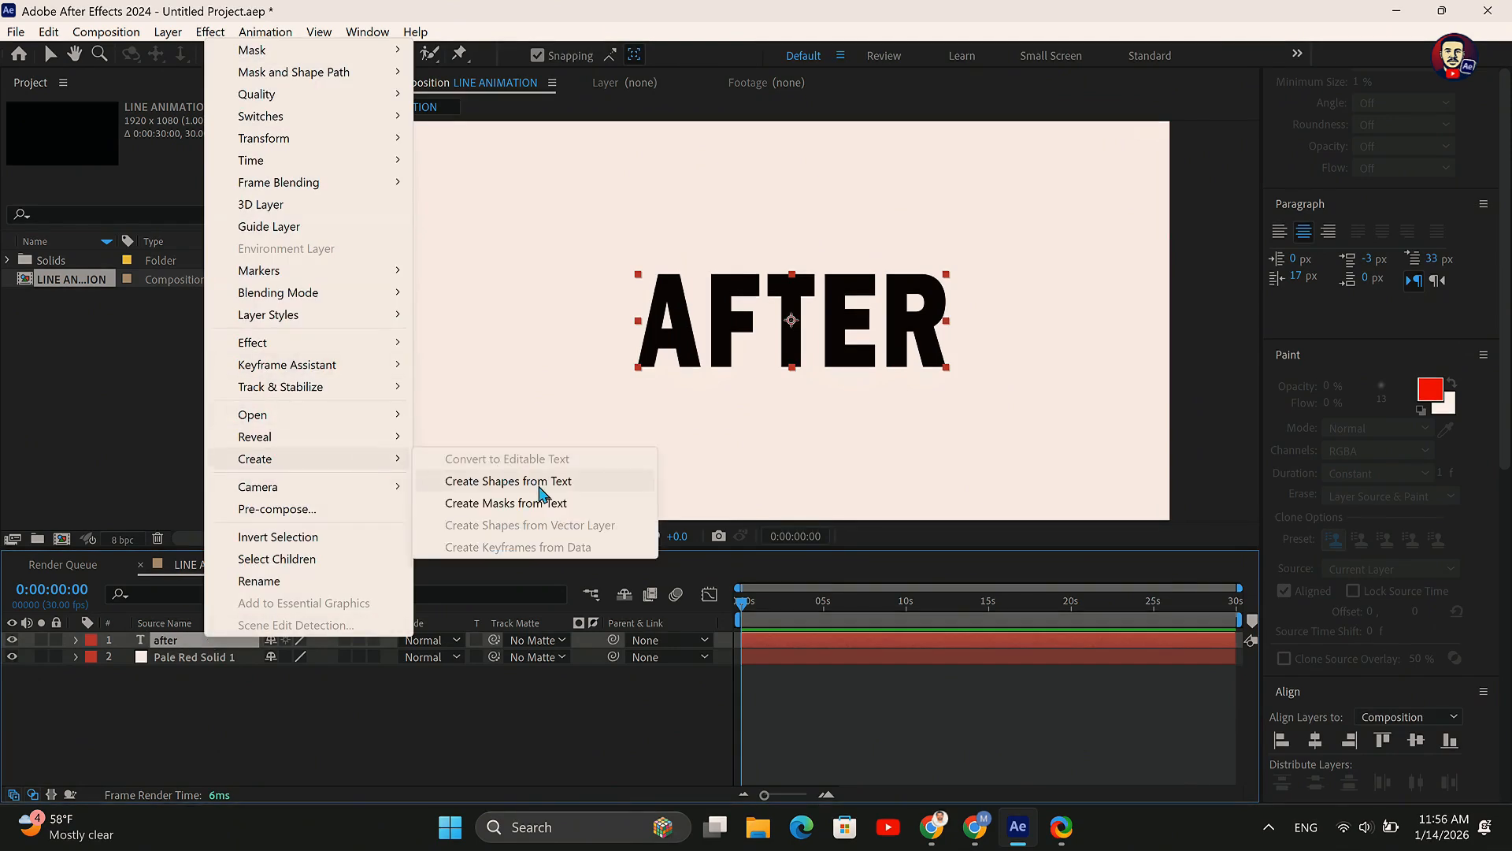
click(539, 482)
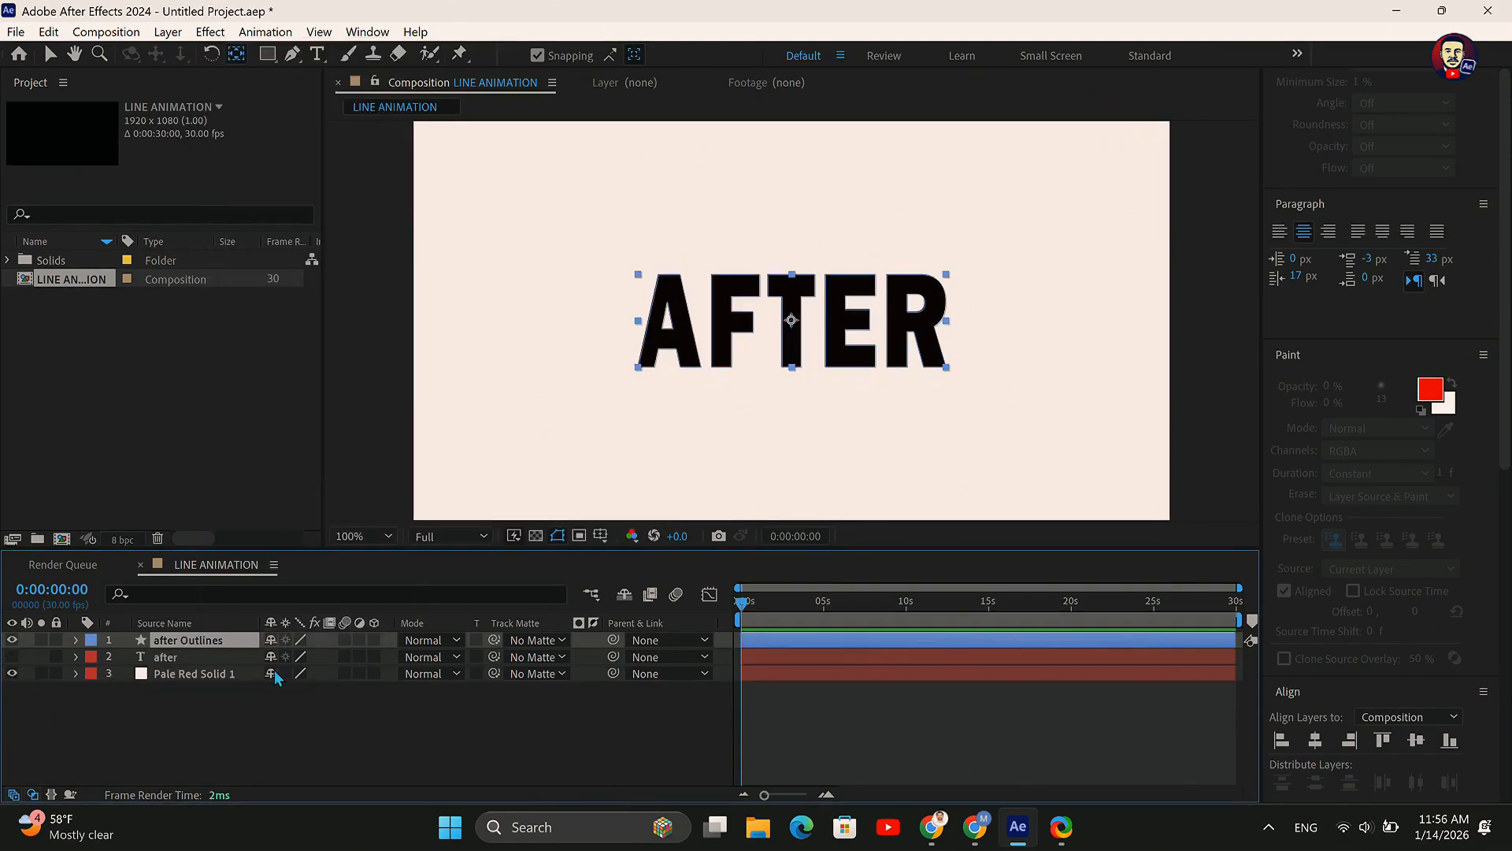
key(v)
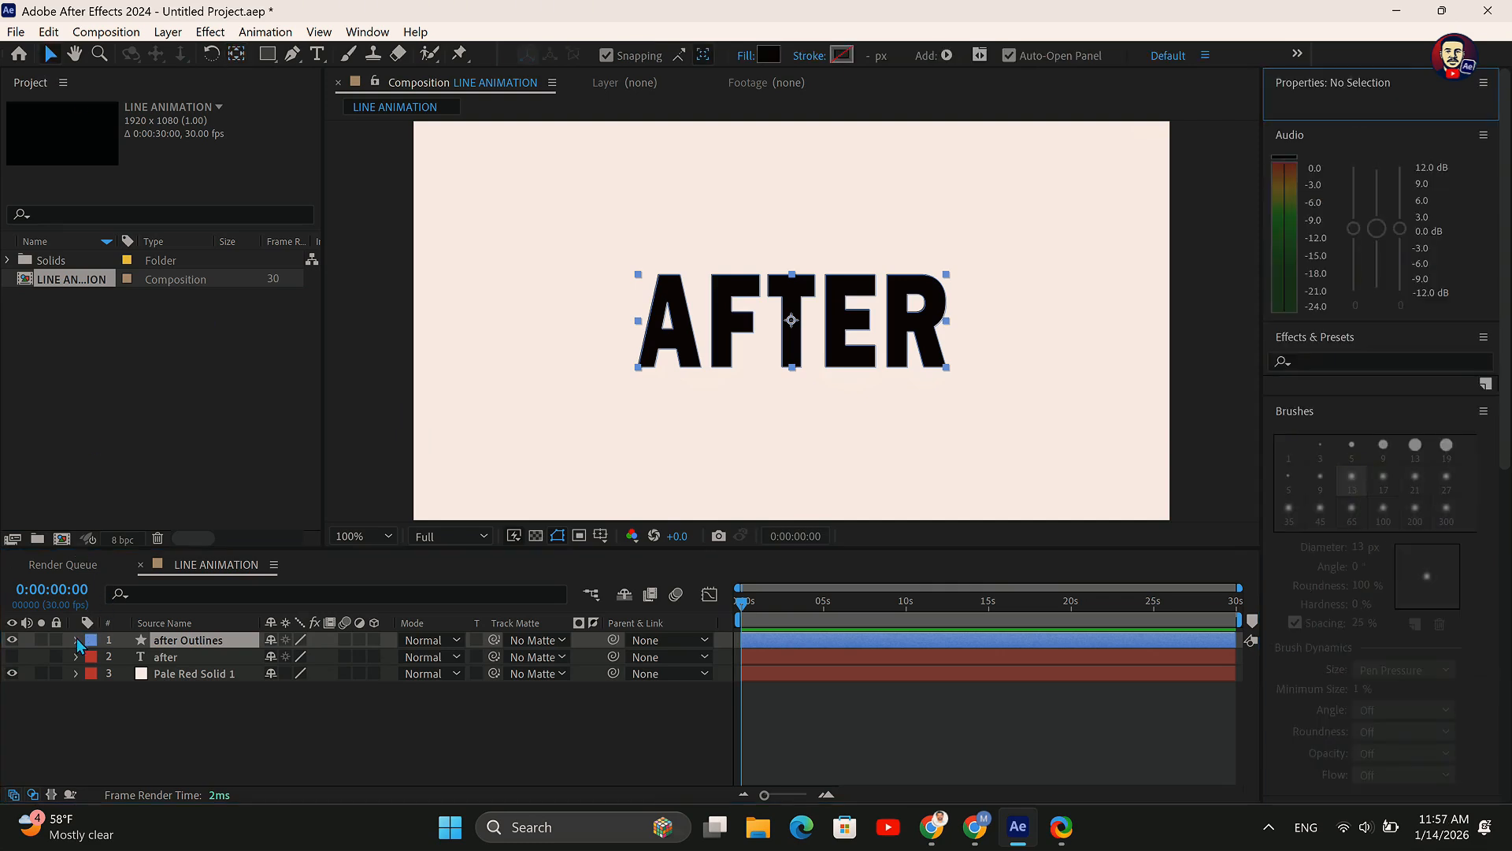
Add Trim Paths to the text outlines layer and expand its properties
click(76, 640)
click(384, 657)
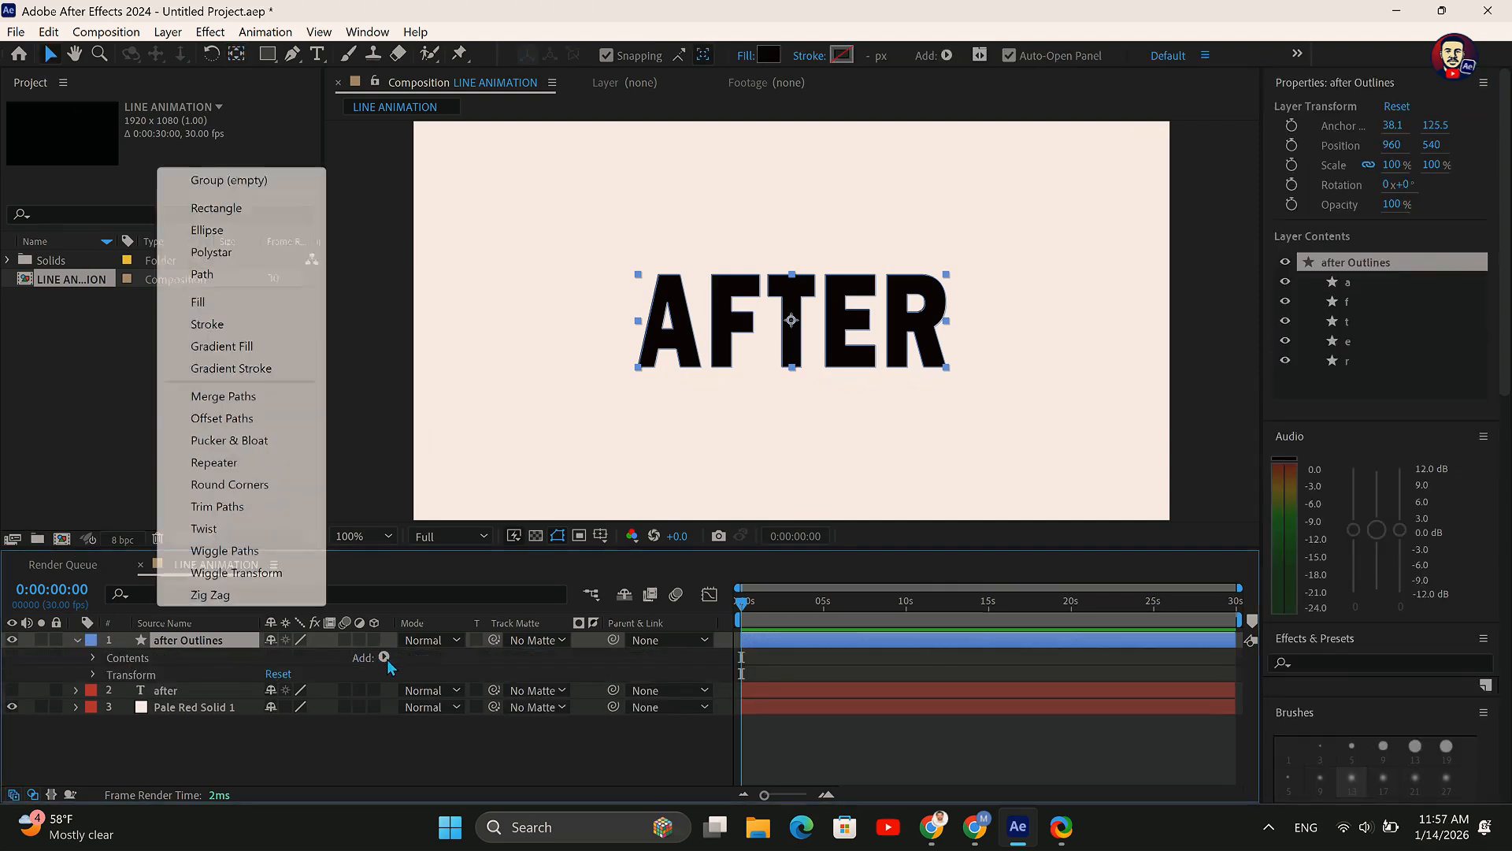
click(236, 508)
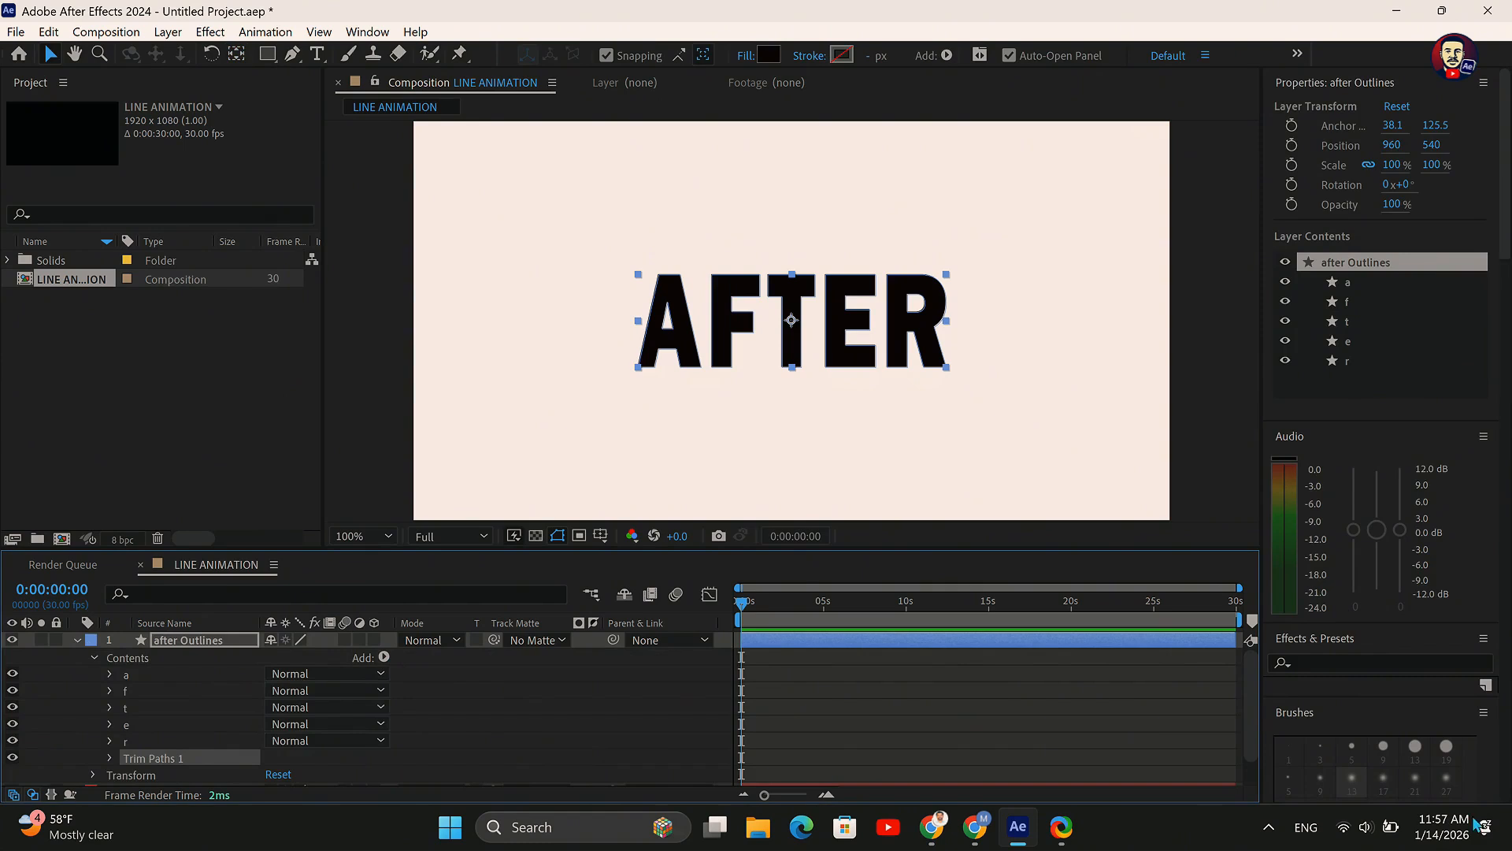
scroll(127, 779, down, 2)
click(110, 719)
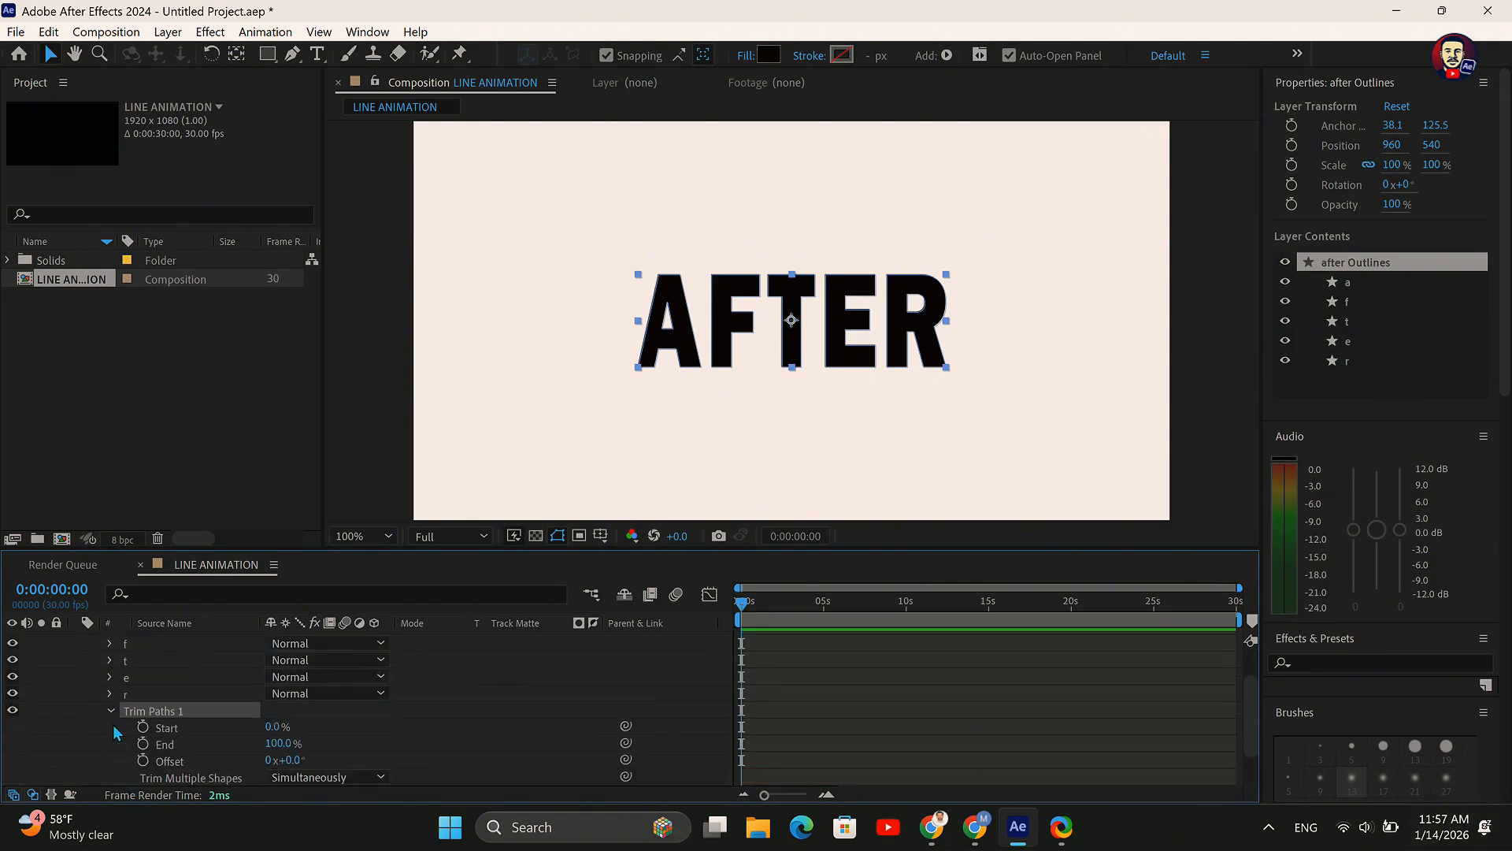
Keyframe the outlines' Trim Paths End at 0% at 0:00 and 100% at 0:00:02:19
click(143, 744)
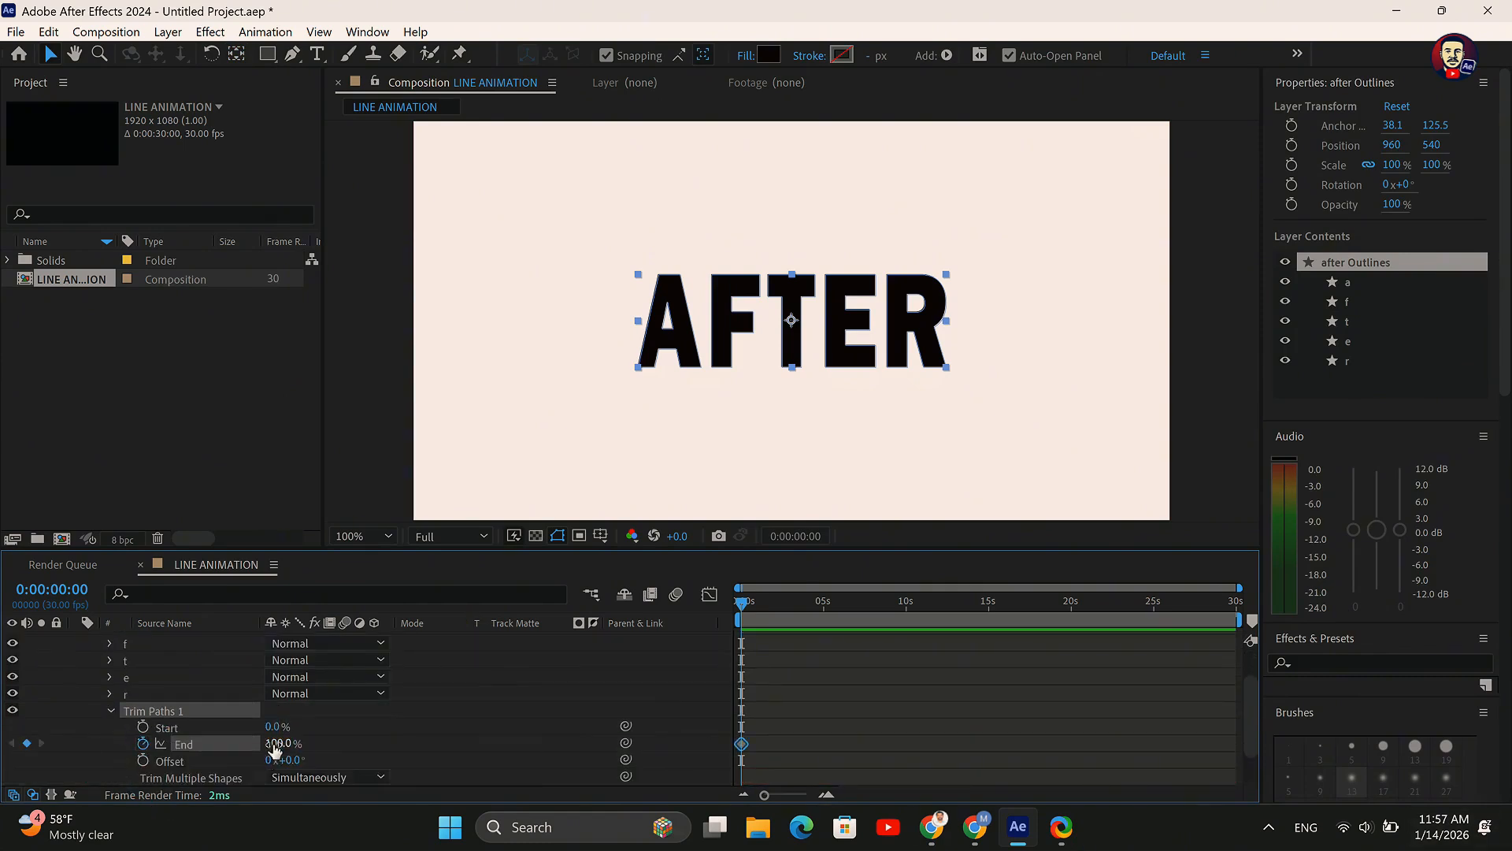
drag(282, 746, 177, 746)
drag(762, 608, 785, 612)
drag(276, 744, 816, 378)
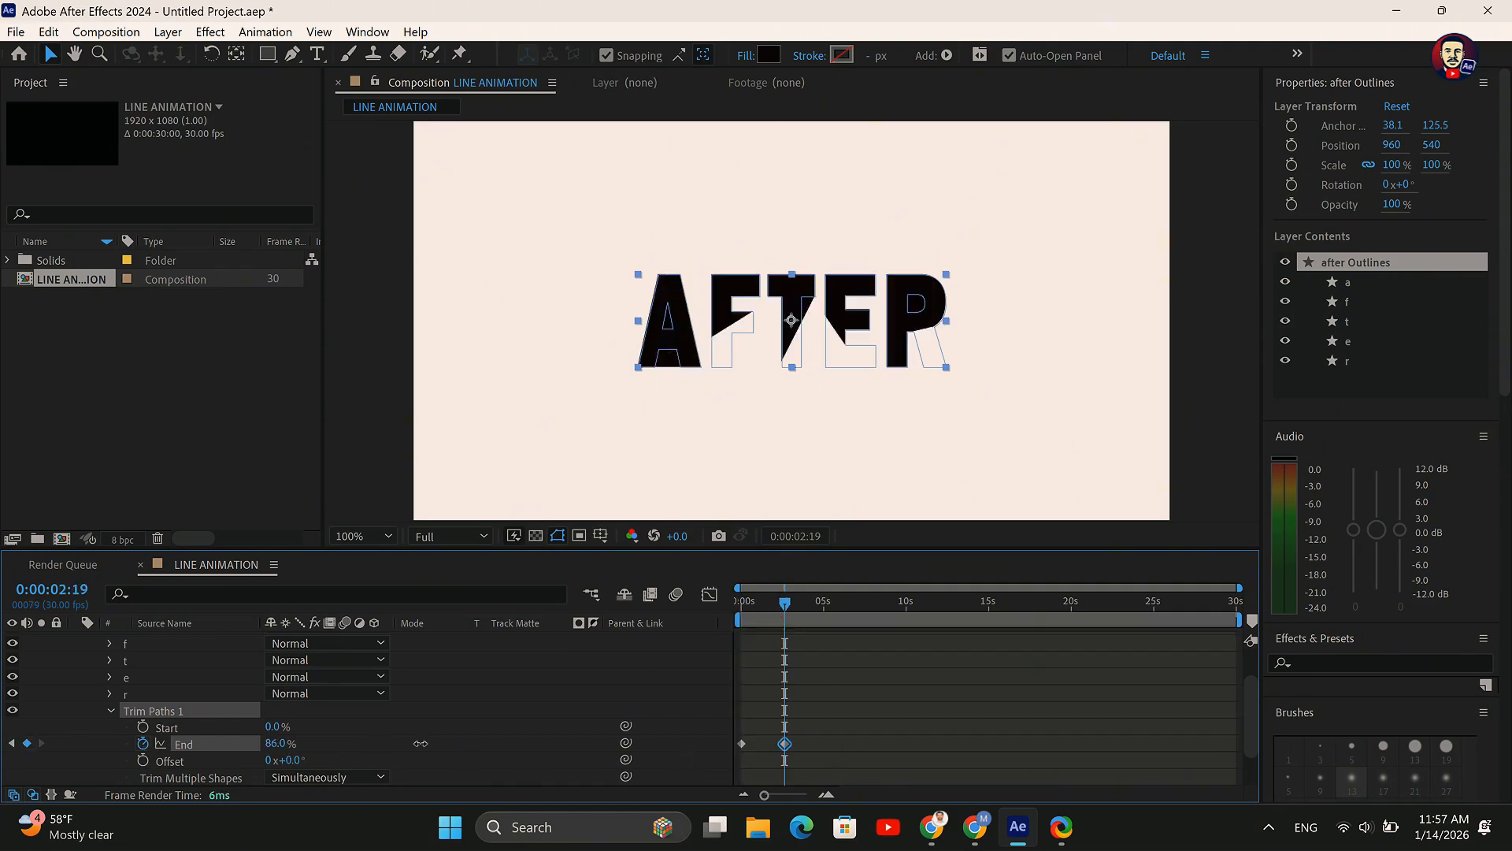
Apply Easy Ease to both End keyframes and reshape their speed curve to peak early and slow down gradually
click(826, 795)
click(825, 795)
drag(891, 794, 670, 783)
drag(1024, 731, 736, 763)
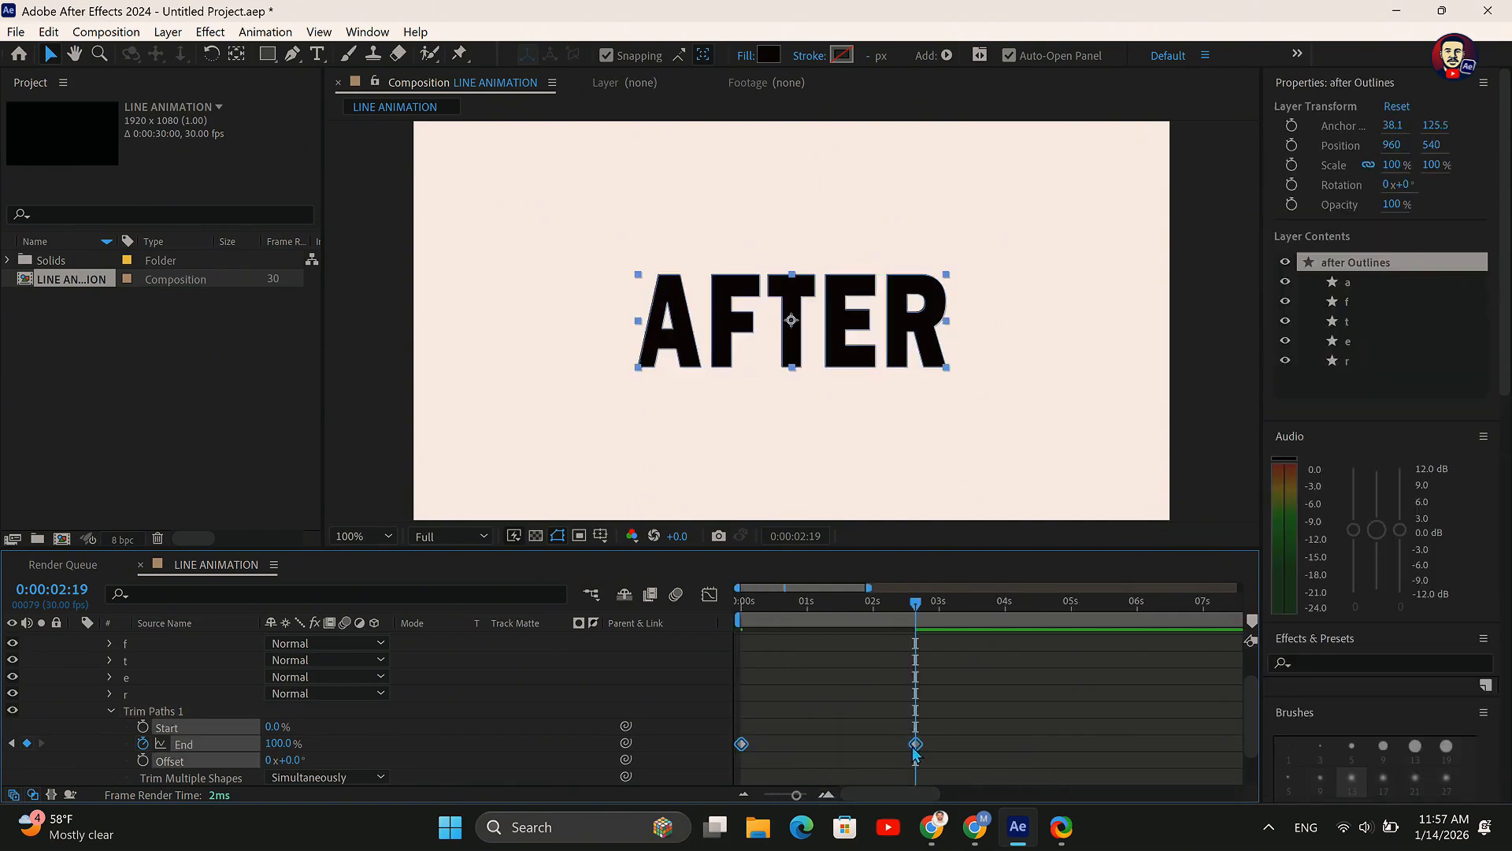
right_click(915, 744)
mouse_move(1006, 824)
click(1193, 583)
key(shift+F3)
drag(883, 747, 752, 721)
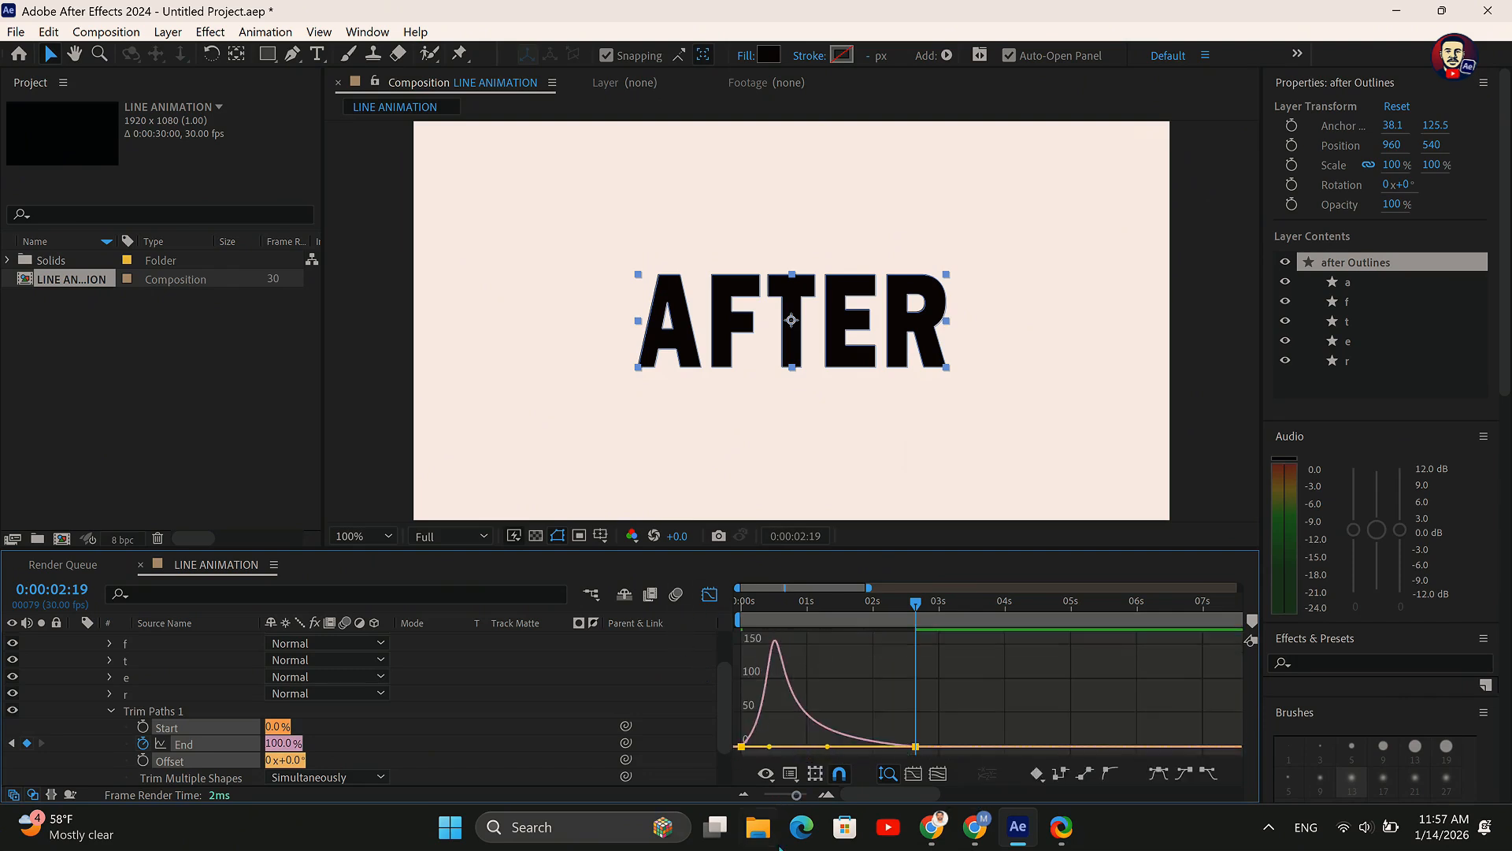
click(745, 794)
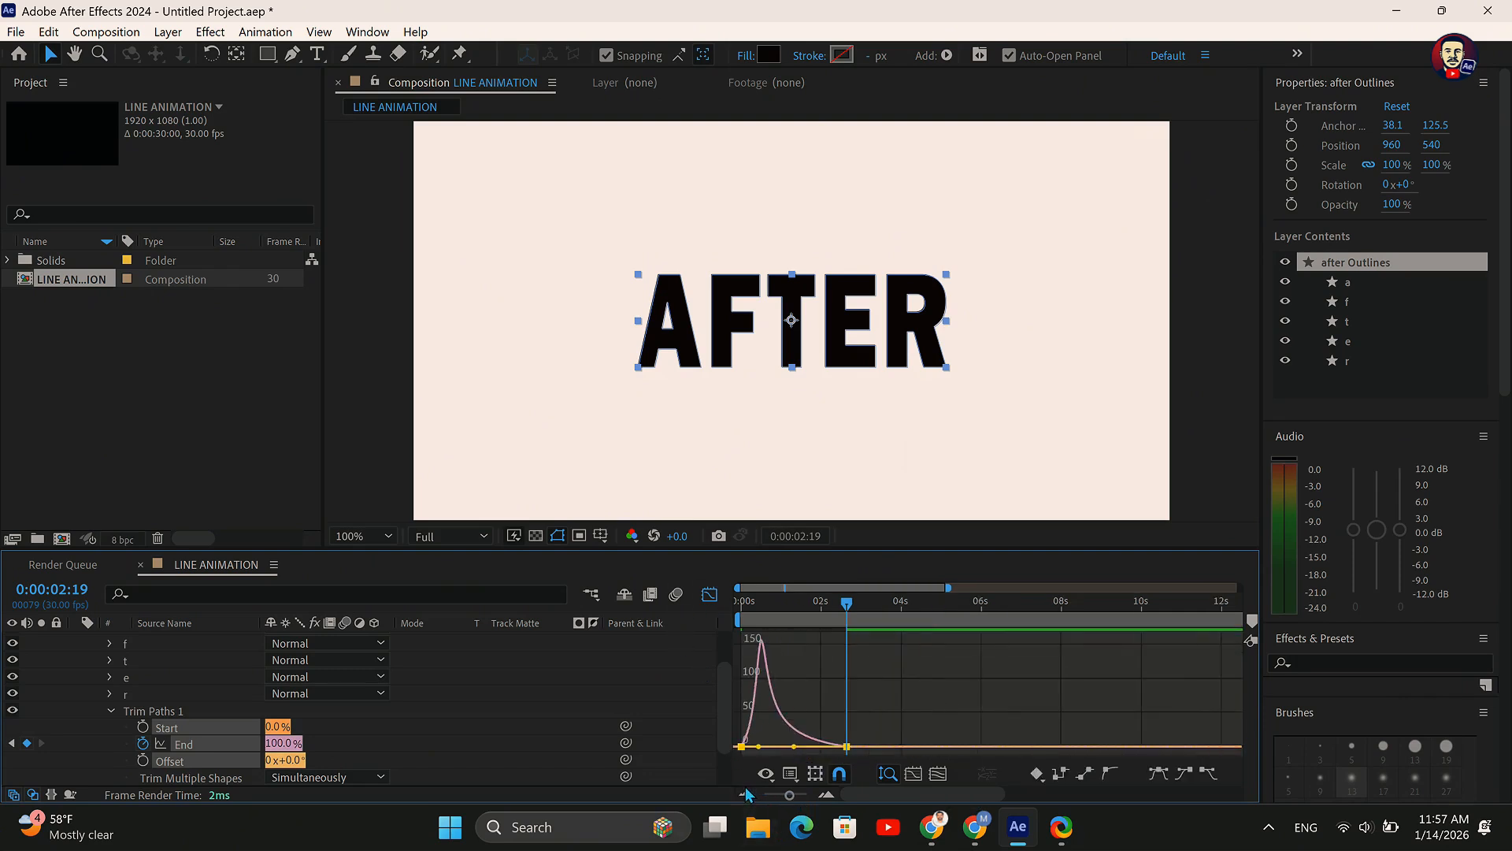
click(711, 595)
Play back the eased AFTER text reveal from the start of the timeline
key(Home)
key(space)
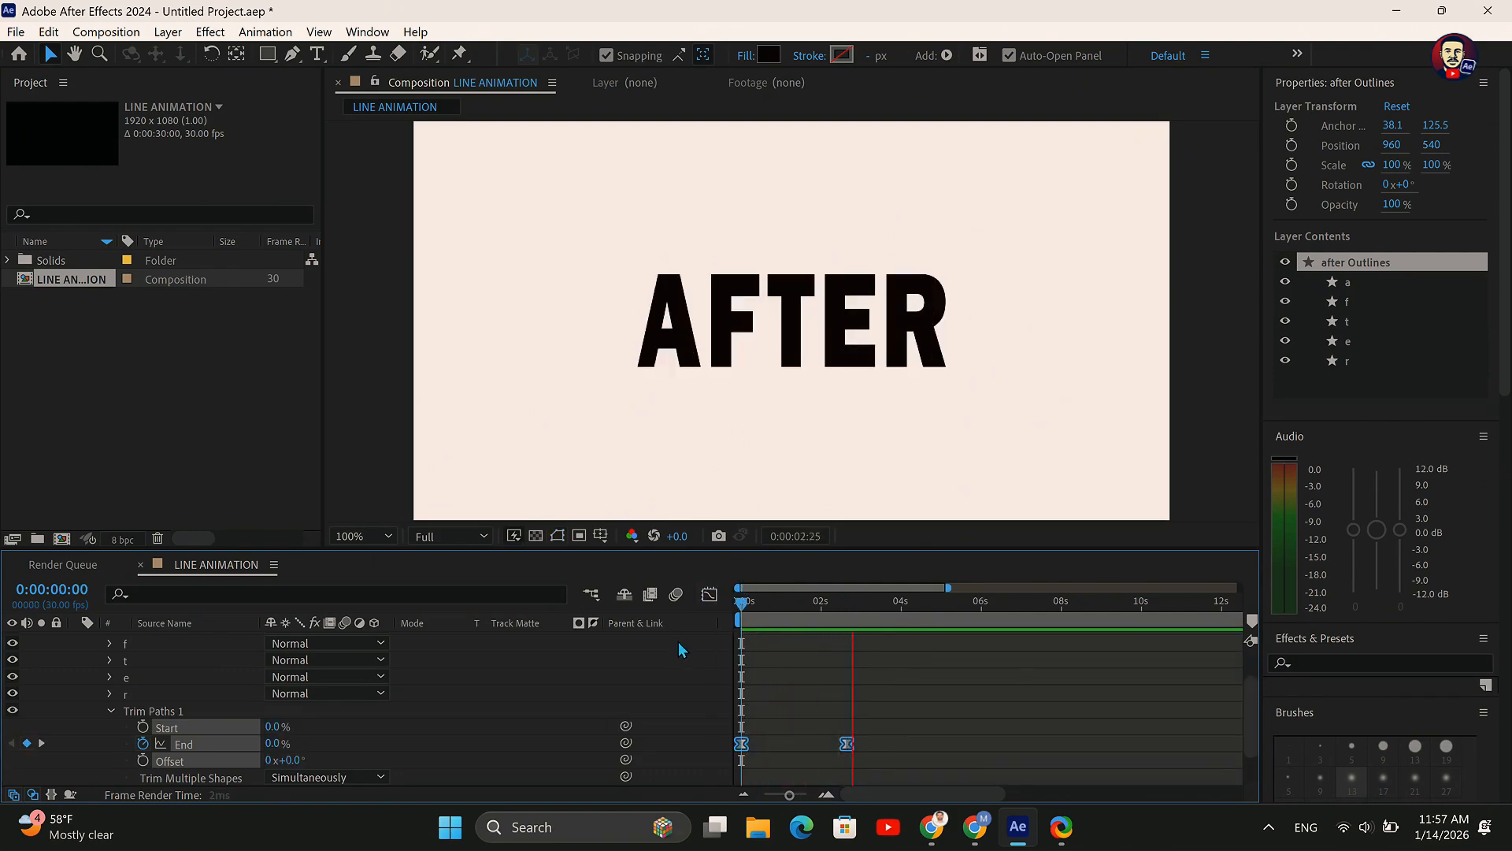
click(827, 690)
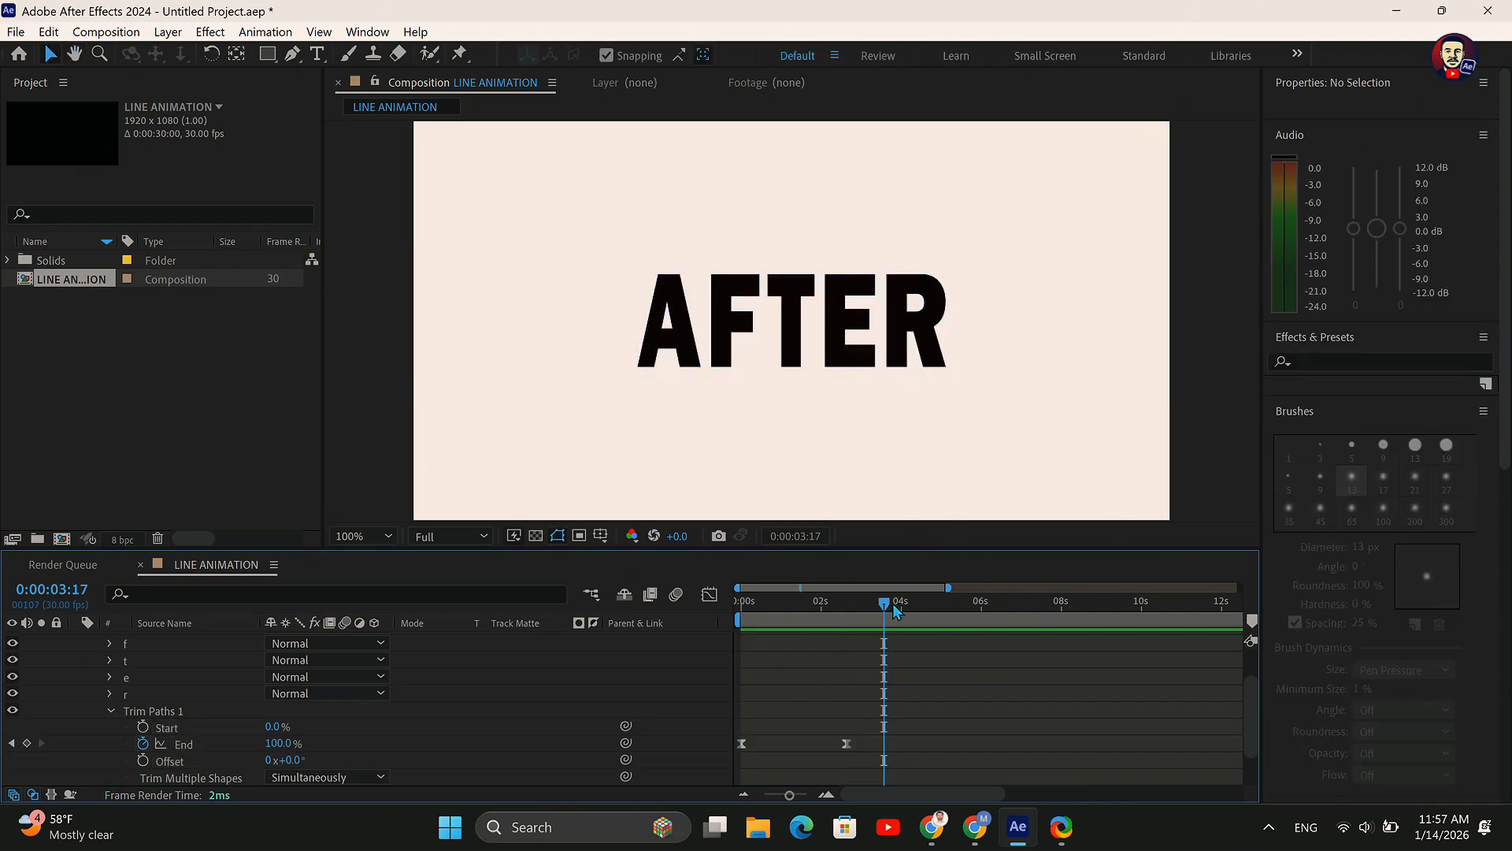
drag(896, 608, 740, 605)
key(space)
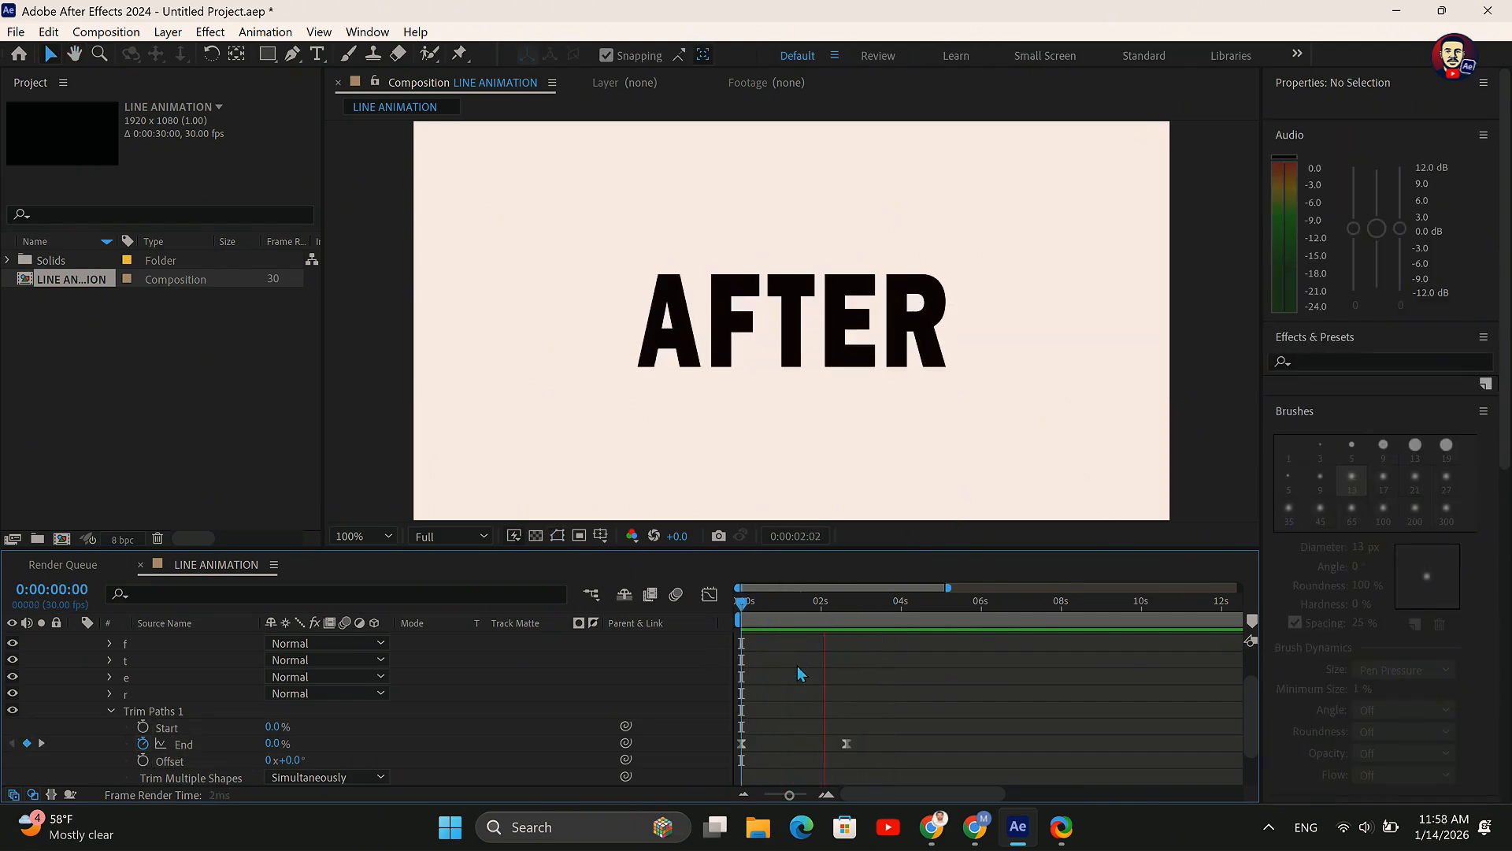
key(space)
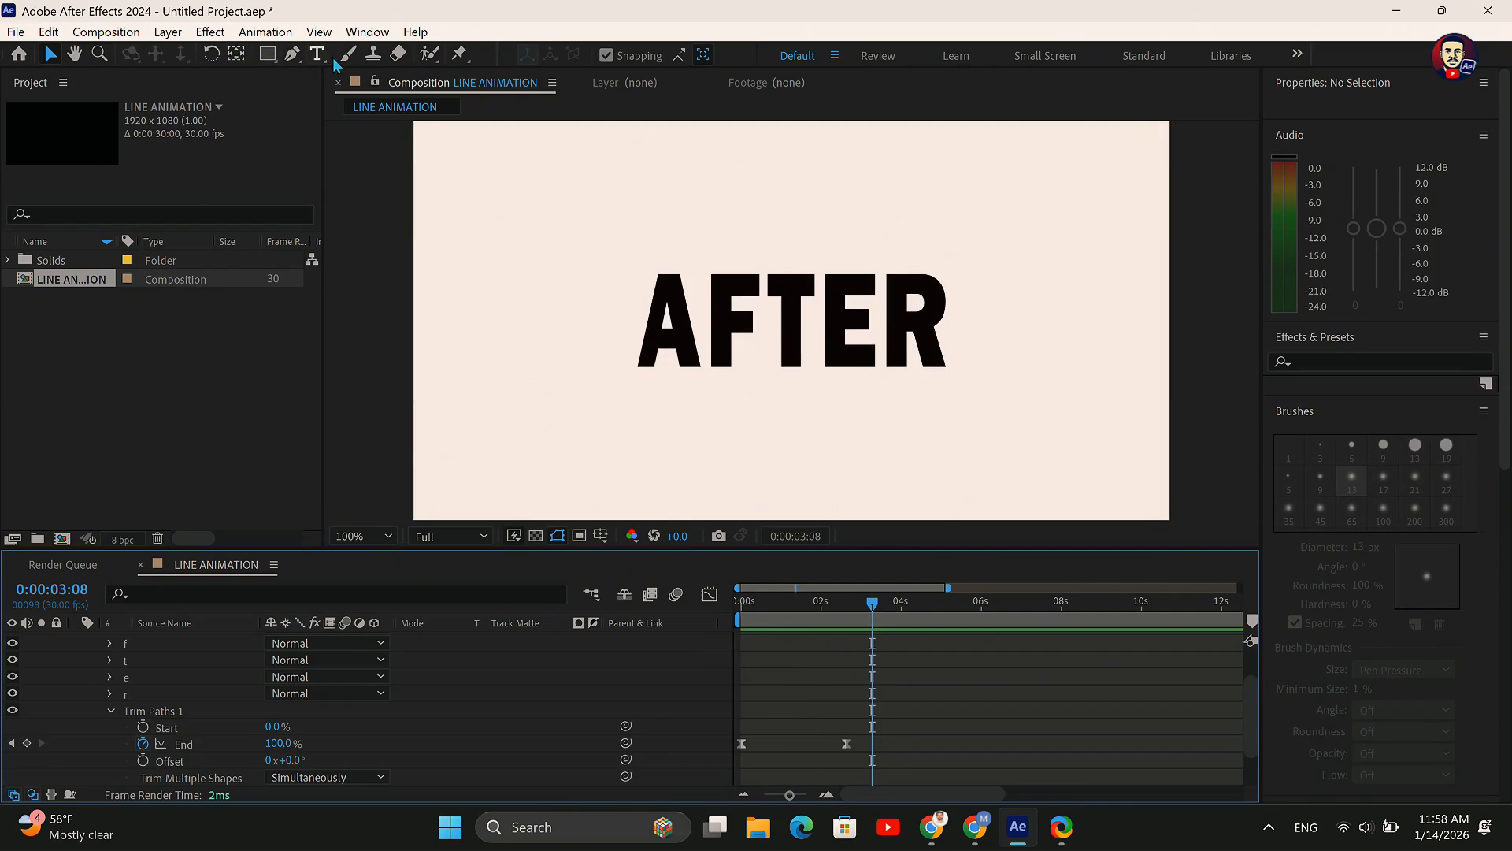
Draw a straight horizontal Pen line along the letter tops, extending past both ends of AFTER, and collapse the text outlines' properties
click(293, 55)
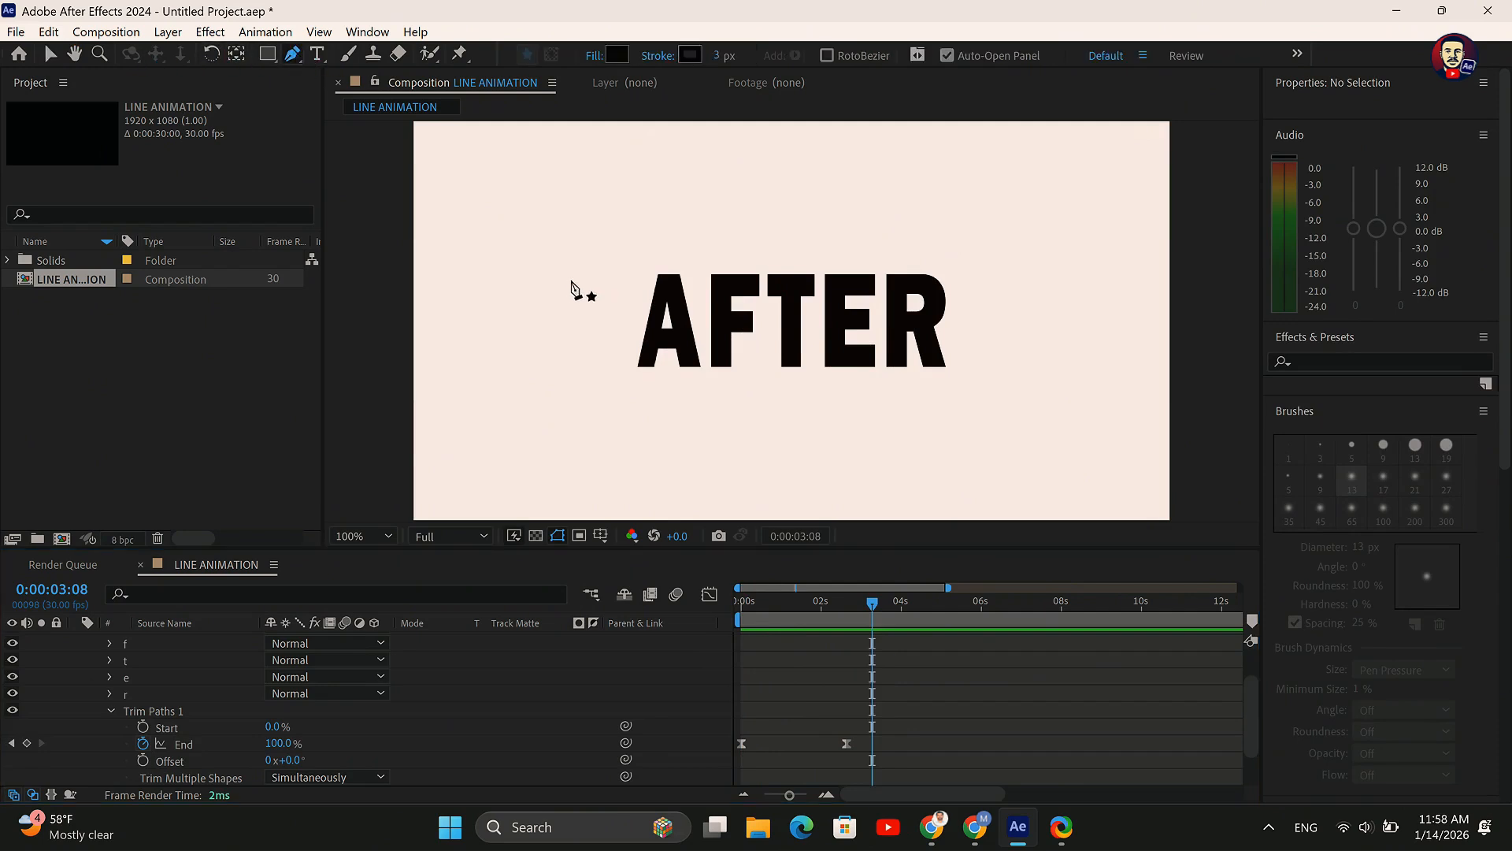
key(period)
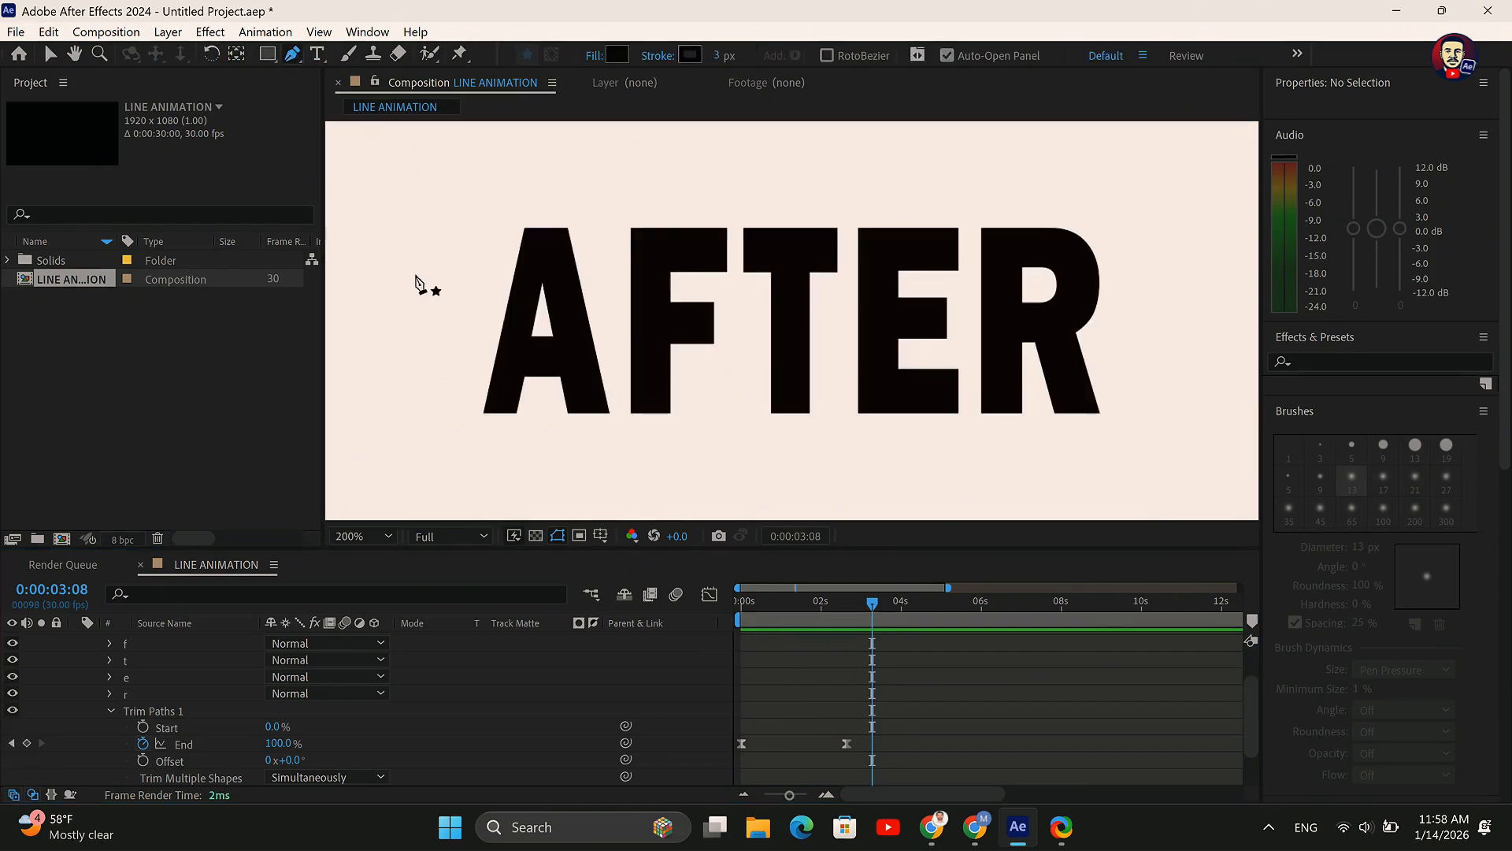
click(398, 227)
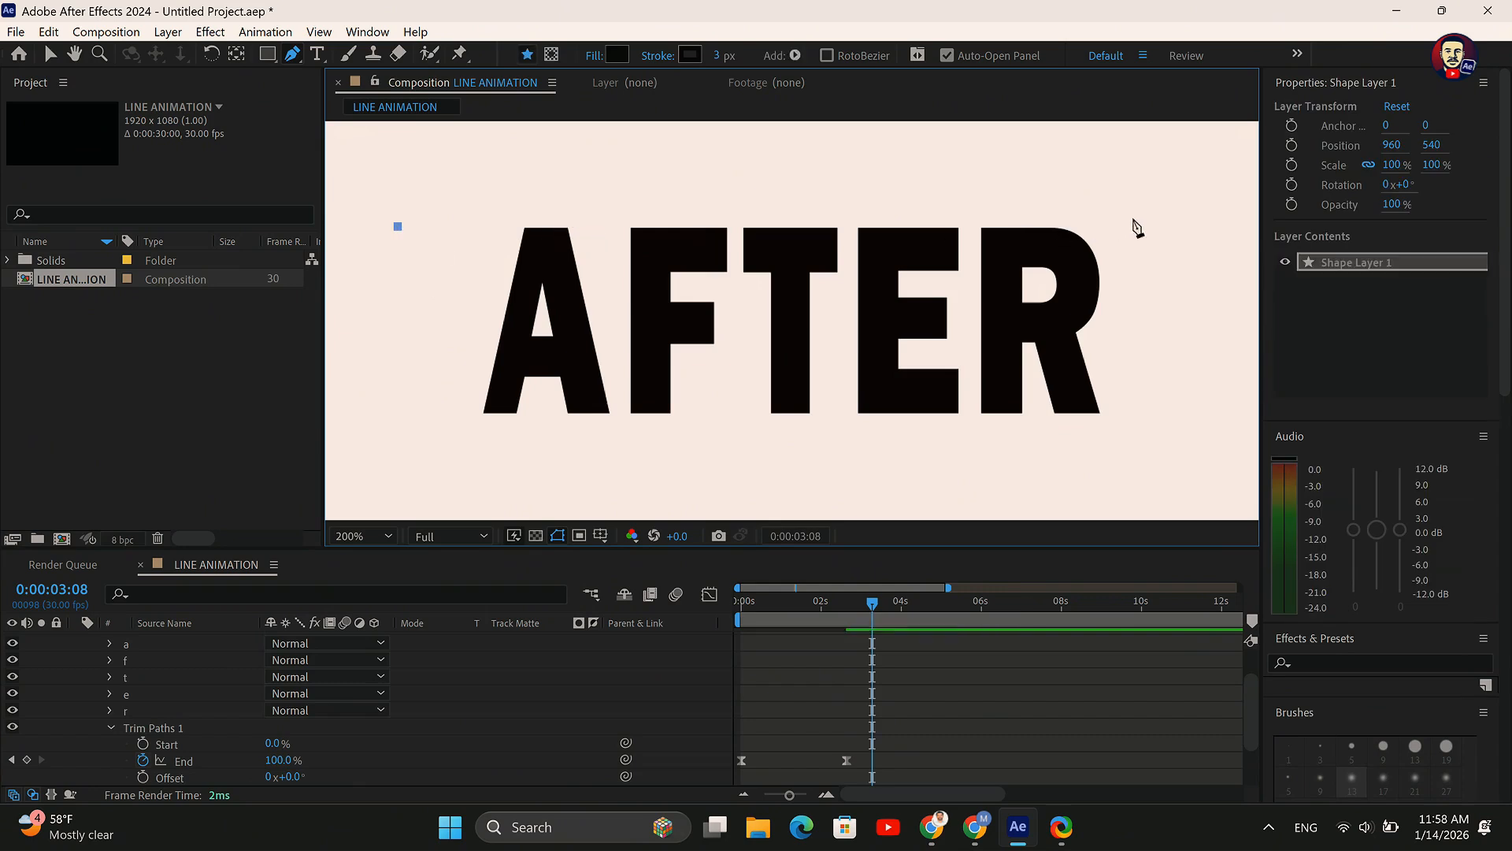
click(1184, 226)
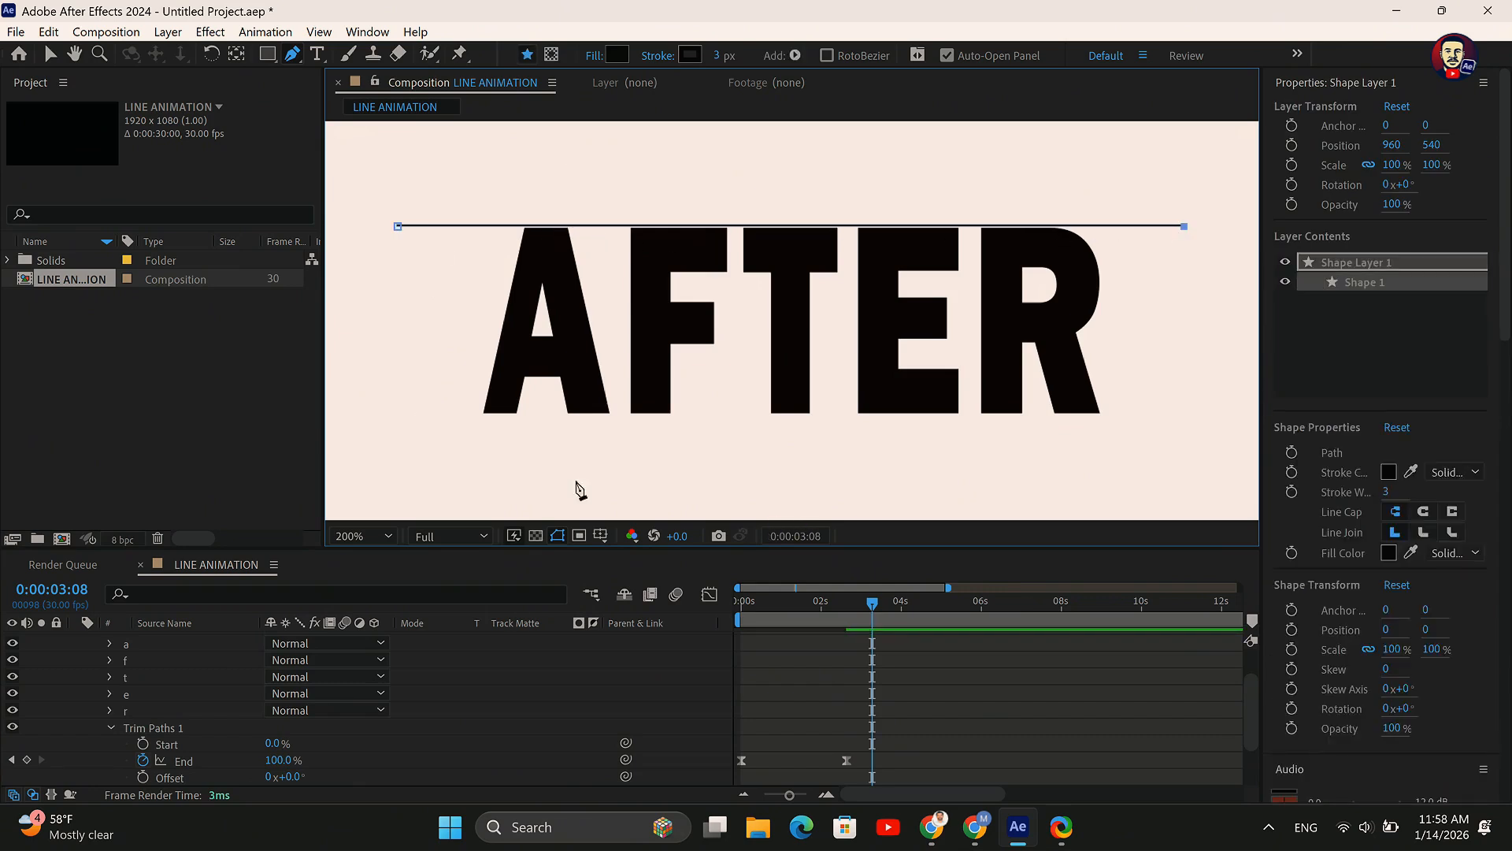
click(50, 54)
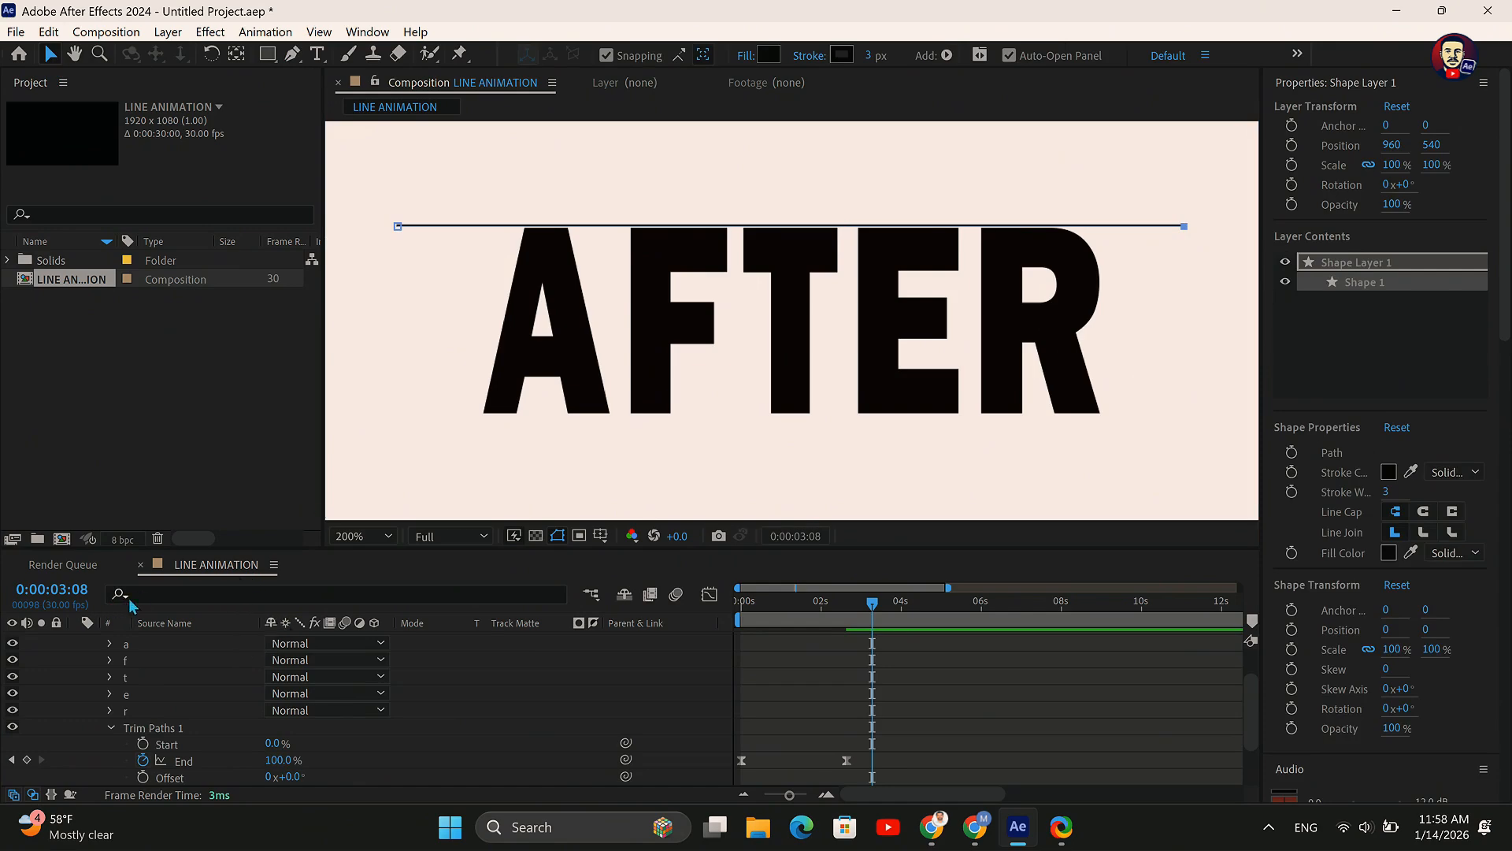
scroll(132, 664, up, 2)
click(75, 659)
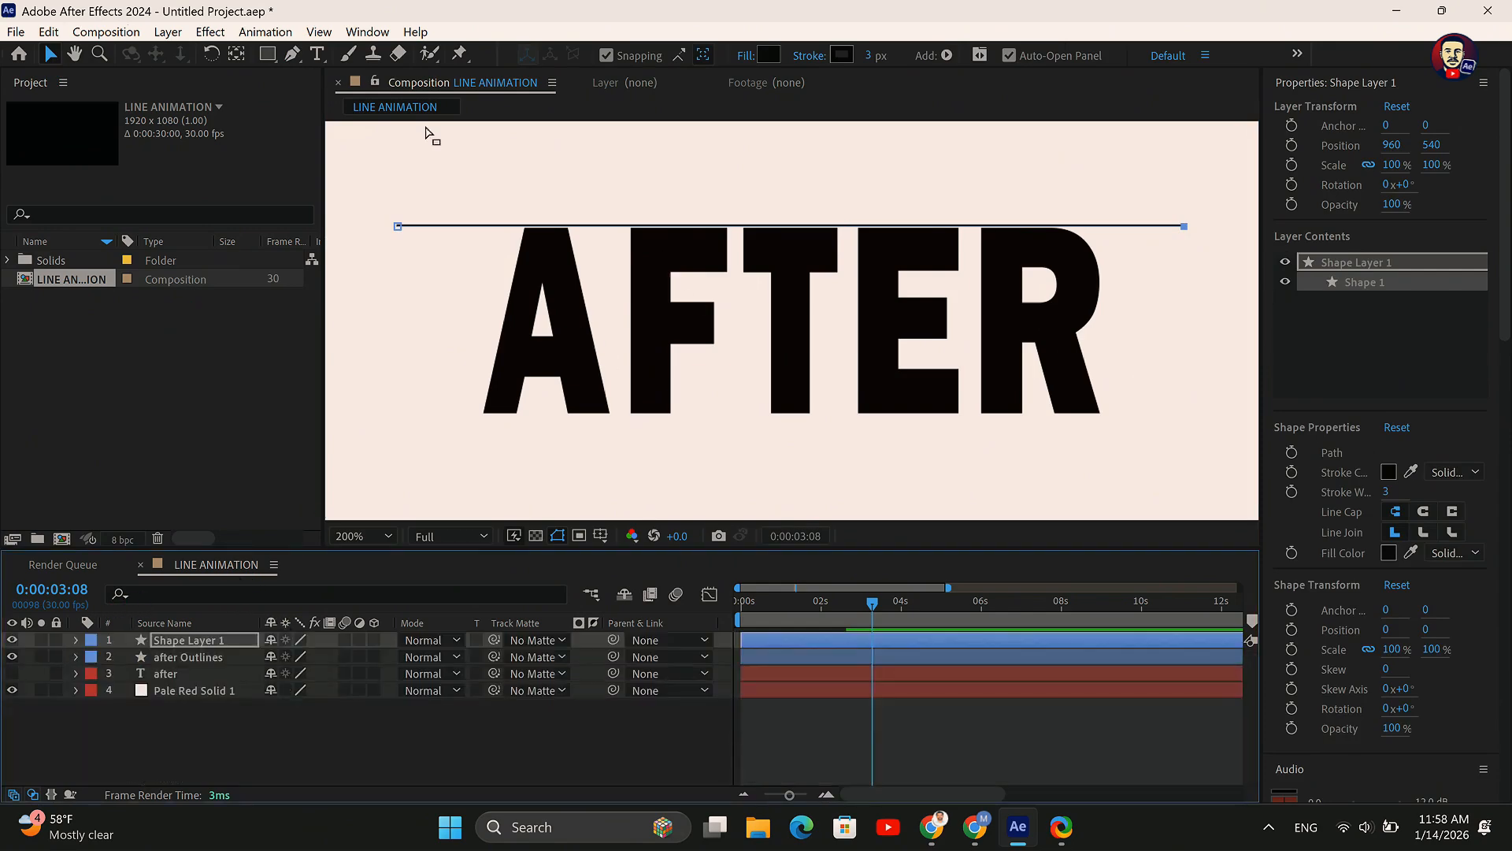
Centre the line layer in the composition using Align and move its anchor point to the line's middle
click(367, 32)
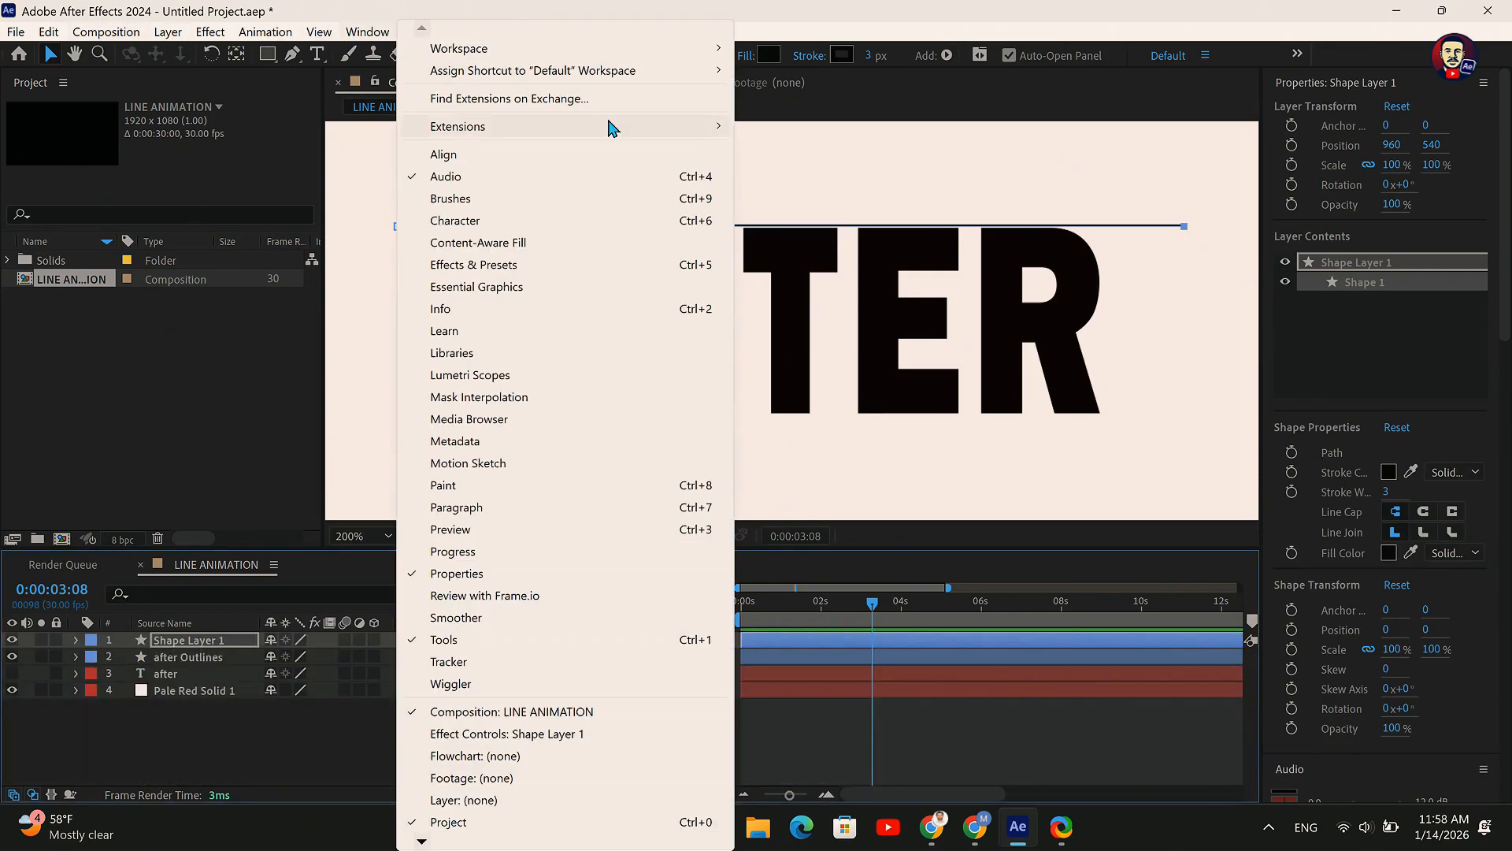
click(470, 154)
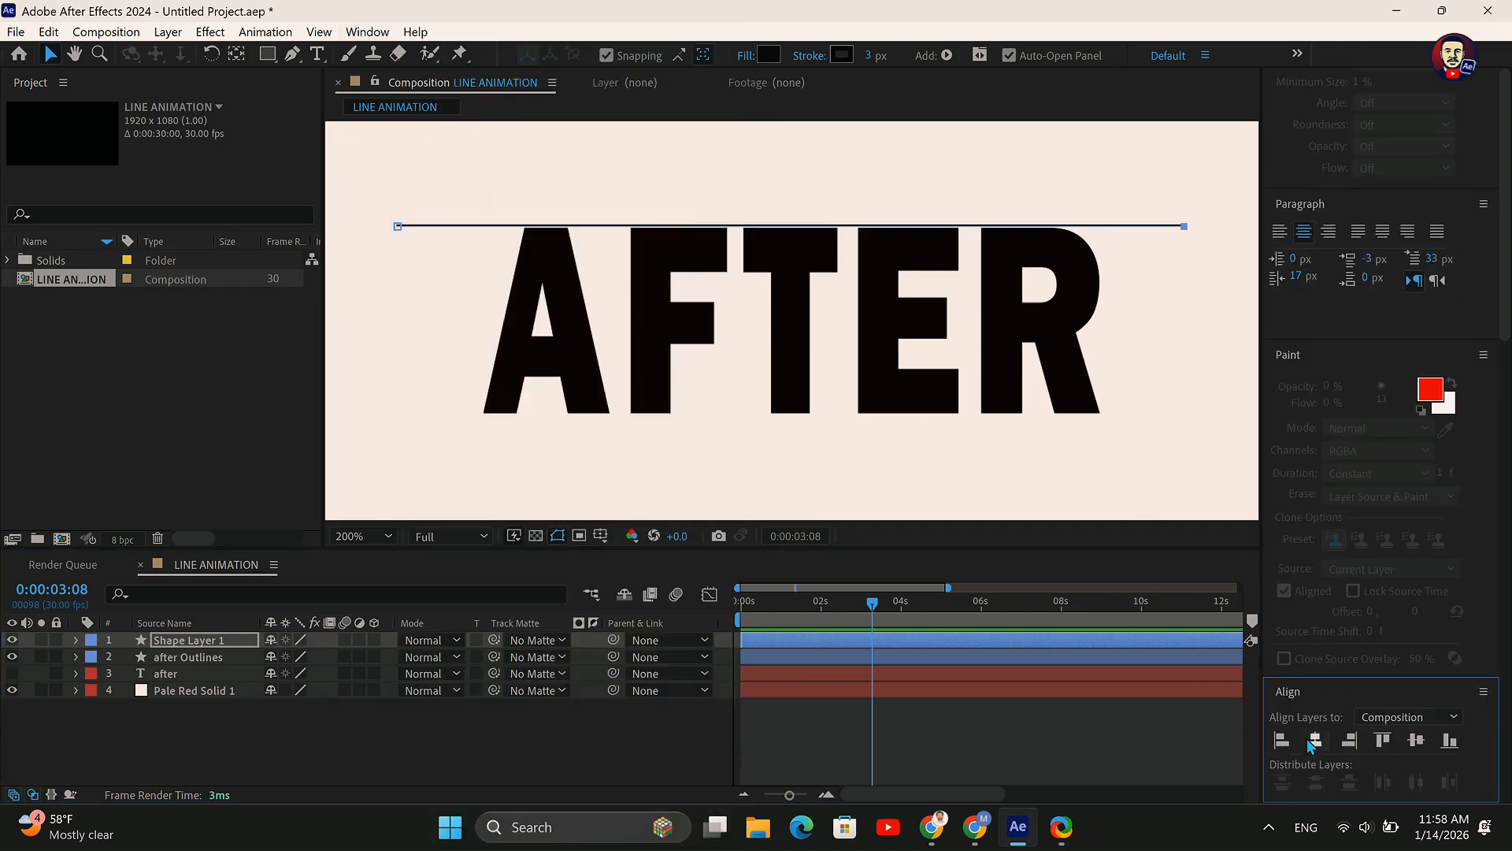
click(1416, 740)
key(comma)
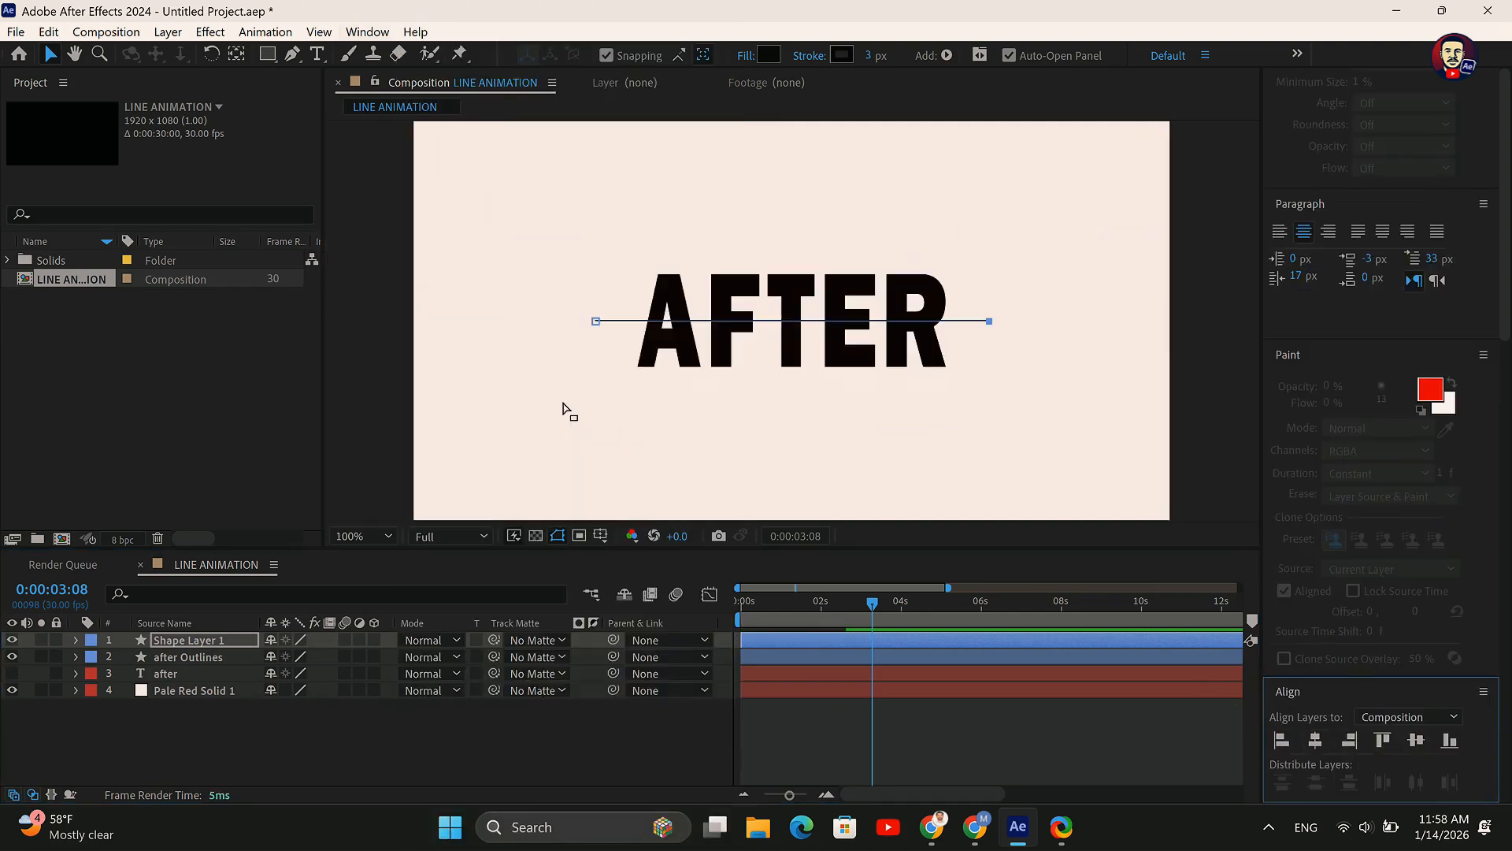
click(237, 54)
key(ctrl+alt+Home)
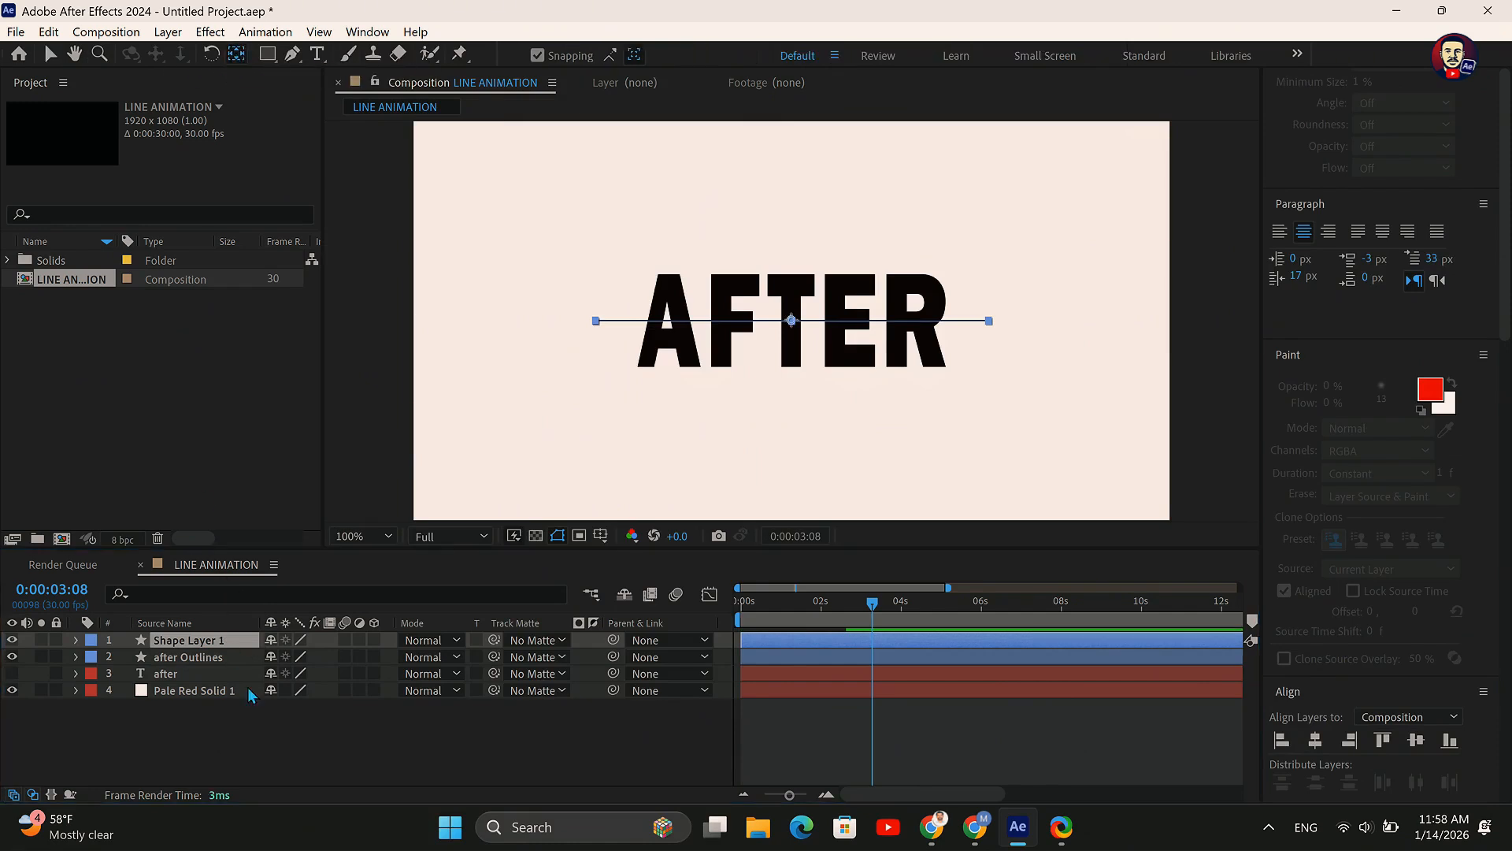
click(269, 707)
Add Trim Paths to the line's shape layer and expand its properties
click(192, 641)
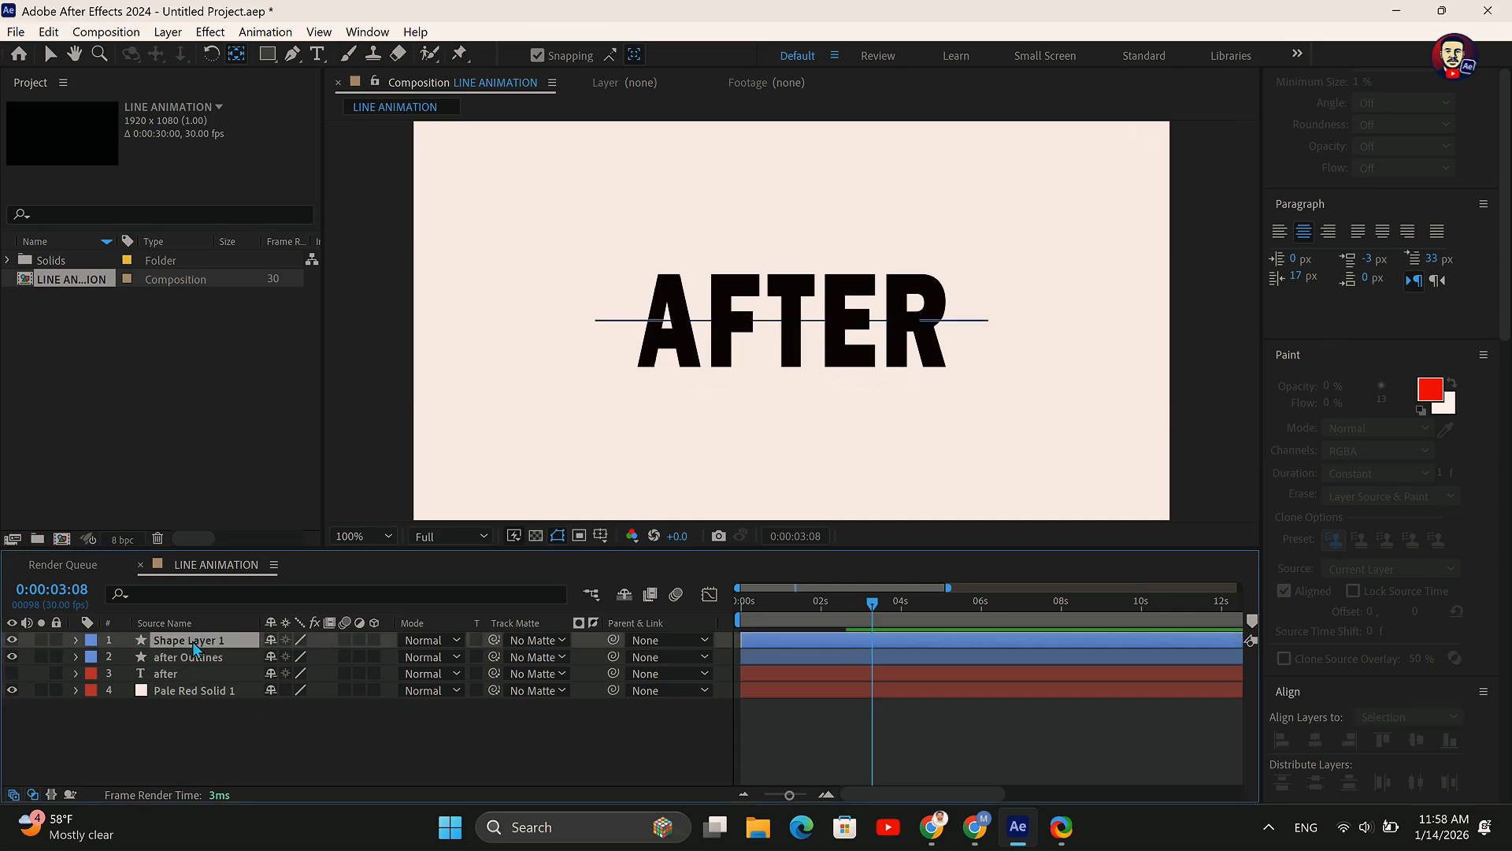
click(77, 641)
click(384, 657)
click(220, 508)
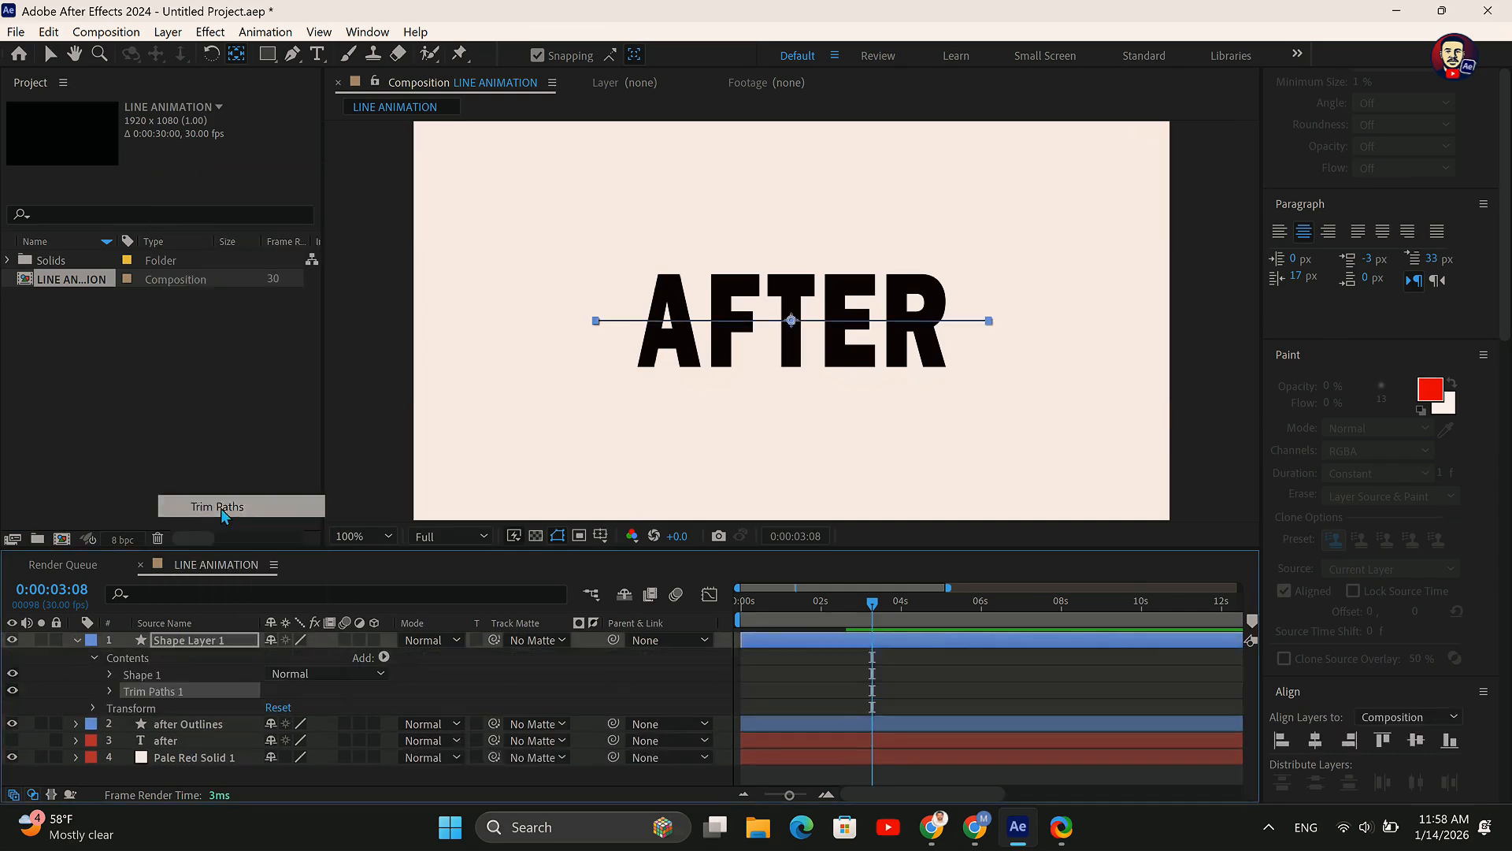
click(111, 692)
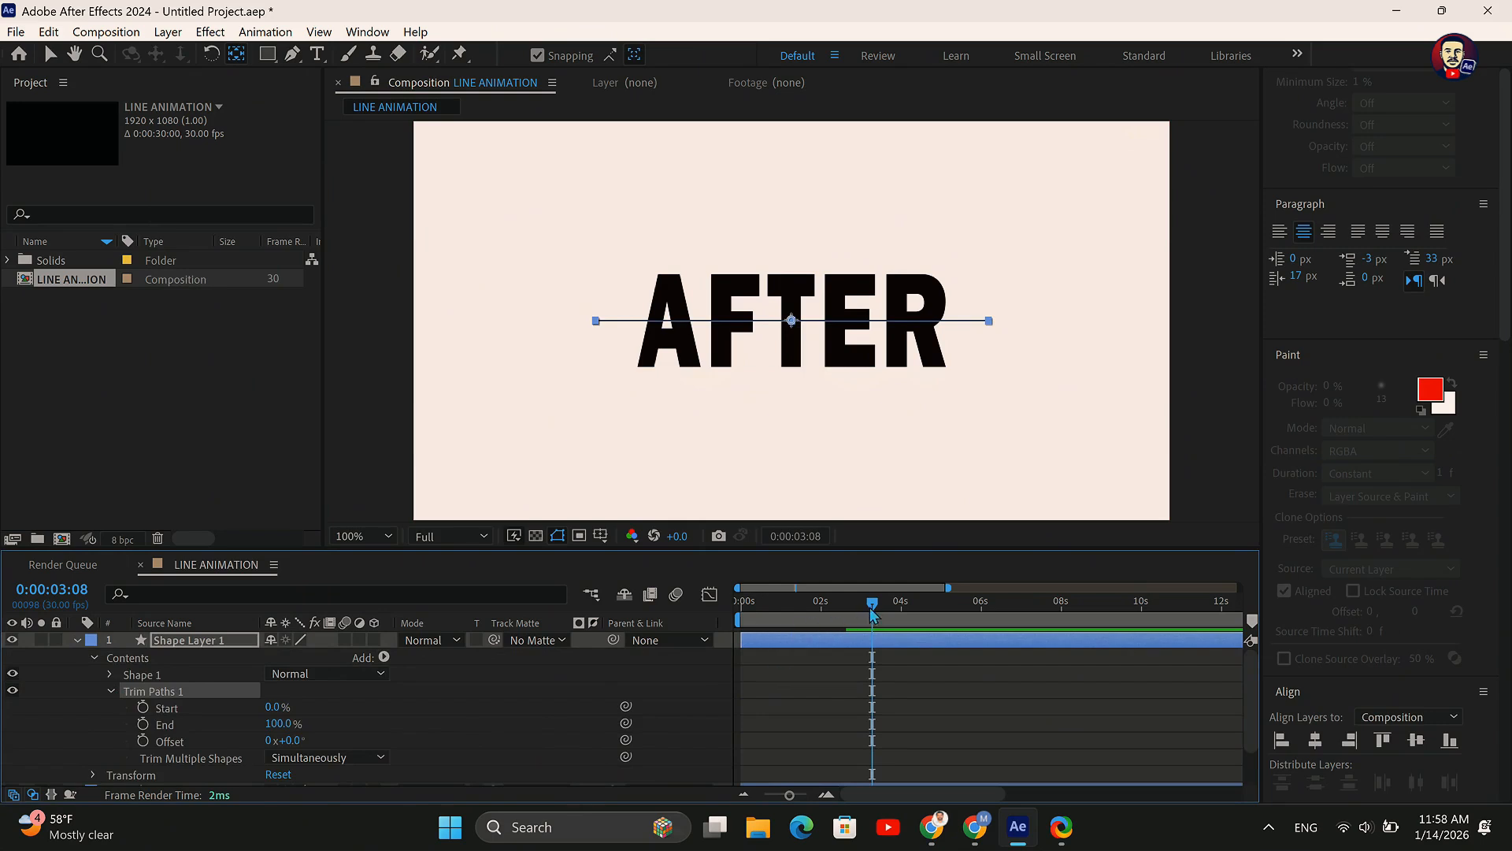
Keyframe the line's Trim Paths Start and End both at 0% at 0:00 and 100% at 0:00:02:00
key(Home)
click(143, 724)
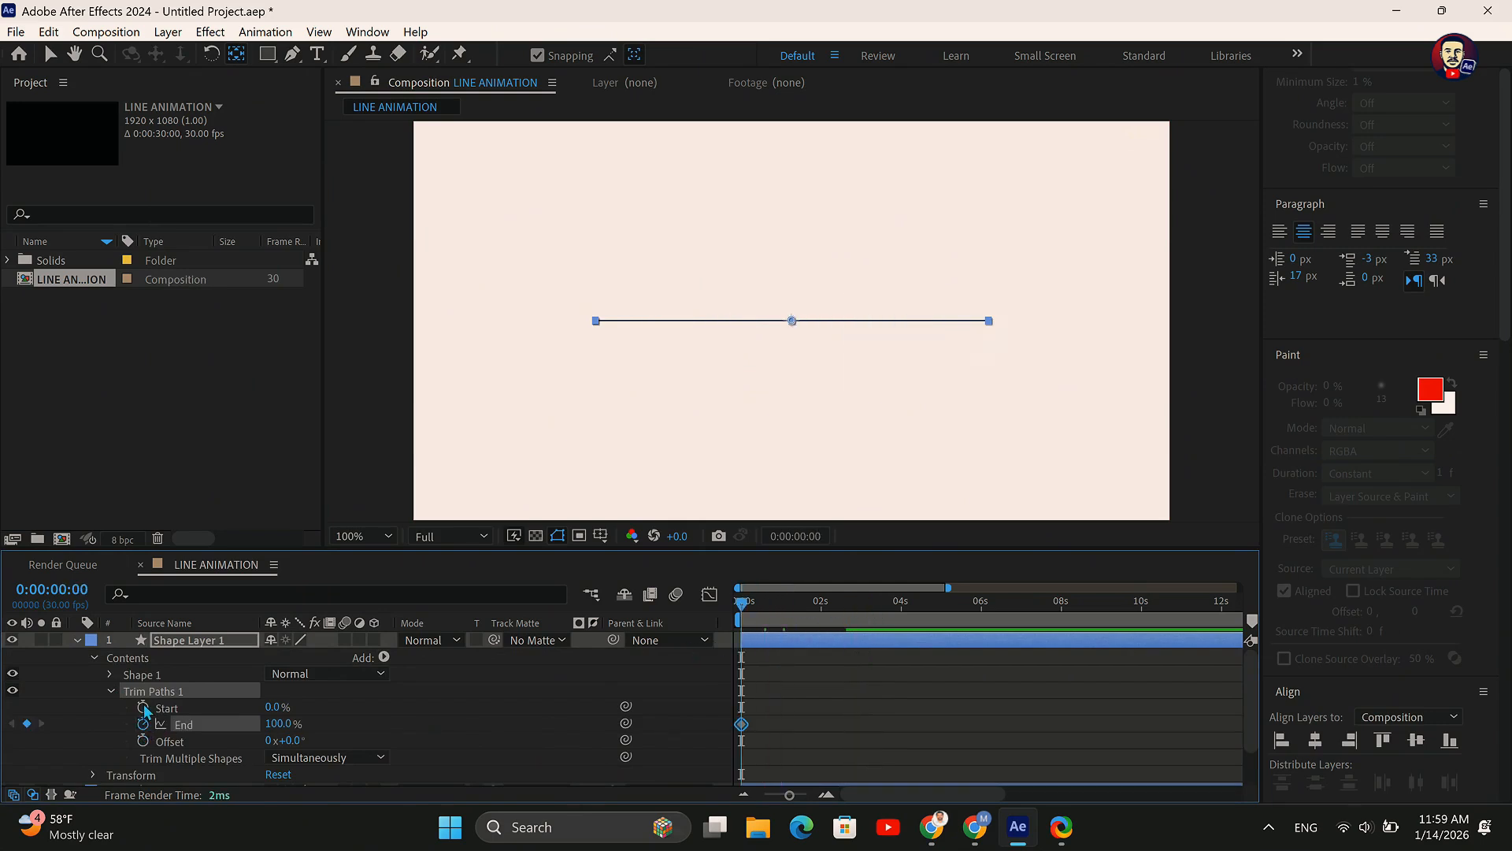
click(143, 707)
drag(276, 724, 252, 725)
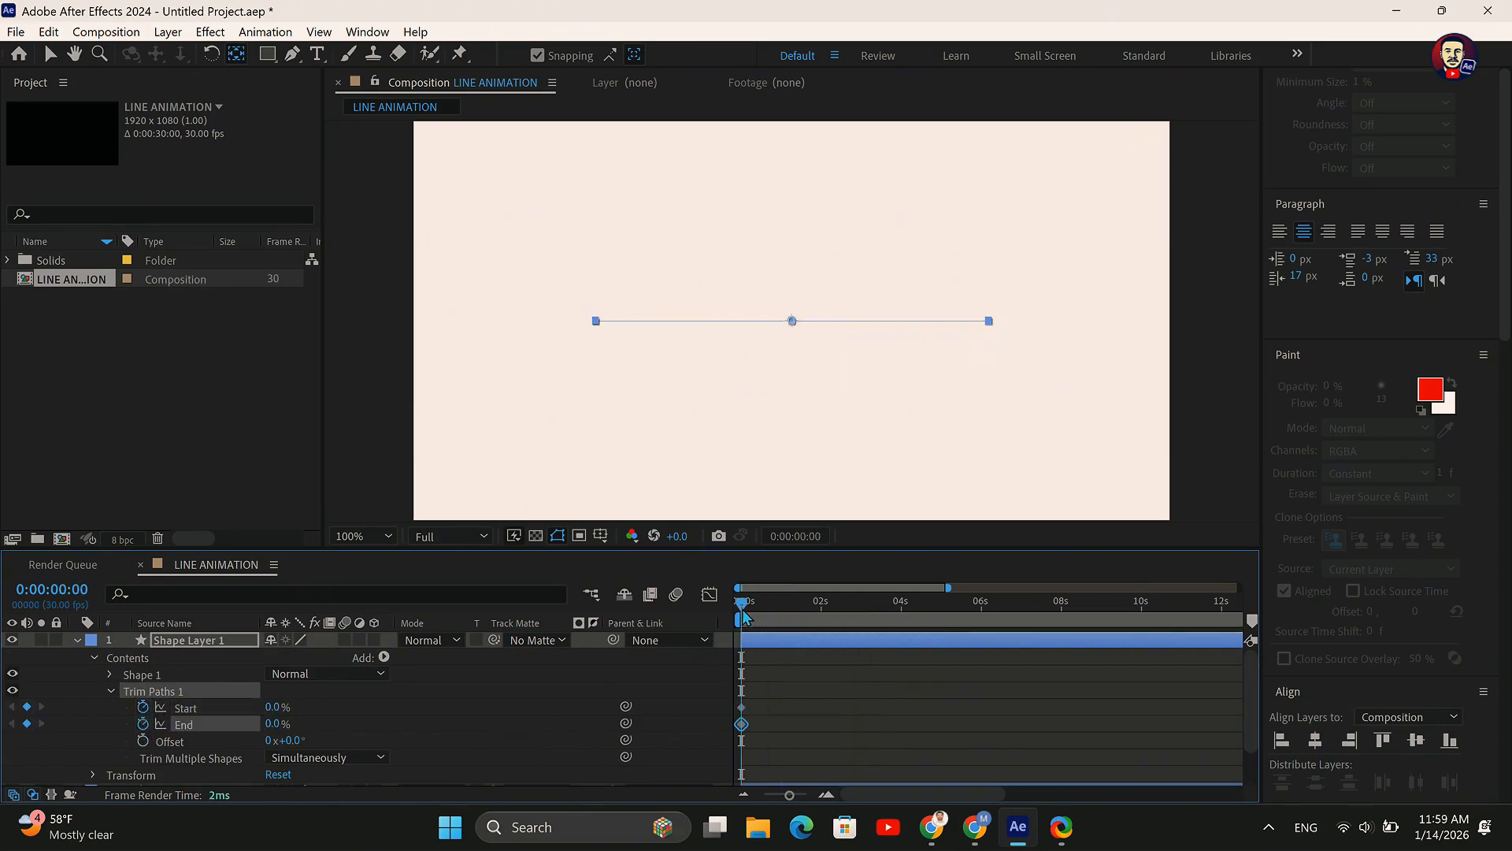
drag(744, 617, 824, 636)
drag(277, 706, 339, 721)
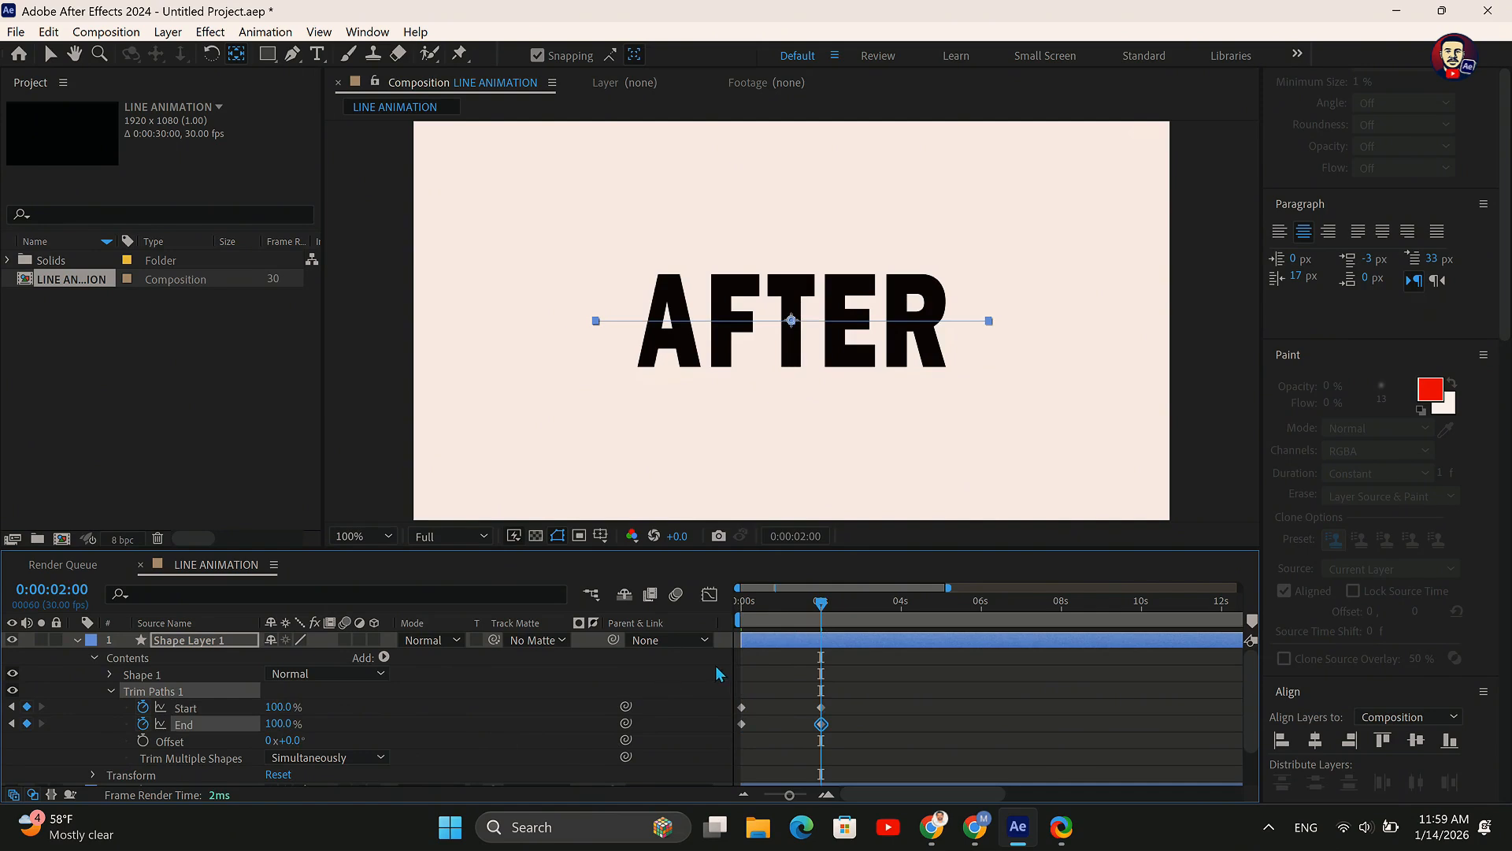
Shift both Trim Paths Start keyframes of the line about 25 frames later and preview the line's travel
mouse_move(820, 617)
mouse_down()
mouse_move(745, 635)
mouse_move(740, 650)
mouse_move(796, 687)
mouse_move(735, 711)
mouse_up()
click(896, 690)
drag(743, 708, 777, 714)
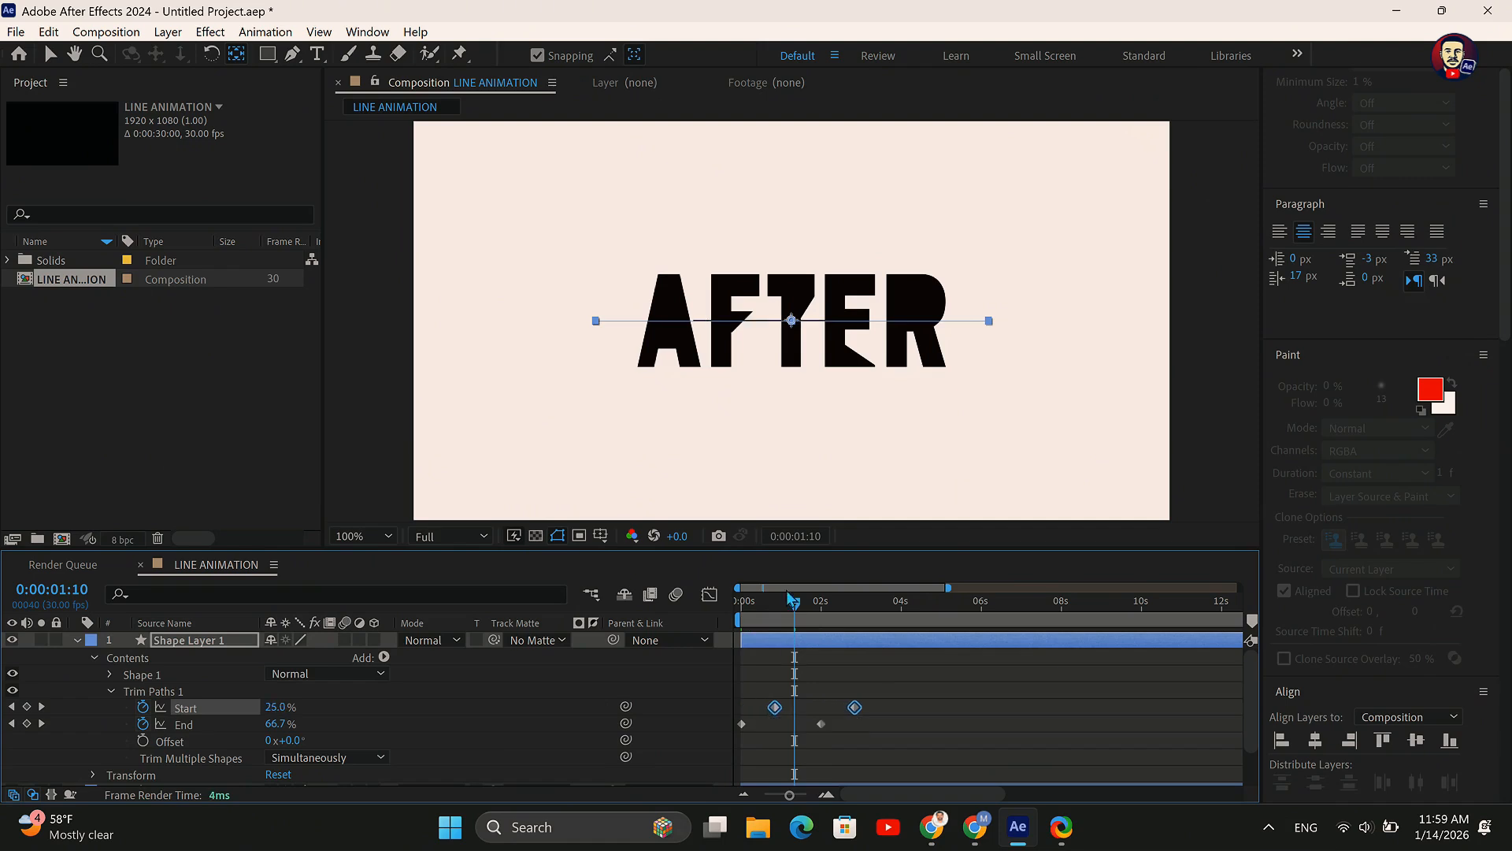
drag(793, 620, 904, 675)
click(889, 719)
drag(904, 618, 741, 623)
click(53, 53)
click(787, 745)
key(space)
key(space)
Apply Easy Ease to all Start and End keyframes of the line's Trim Paths
drag(950, 738, 738, 698)
right_click(821, 723)
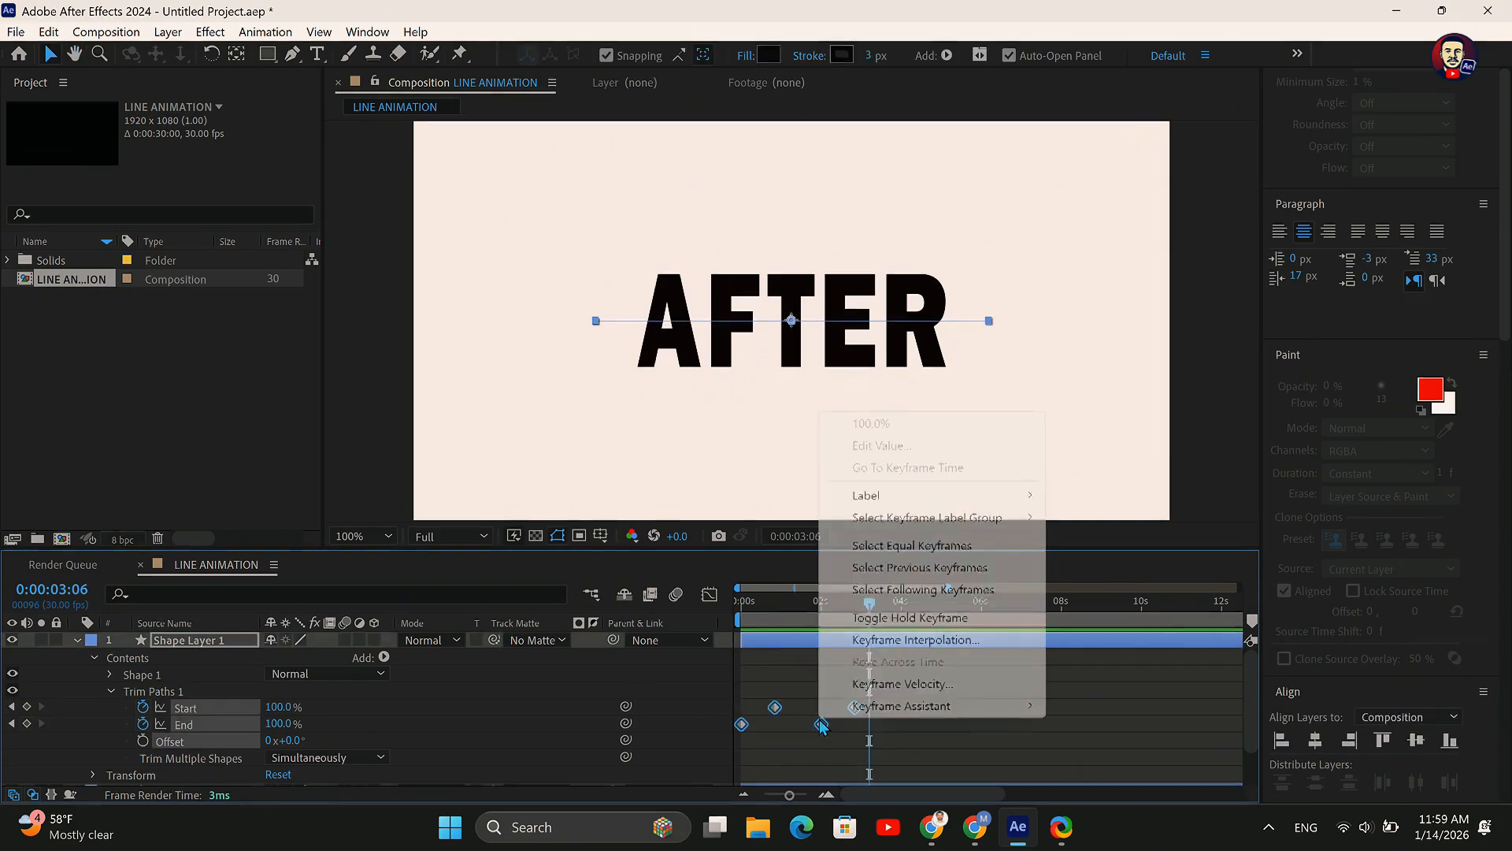
mouse_move(906, 705)
click(1103, 572)
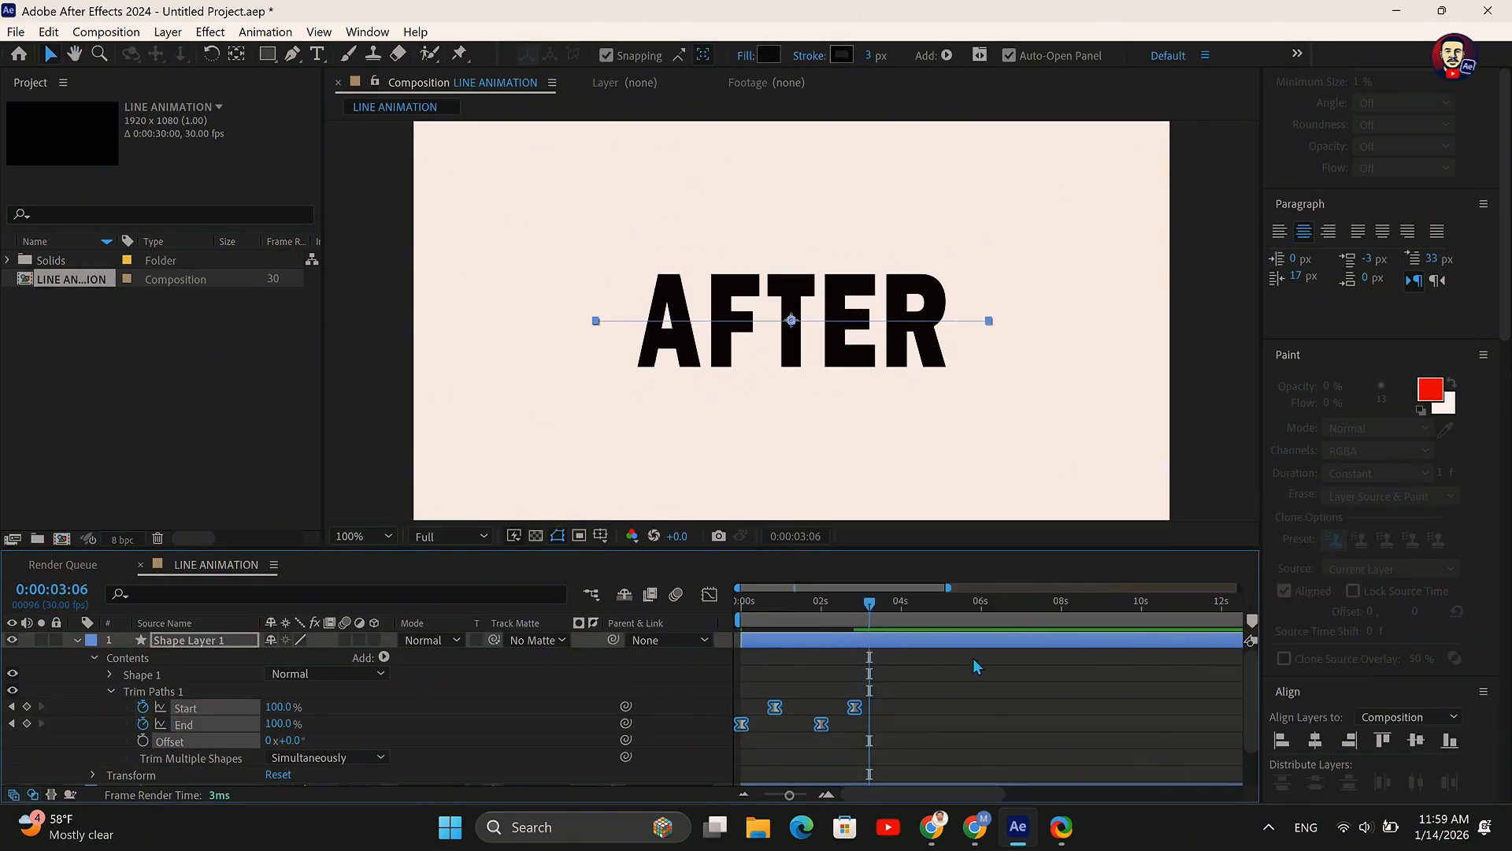
Reshape the Start and End speed curves in the Graph Editor to peak early and decelerate slowly, and preview the animation
click(710, 594)
drag(882, 691, 739, 757)
drag(842, 746, 786, 748)
click(744, 796)
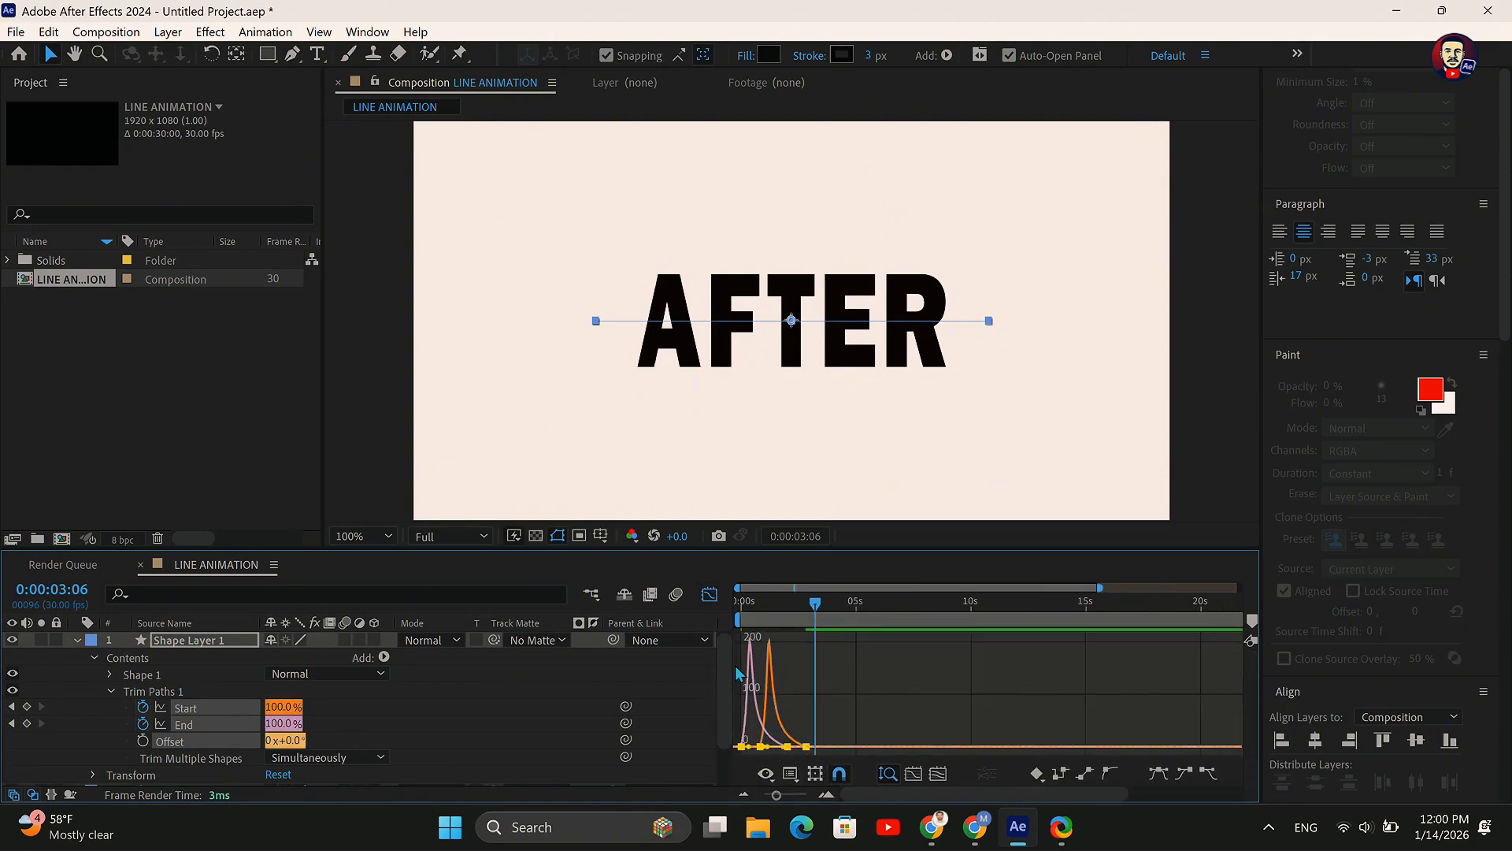
drag(814, 611, 742, 611)
click(709, 594)
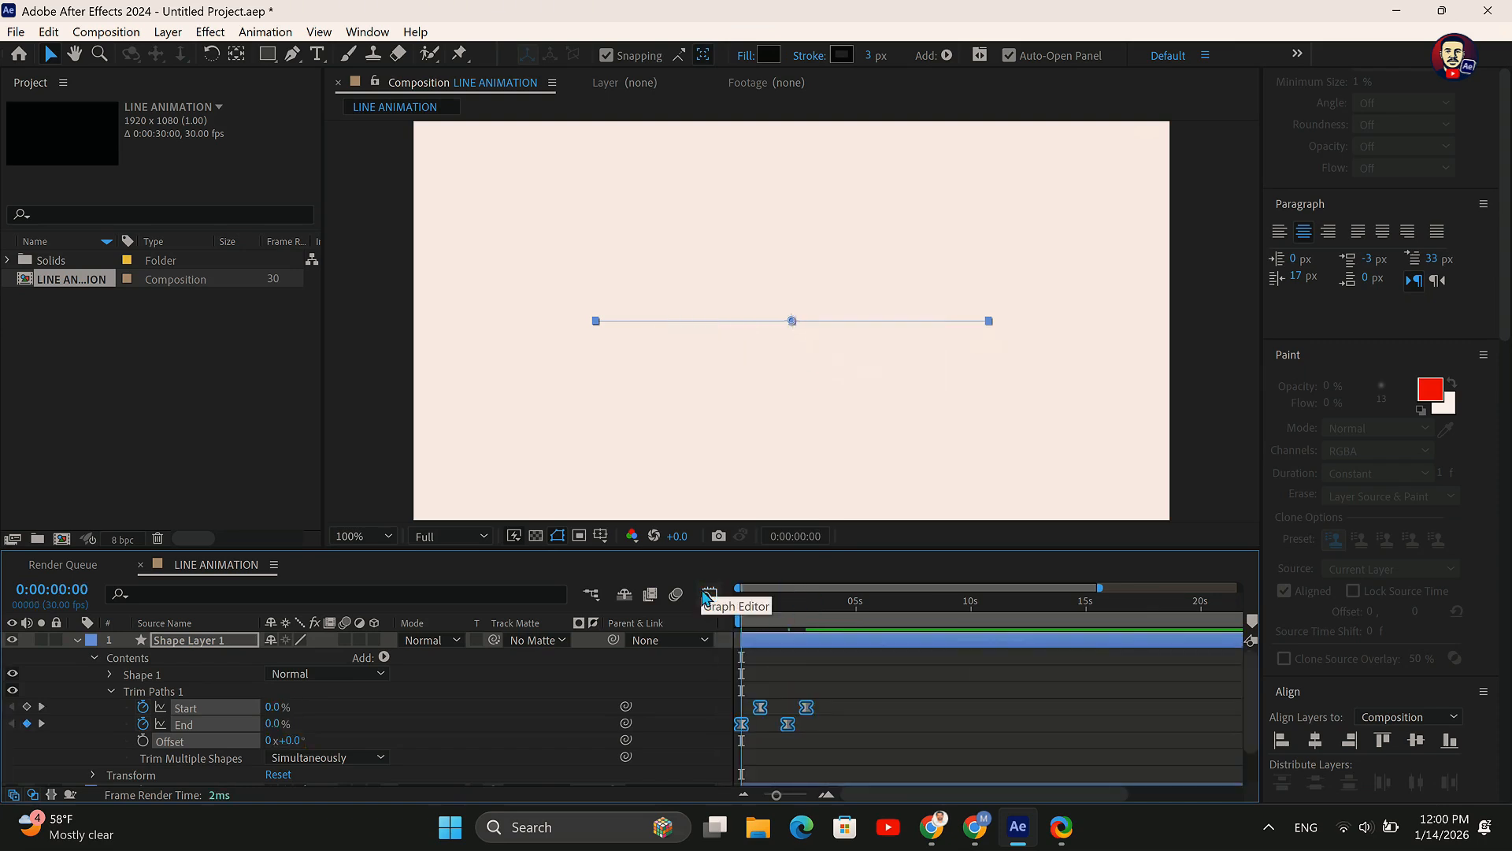
key(space)
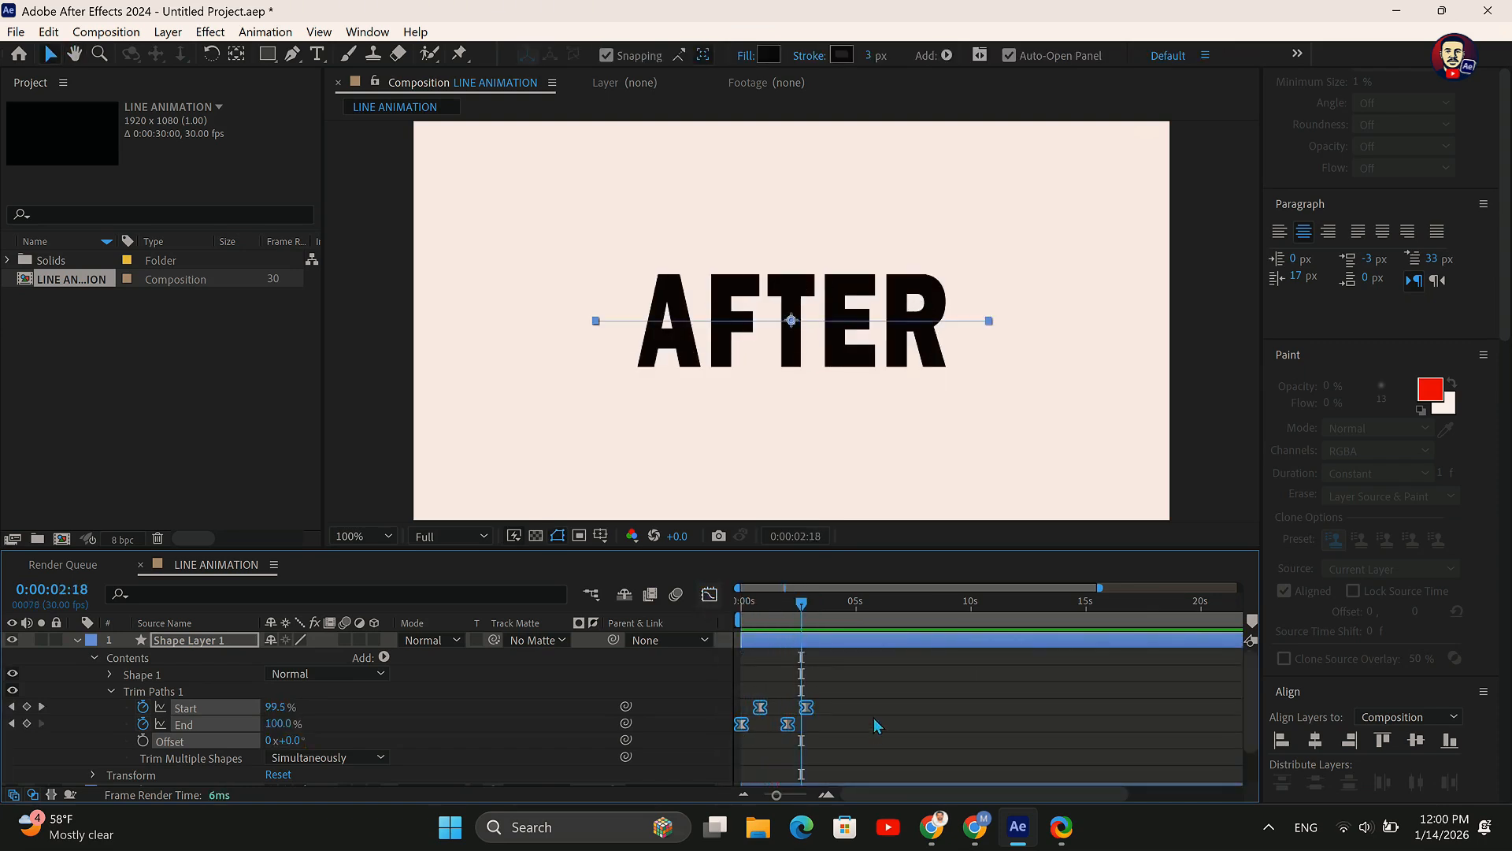
Move both Start keyframes slightly earlier, with the last one at 0:00:02:15, and preview the animation
click(827, 797)
click(827, 797)
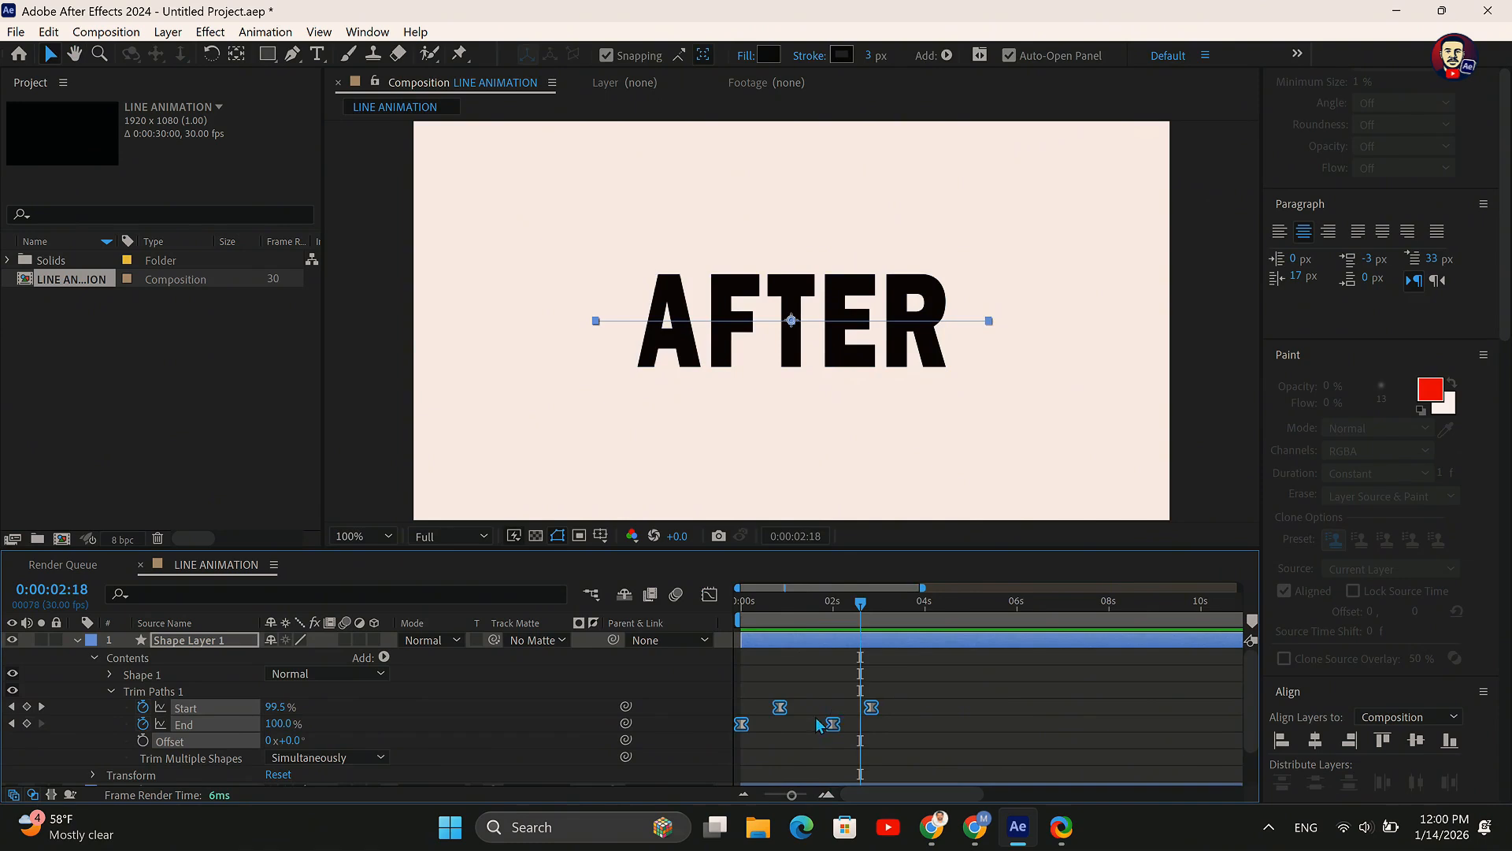
click(880, 712)
drag(887, 710, 770, 726)
click(905, 709)
drag(905, 707, 758, 701)
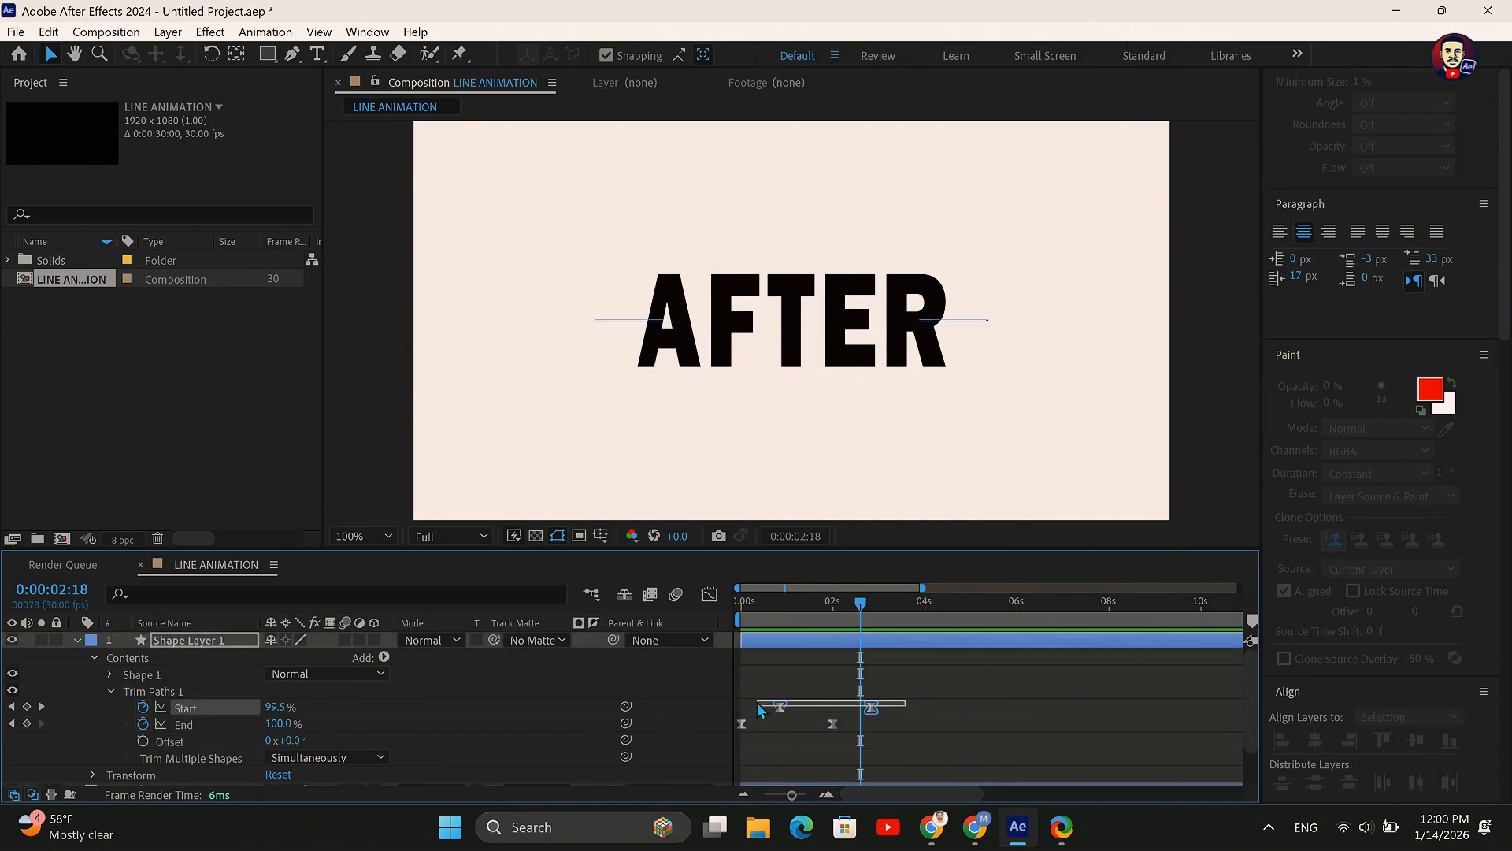
click(877, 712)
drag(866, 709, 857, 709)
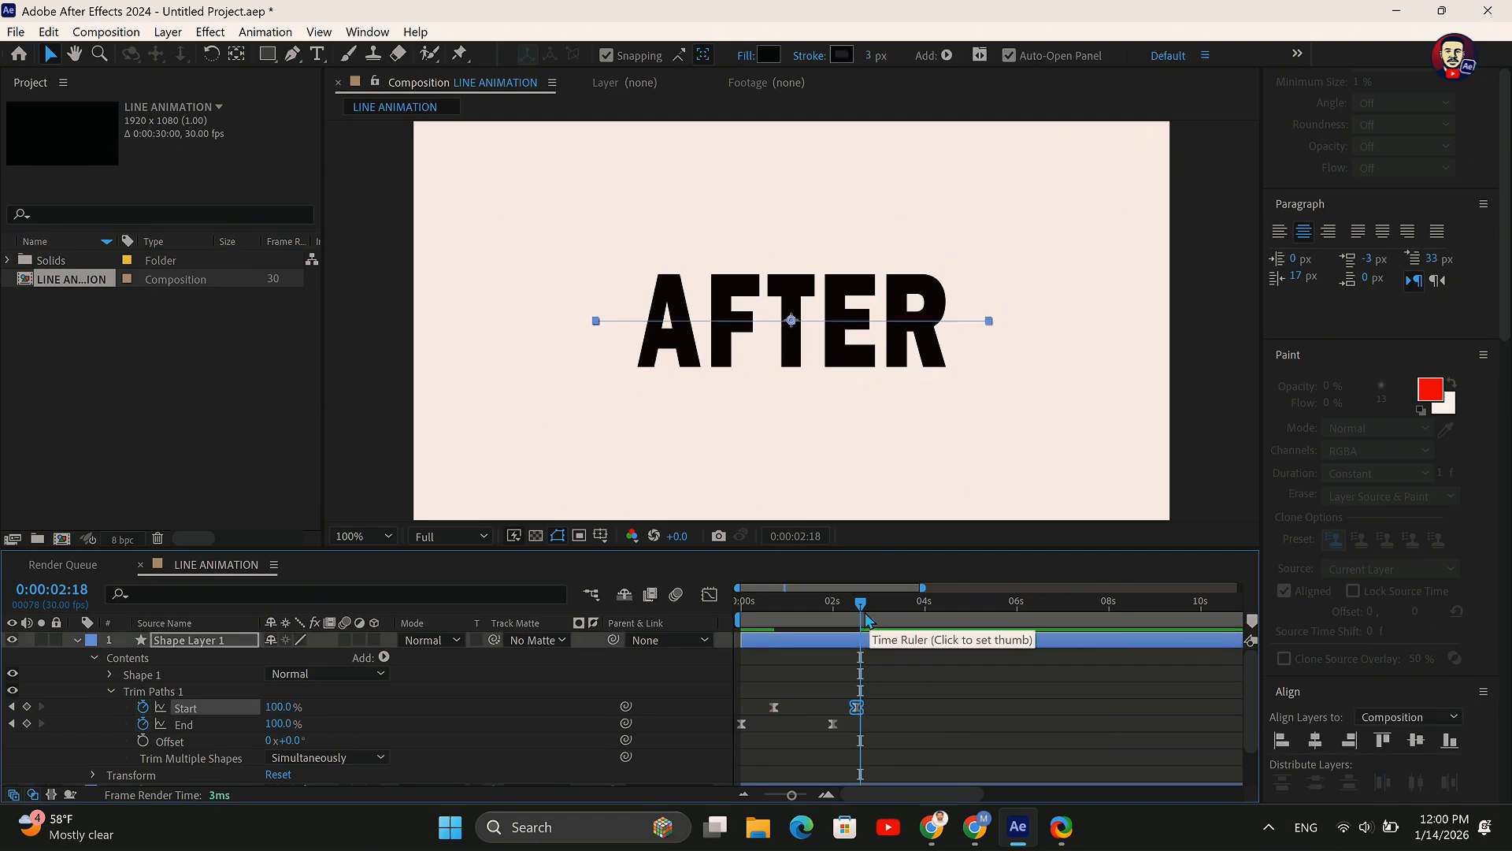
click(742, 620)
key(space)
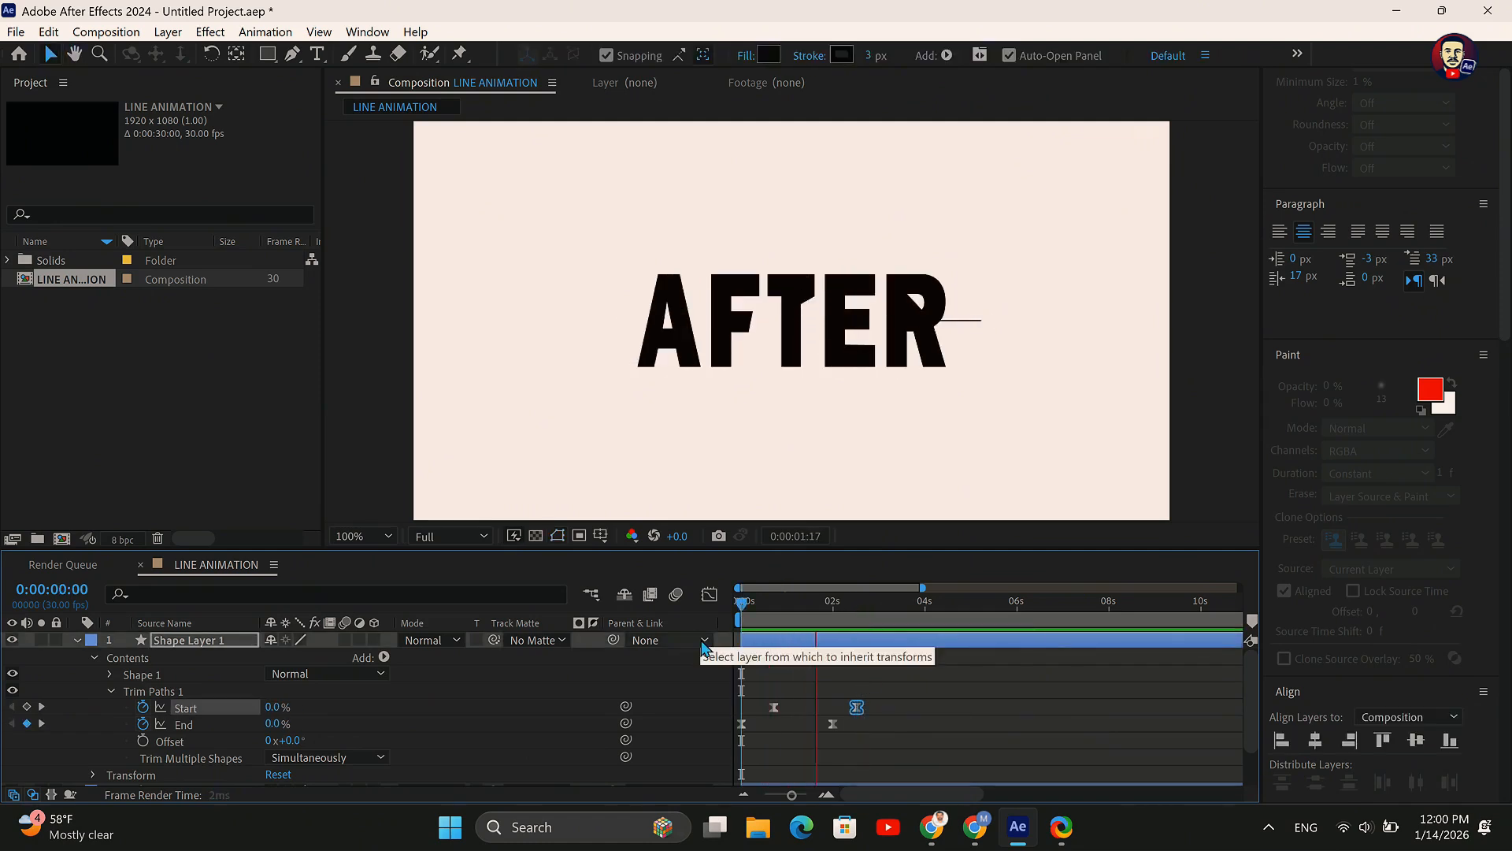
key(space)
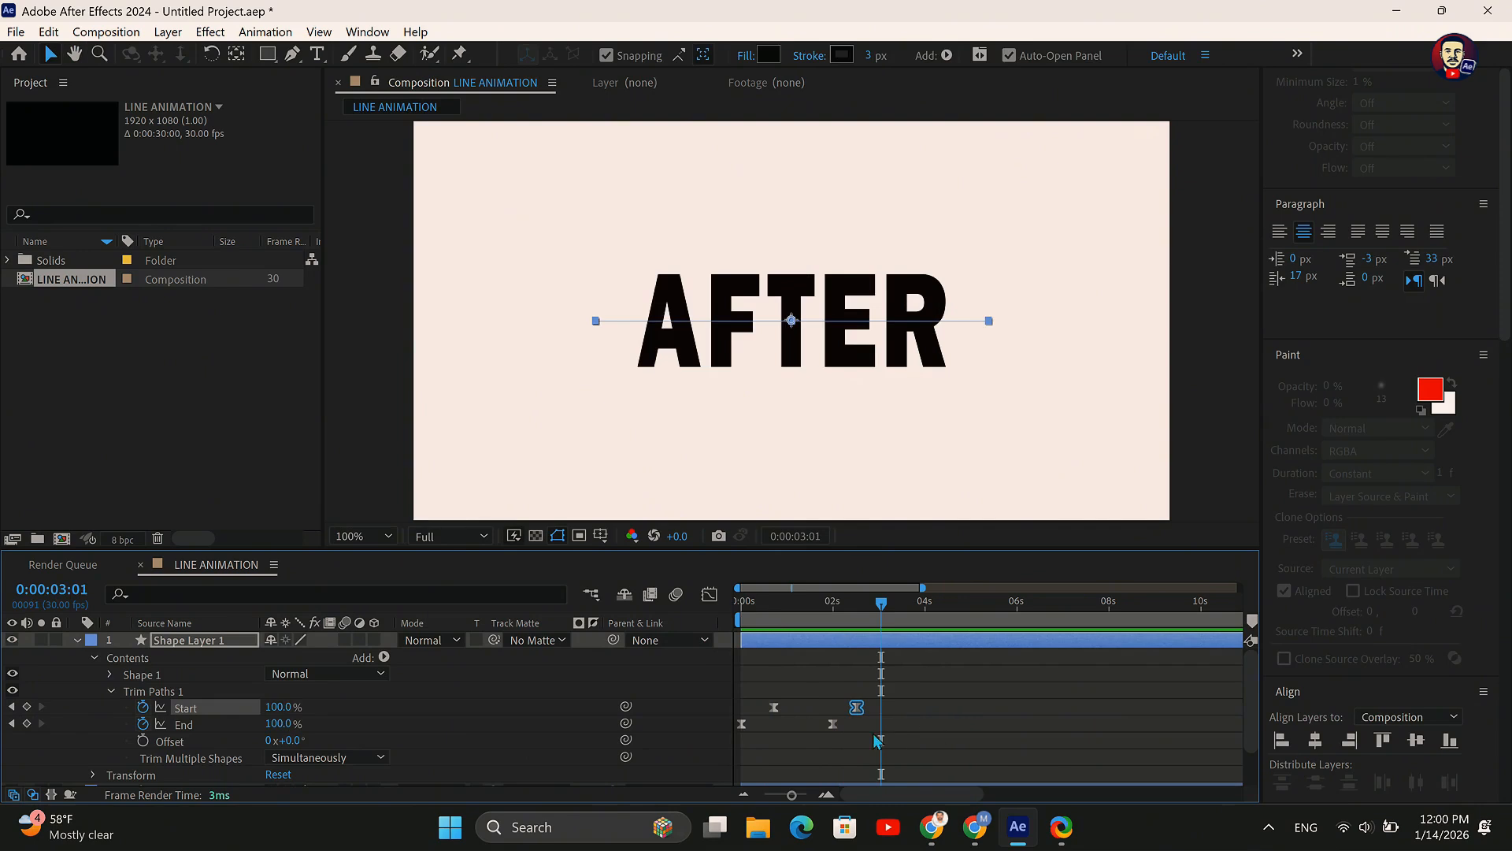
Move the last Start keyframe a few frames later, replay the animation from the beginning and deselect the line layer
drag(857, 712, 868, 711)
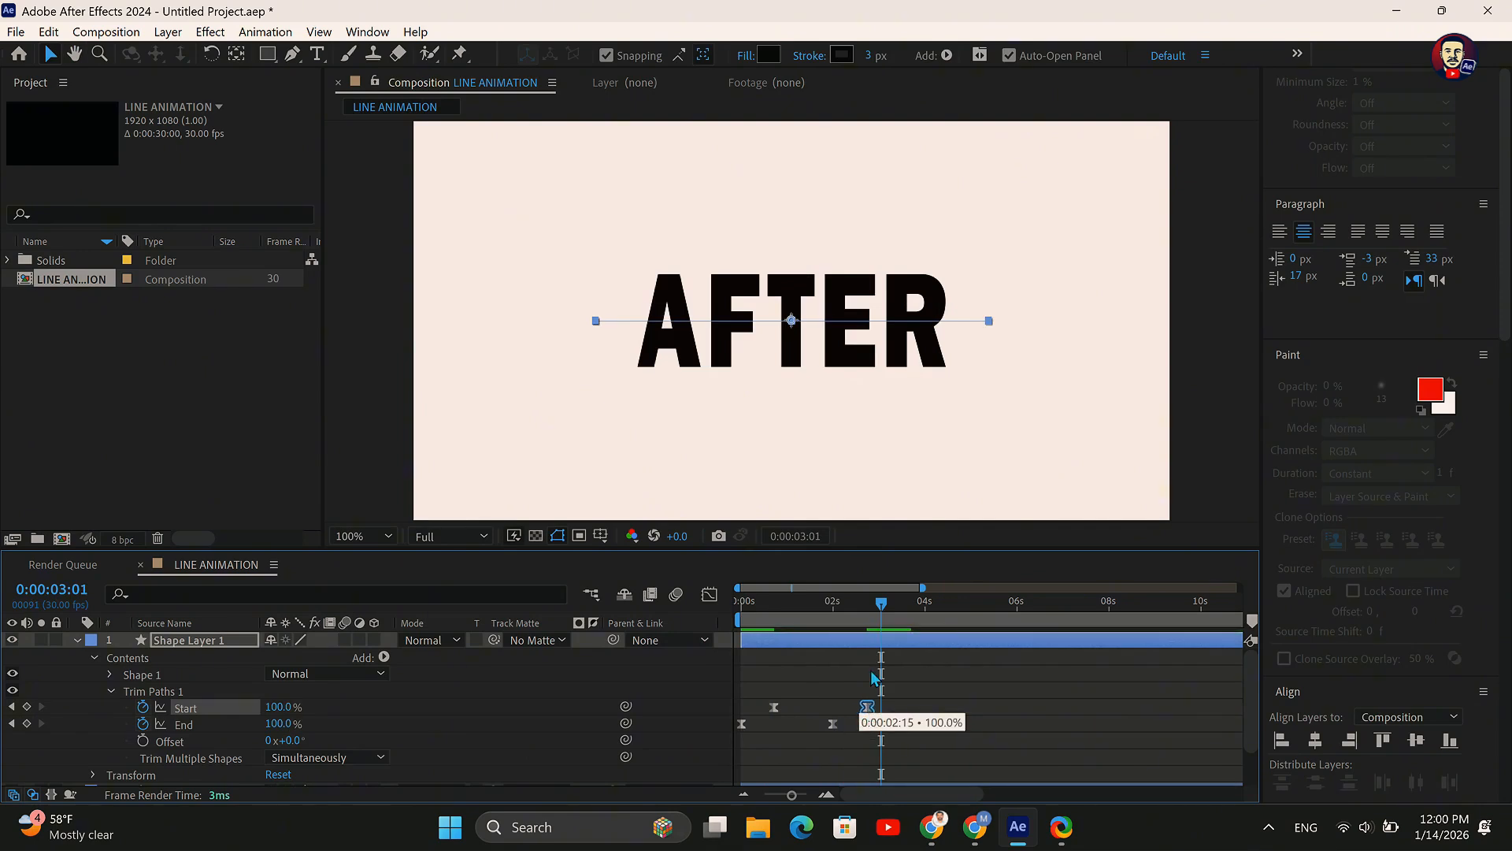
key(Home)
key(space)
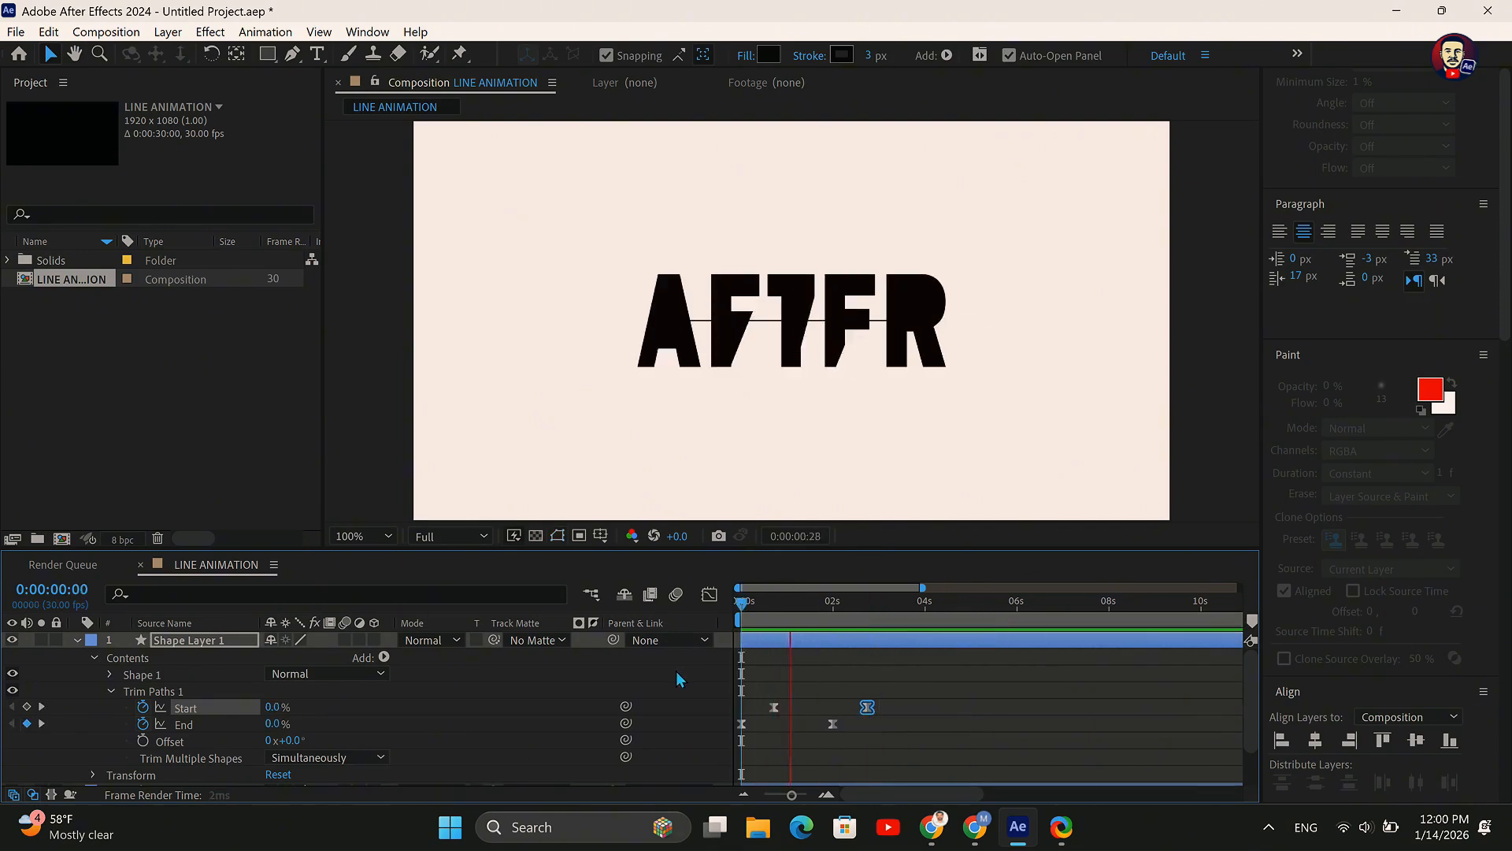
key(space)
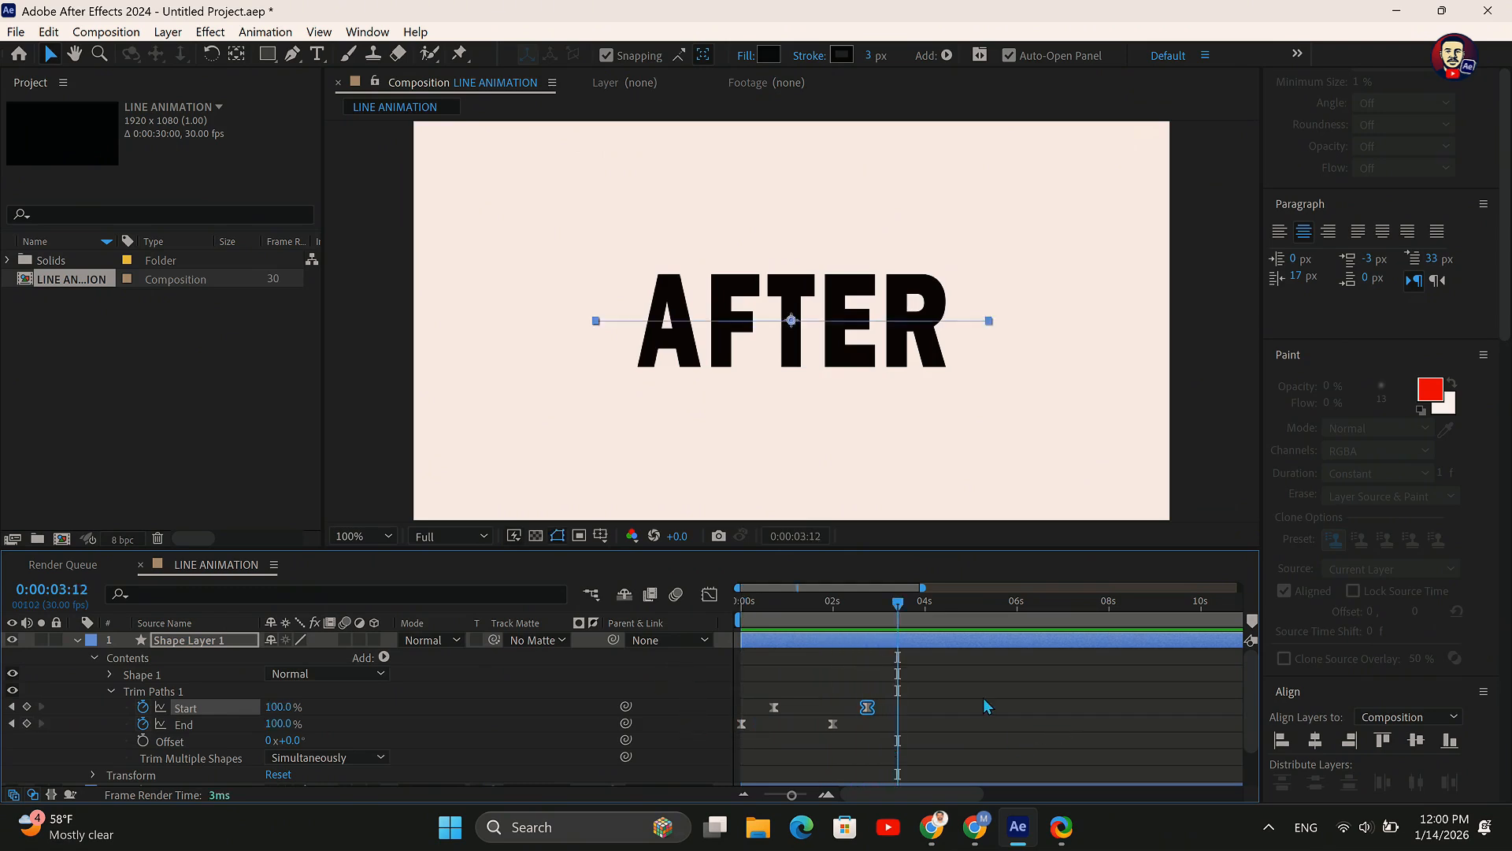
click(483, 691)
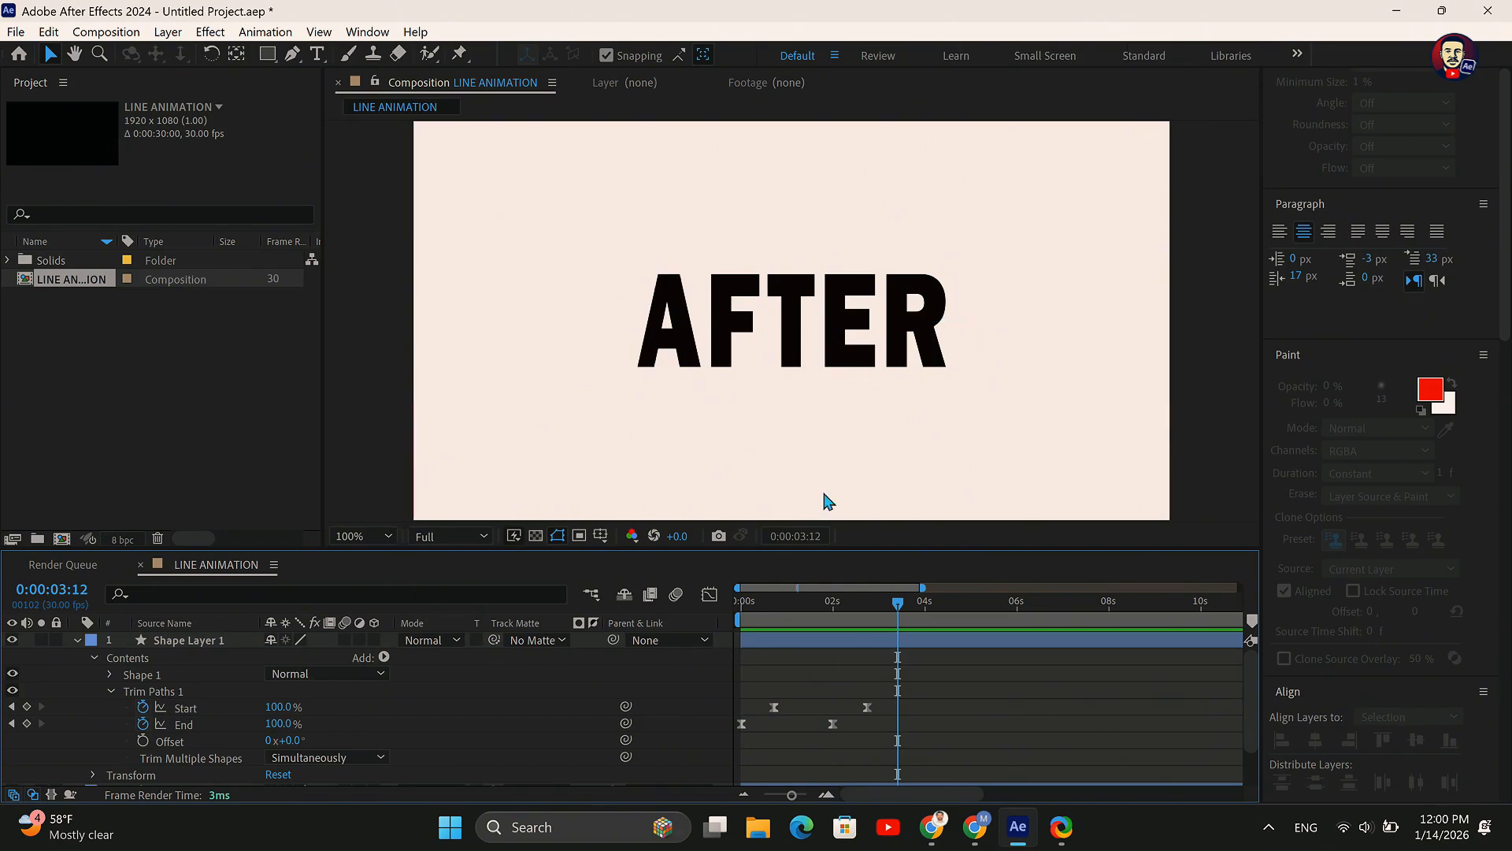
At about 0:00:01:01, move the line up from the middle of AFTER to the top edge of the letters
drag(897, 612, 791, 655)
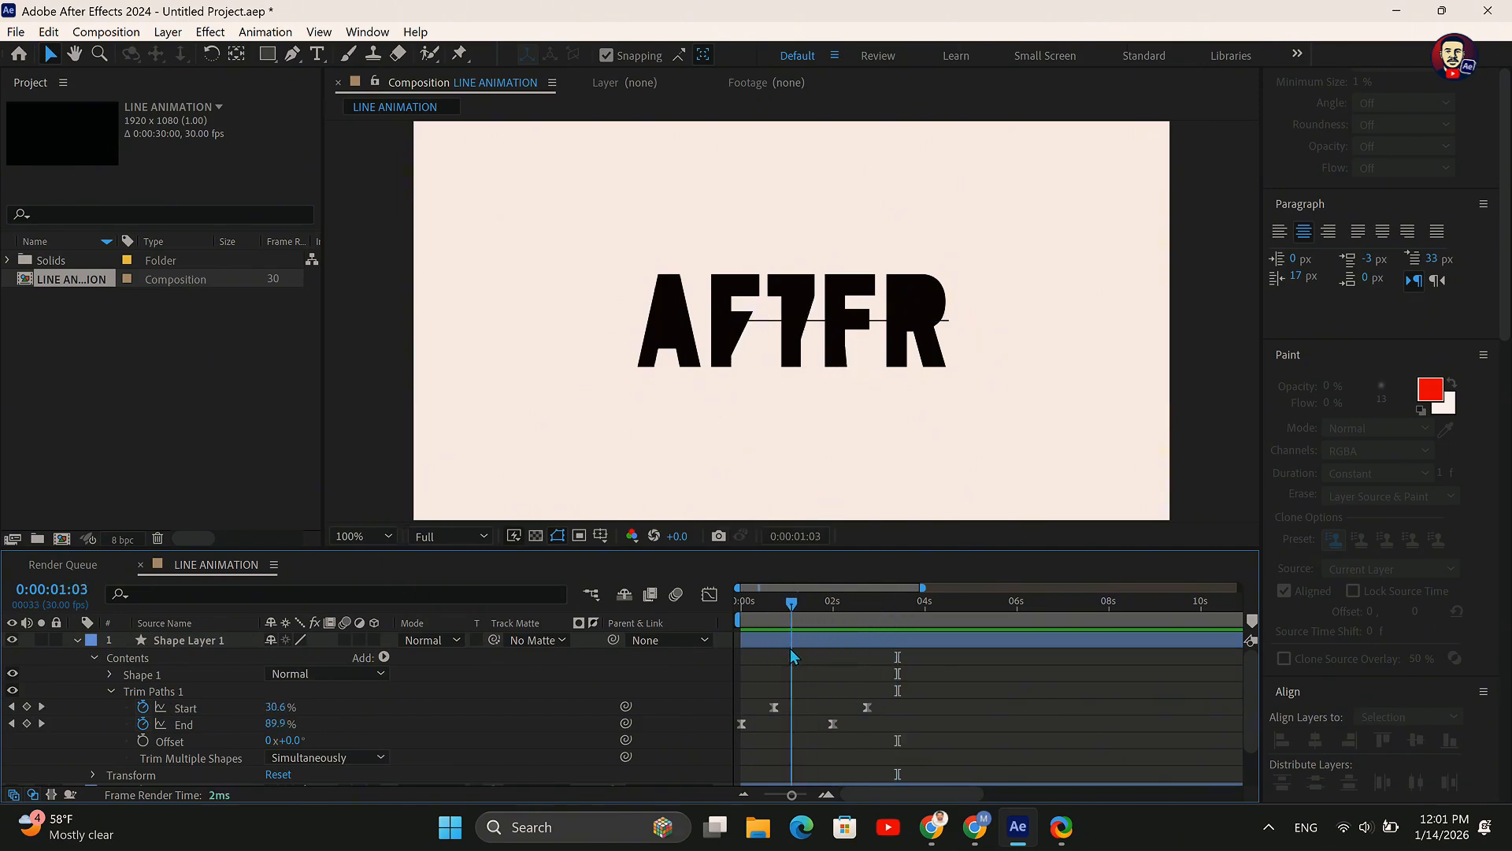
click(816, 640)
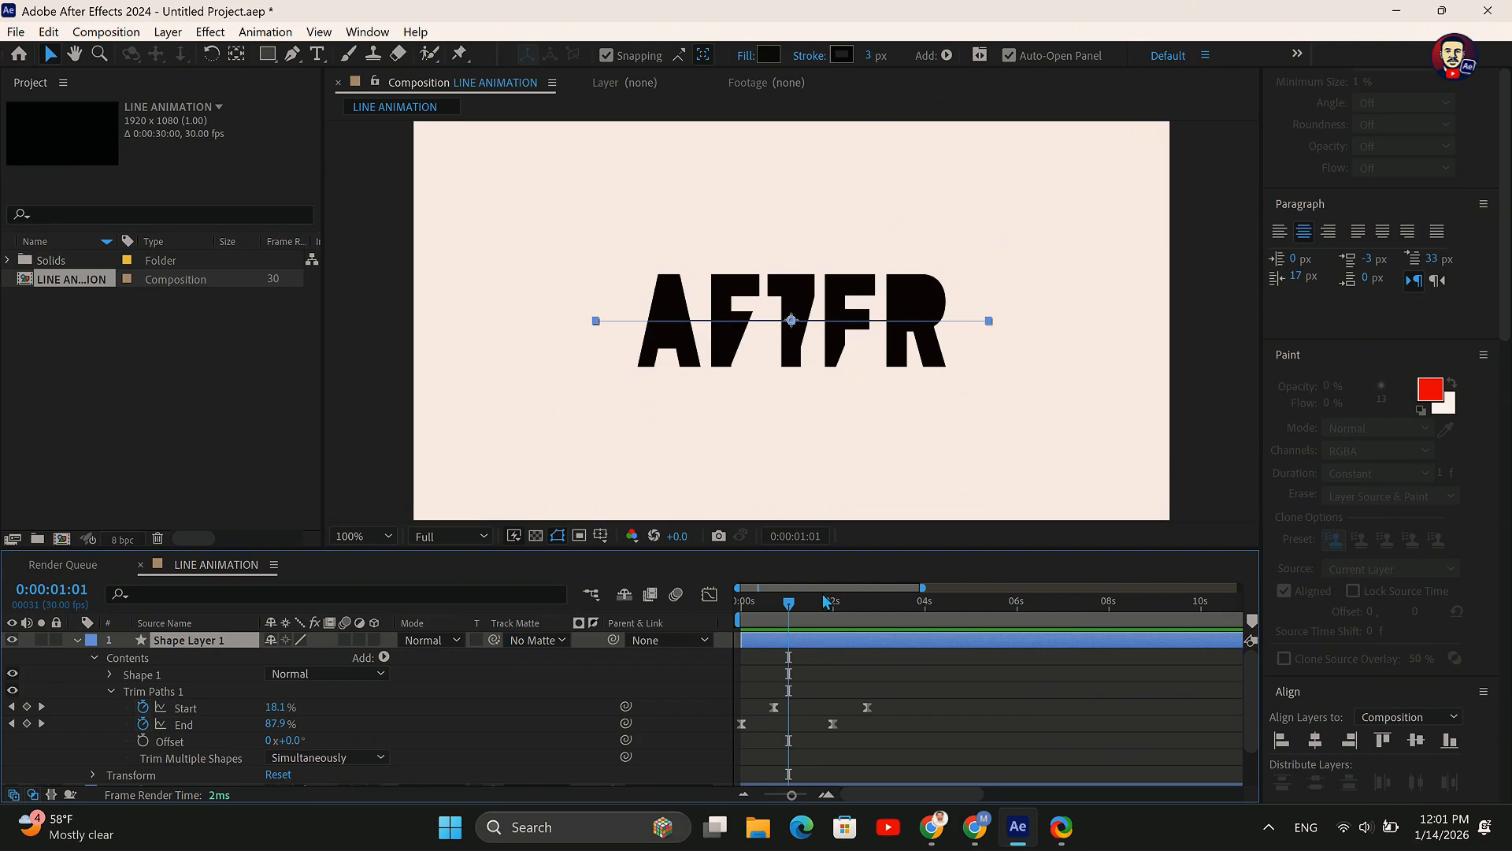
drag(794, 322, 793, 275)
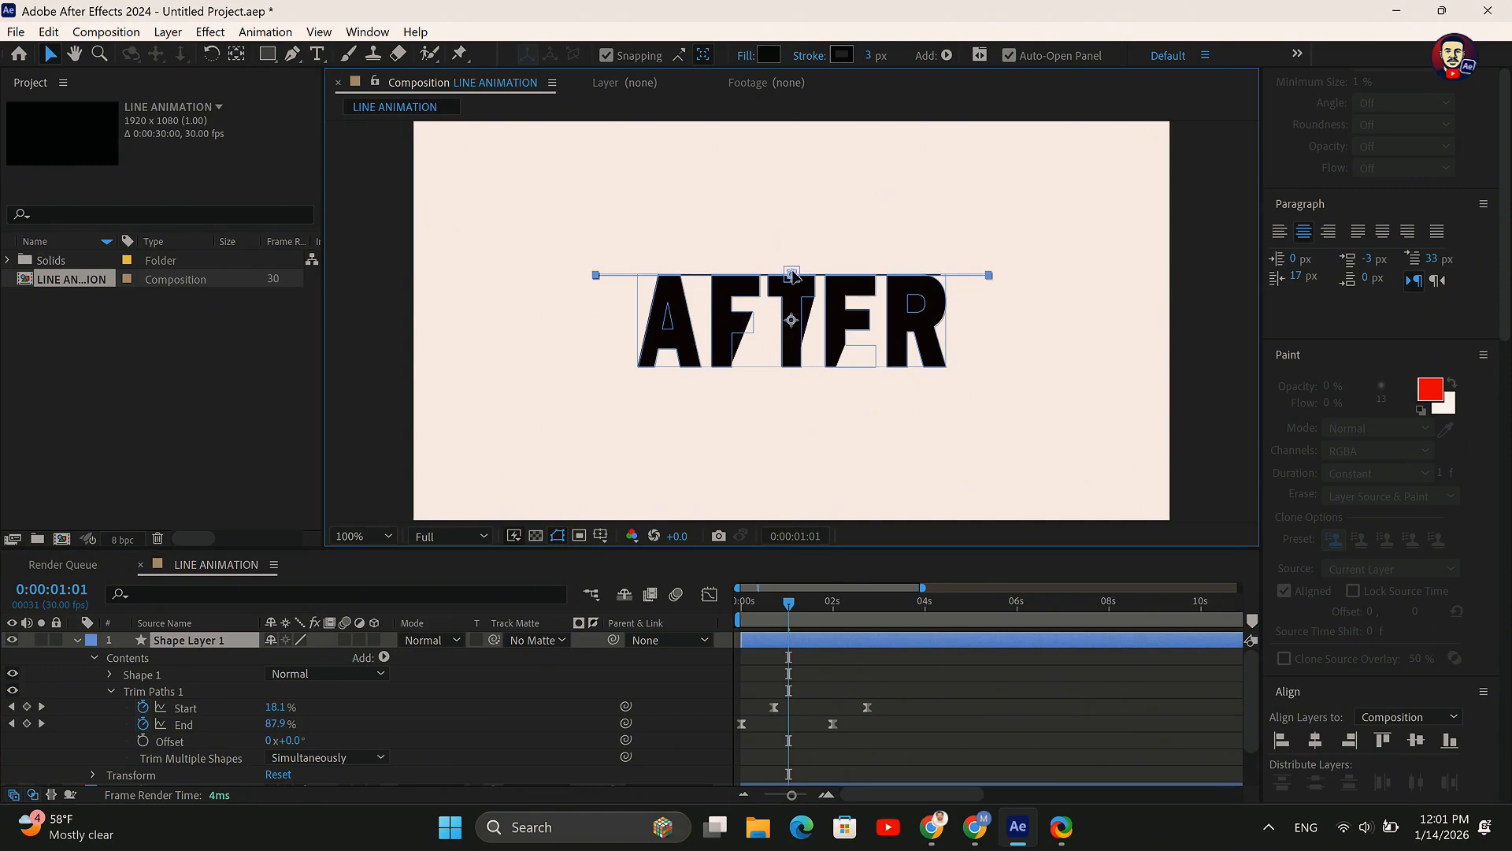
click(770, 415)
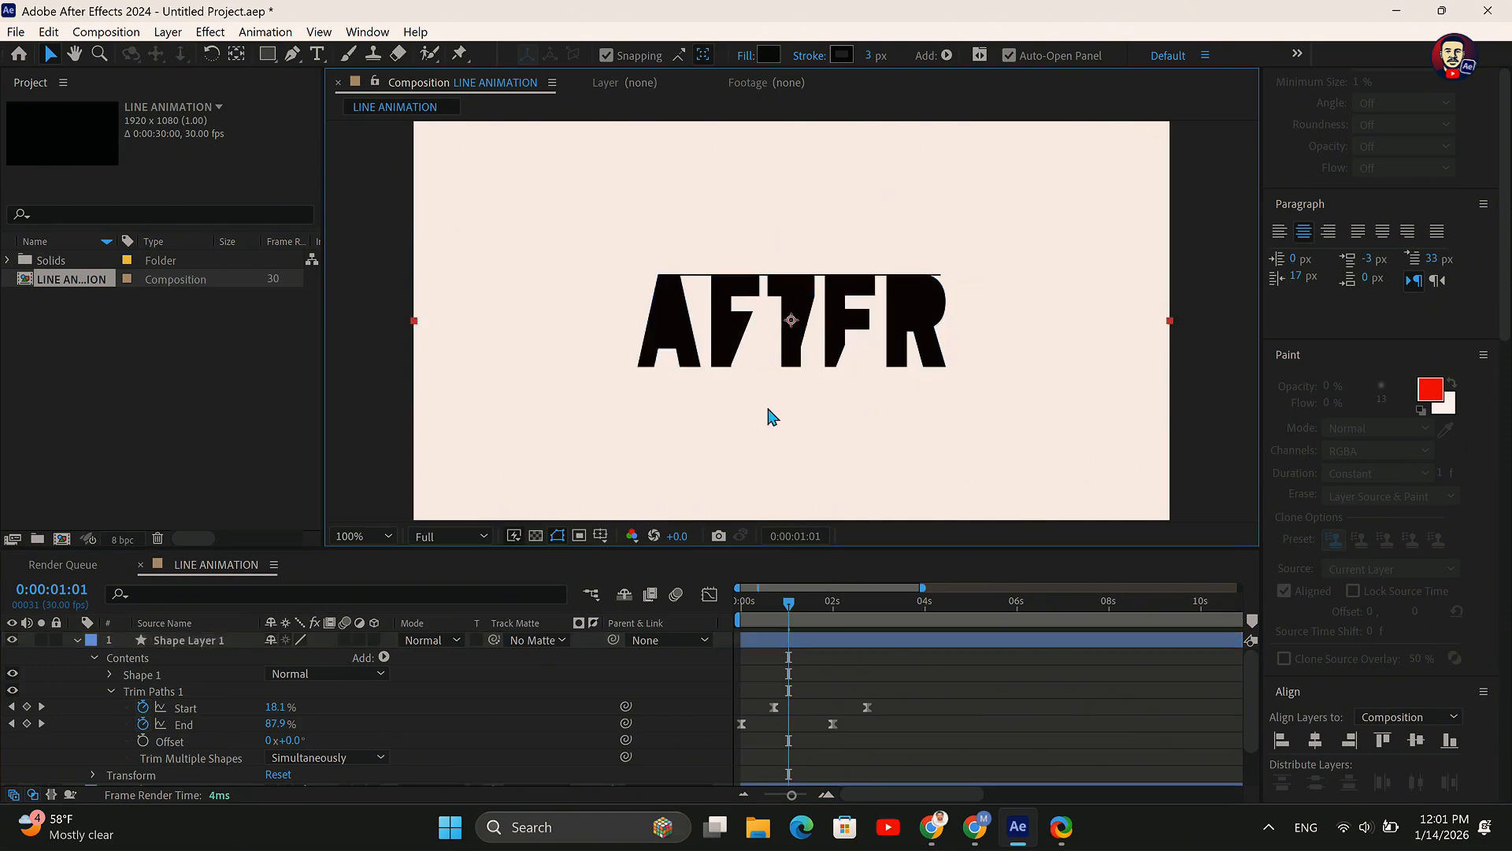
Duplicate the top line layer, rotate the copy to 180° and place it along the bottom edge of the letters
click(76, 640)
click(230, 638)
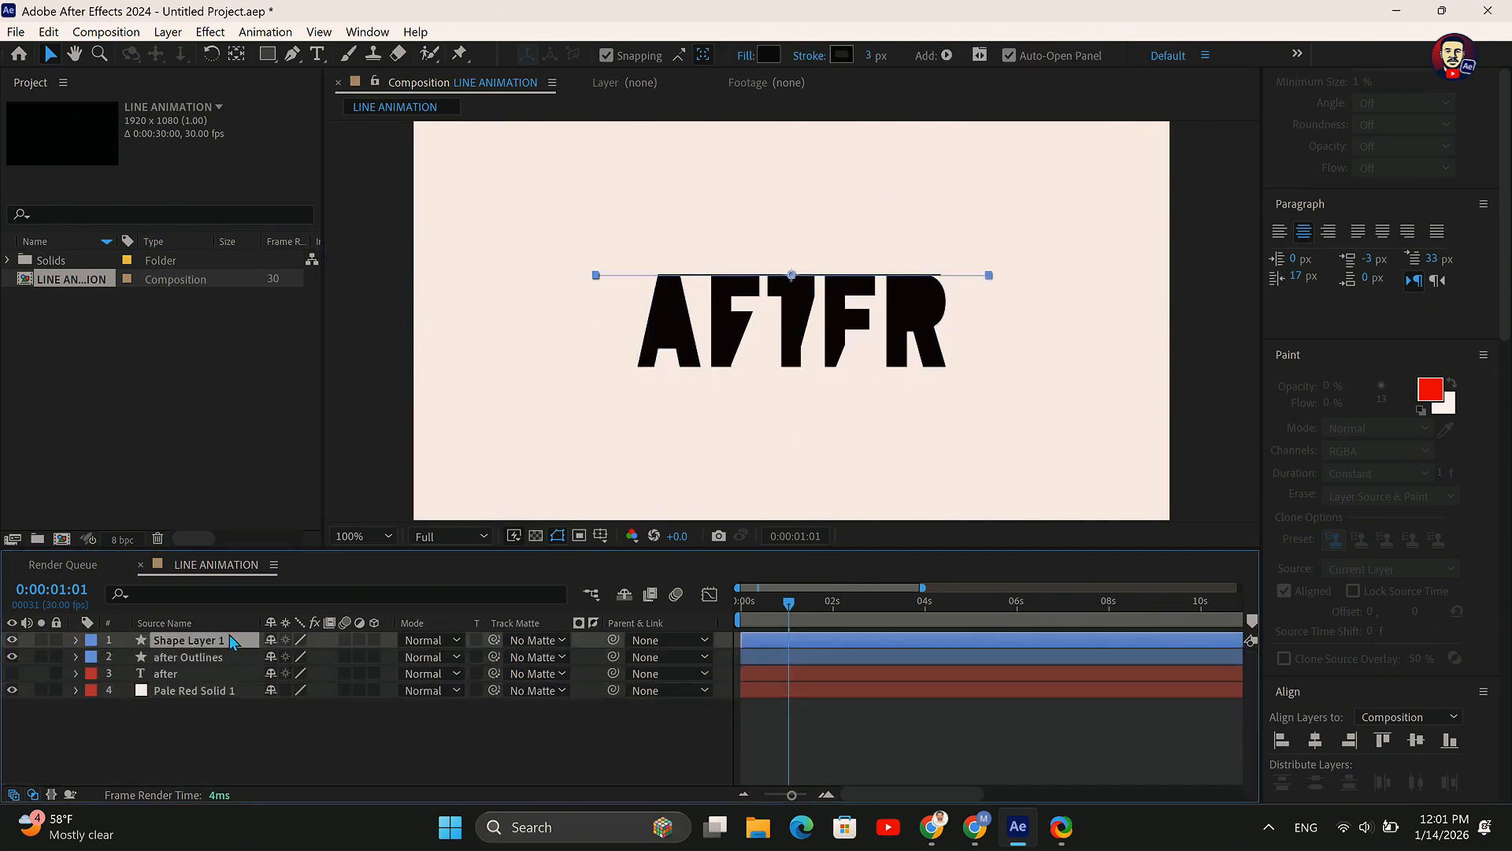
key(ctrl+d)
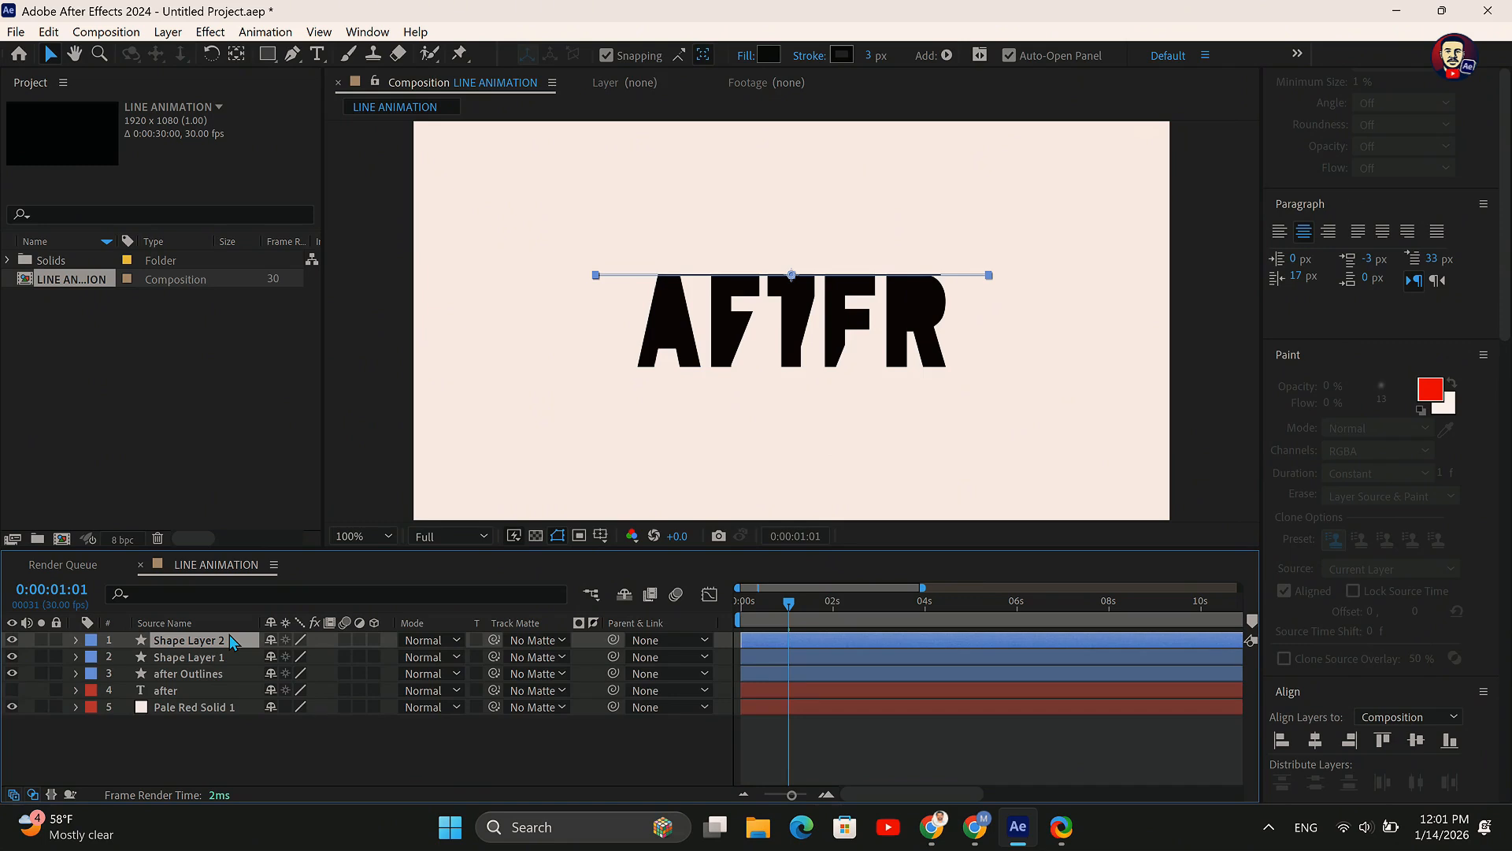
key(r)
click(288, 656)
text(180)
key(Return)
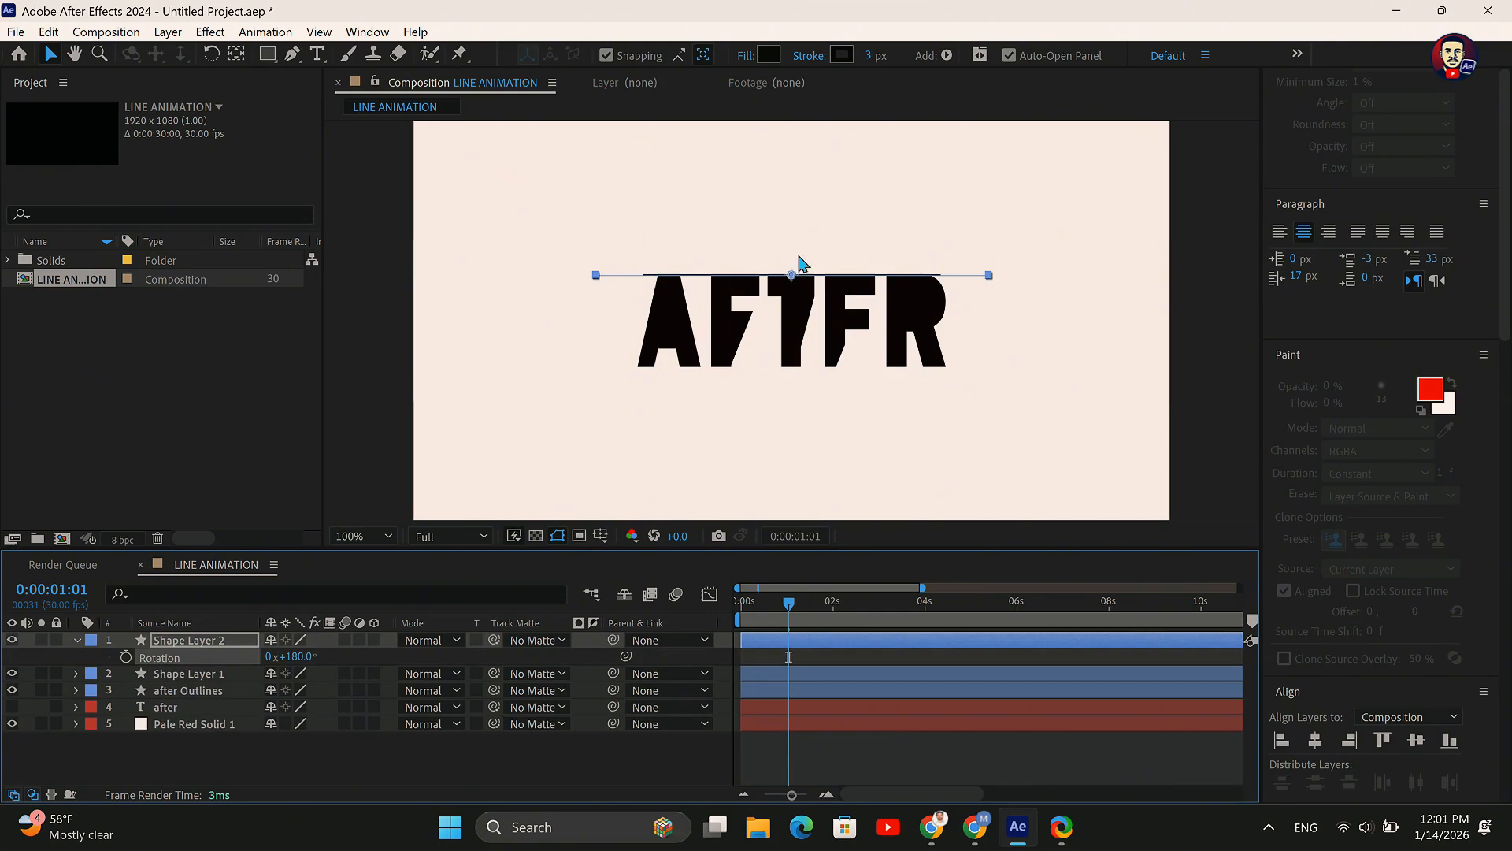
drag(791, 278, 790, 368)
click(782, 389)
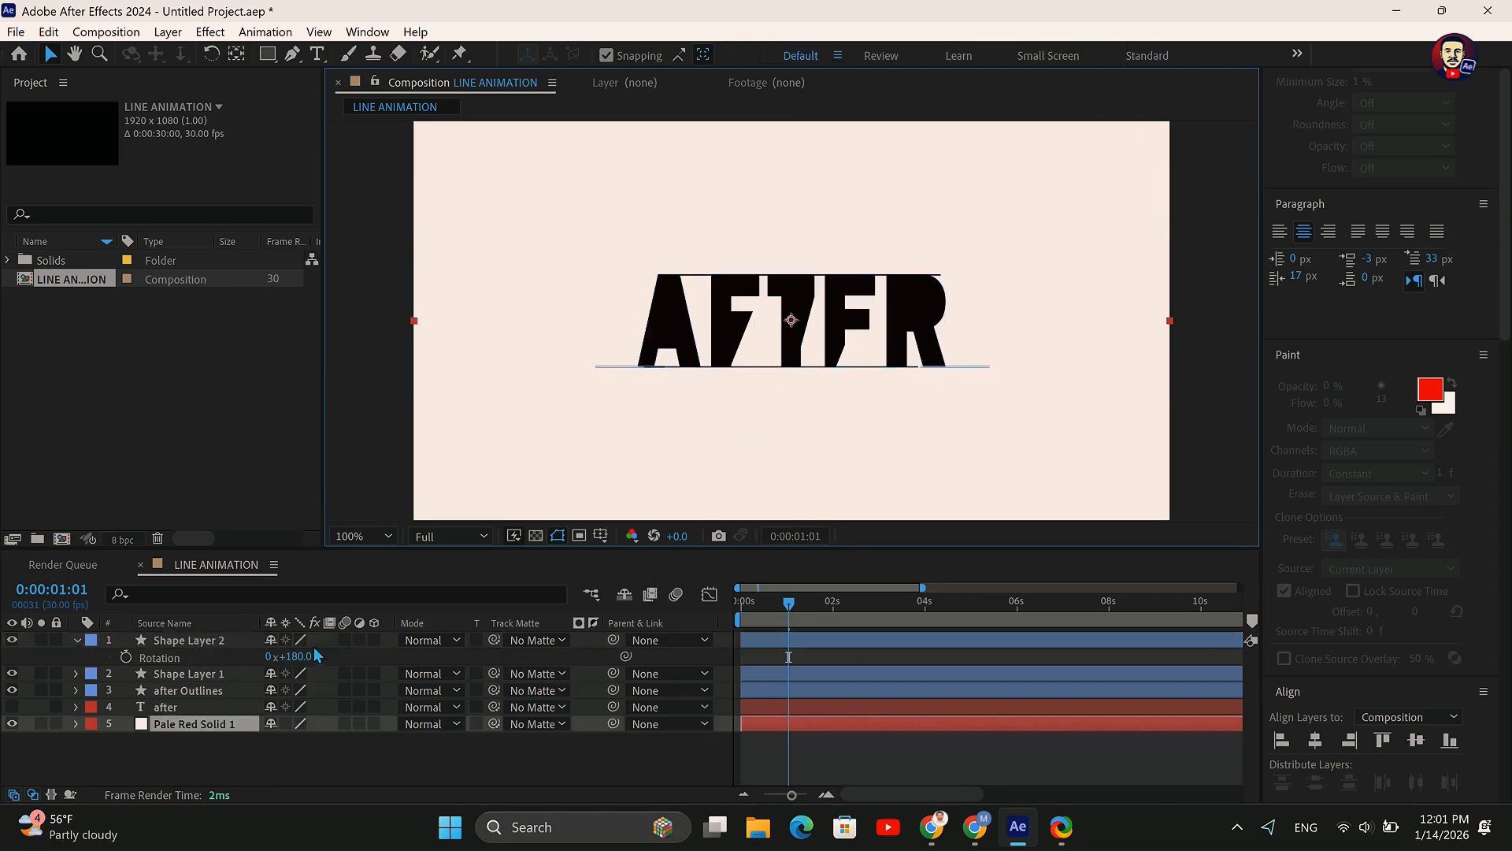
Duplicate the bottom line layer, rotate the copy to 90° and place it at the left edge of the A
click(216, 642)
click(76, 639)
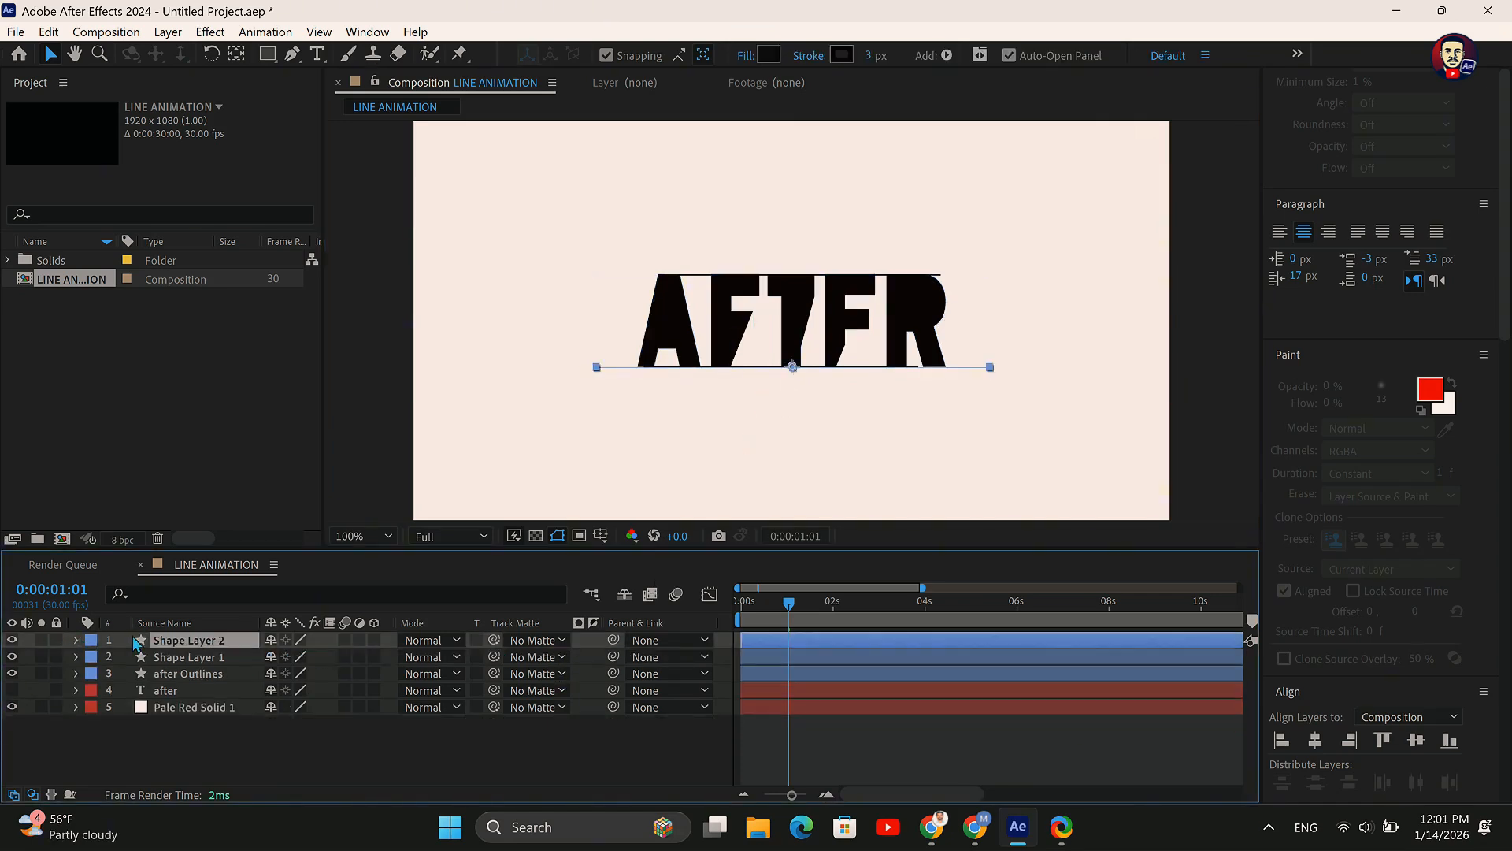
key(ctrl+d)
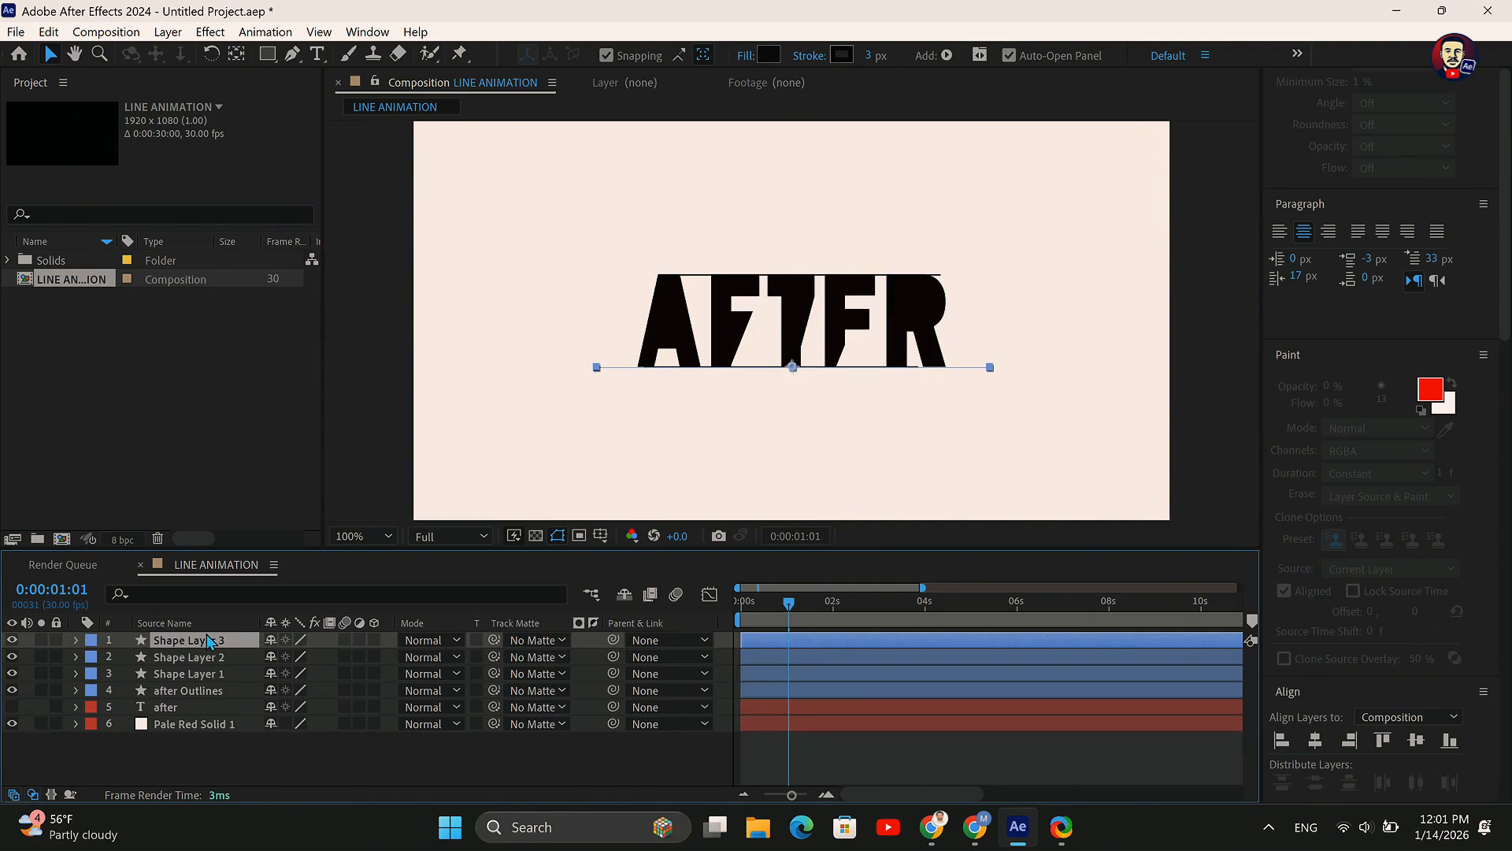
key(r)
click(293, 656)
key(Return)
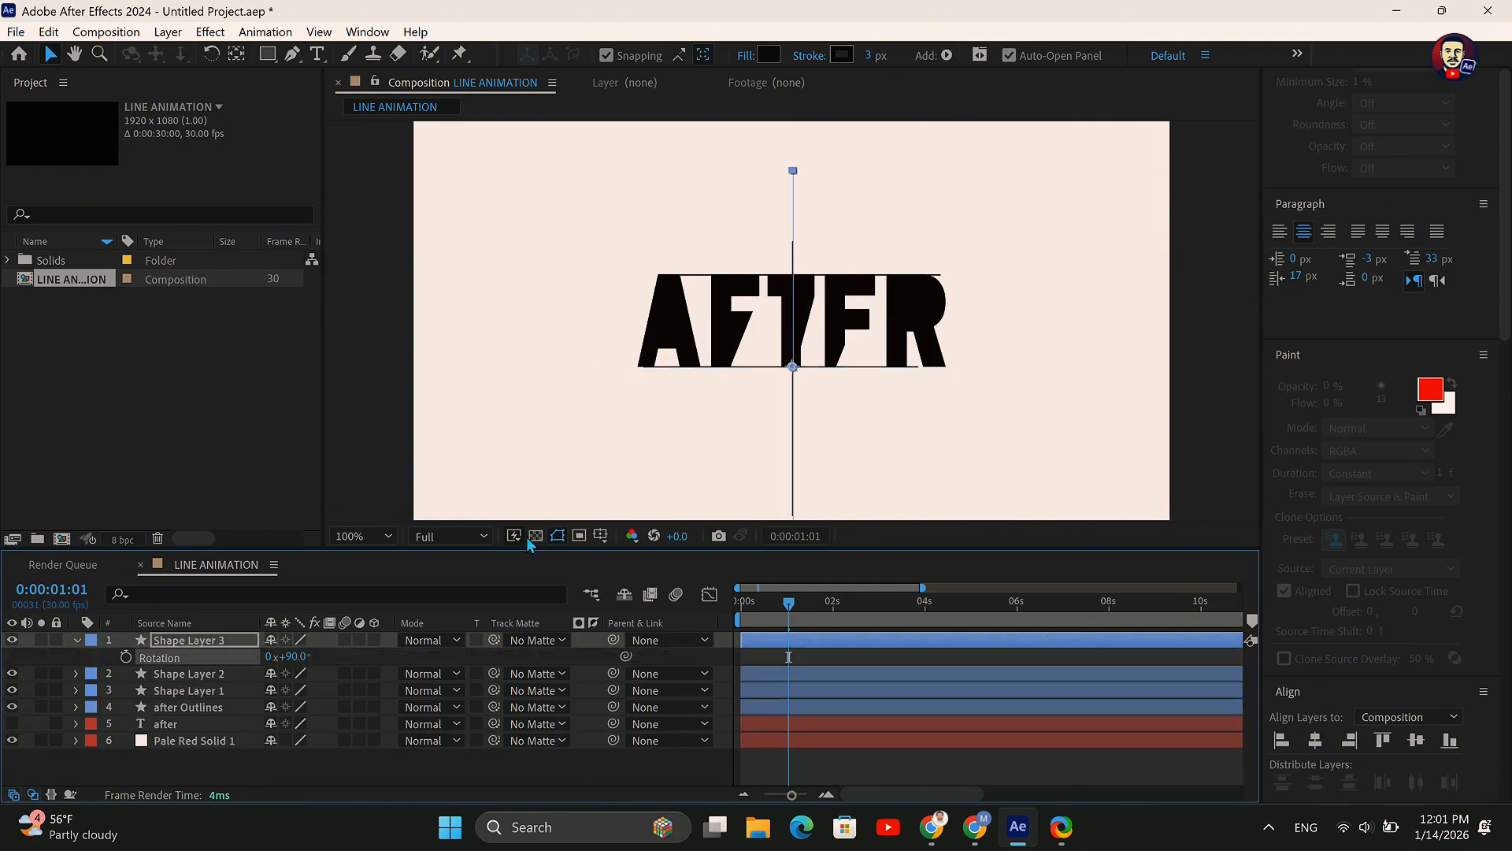
drag(795, 369, 640, 368)
Duplicate the vertical line four times and place the copies at the left edges of the F, T, E and R
key(ctrl+d)
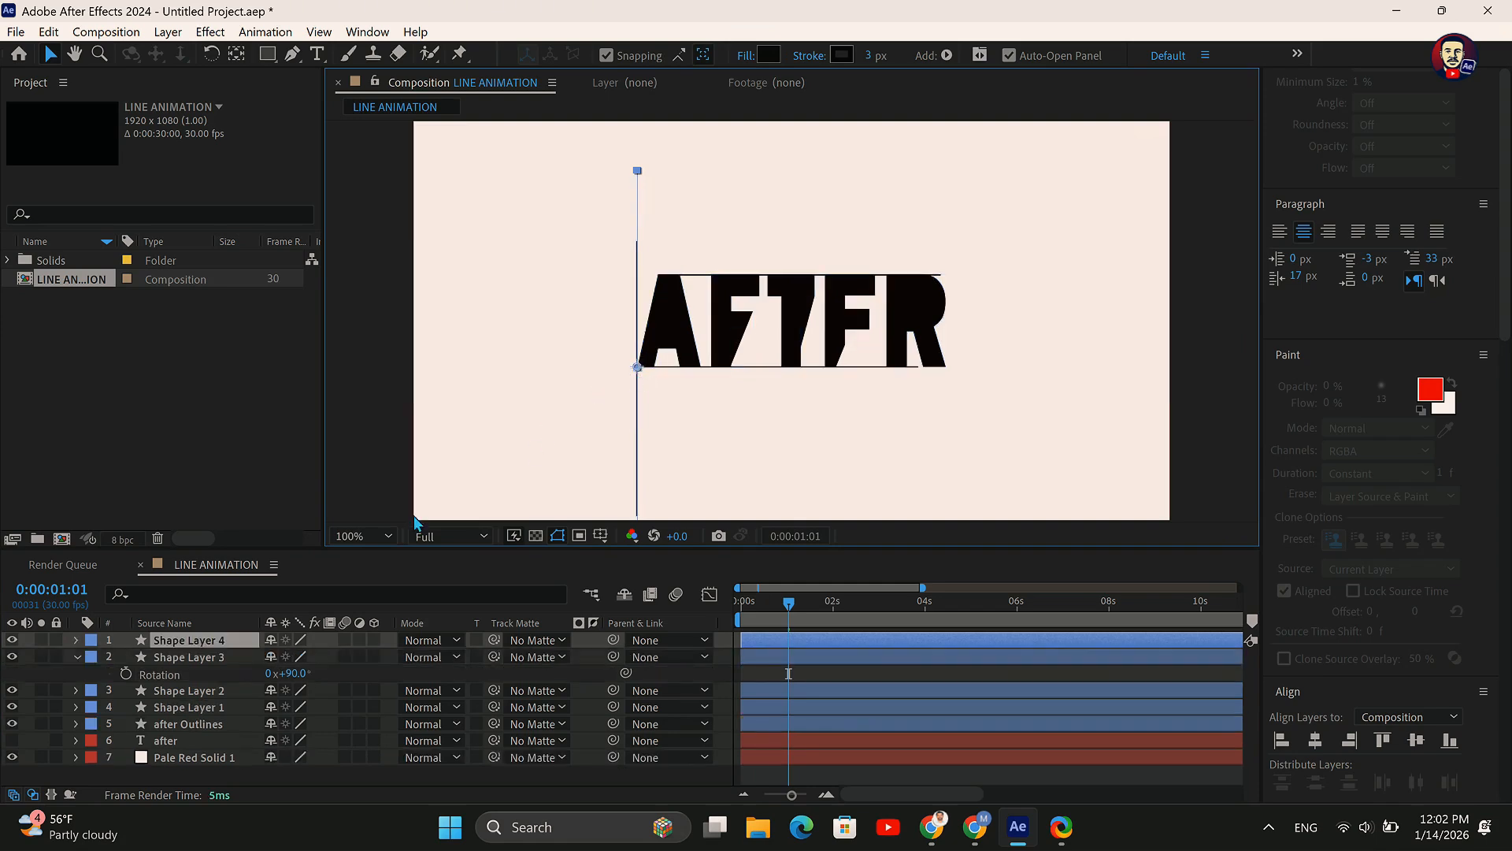
drag(641, 366, 887, 365)
key(ctrl+d)
key(ctrl+d)
key(ctrl+d)
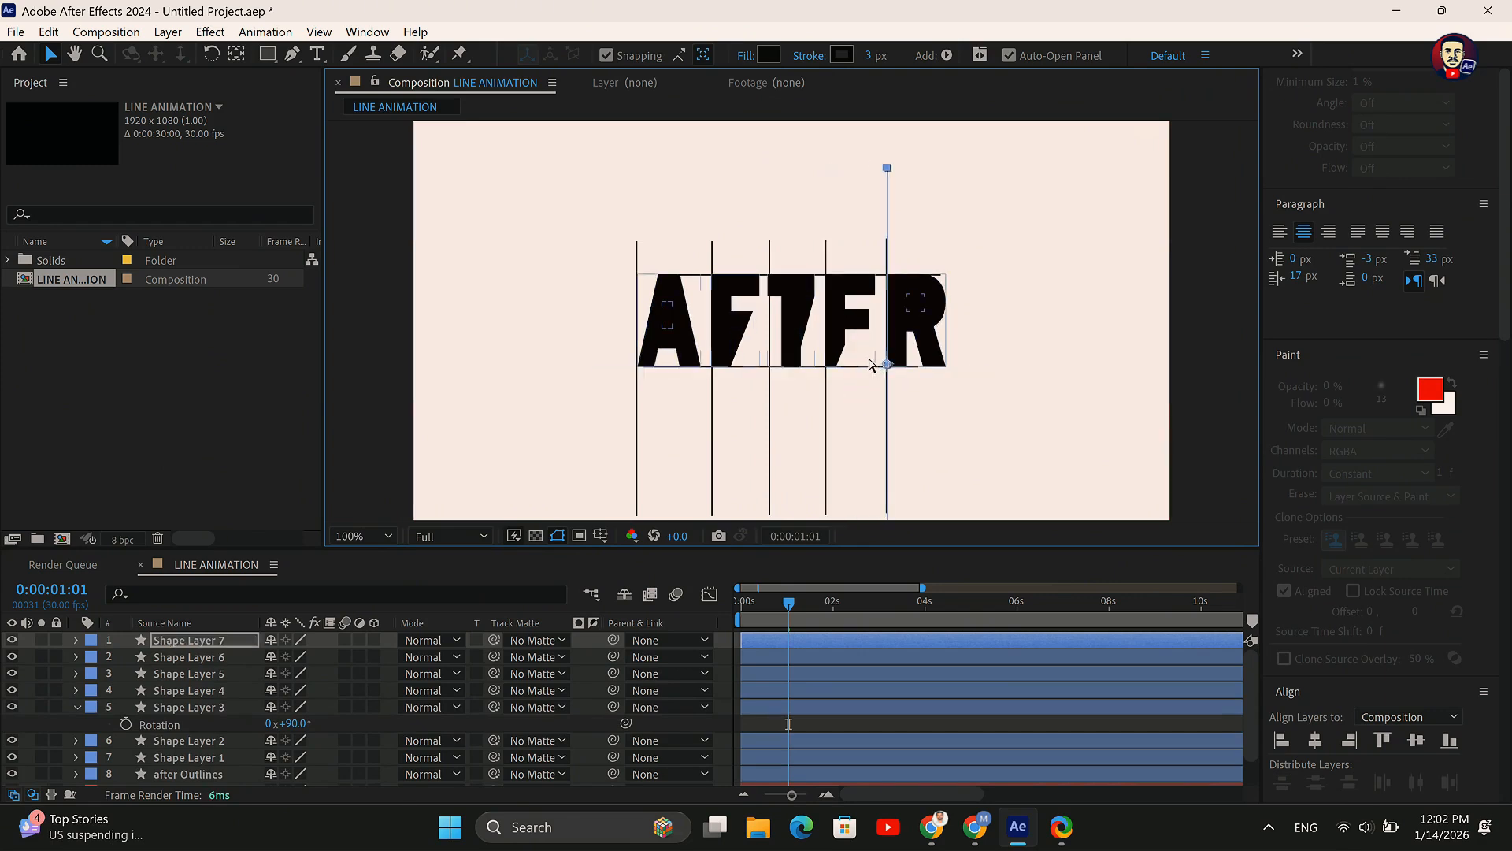
Duplicate the vertical line at the R, set its rotation to 270° and move it to the right edge of the R
key(ctrl+d)
key(r)
click(289, 656)
text(270)
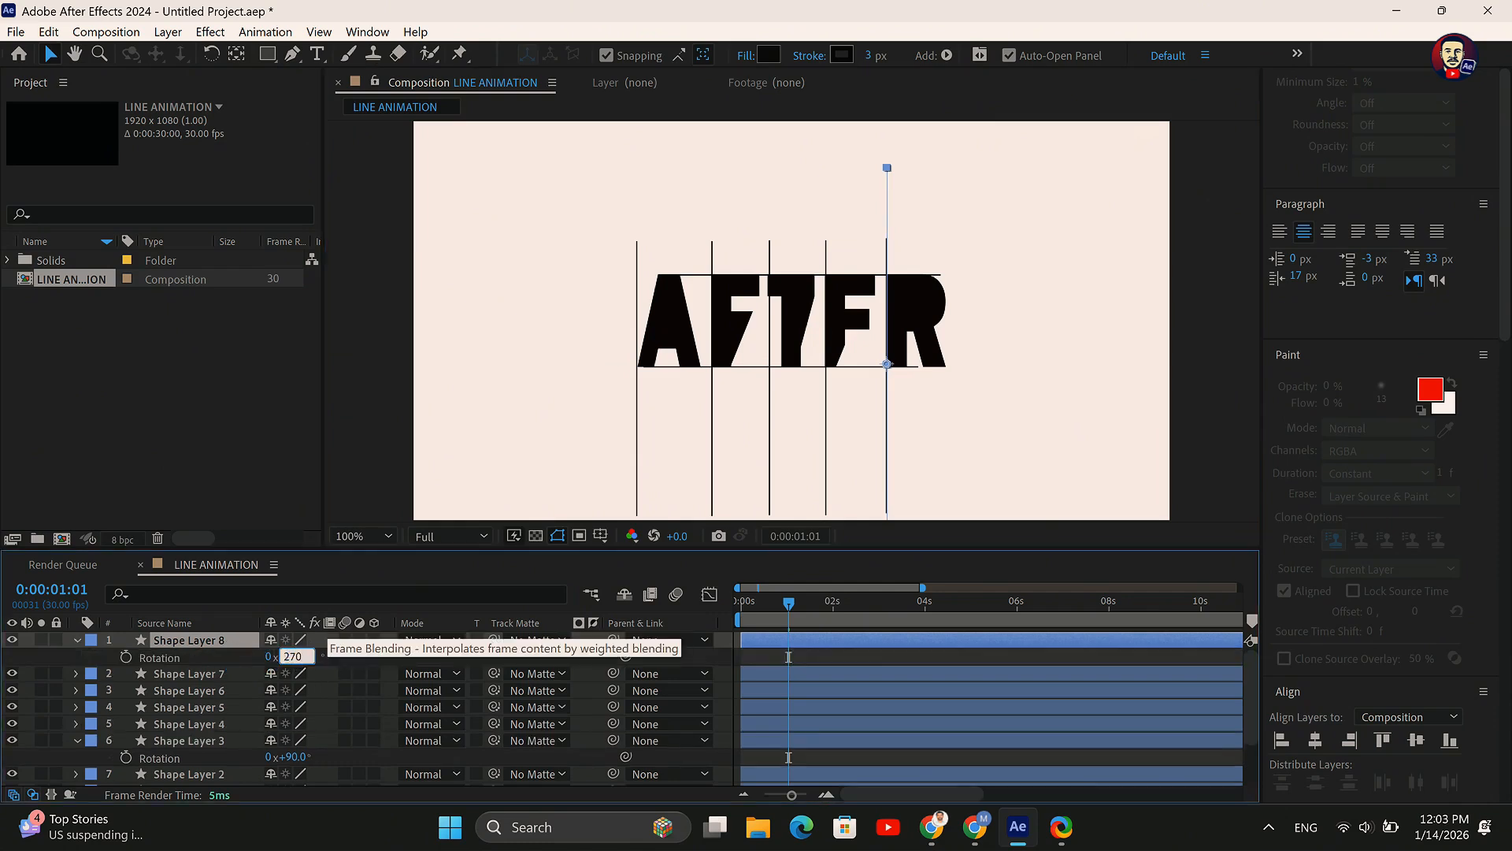
key(Return)
mouse_move(885, 364)
mouse_down()
mouse_move(952, 367)
mouse_move(877, 369)
mouse_up()
Duplicate the 270° vertical line and place copies along the right edges of the E, T and F
key(ctrl+d)
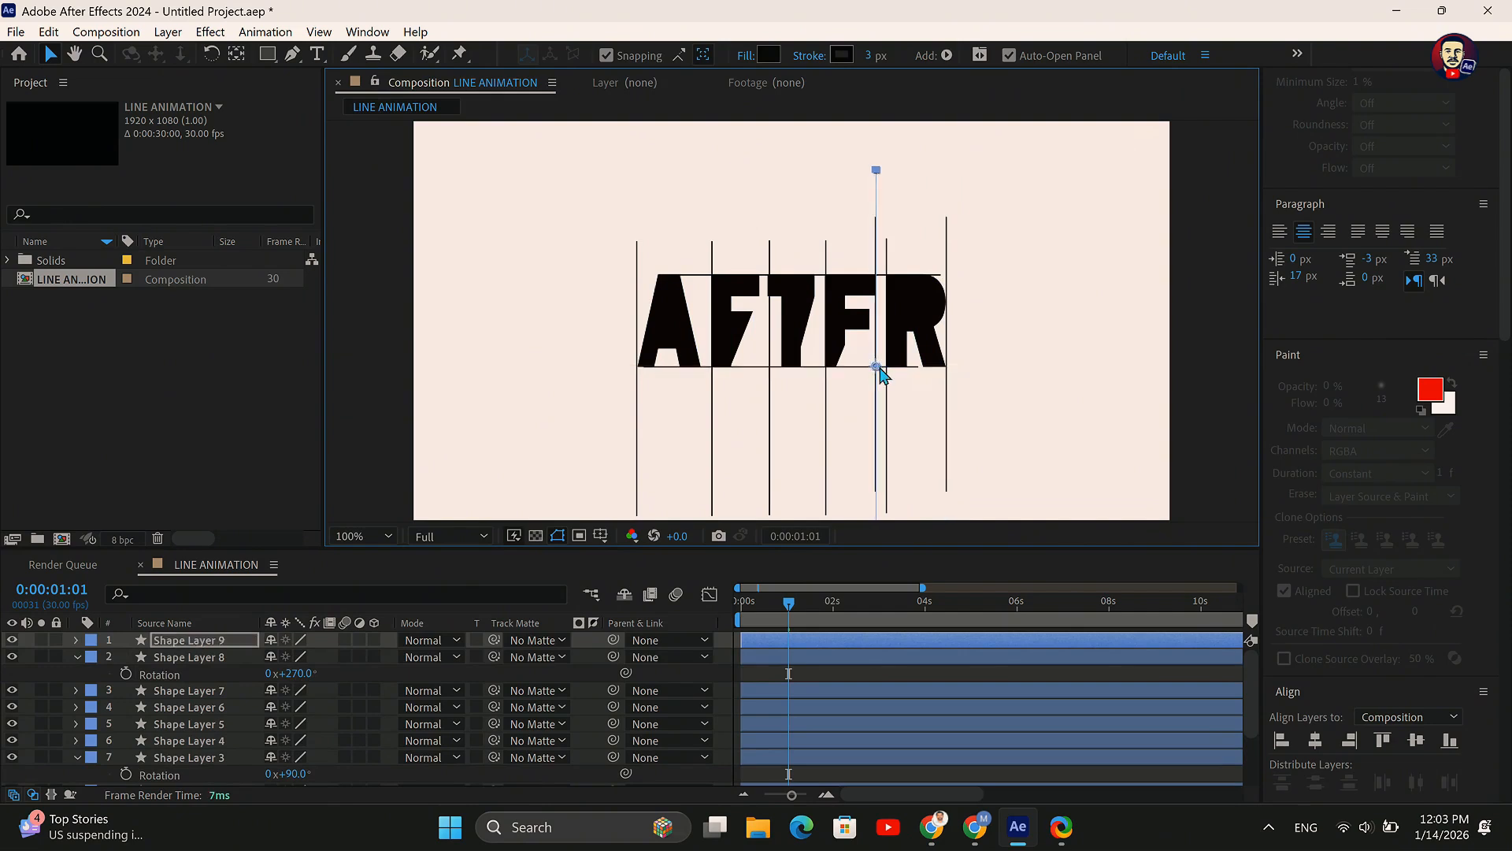
key(ctrl+d)
drag(876, 367, 709, 372)
key(ctrl+d)
key(ctrl+d)
click(710, 373)
click(713, 378)
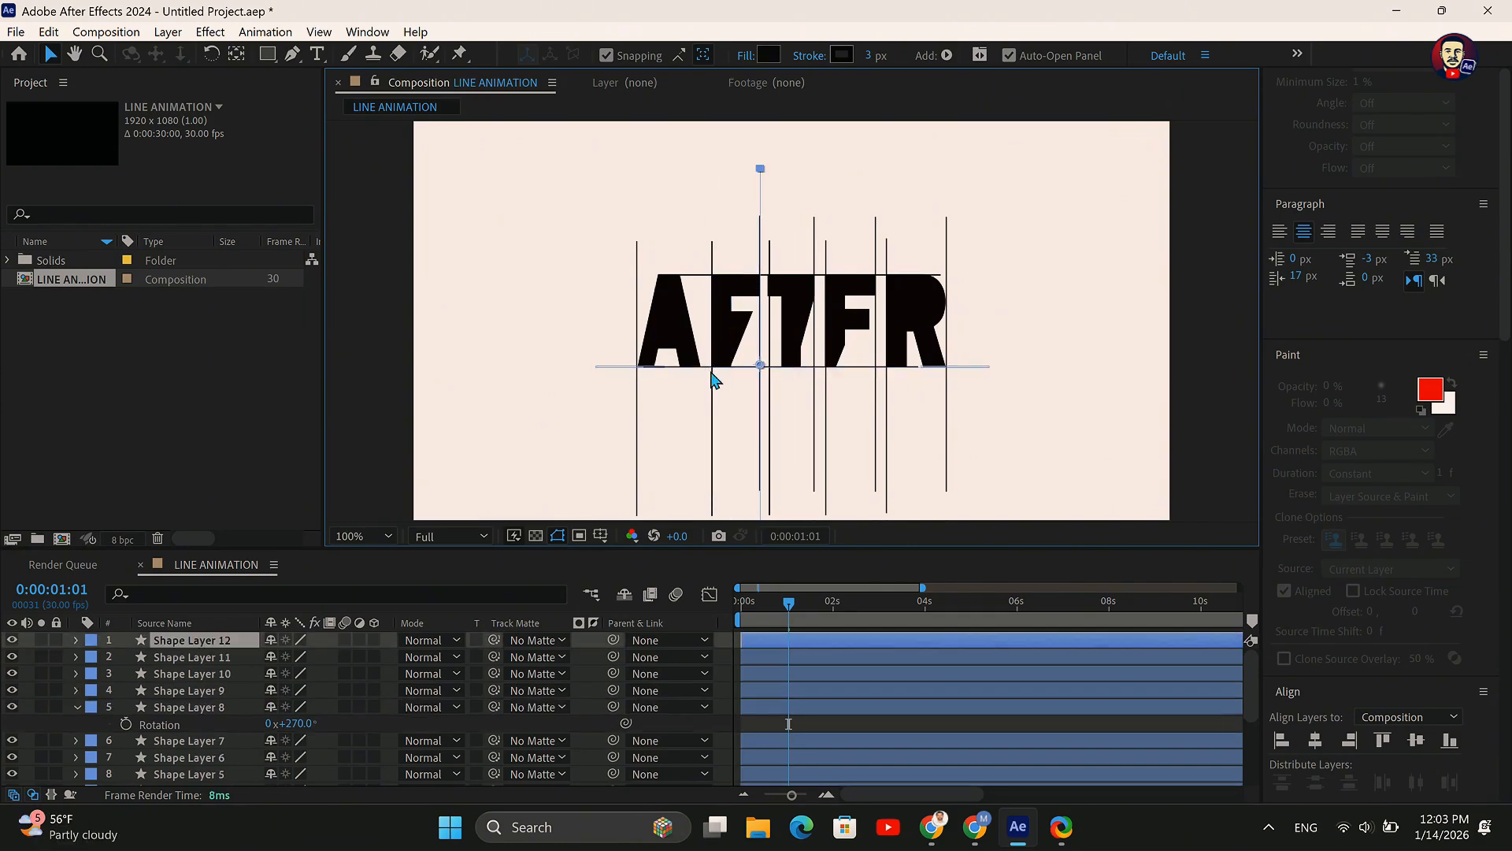
key(Delete)
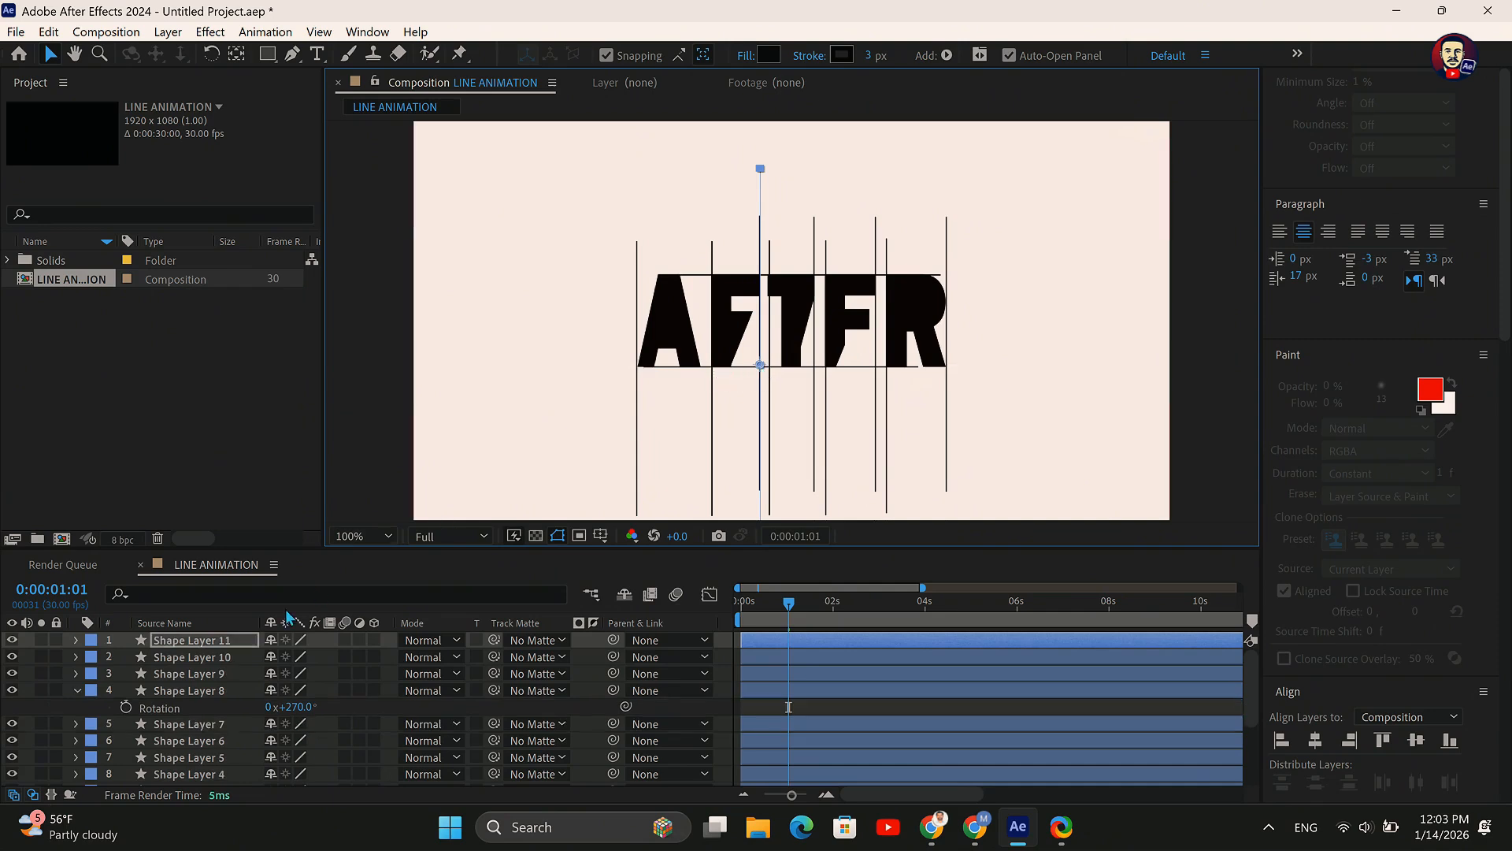
drag(758, 364, 748, 366)
key(ctrl+z)
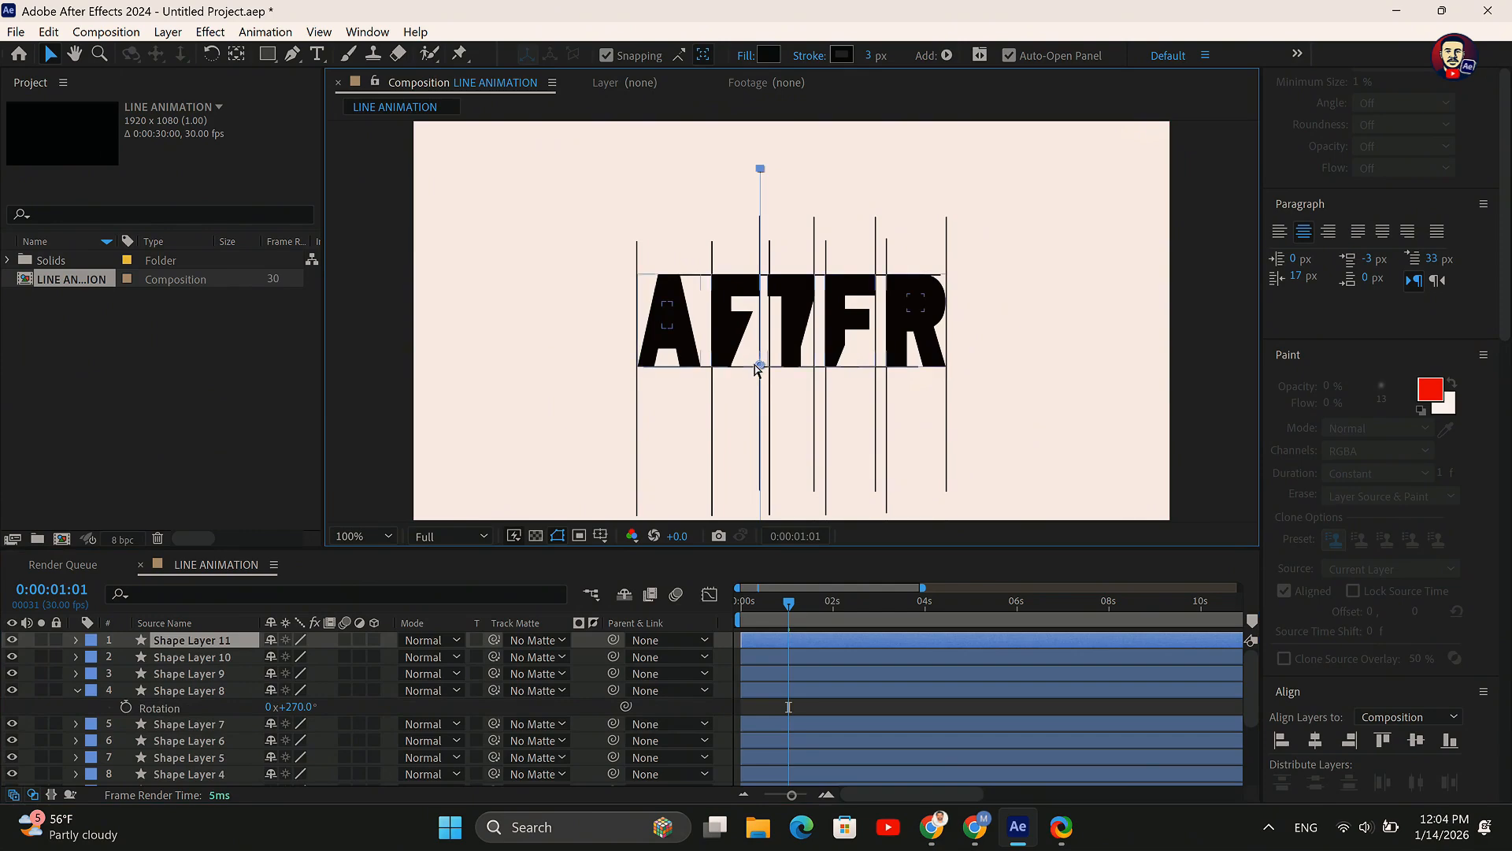
Add another copy of the 270° vertical line, place it at the right edge of the A and deselect it
key(ctrl+z)
drag(758, 369, 701, 370)
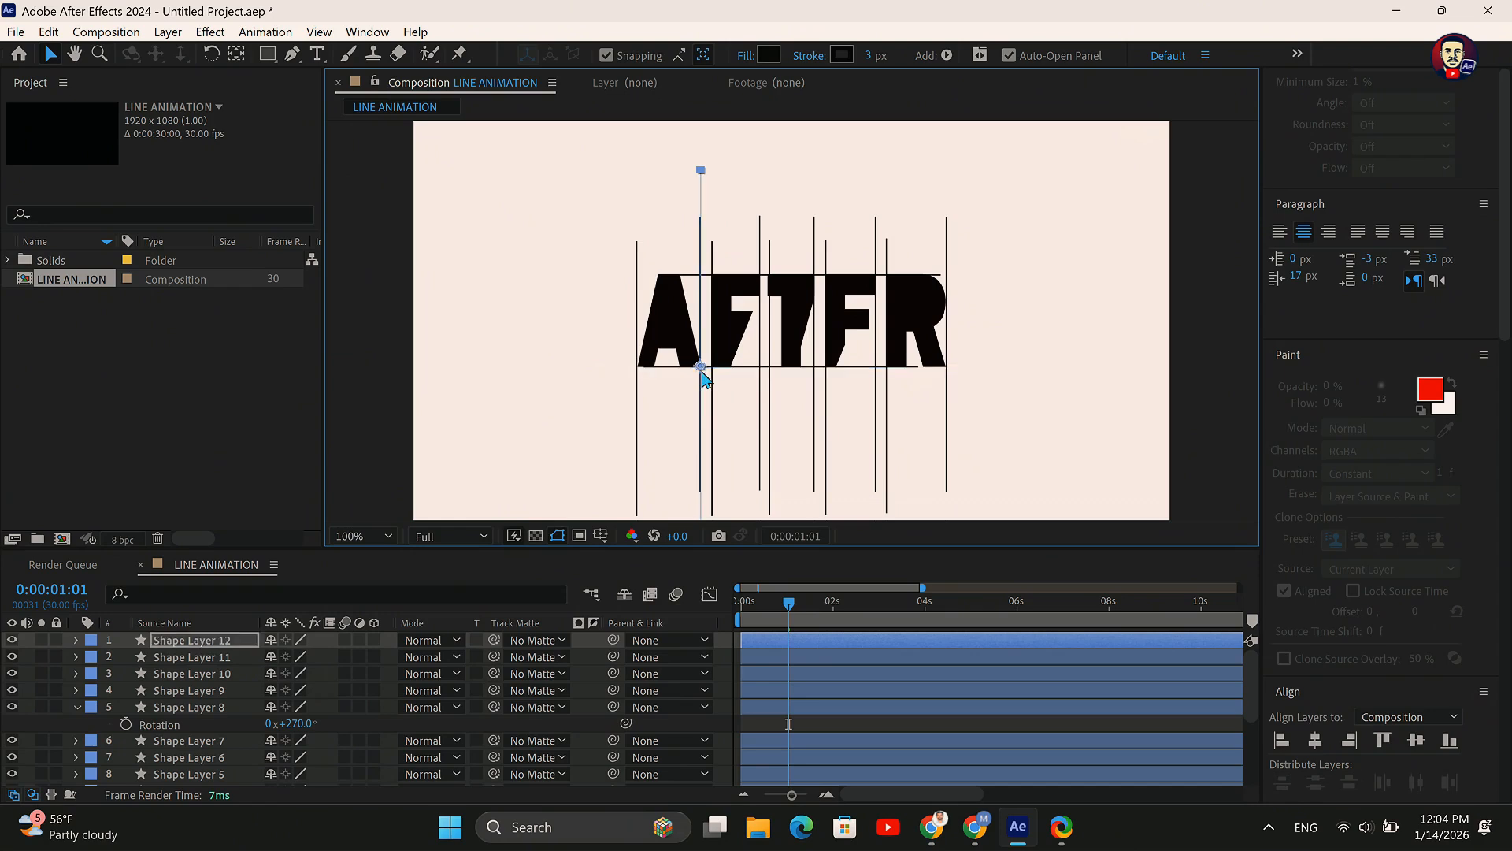
click(1047, 347)
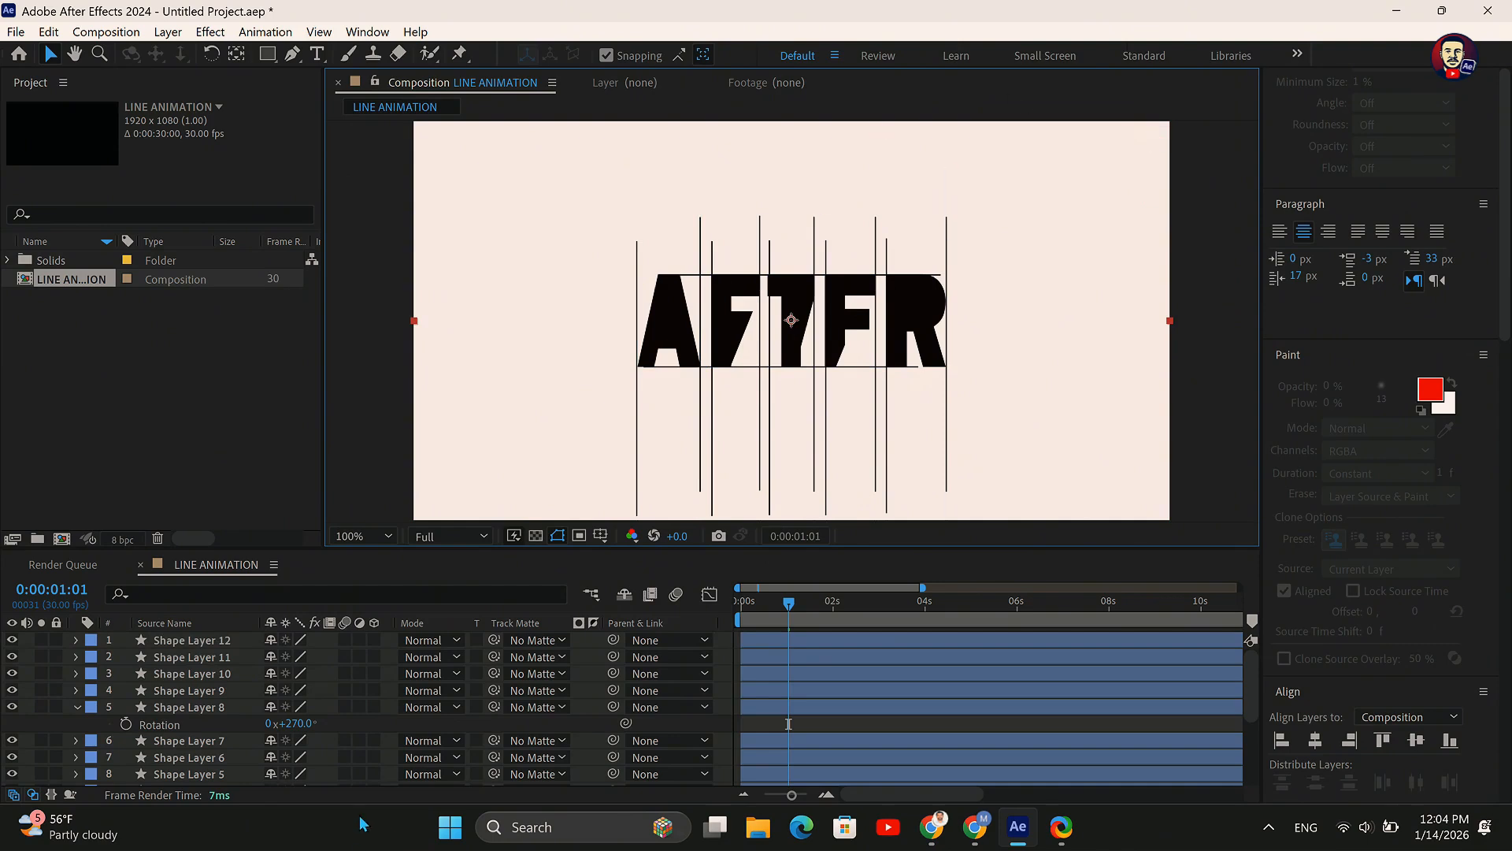
Collapse Shape Layer 8's rotation property and play back the line reveal from the first frame
click(77, 707)
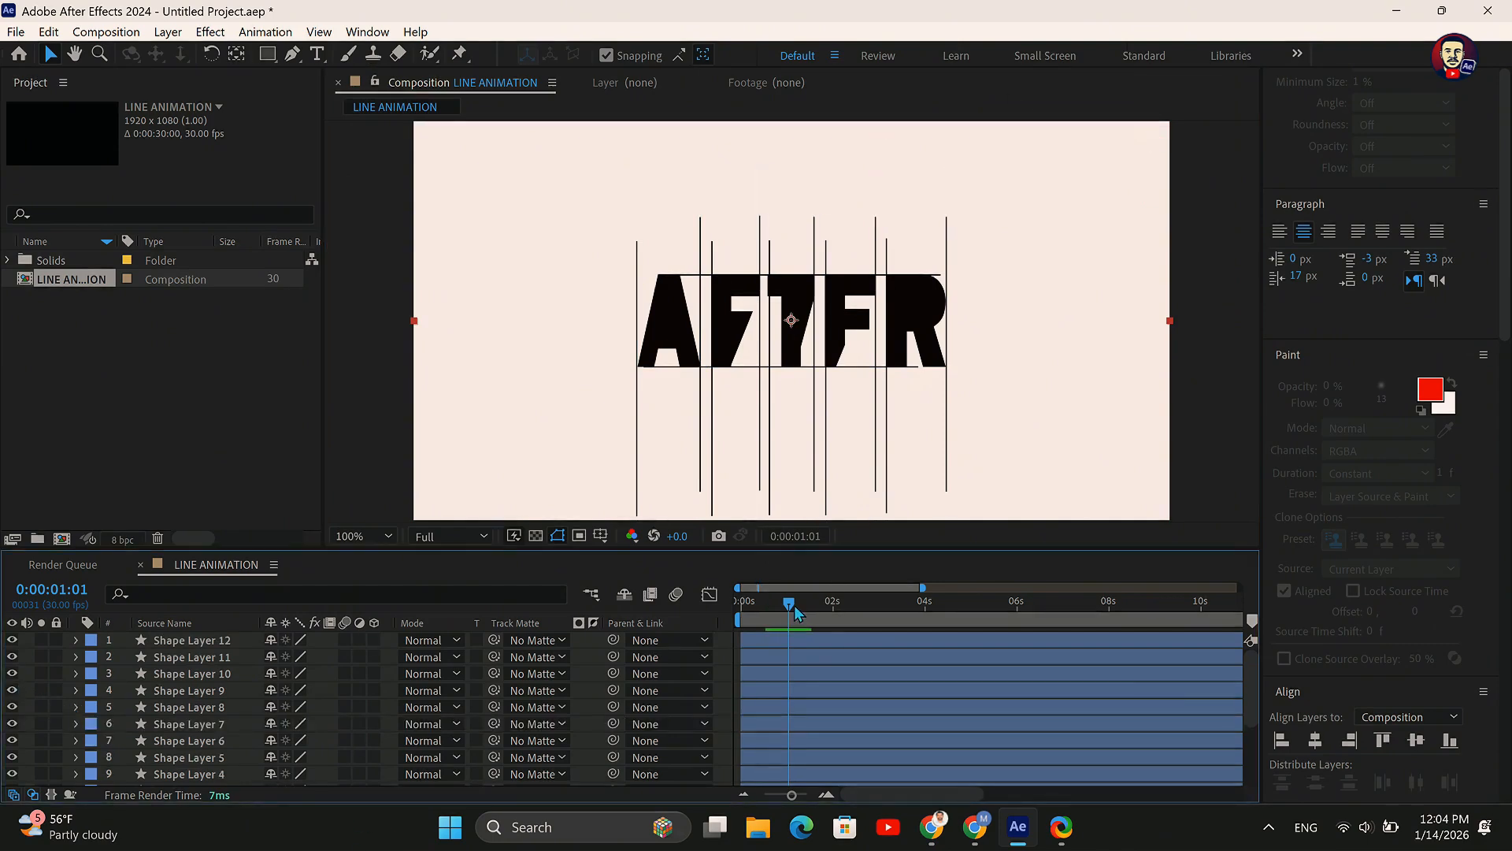
drag(794, 606, 742, 605)
key(space)
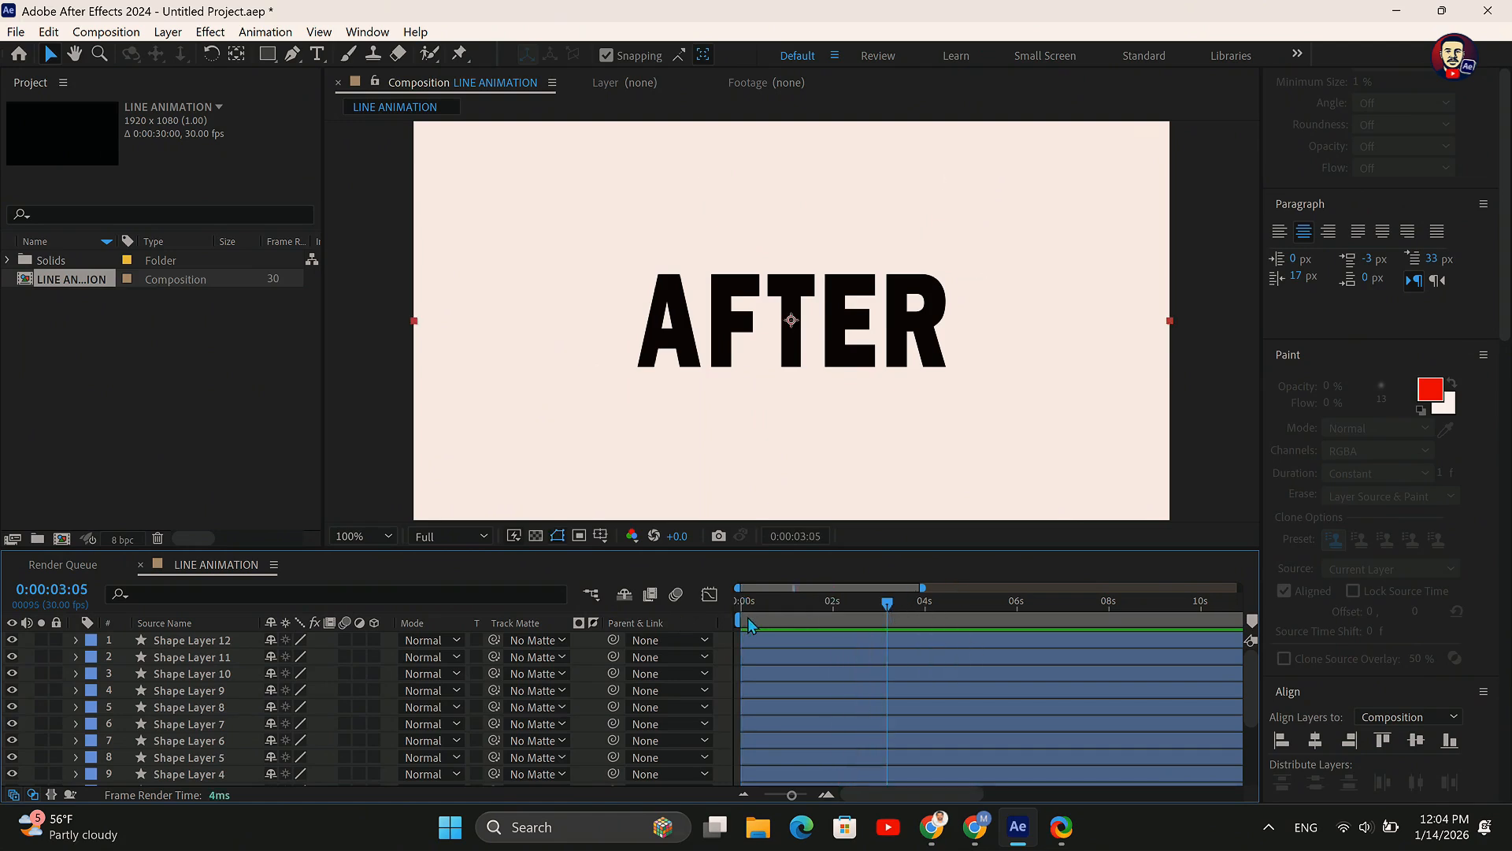
drag(805, 611, 581, 626)
key(space)
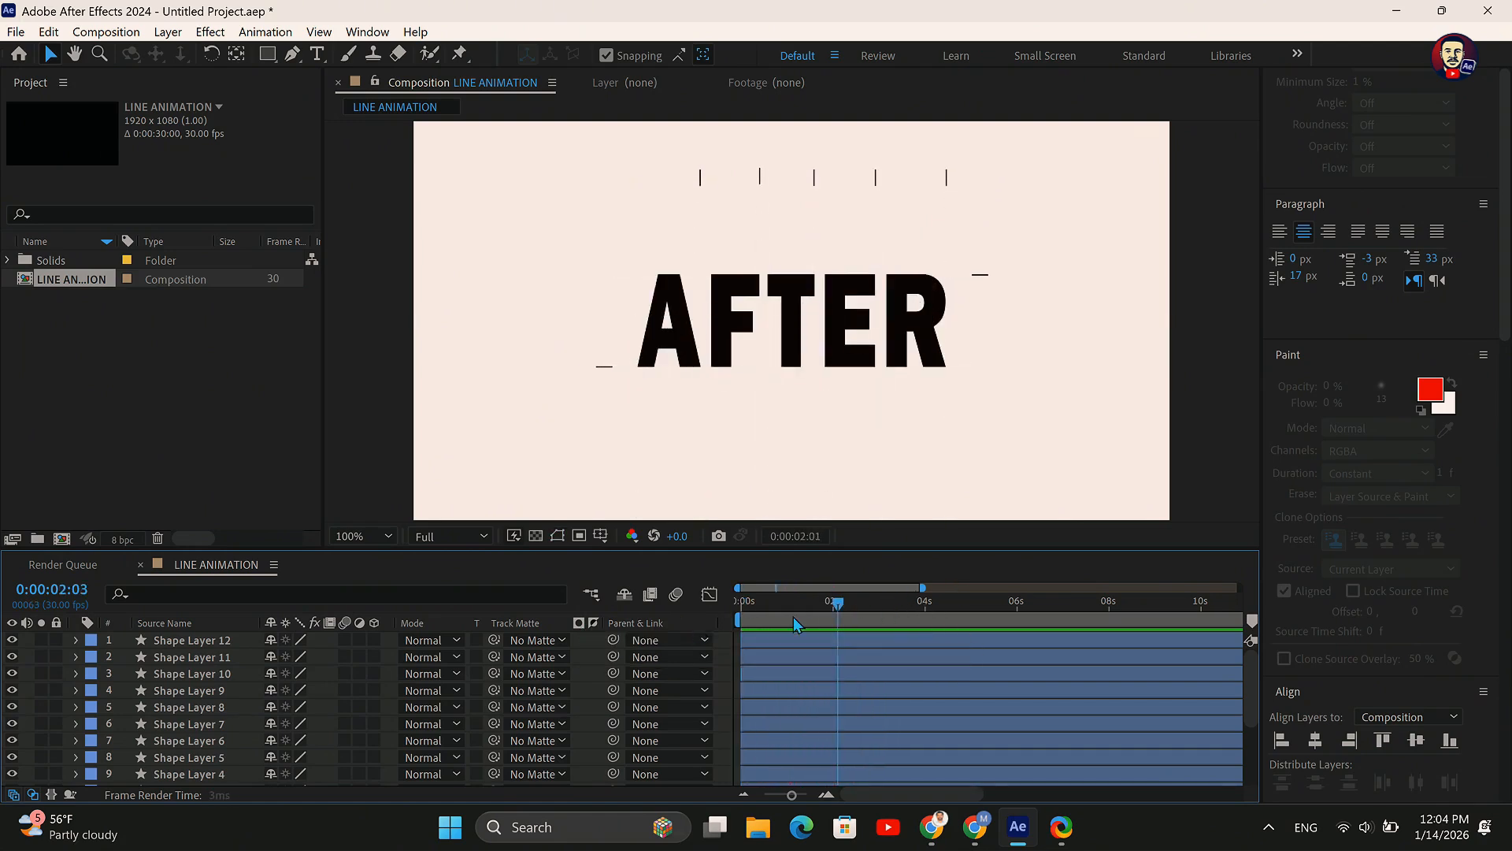
key(space)
key(space)
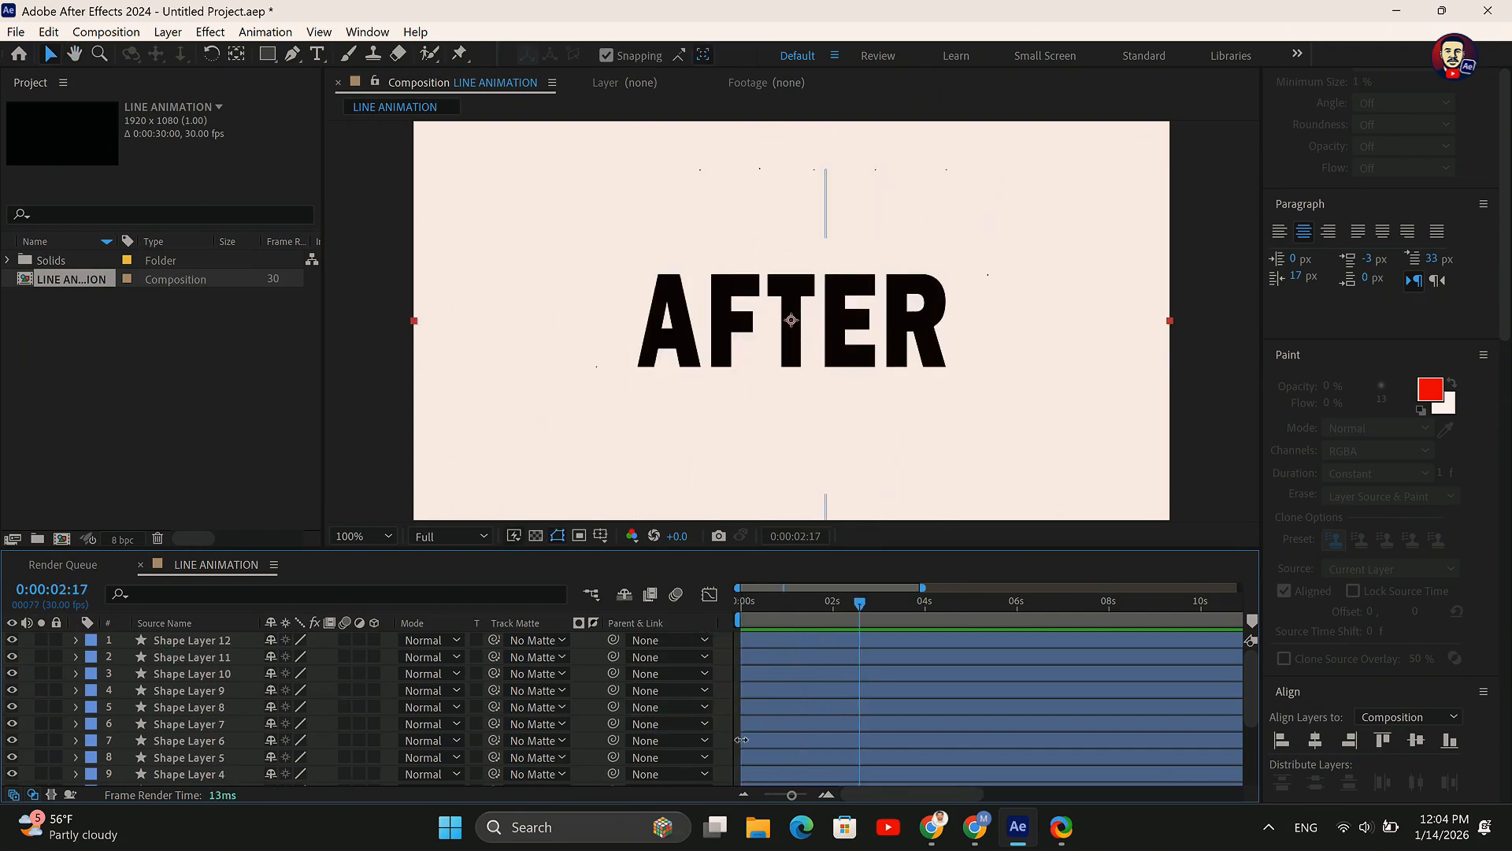
Select all the shape layers and after Outlines, excluding the text and the solid, and set their label colour to Yellow
key(ctrl+a)
scroll(801, 678, down, 3)
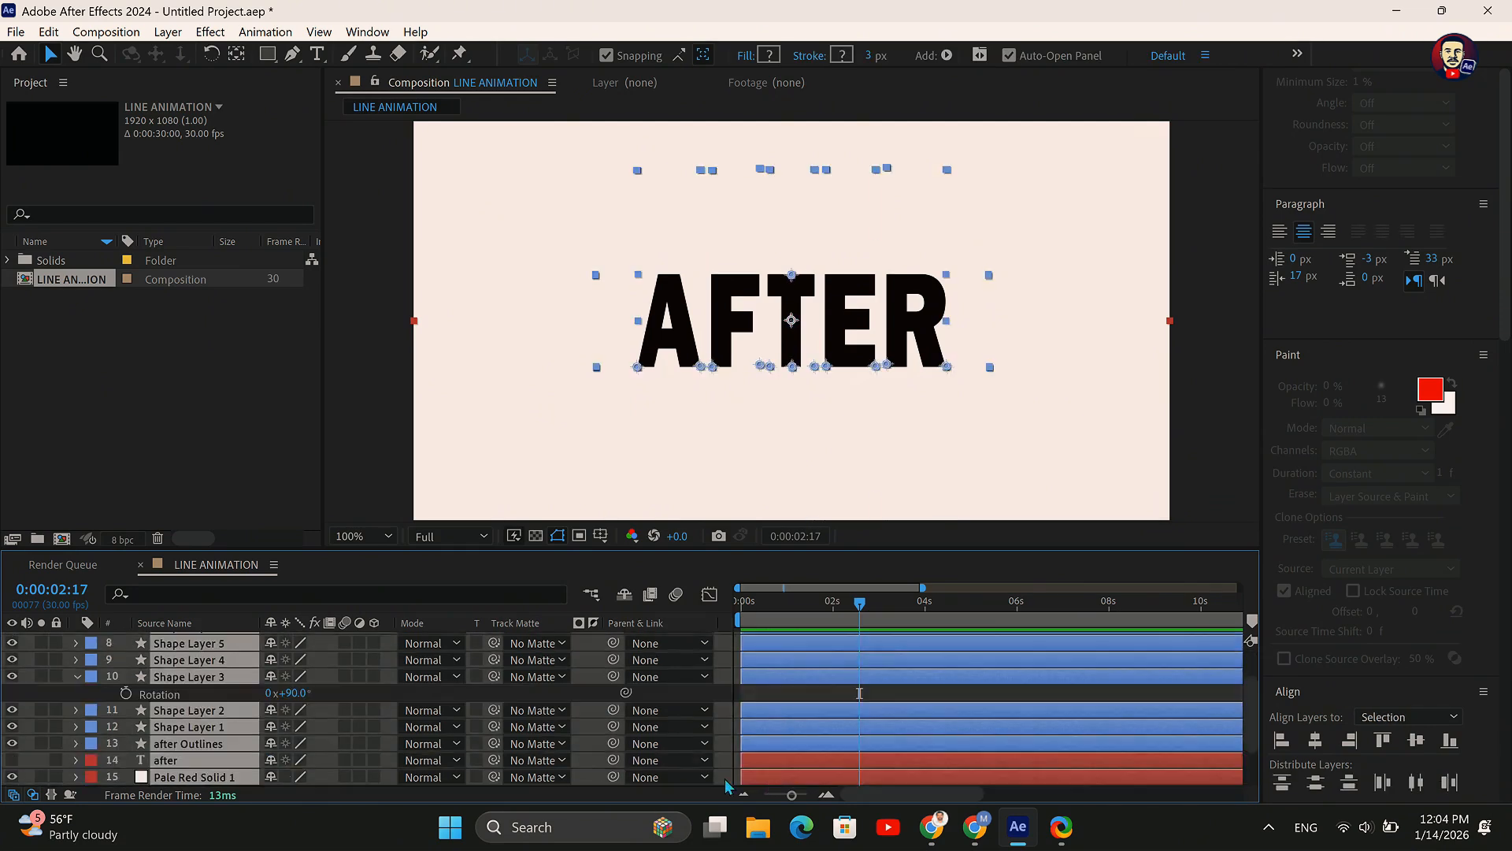
ctrl+click(211, 775)
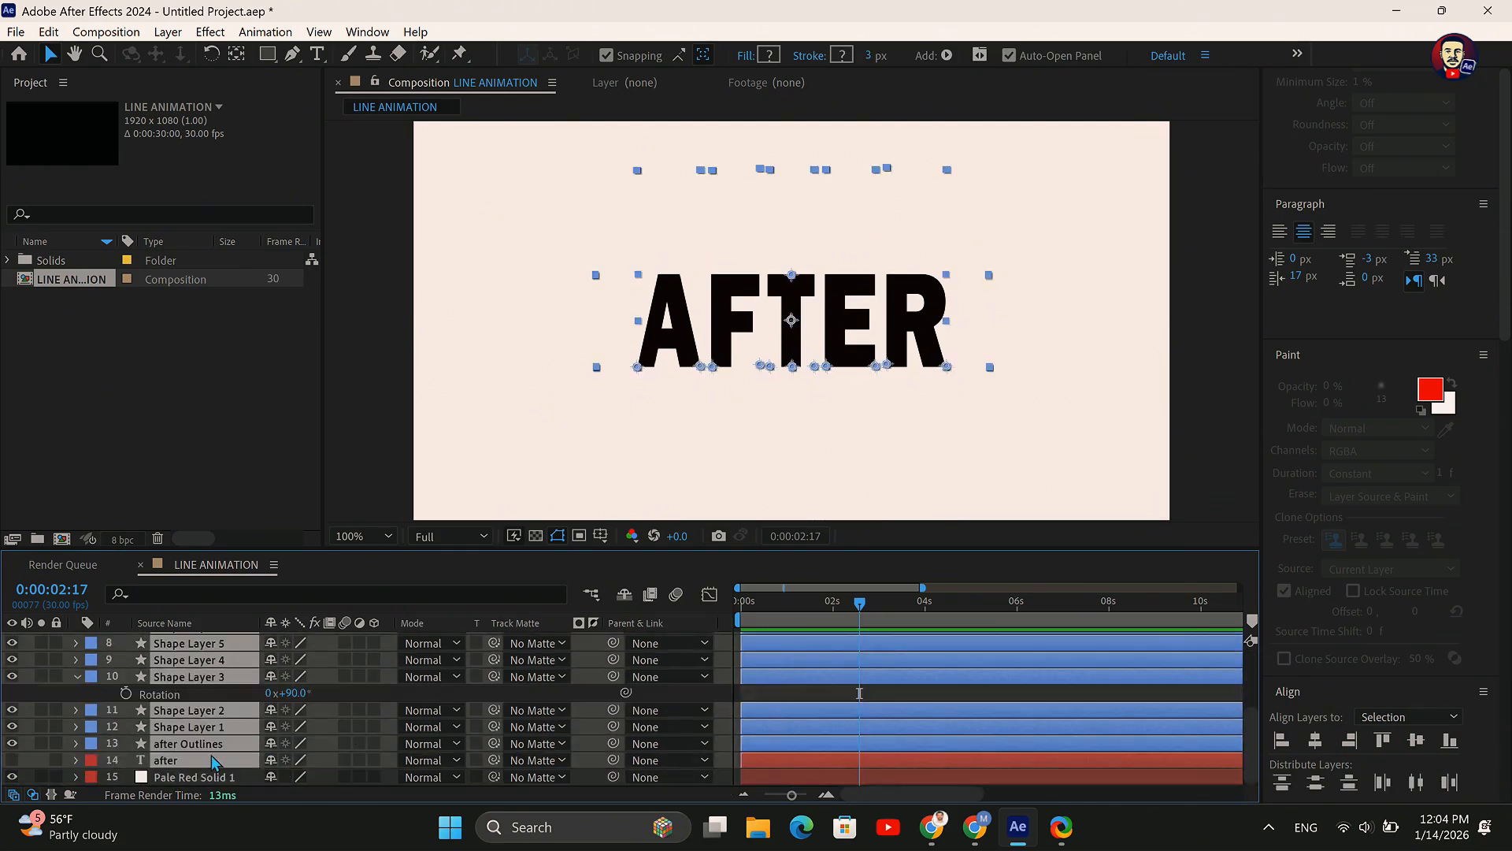
ctrl+click(211, 757)
click(92, 745)
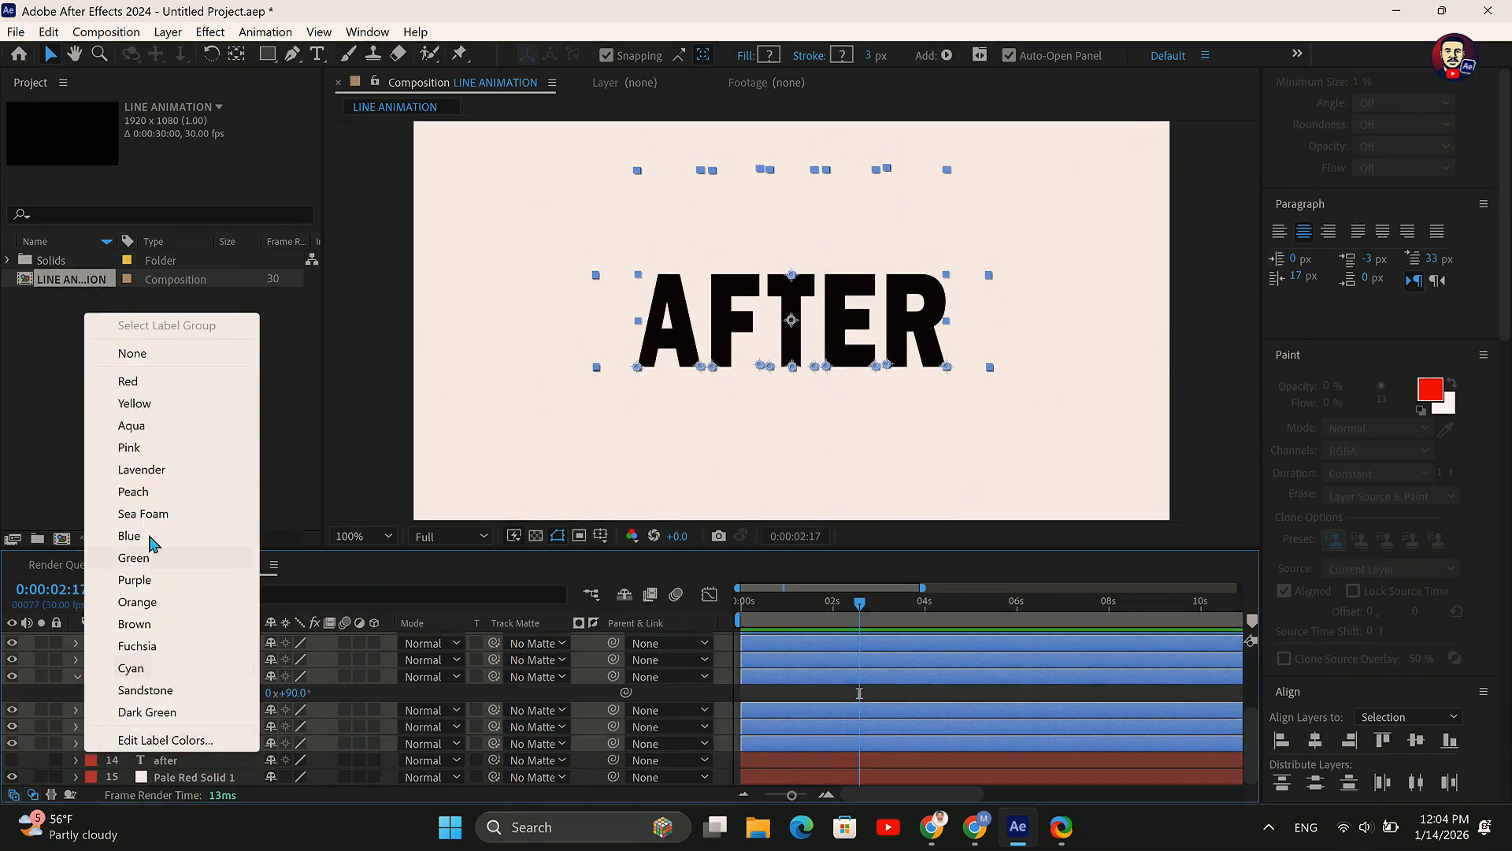
click(146, 403)
Reveal the keyframes of the selected layers and return the playhead to 0:00:00:00 for retiming
key(u)
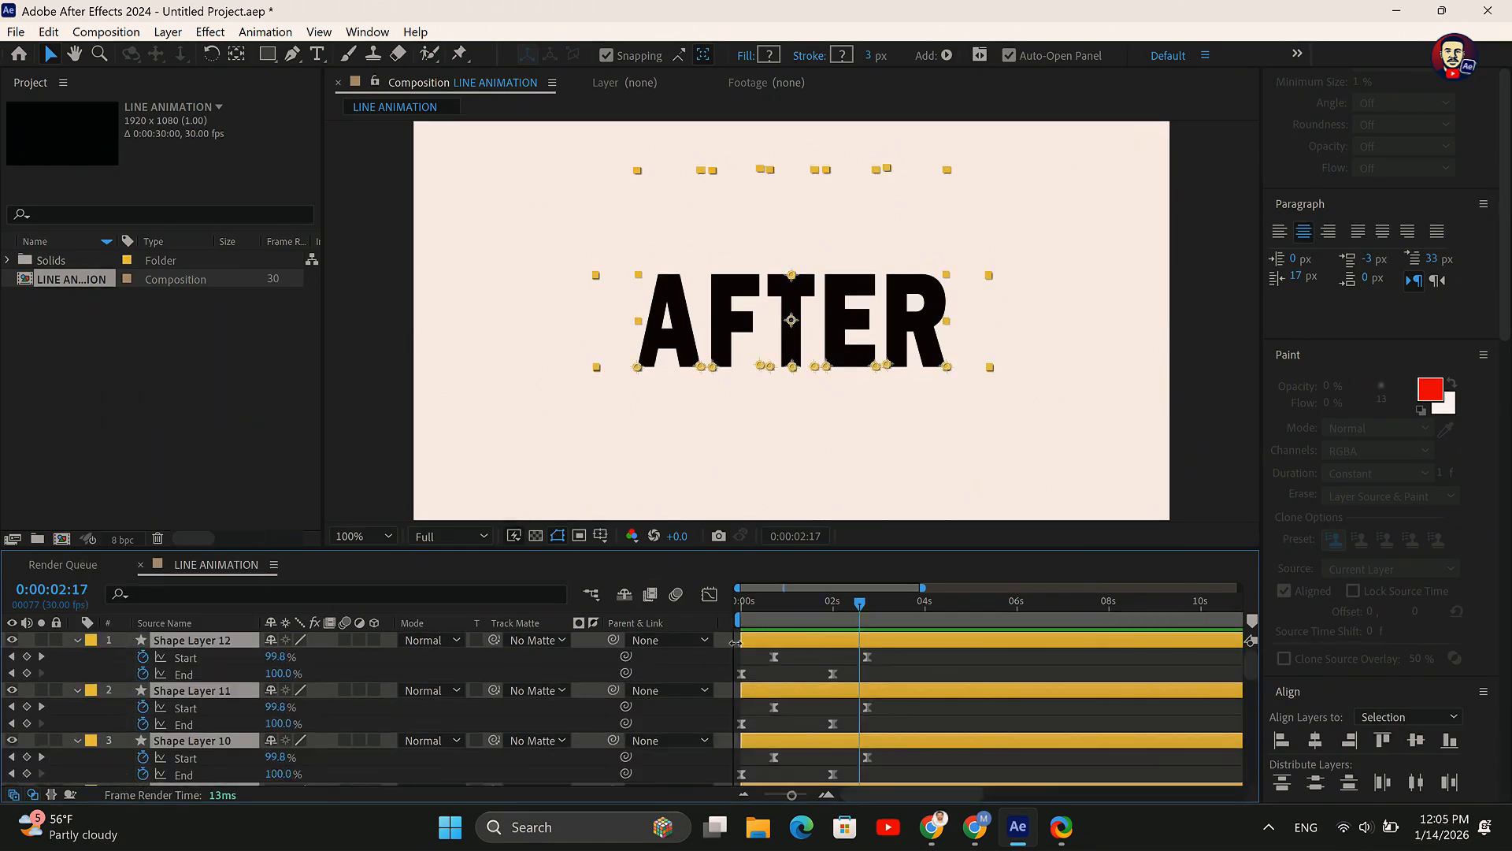
drag(779, 621, 729, 638)
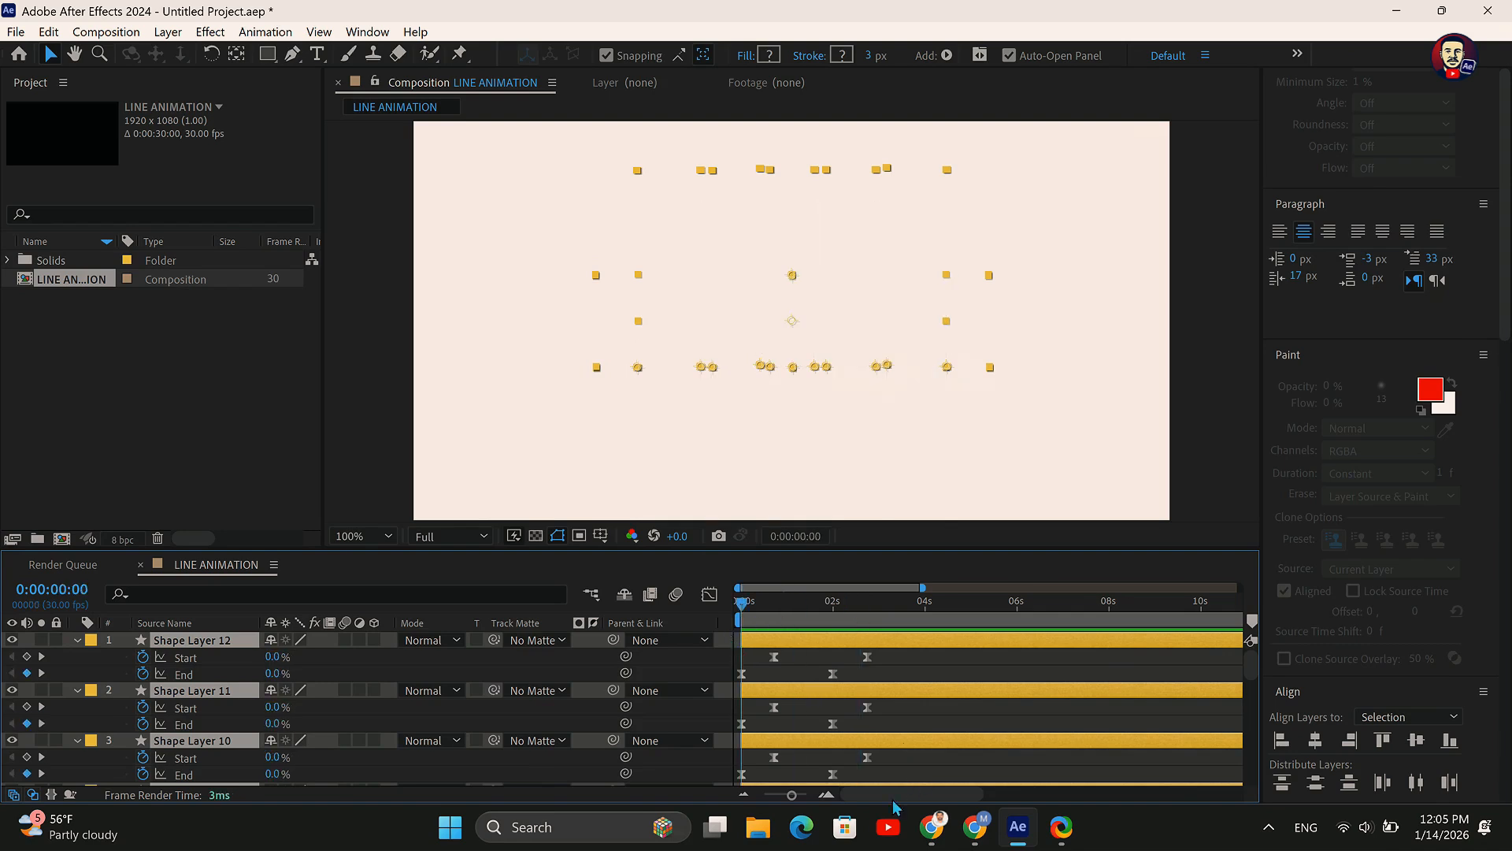
click(824, 791)
click(824, 790)
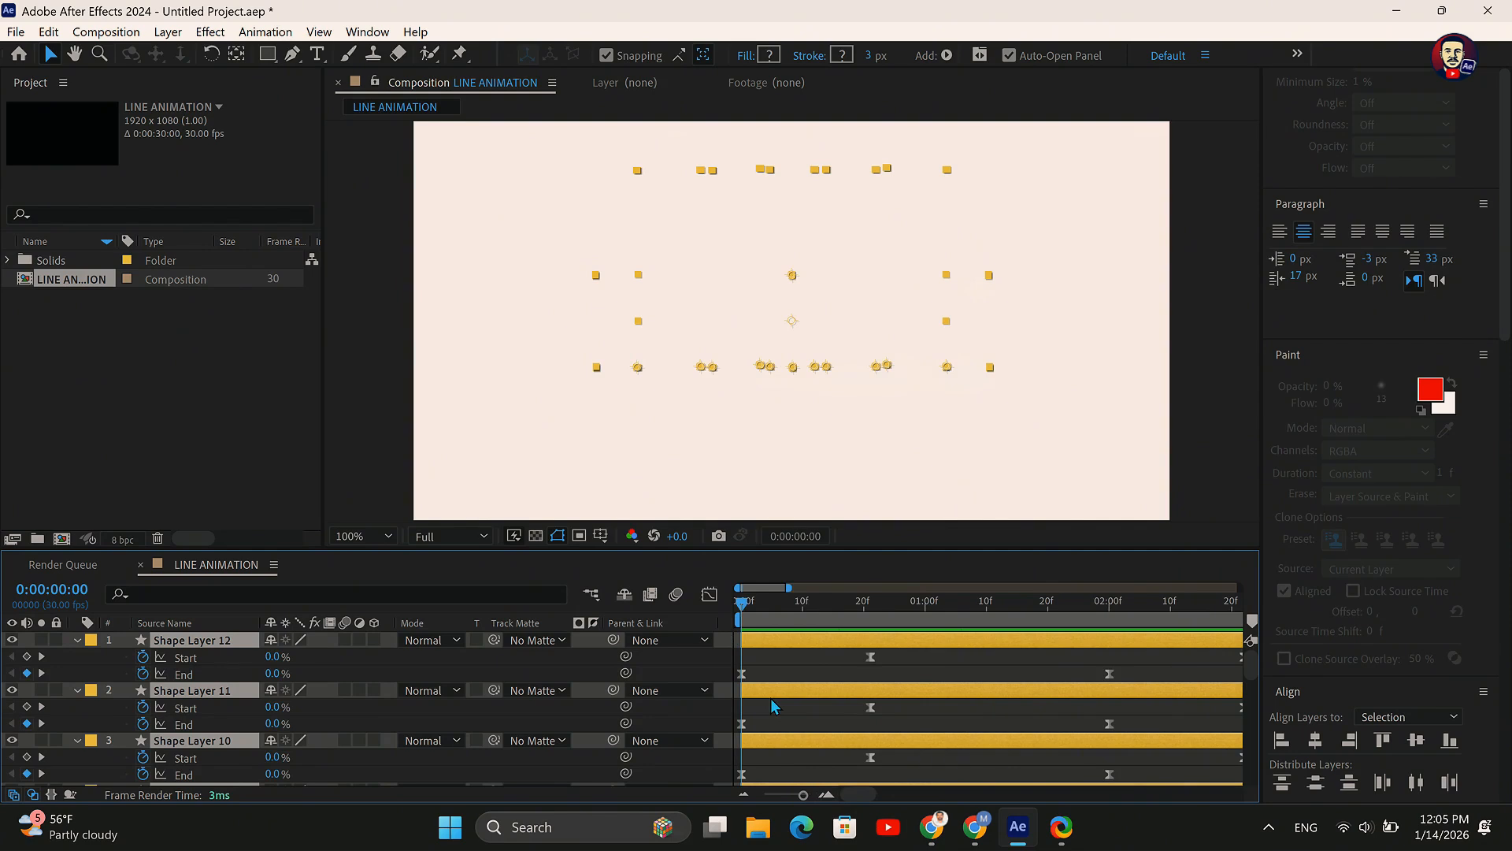
Stagger Shape Layers 12 through 5 by moving each layer's start a different number of frames later
click(786, 665)
click(788, 641)
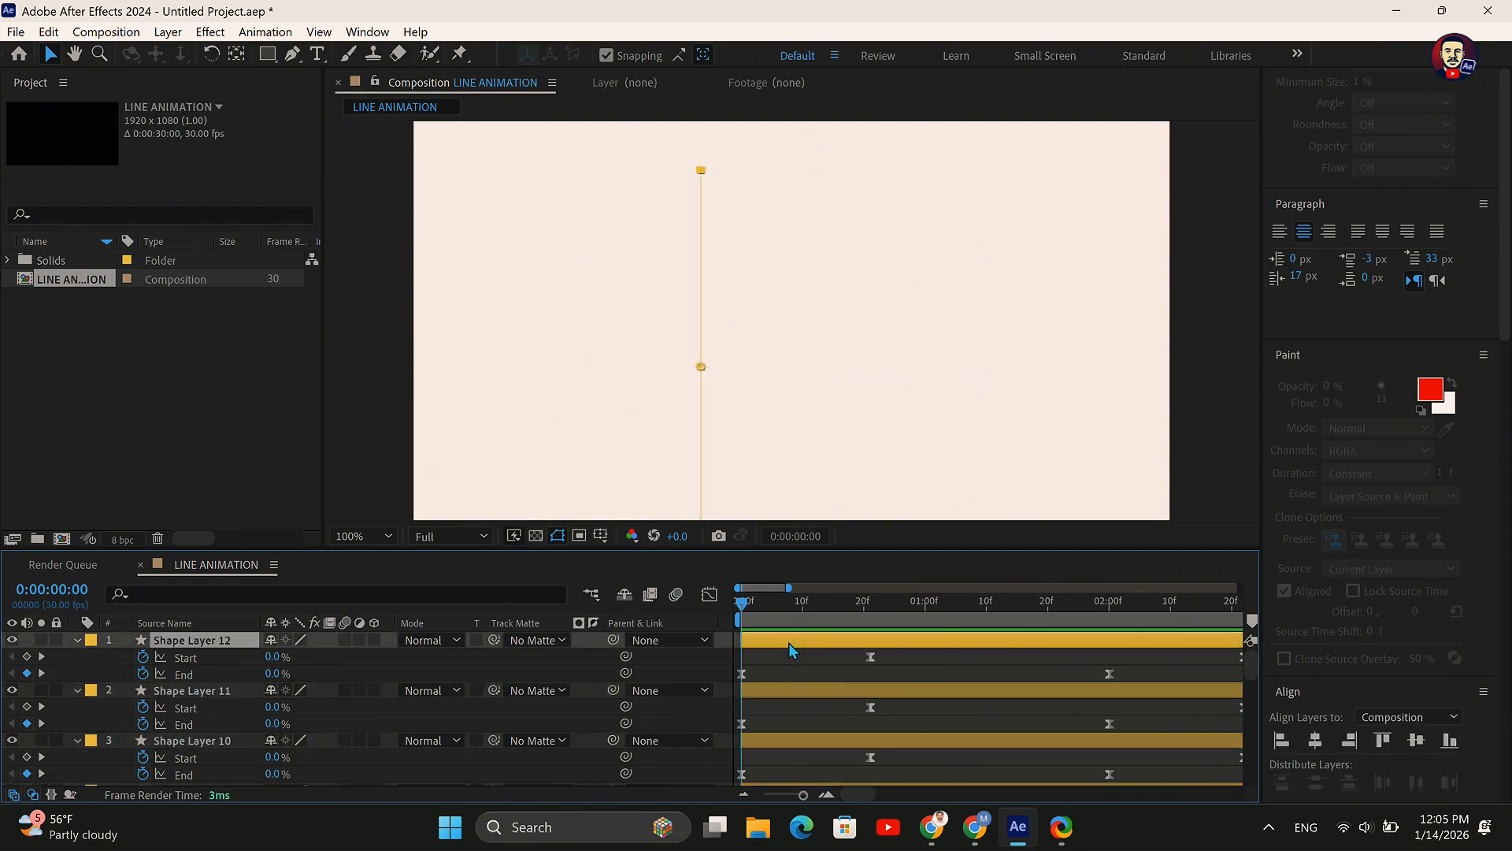
drag(787, 641, 875, 742)
click(802, 692)
scroll(810, 719, down, 1)
drag(785, 696, 841, 687)
drag(789, 735, 832, 741)
scroll(815, 722, down, 1)
click(822, 740)
scroll(816, 735, down, 2)
drag(781, 694, 886, 738)
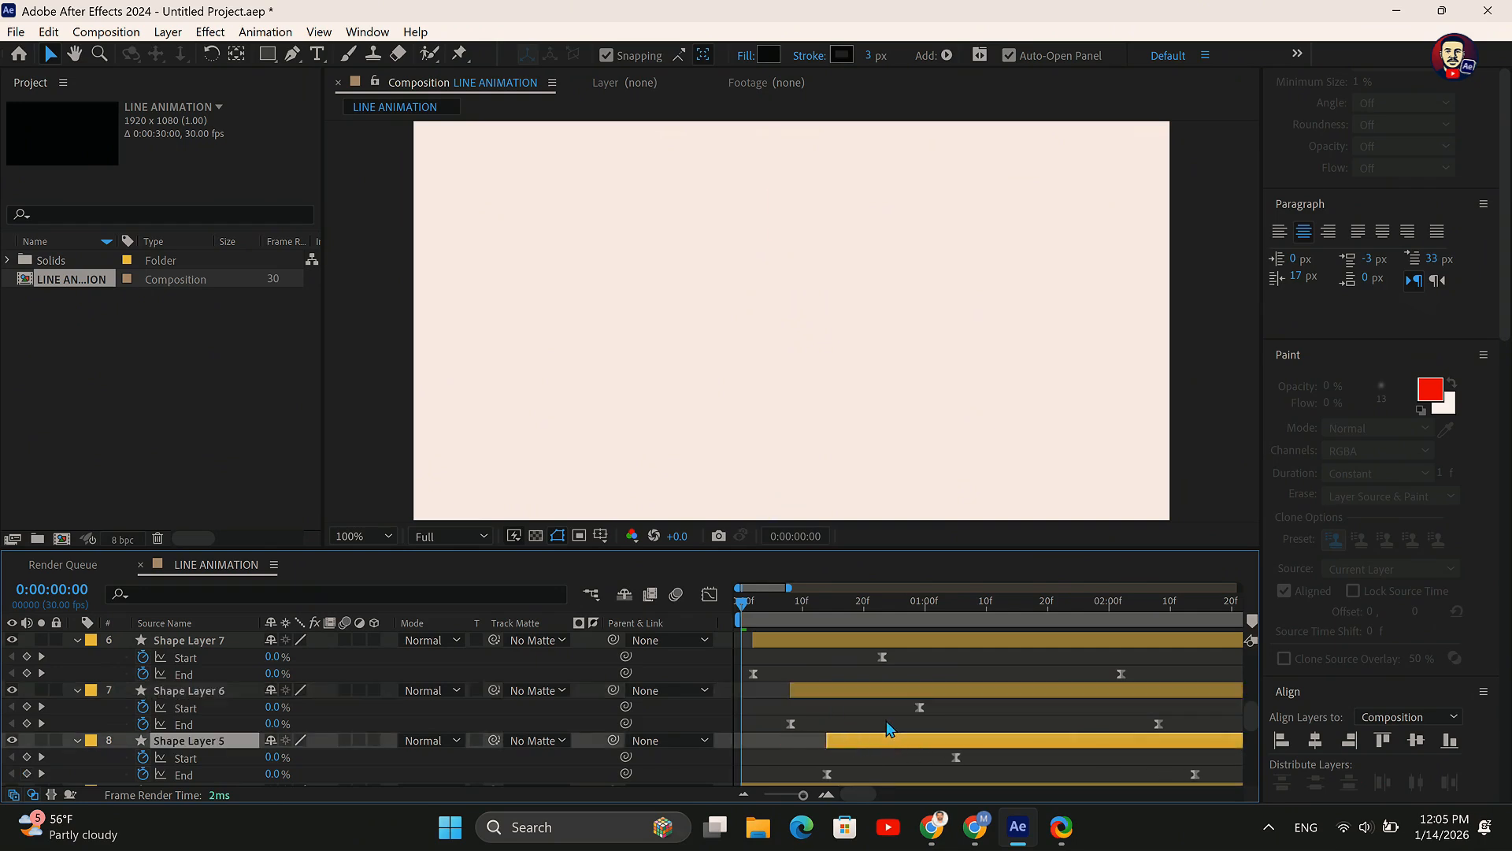
Shift Shape Layers 4, 3, 2 and 1 later by differing frame amounts, keeping after Outlines at the first frame
scroll(820, 718, down, 1)
scroll(769, 673, down, 1)
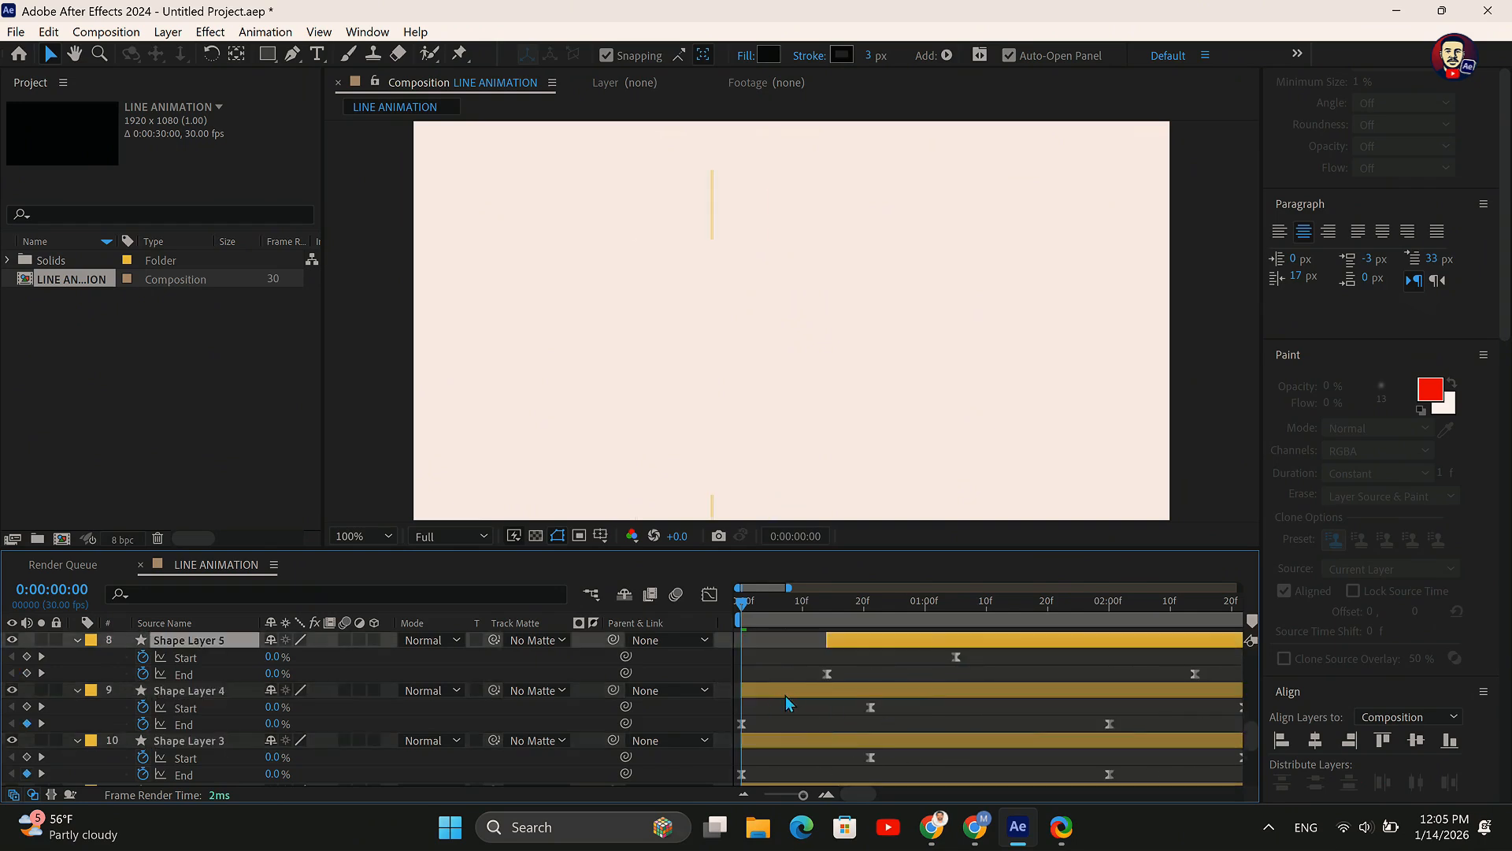
drag(784, 693, 898, 739)
scroll(815, 711, down, 2)
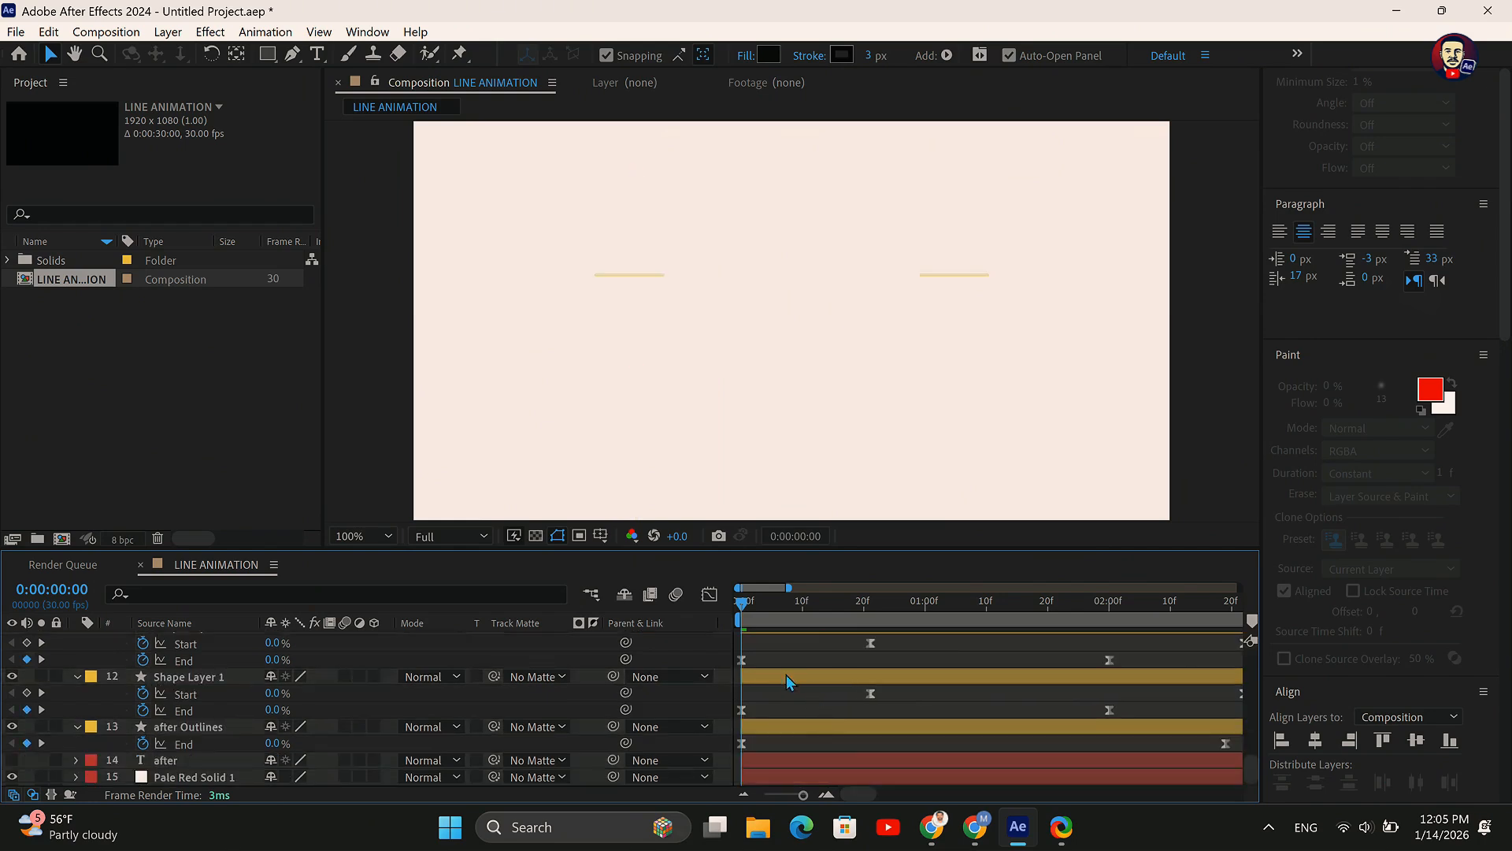
drag(782, 678, 864, 685)
drag(778, 726, 814, 727)
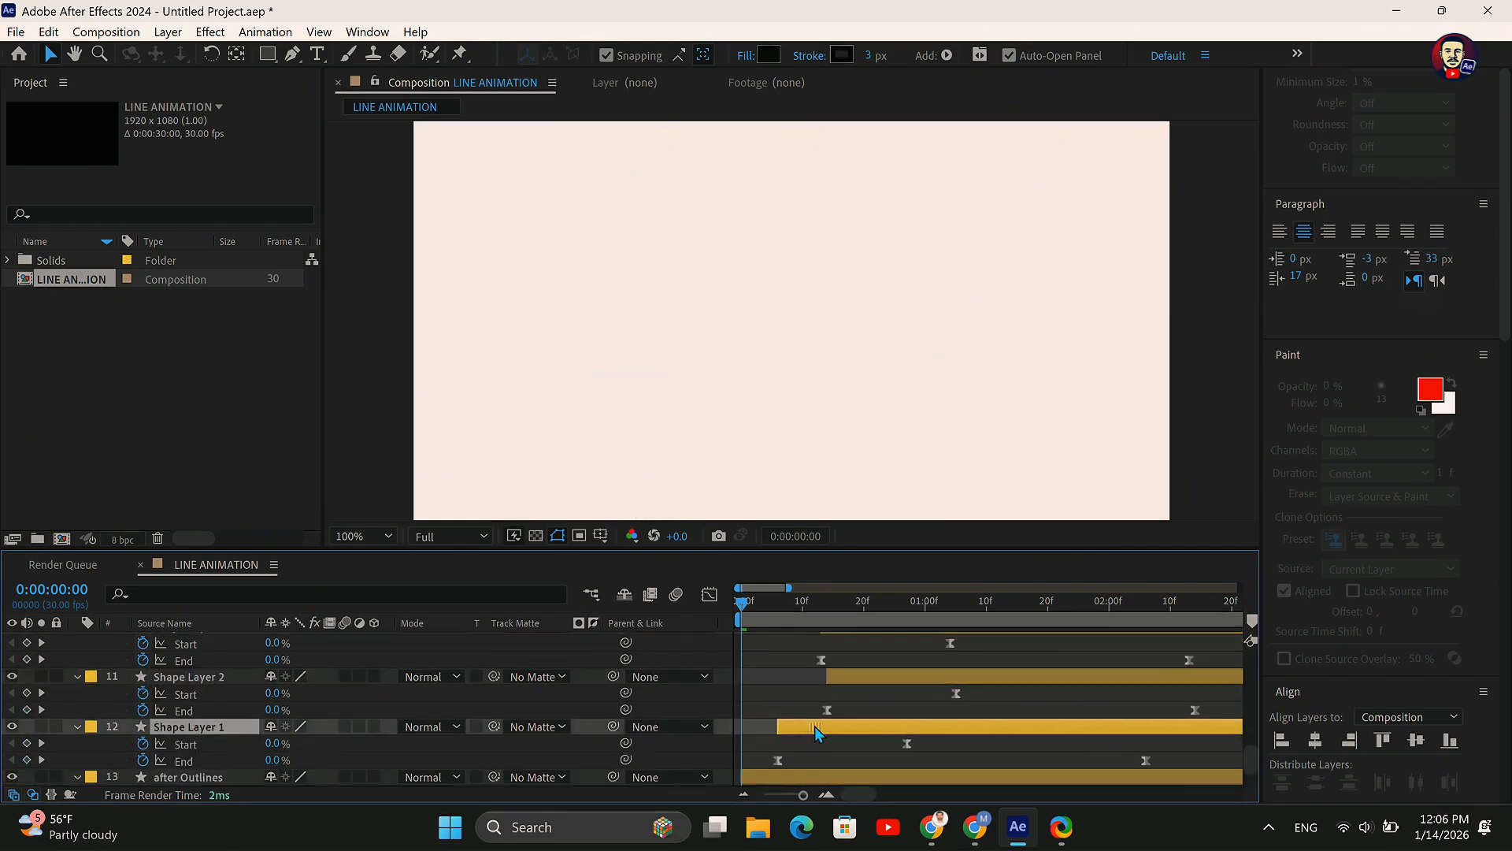
scroll(787, 741, down, 1)
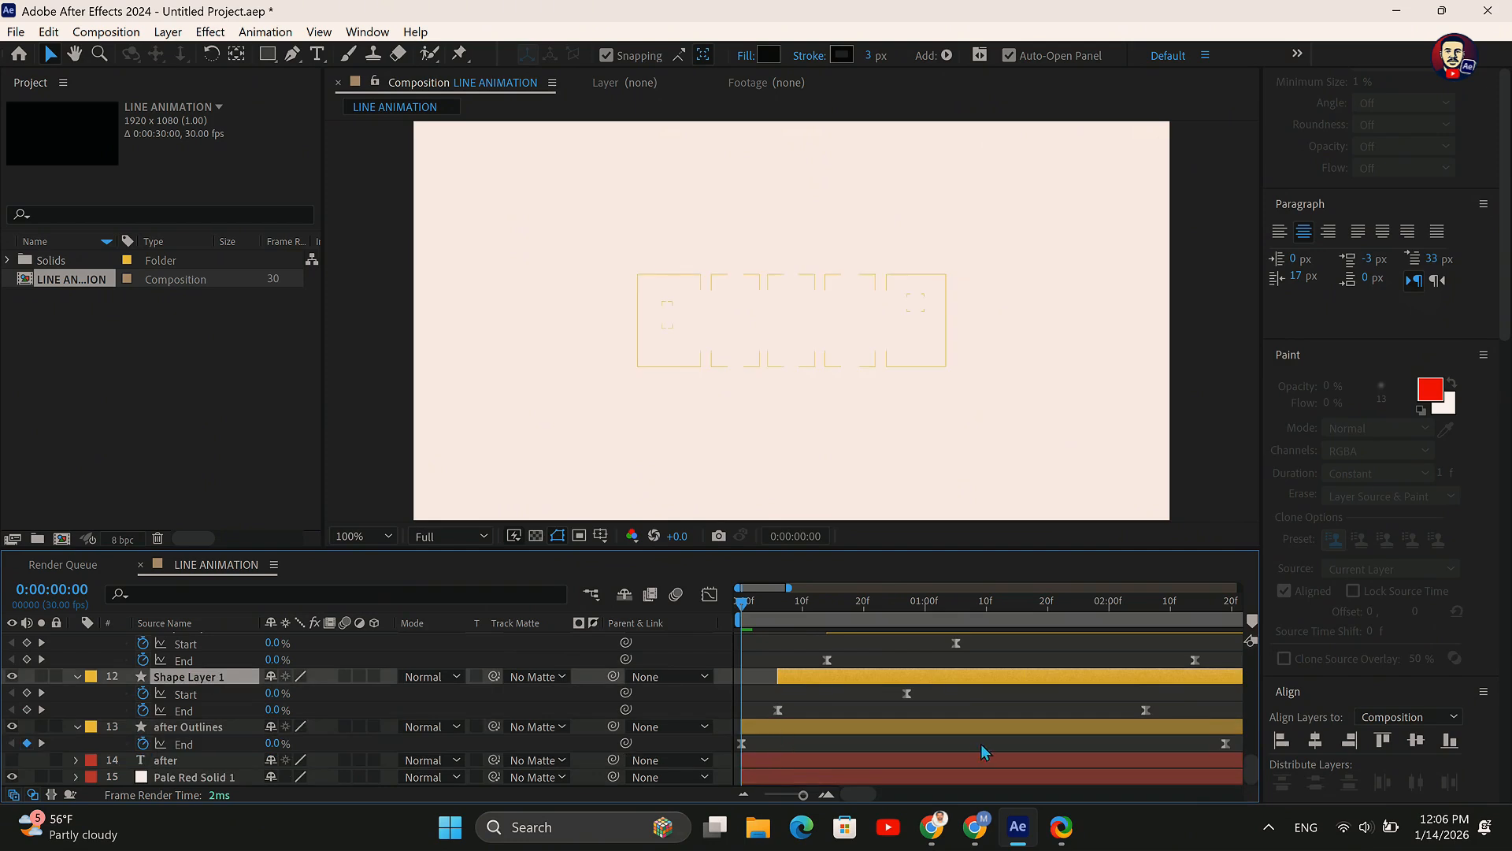
Deselect the layers and play back the staggered line animation from the first frame
click(783, 645)
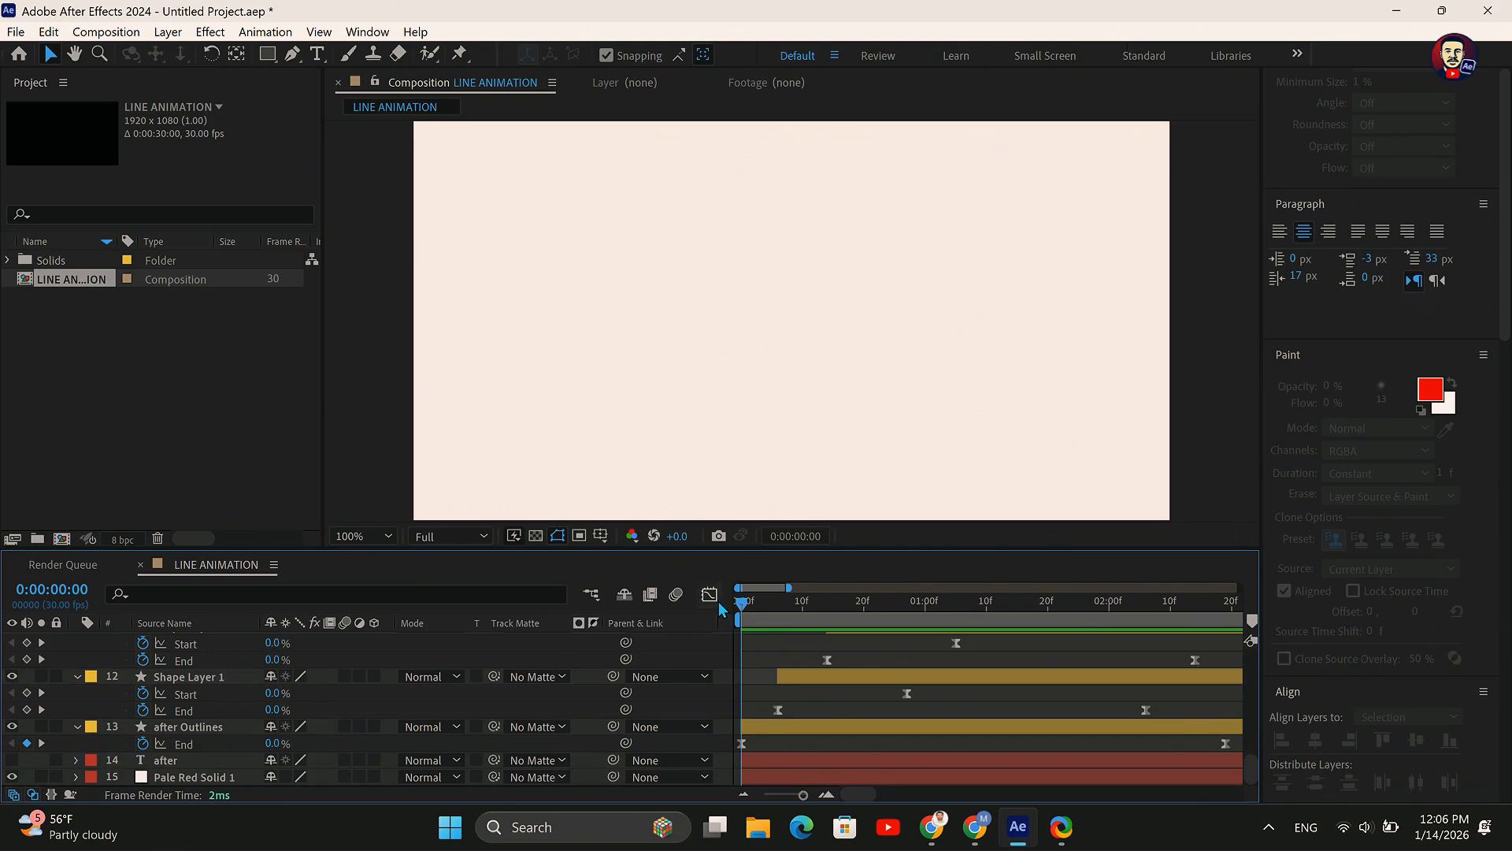
key(space)
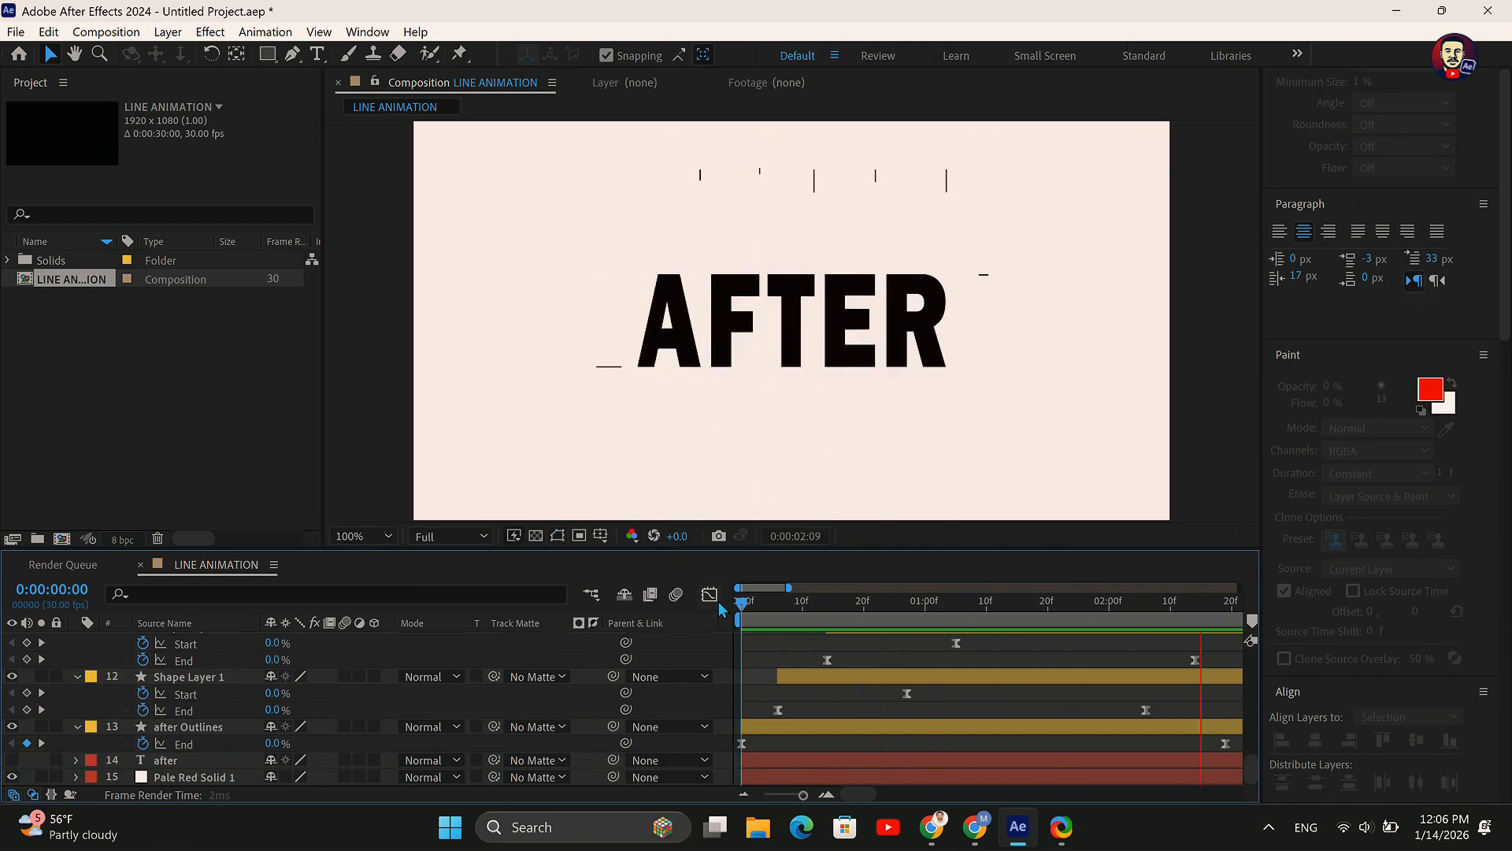
key(space)
Select the line and outline layers without the text and solid, and collapse their keyframed properties
key(ctrl+a)
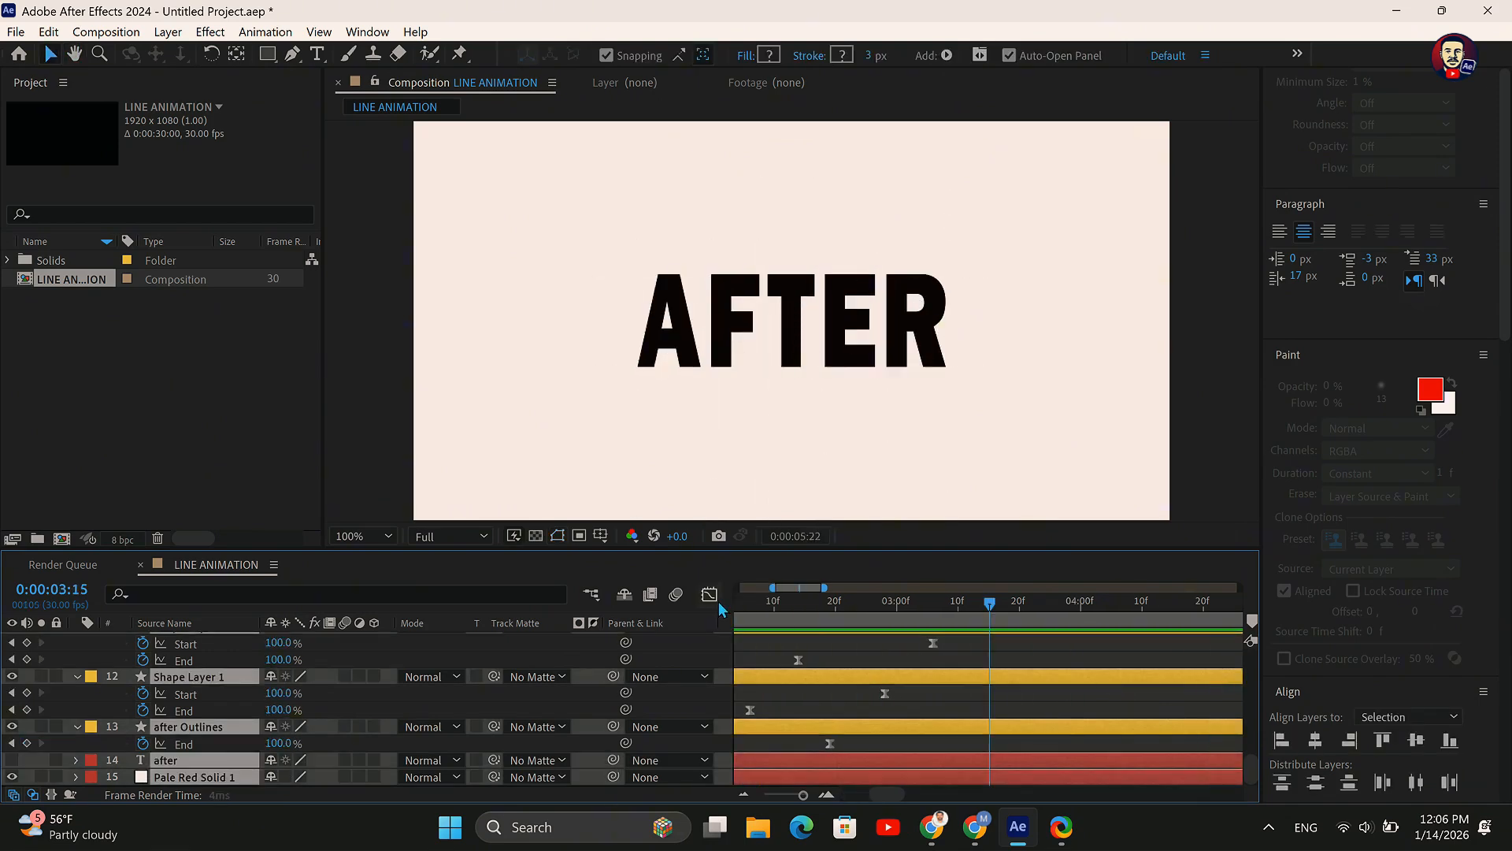
ctrl+click(211, 764)
ctrl+click(210, 778)
click(77, 727)
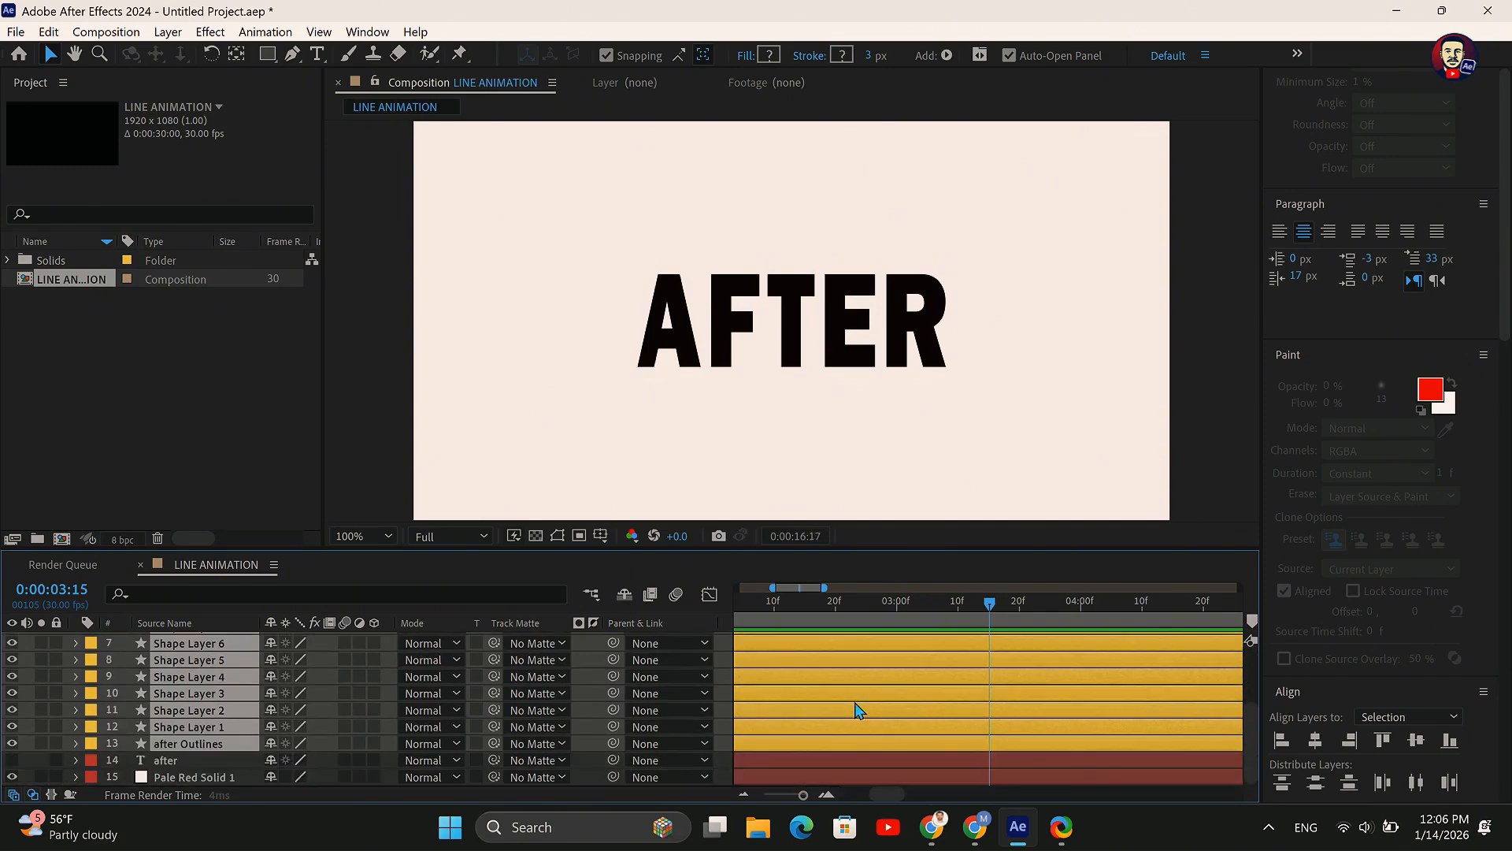
drag(878, 793, 694, 782)
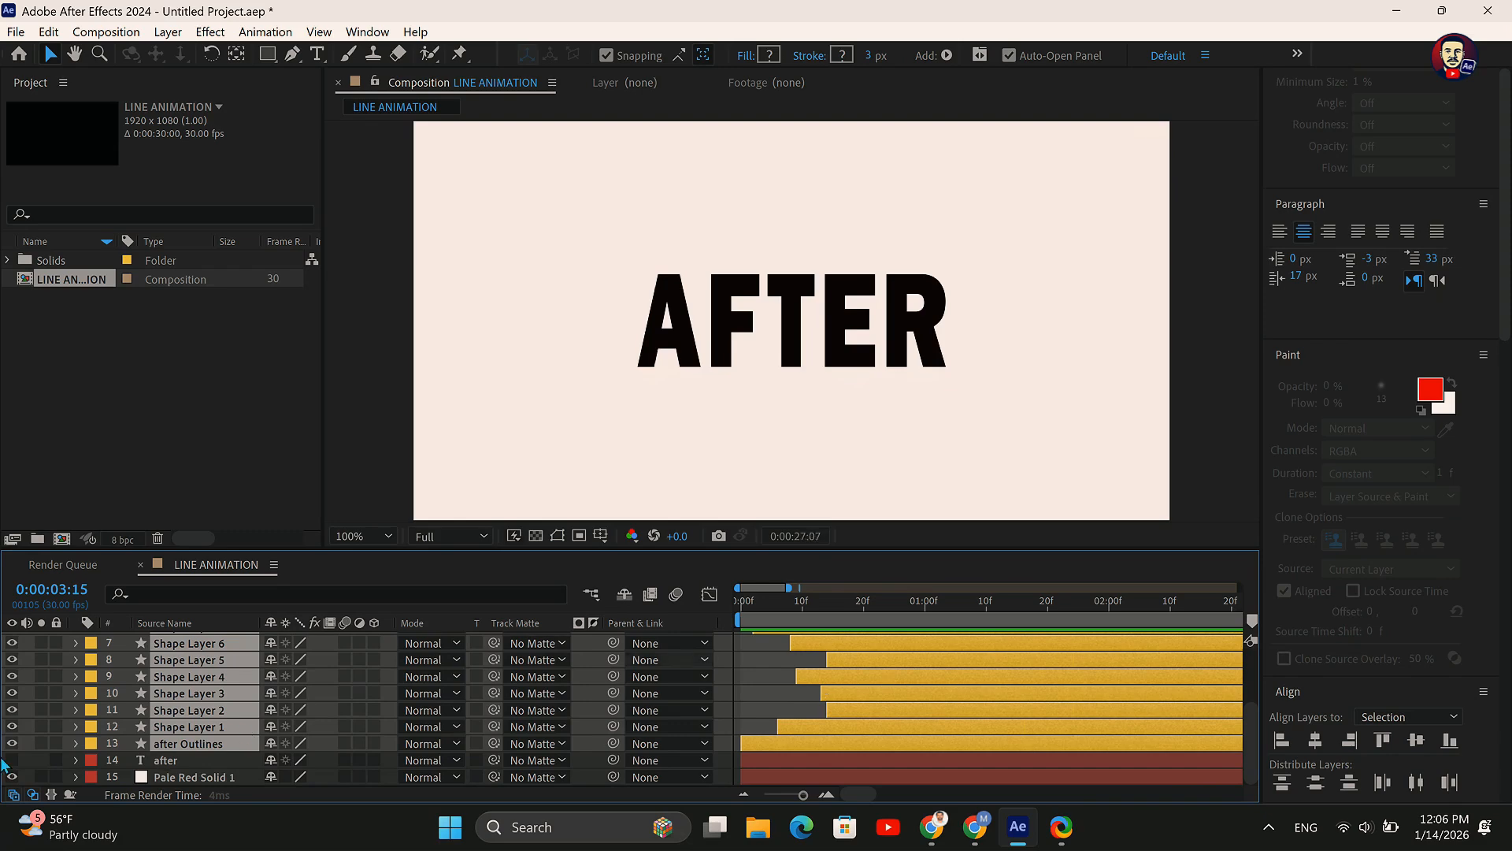
Review the timing of the staggered lines against the AFTER text reveal
click(180, 765)
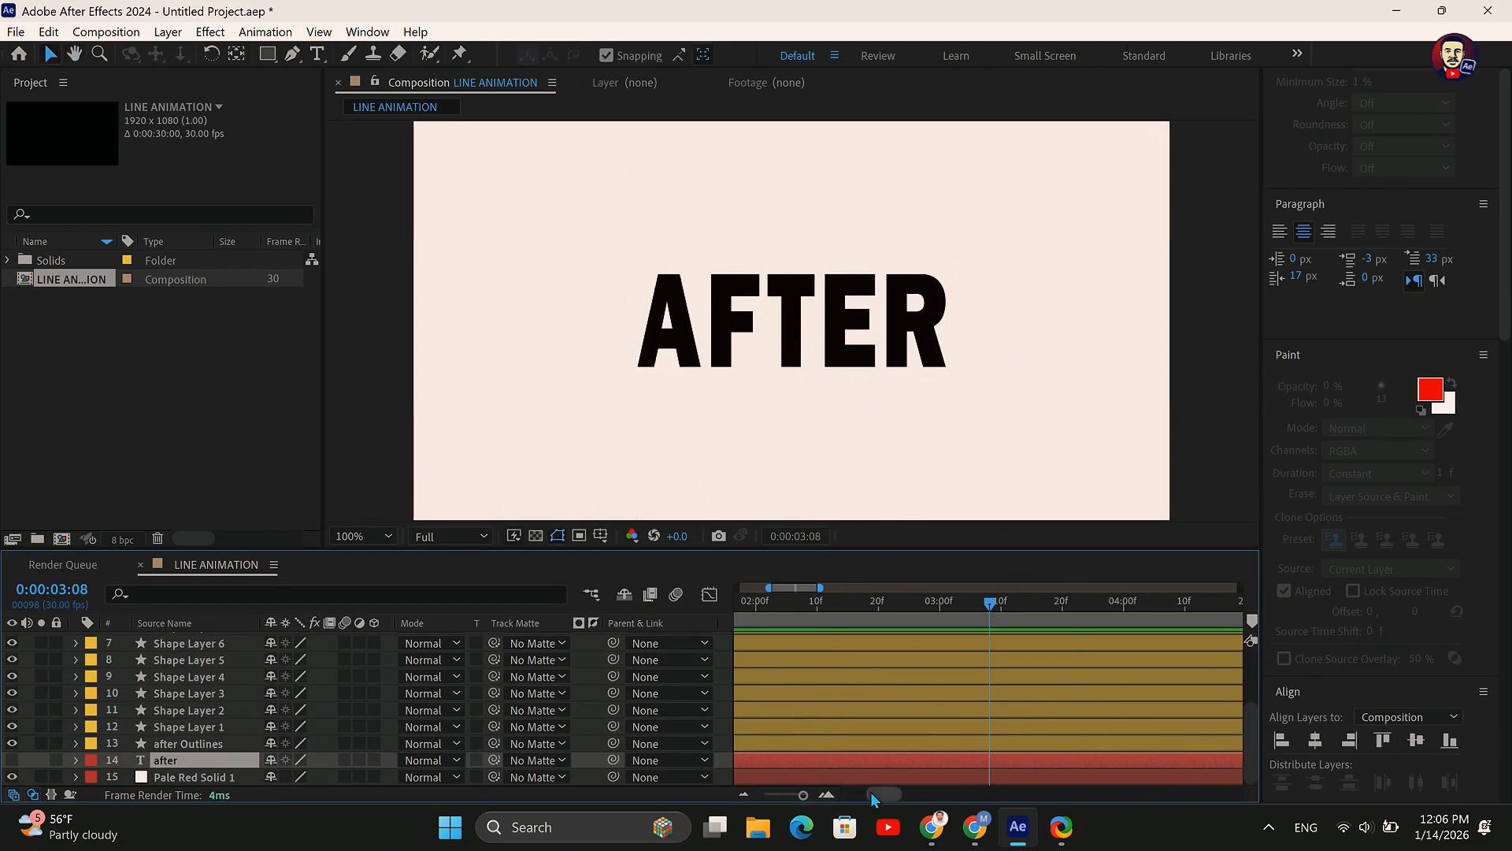
scroll(1095, 614, down, 1)
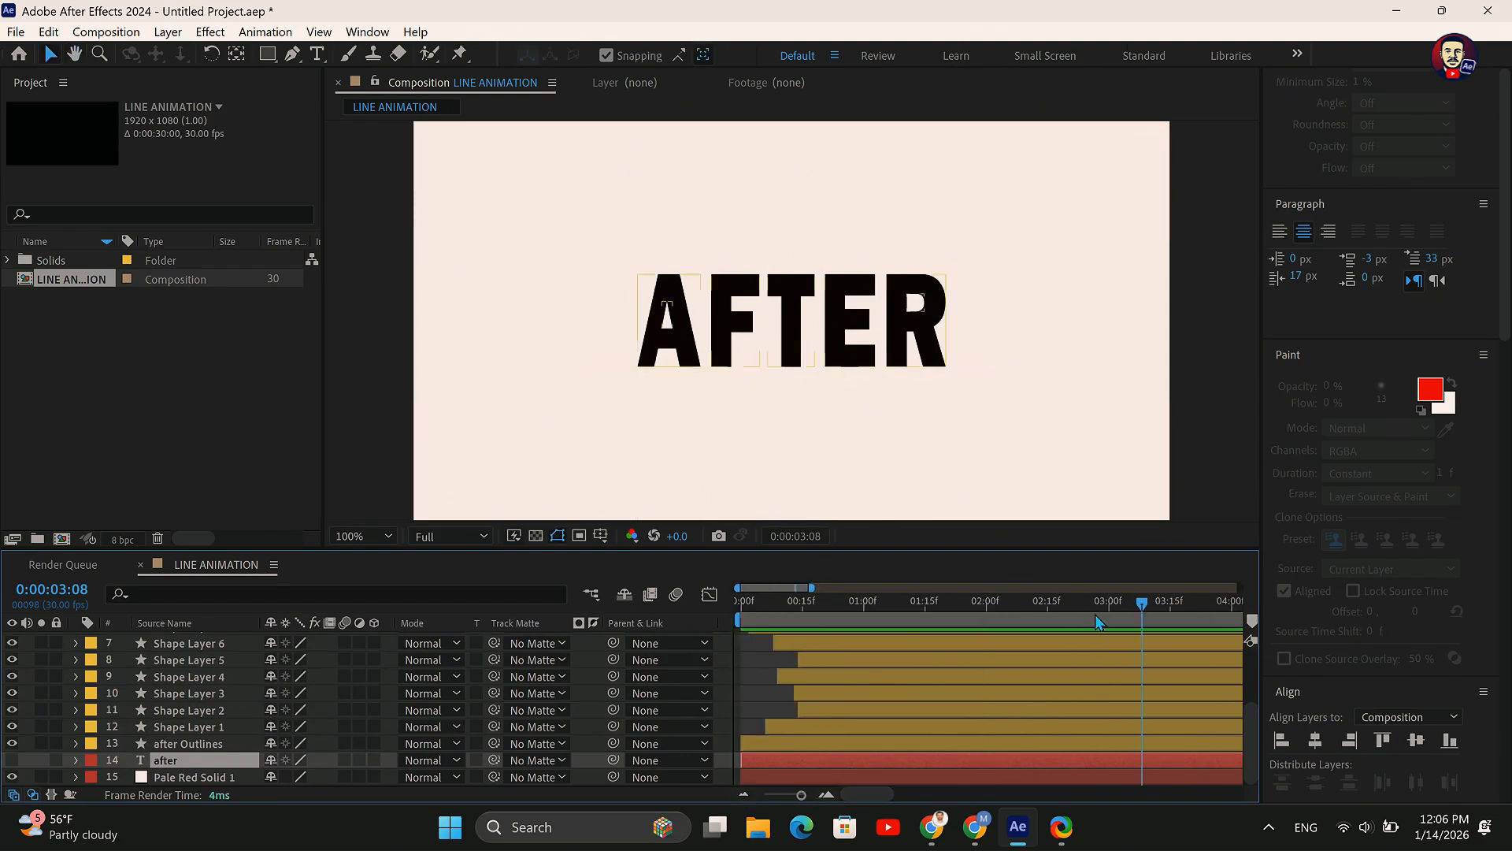
key(space)
key(Page_Down)
key(Page_Down)
key(Page_Down)
key(Page_Down)
key(Page_Down)
scroll(749, 706, up, 3)
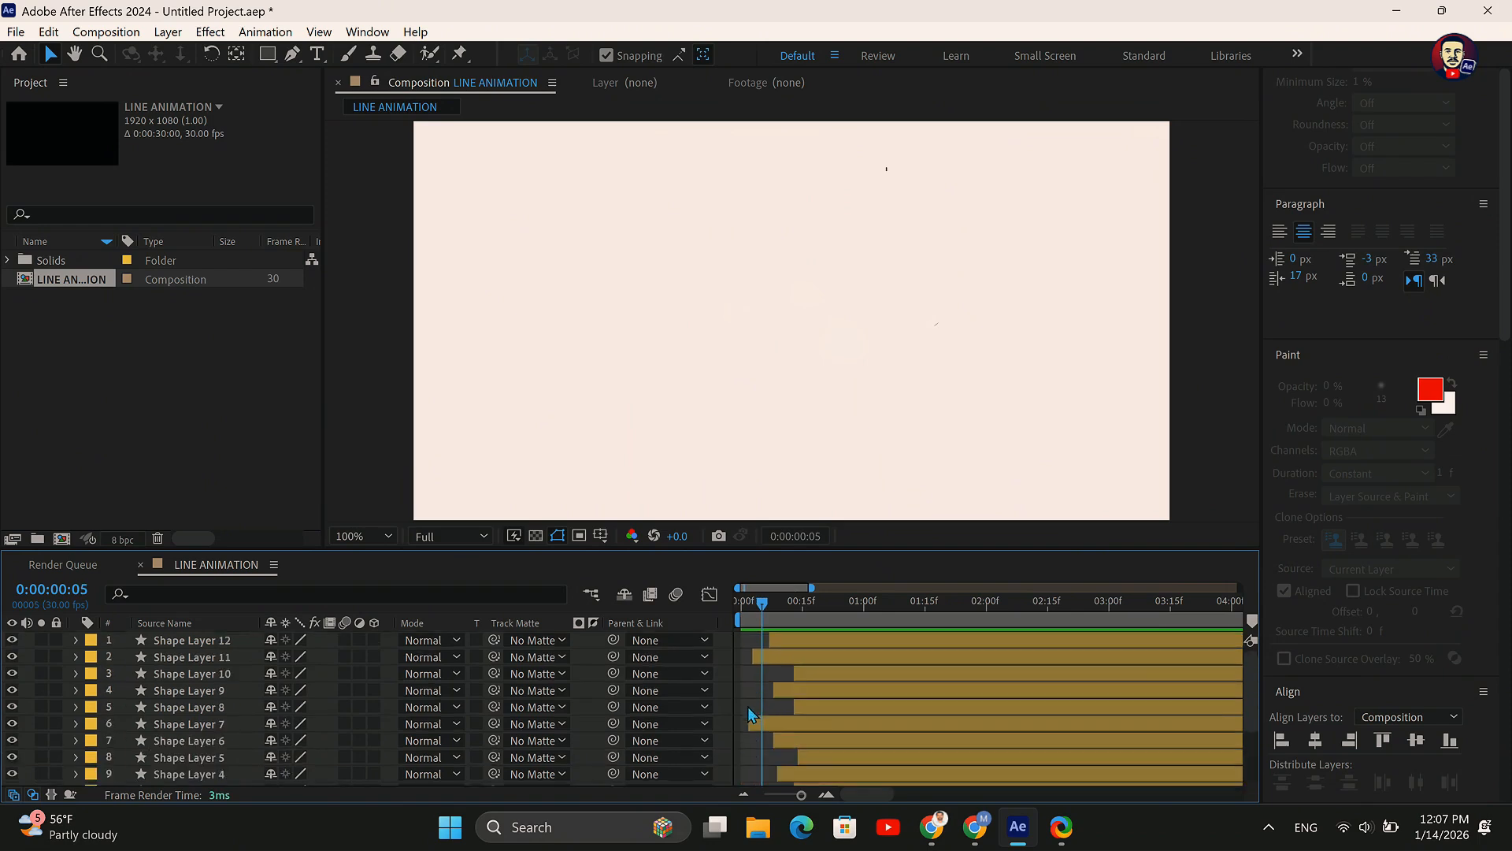
key(space)
scroll(749, 707, down, 3)
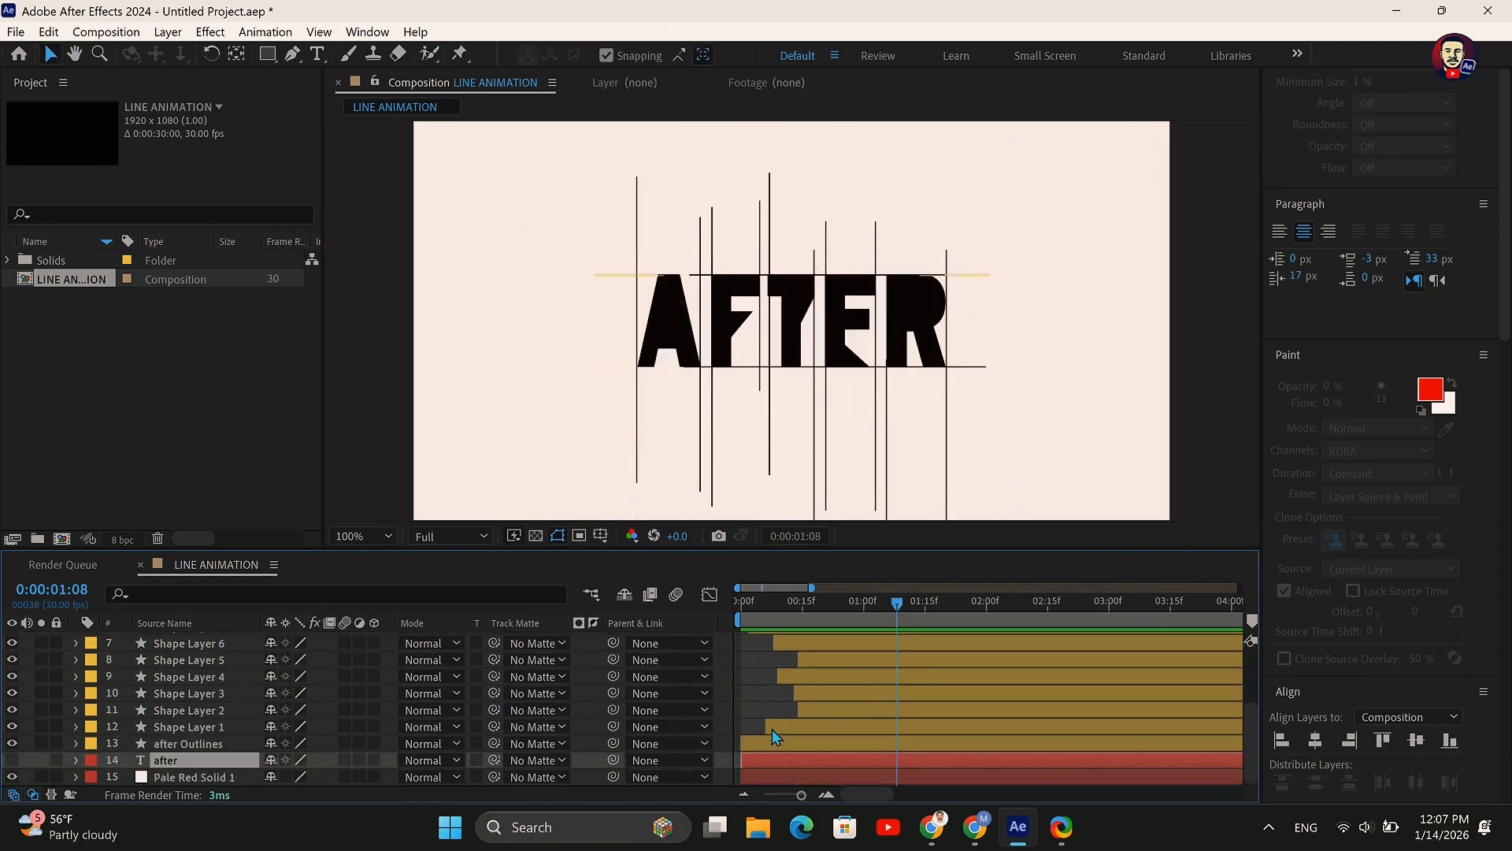
Turn on the visibility of the original "after" text layer and change its text to "effect"
click(772, 744)
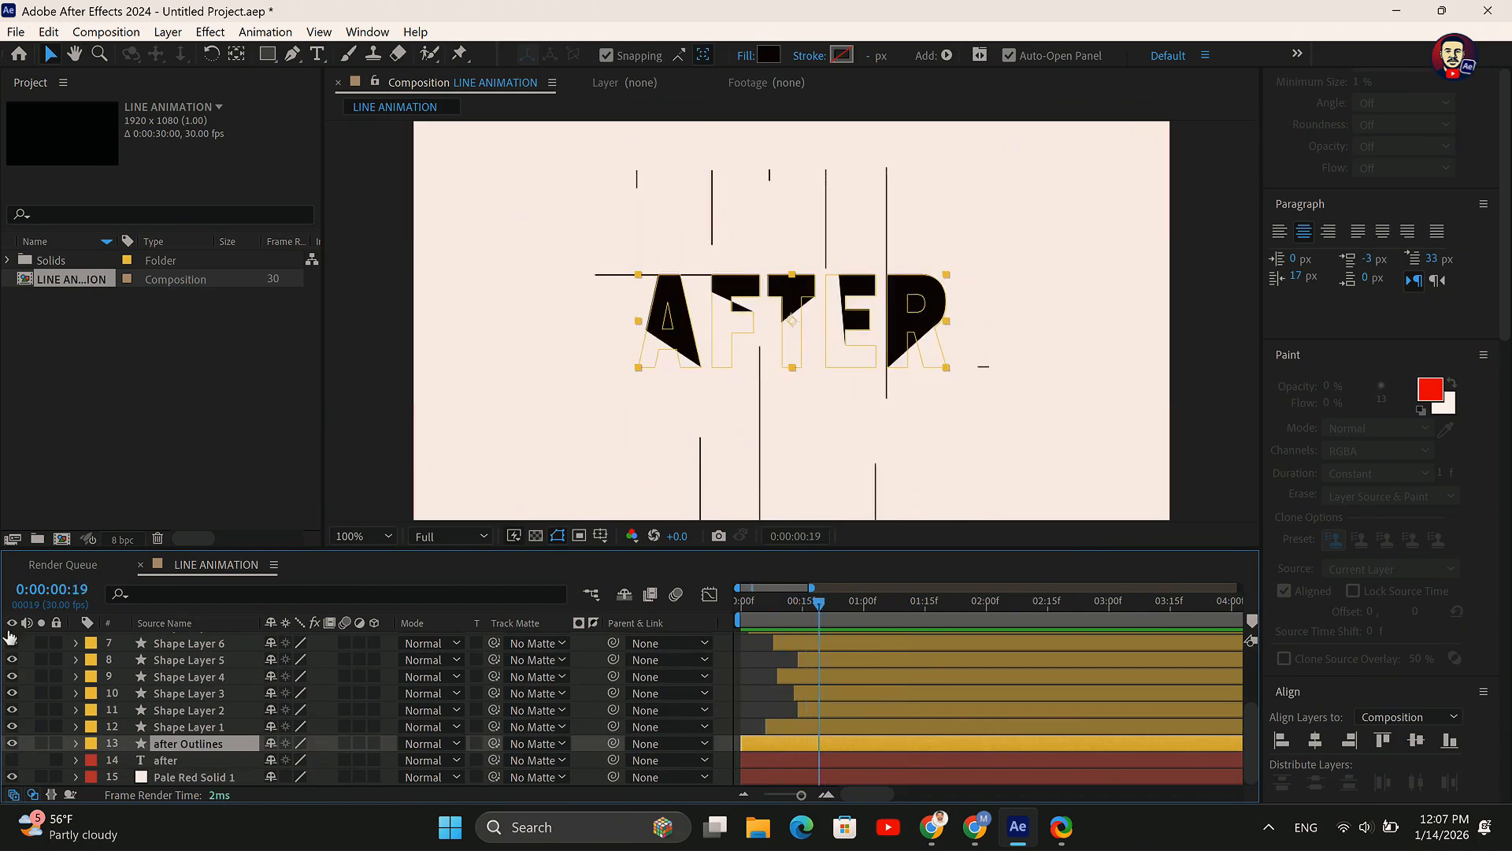
click(4, 758)
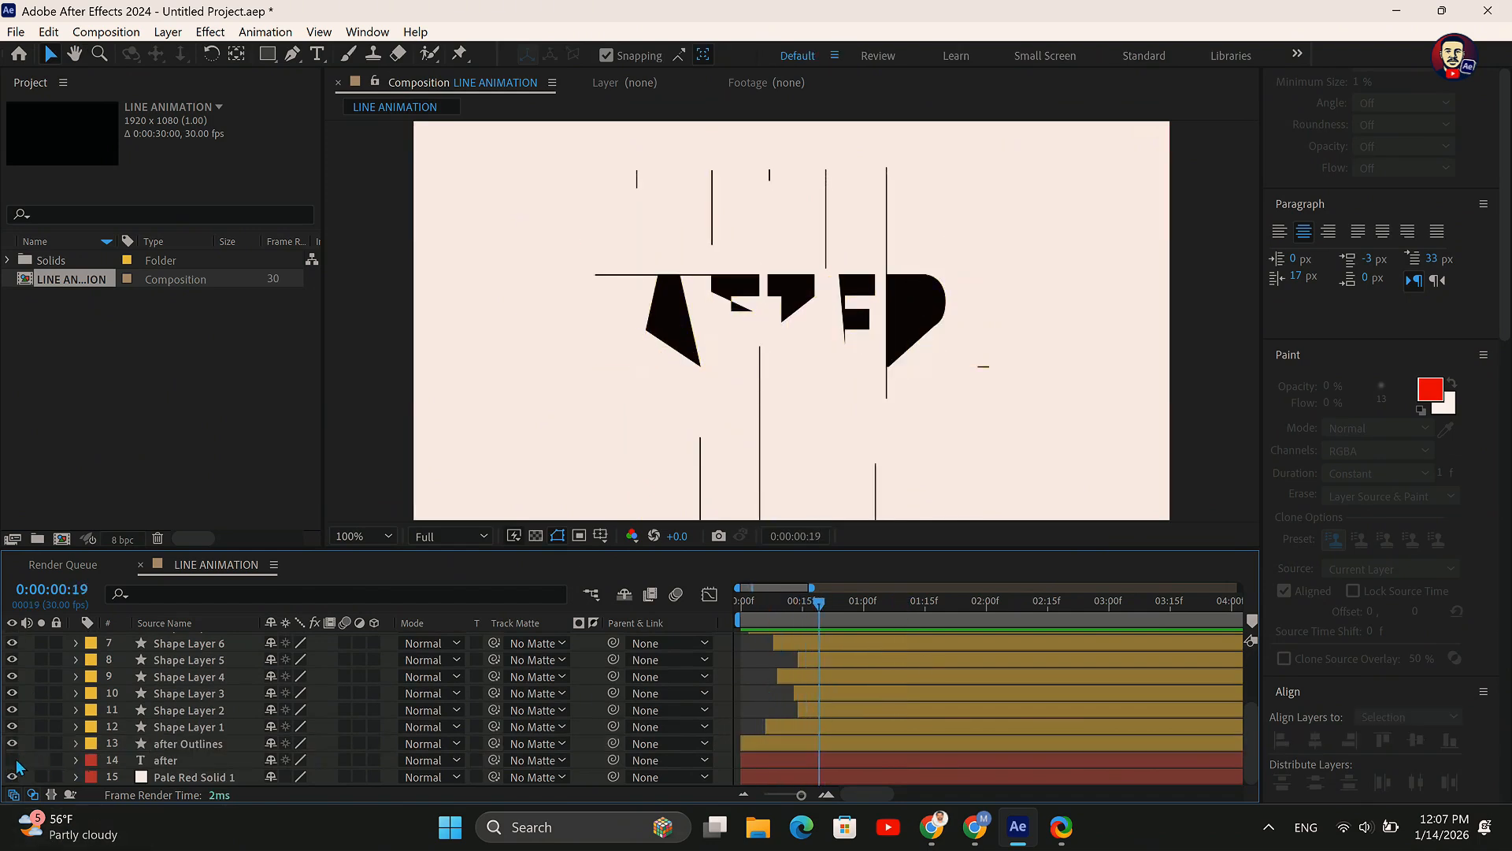
click(12, 760)
click(166, 759)
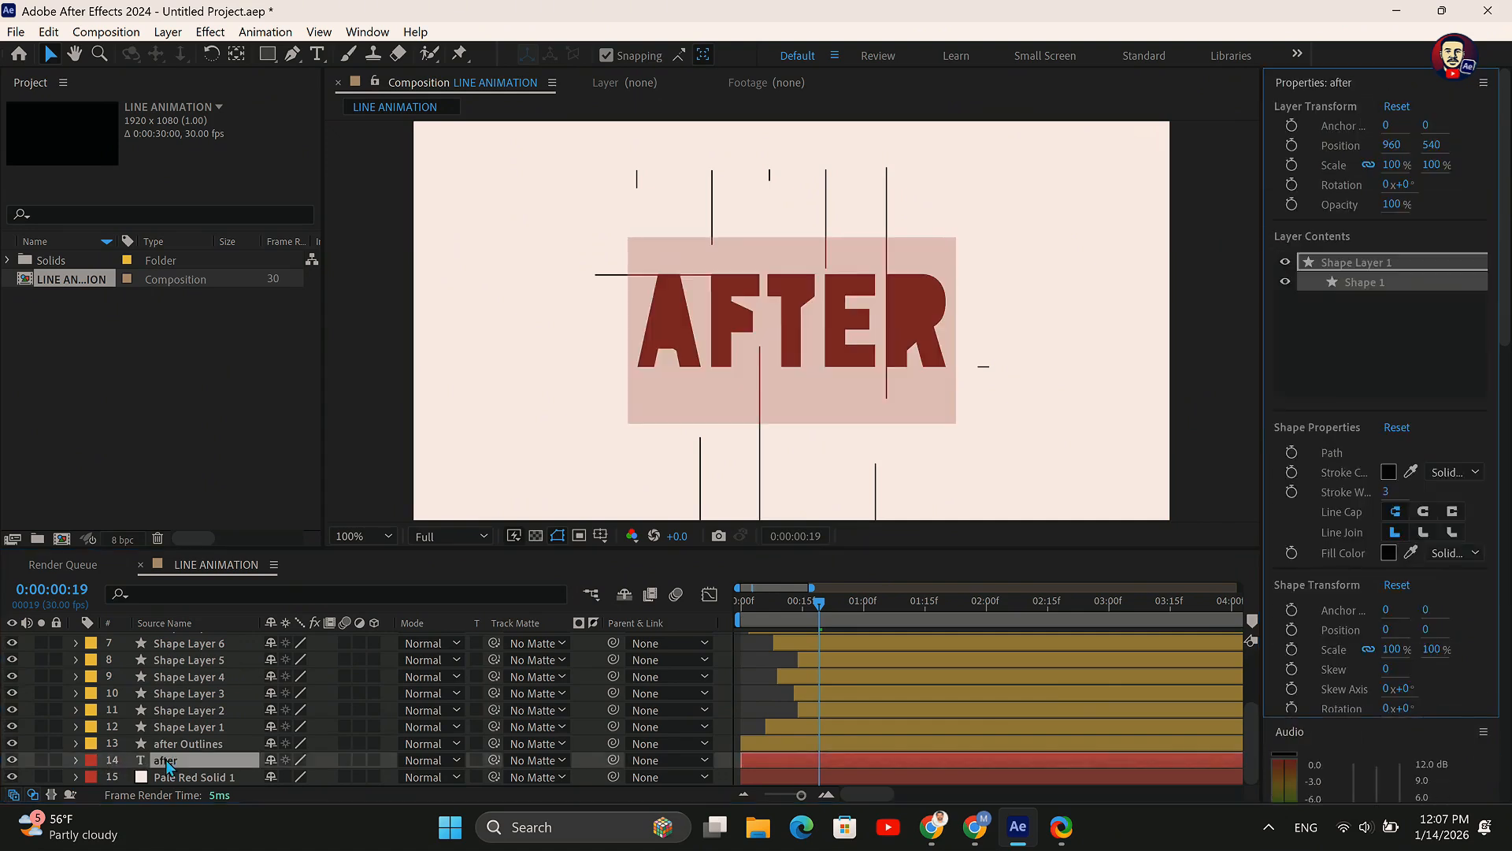
double_click(166, 759)
text(effect)
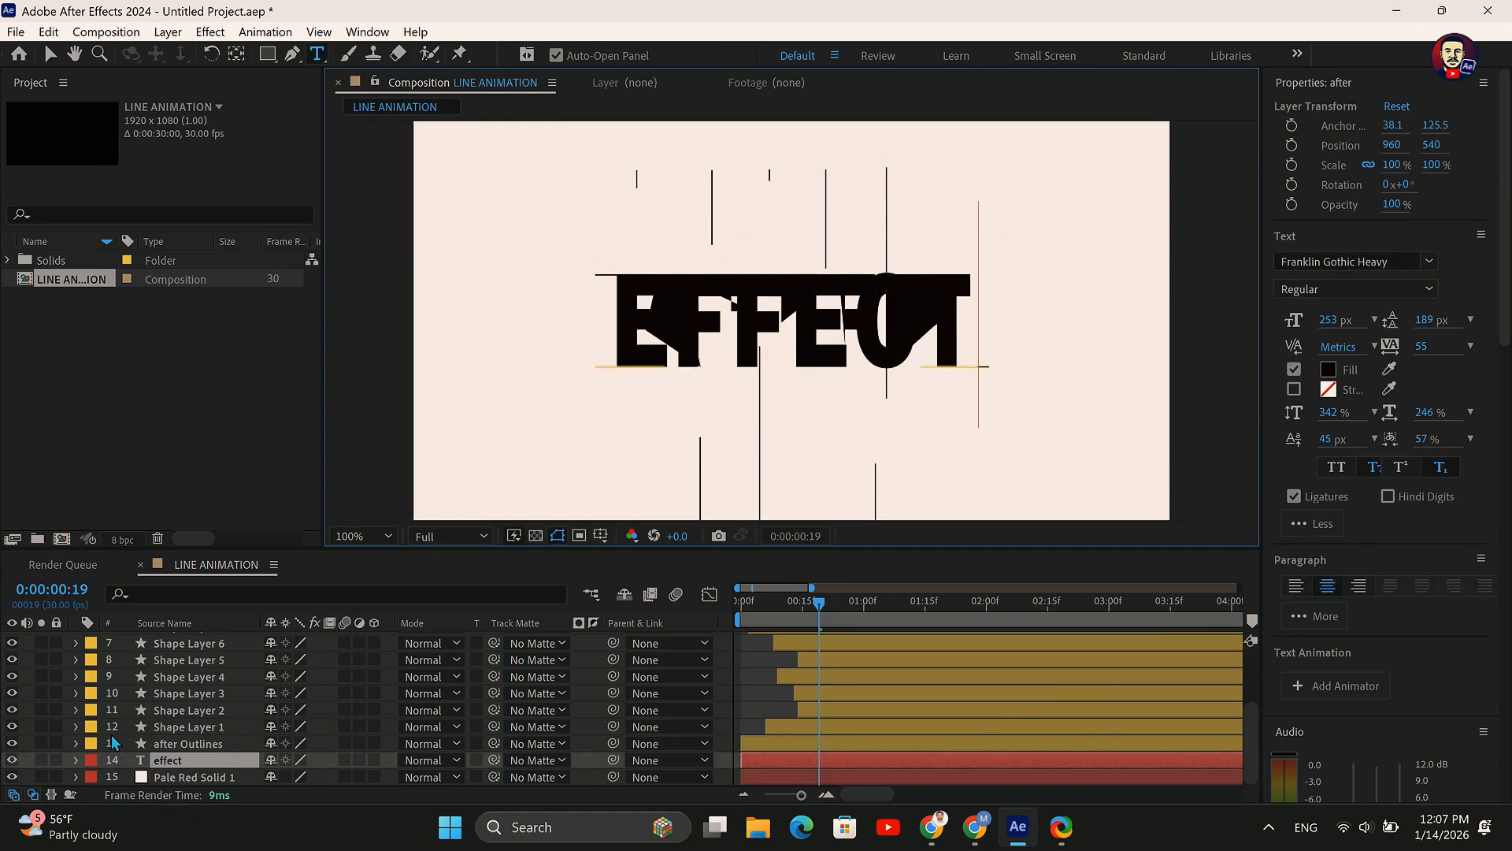
key(Return)
Create shapes from the "effect" text layer and move the resulting outlines layer to the top of the layer stack
right_click(163, 757)
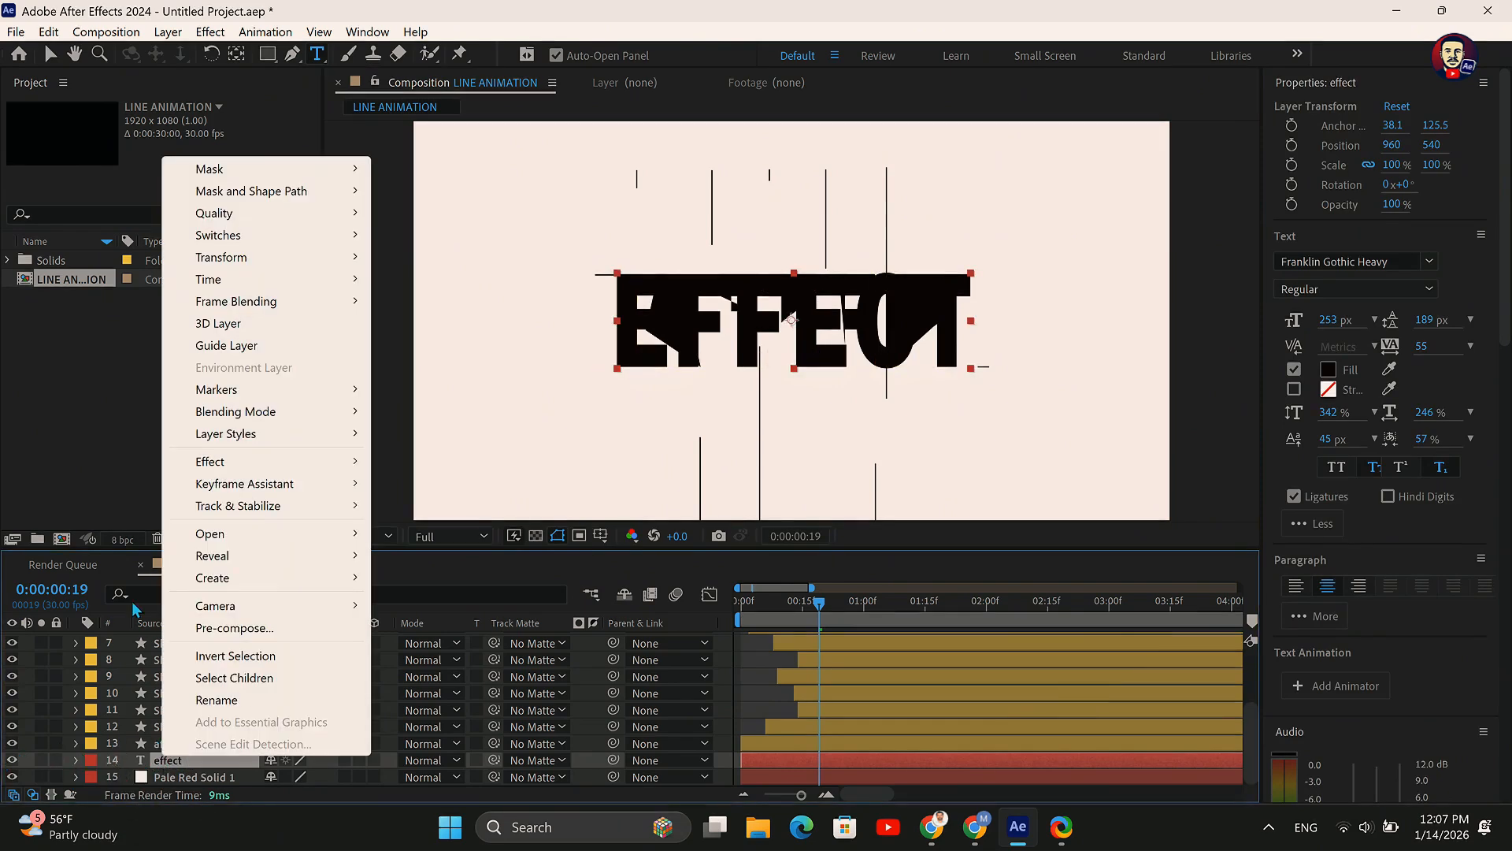
mouse_move(321, 587)
click(471, 603)
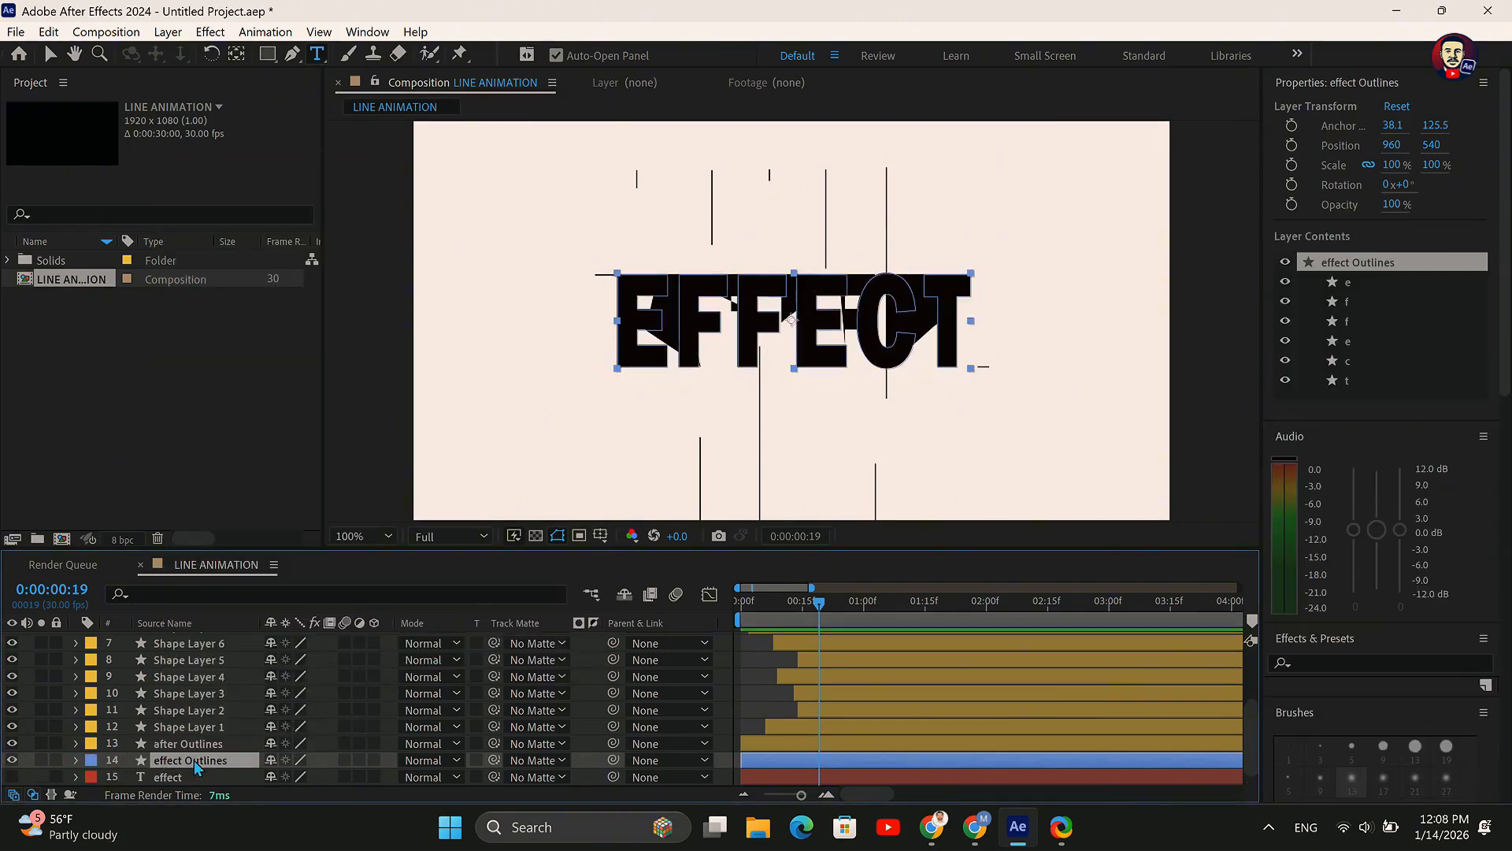
drag(193, 761, 197, 633)
Shift Shape Layers 12 to 1 and after Outlines together so the group starts at about 3 seconds, and deselect them
click(188, 657)
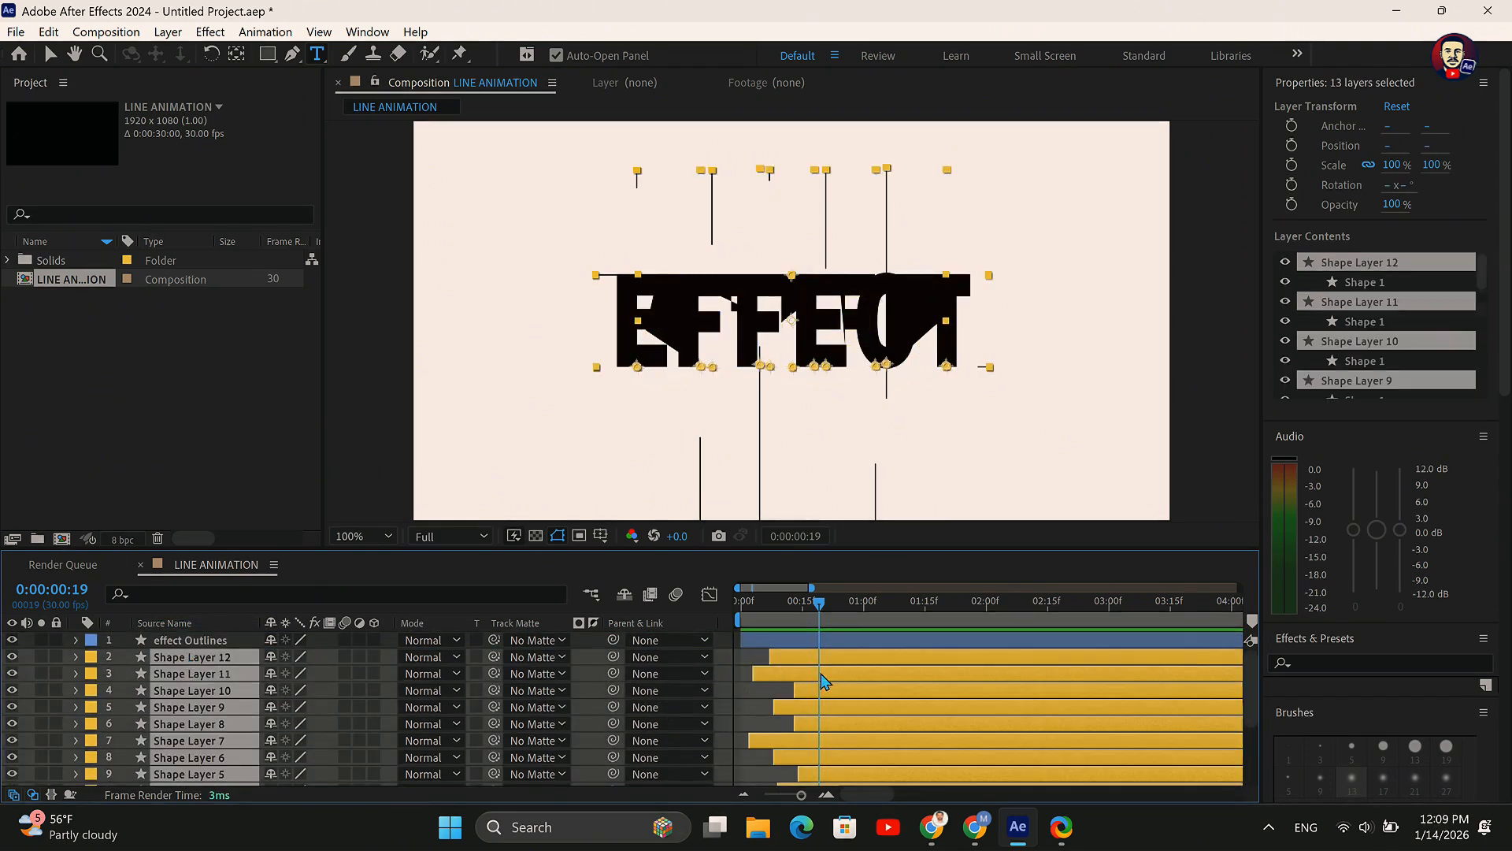
drag(824, 679, 1086, 684)
click(744, 797)
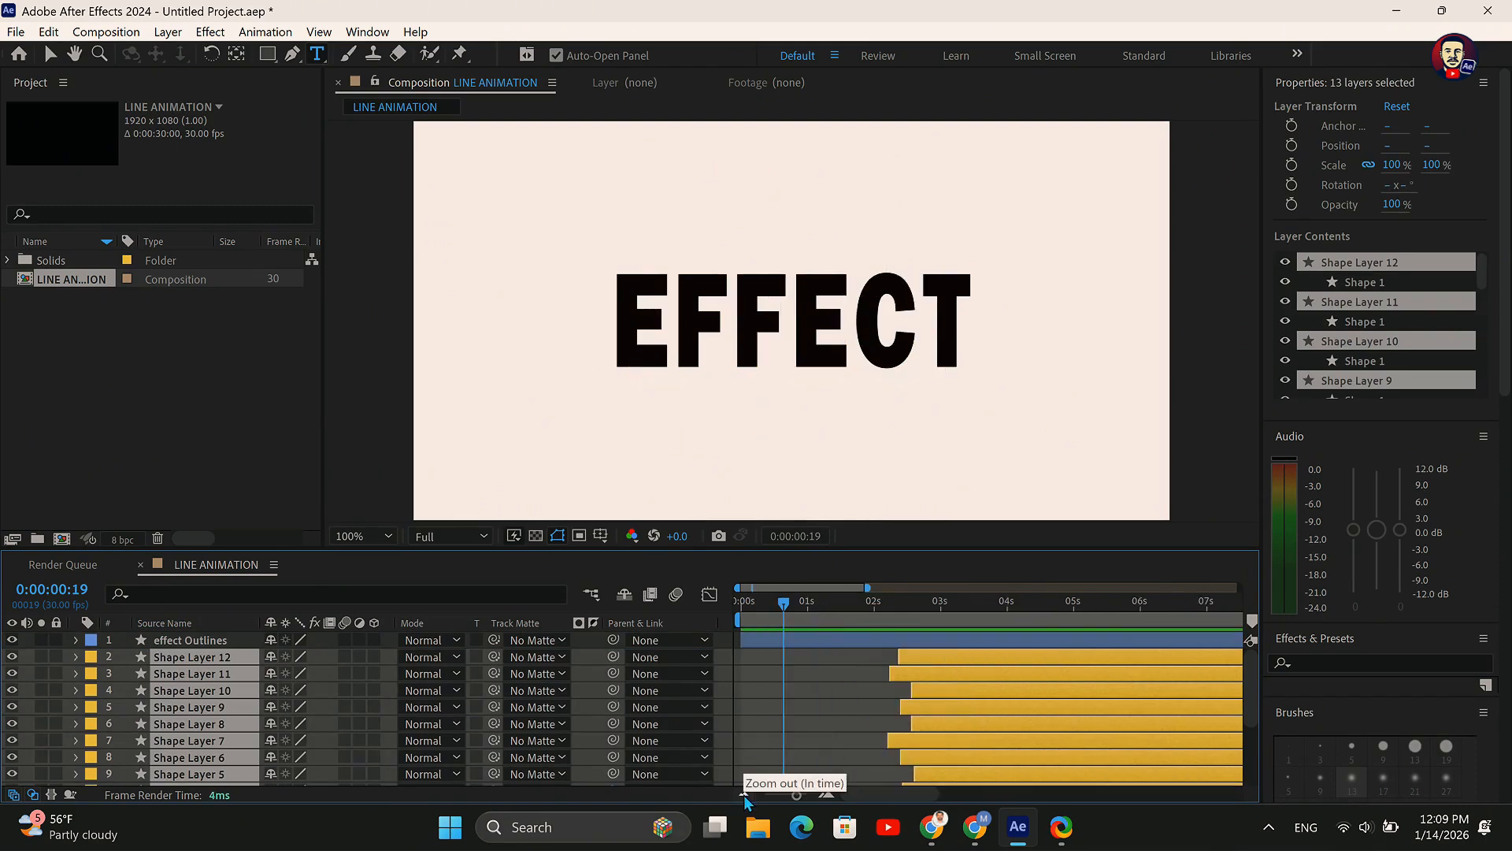
drag(1013, 688, 1056, 689)
scroll(962, 736, down, 3)
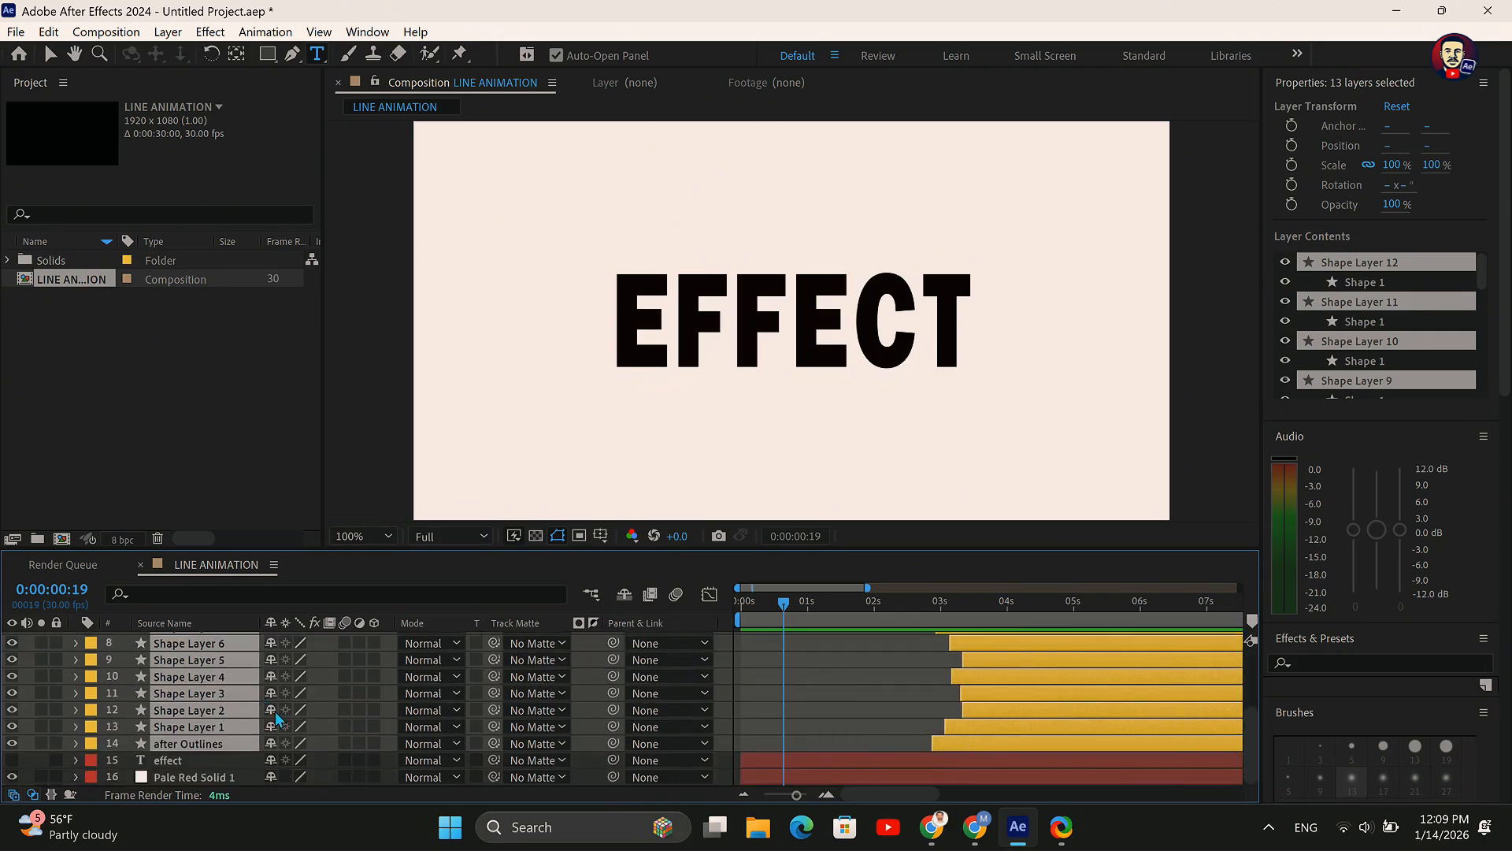
click(783, 457)
click(50, 54)
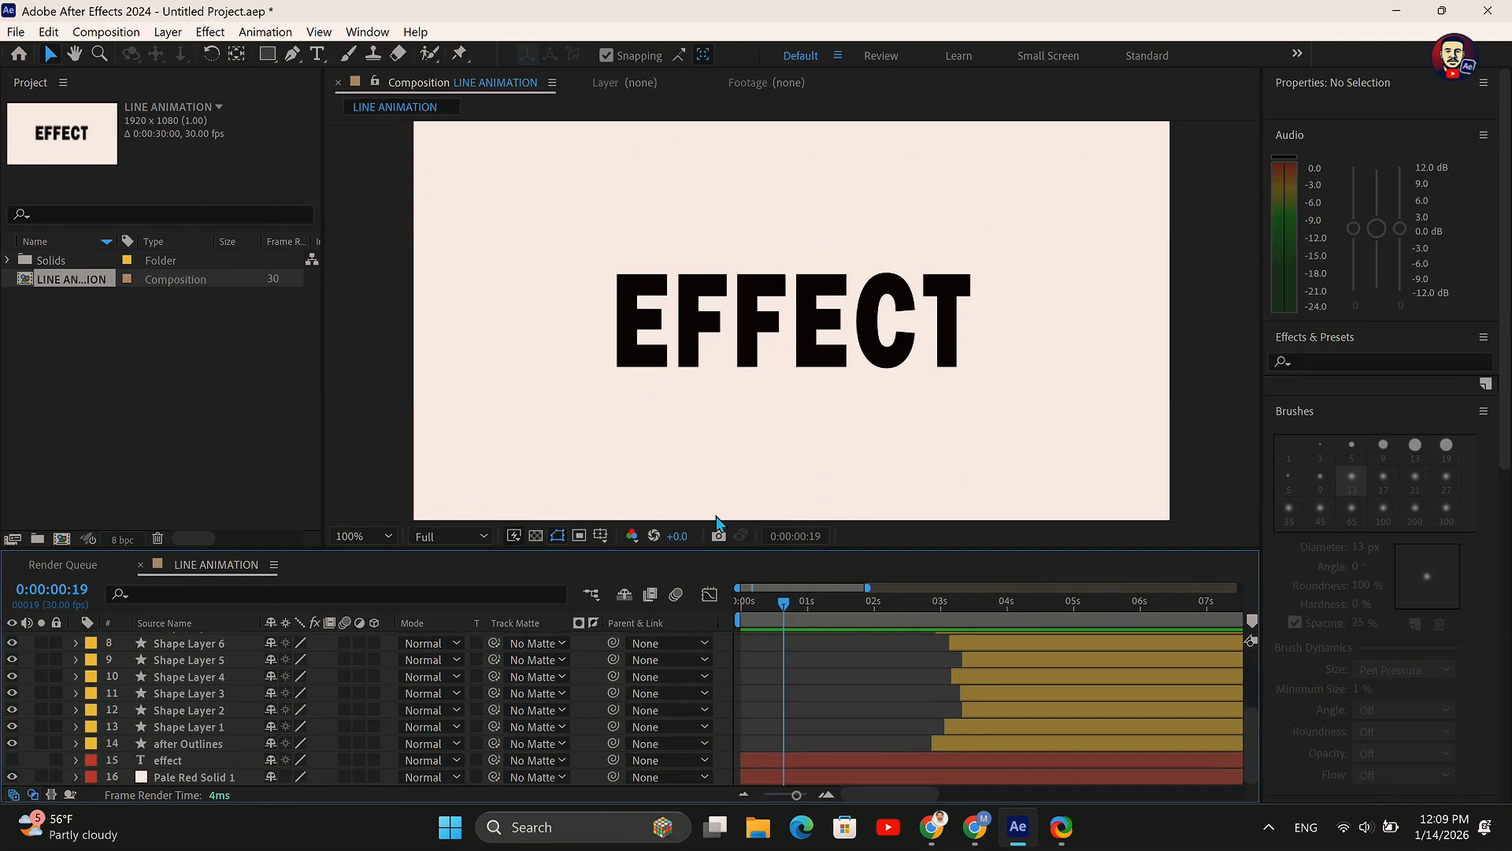
Copy the Trim Paths End keyframes from after Outlines and paste them onto effect Outlines at 0 seconds
click(950, 745)
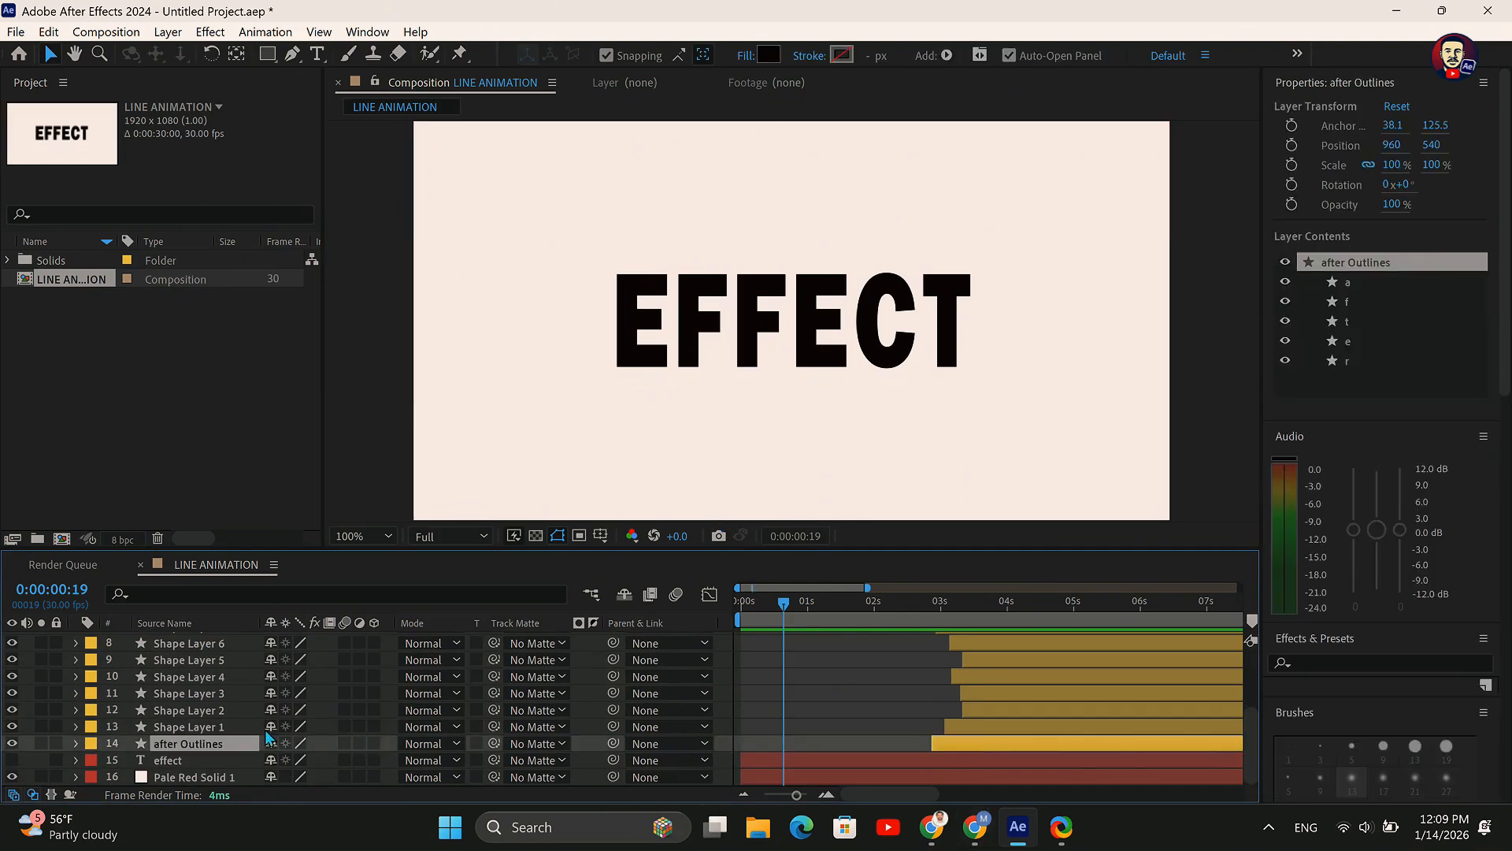
key(u)
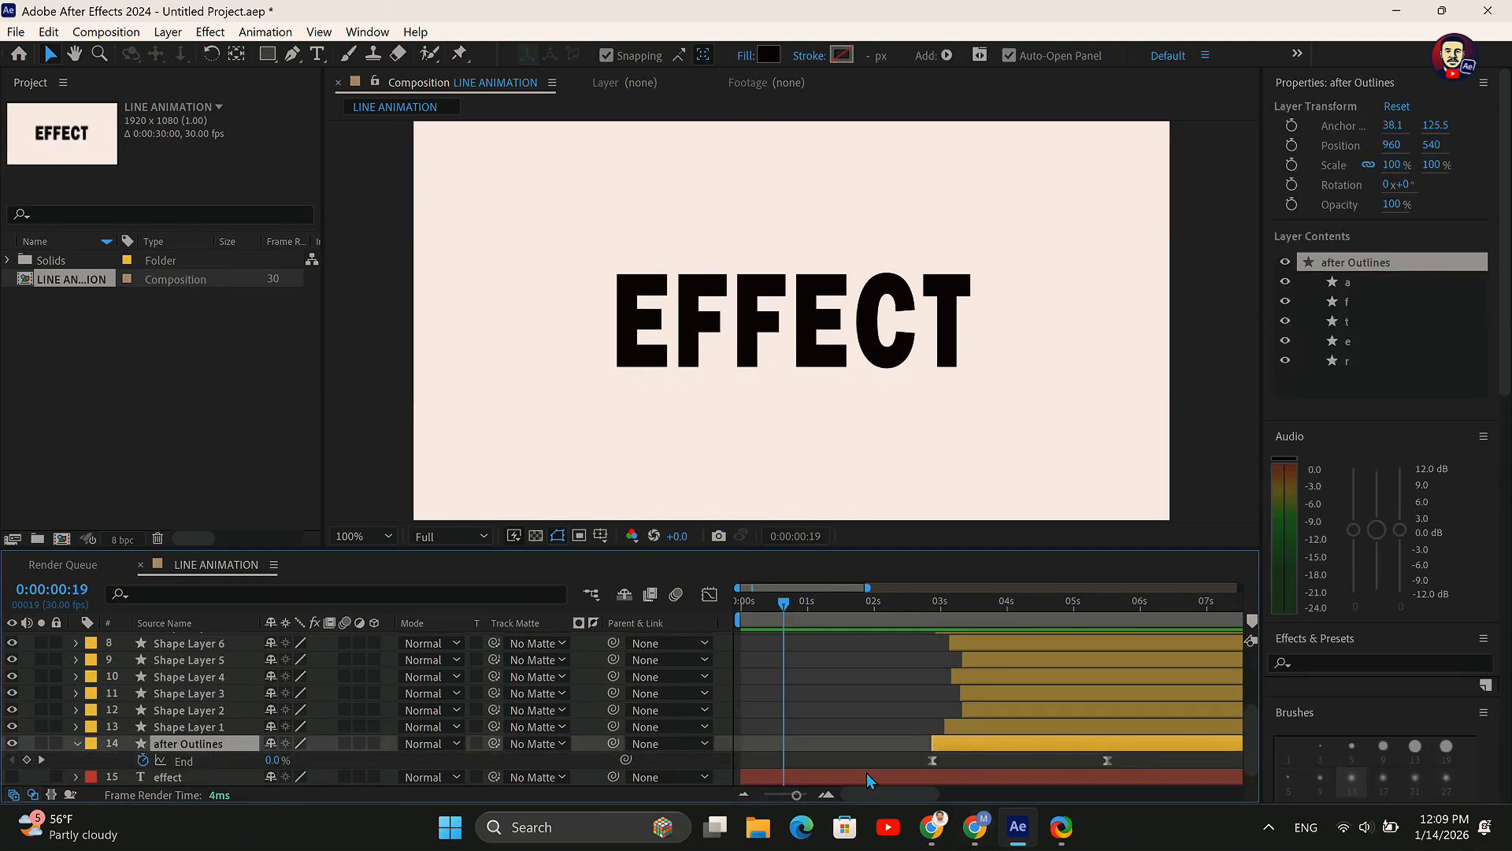
click(183, 761)
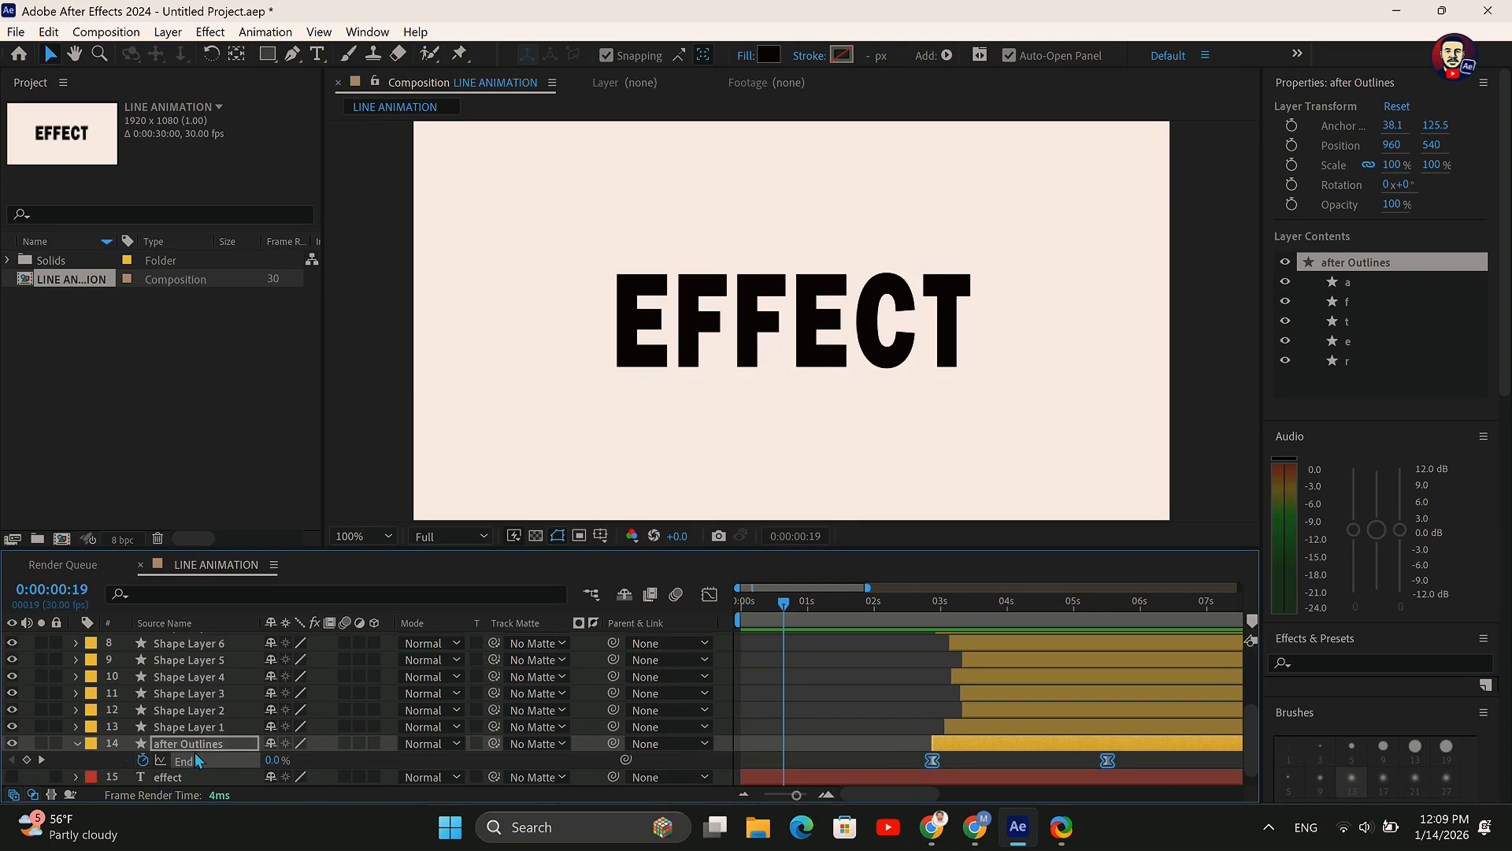
scroll(347, 720, up, 5)
drag(788, 612, 740, 612)
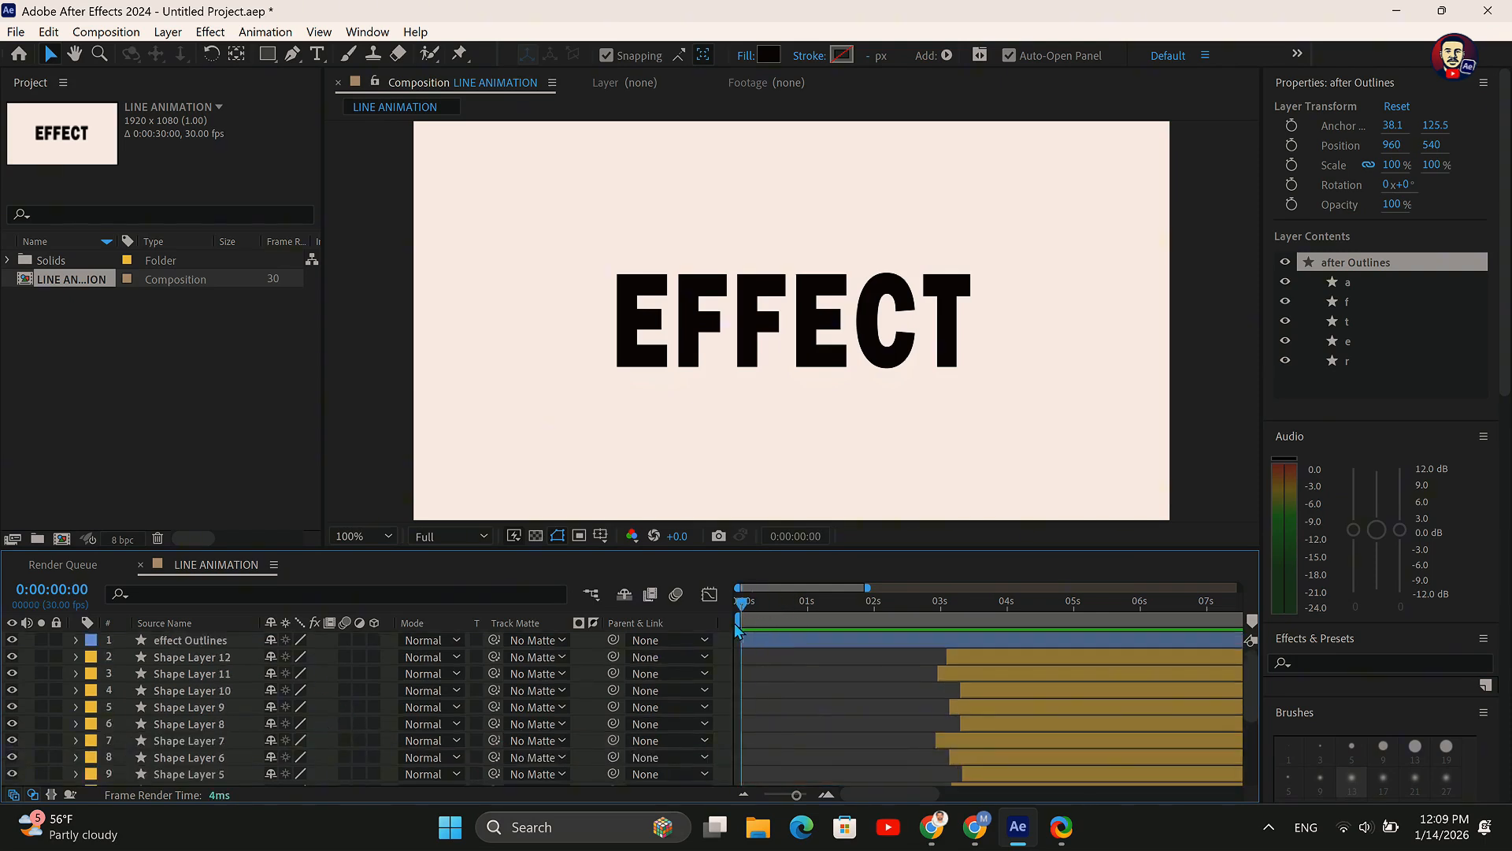
click(182, 640)
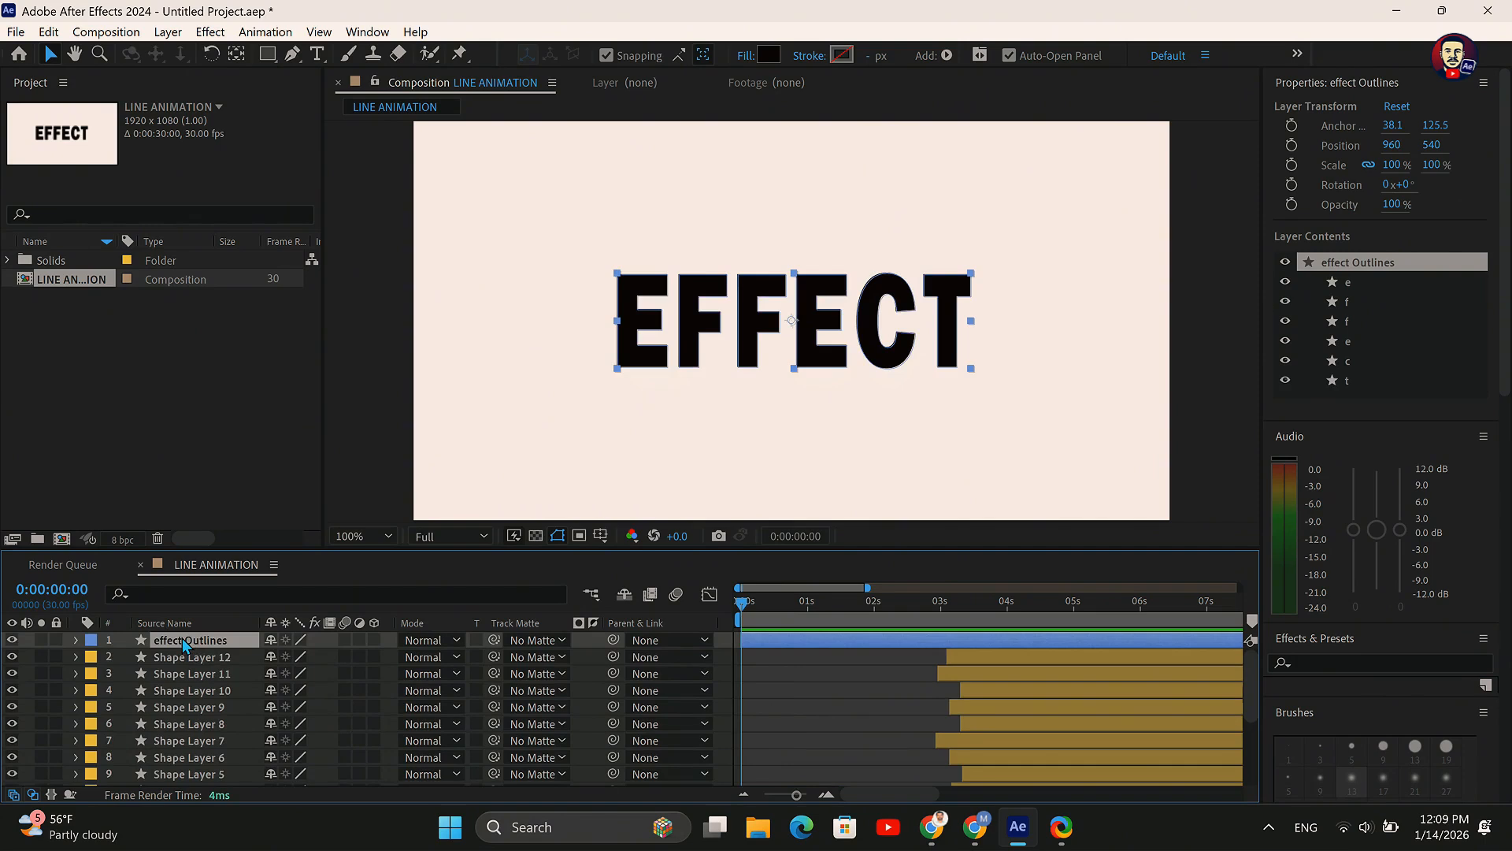
key(u)
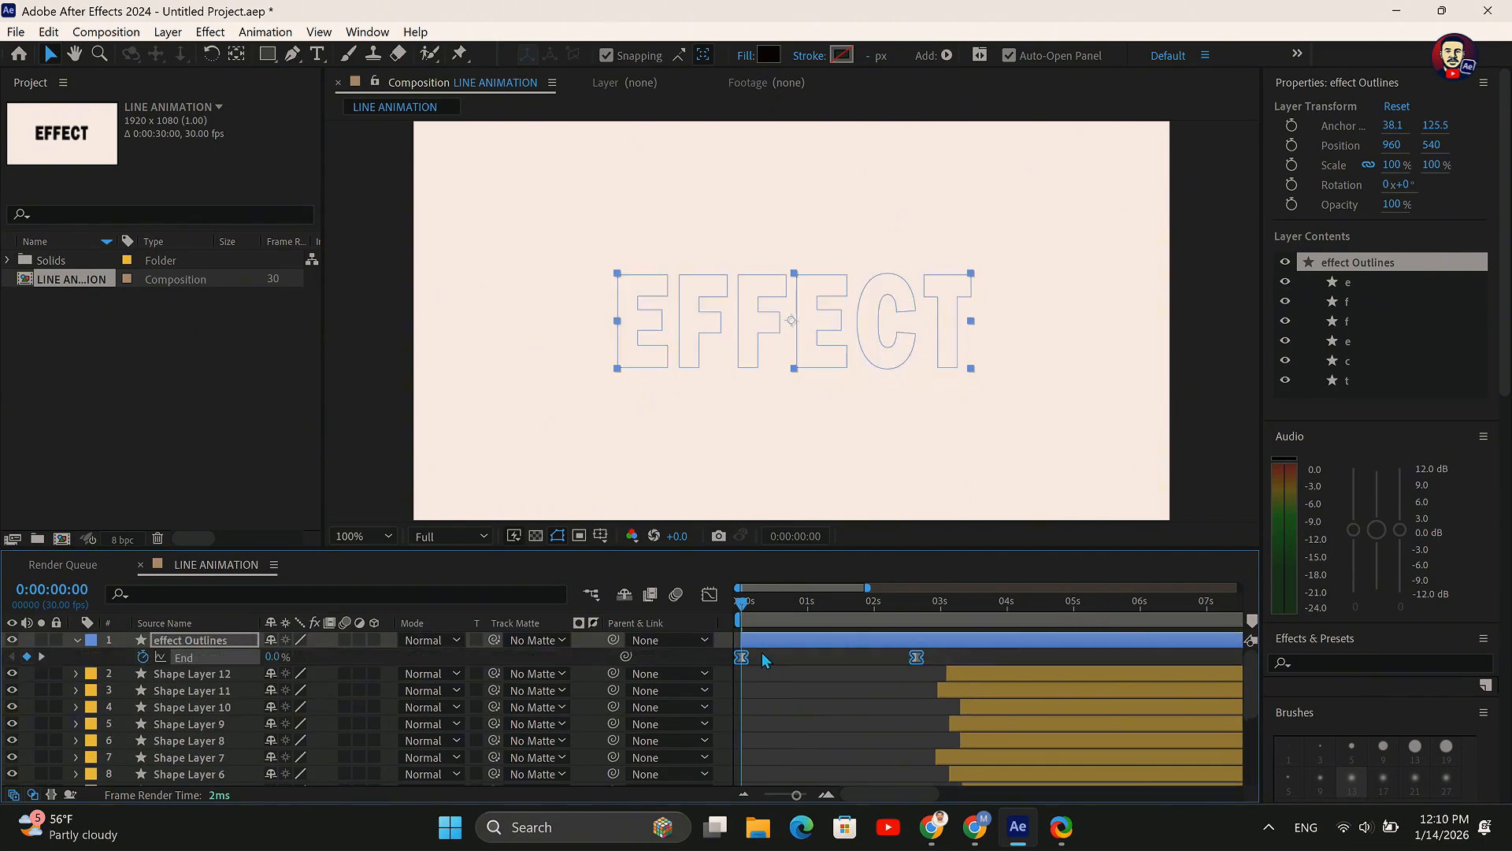
Preview the EFFECT reveal from the start of the composition through the AFTER line animation
key(space)
key(space)
key(space)
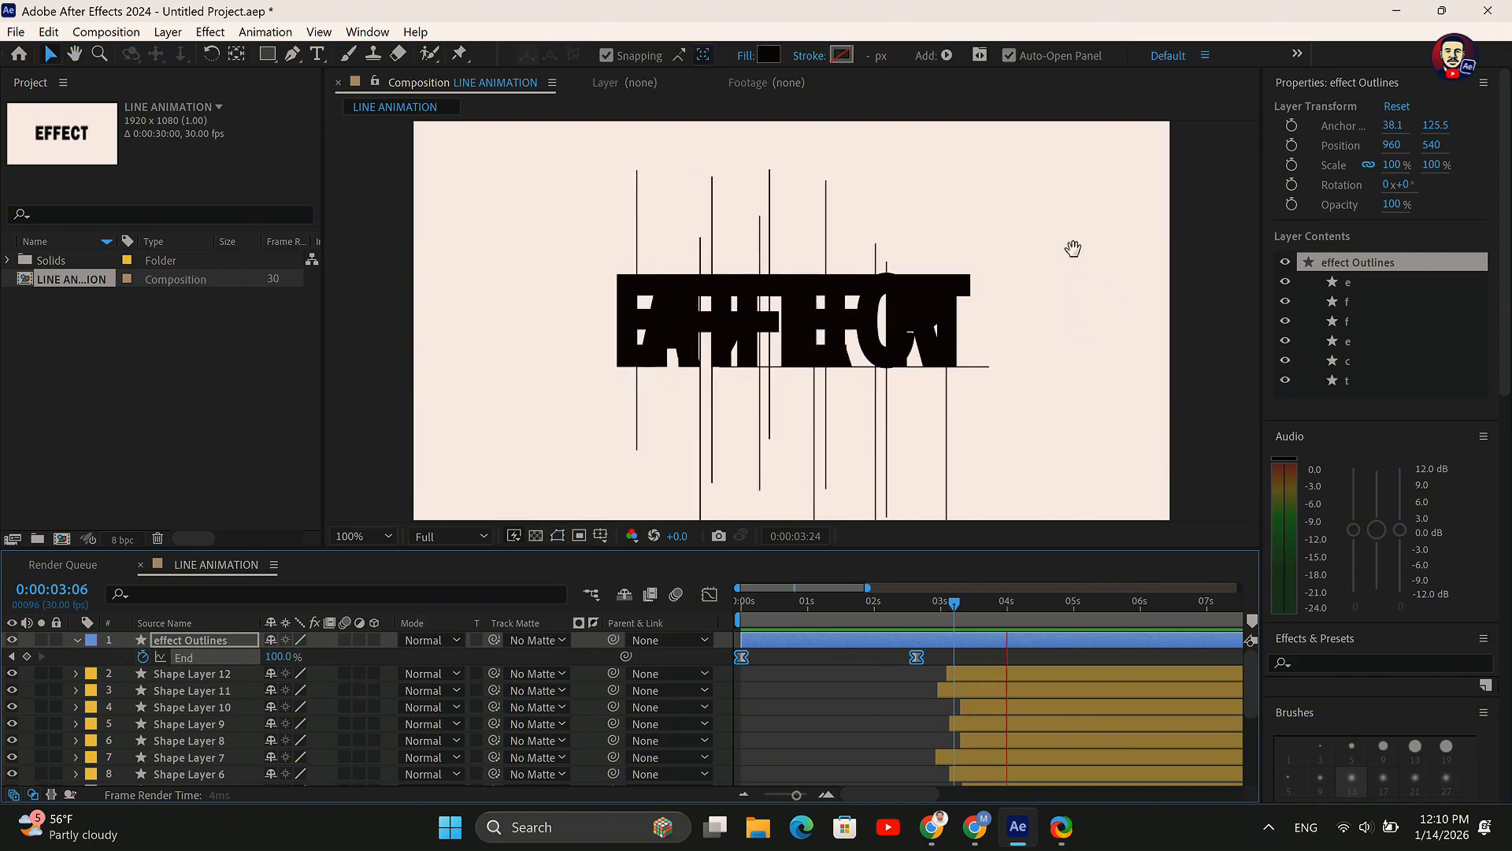
drag(970, 611, 877, 635)
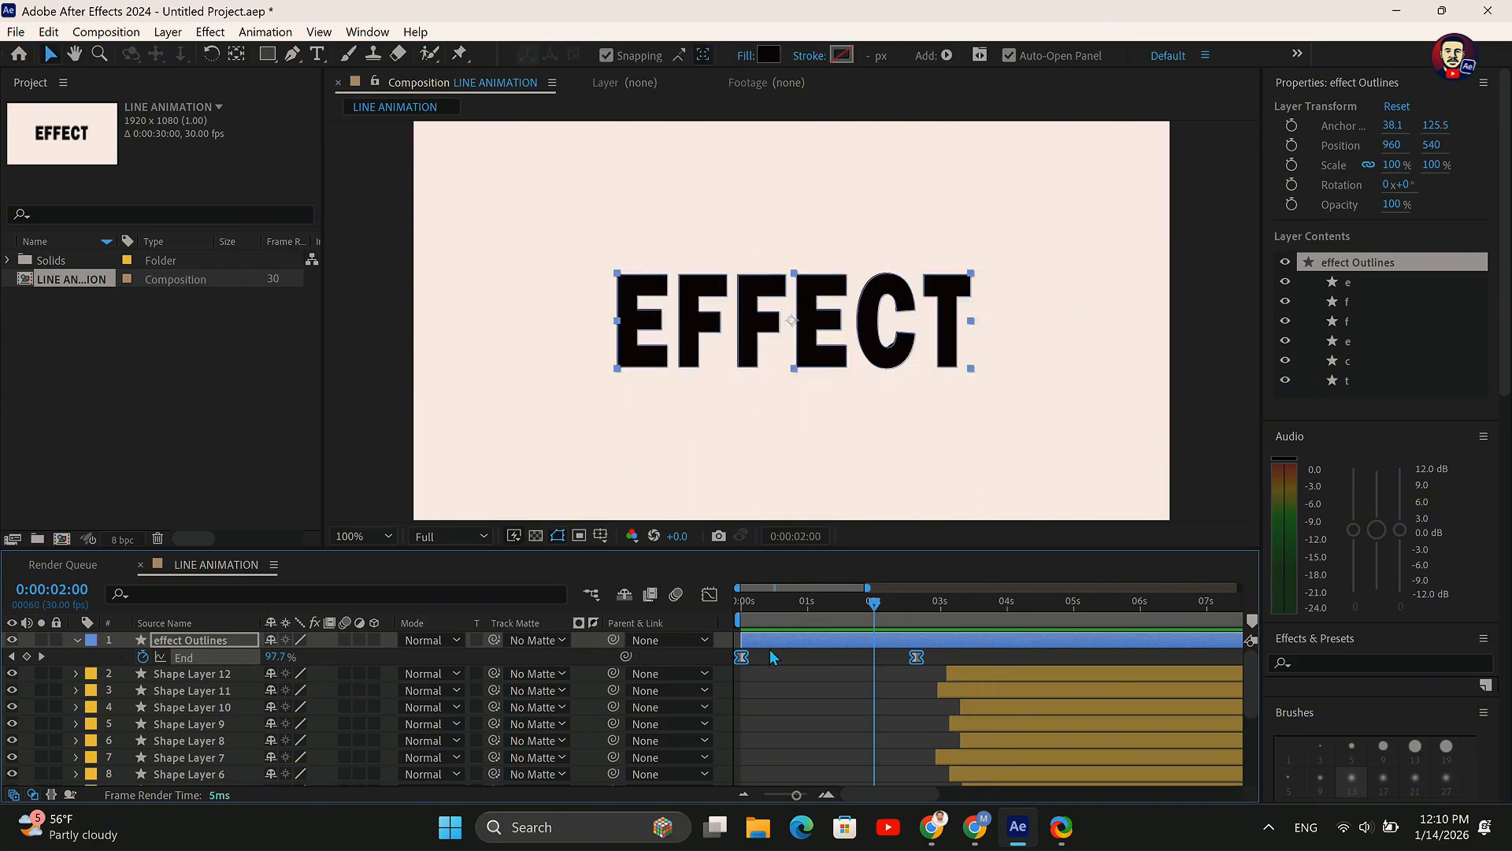
Duplicate Shape Layer 1, move the copy to the top of the layer stack, and shift its start to 0 seconds
scroll(783, 719, down, 5)
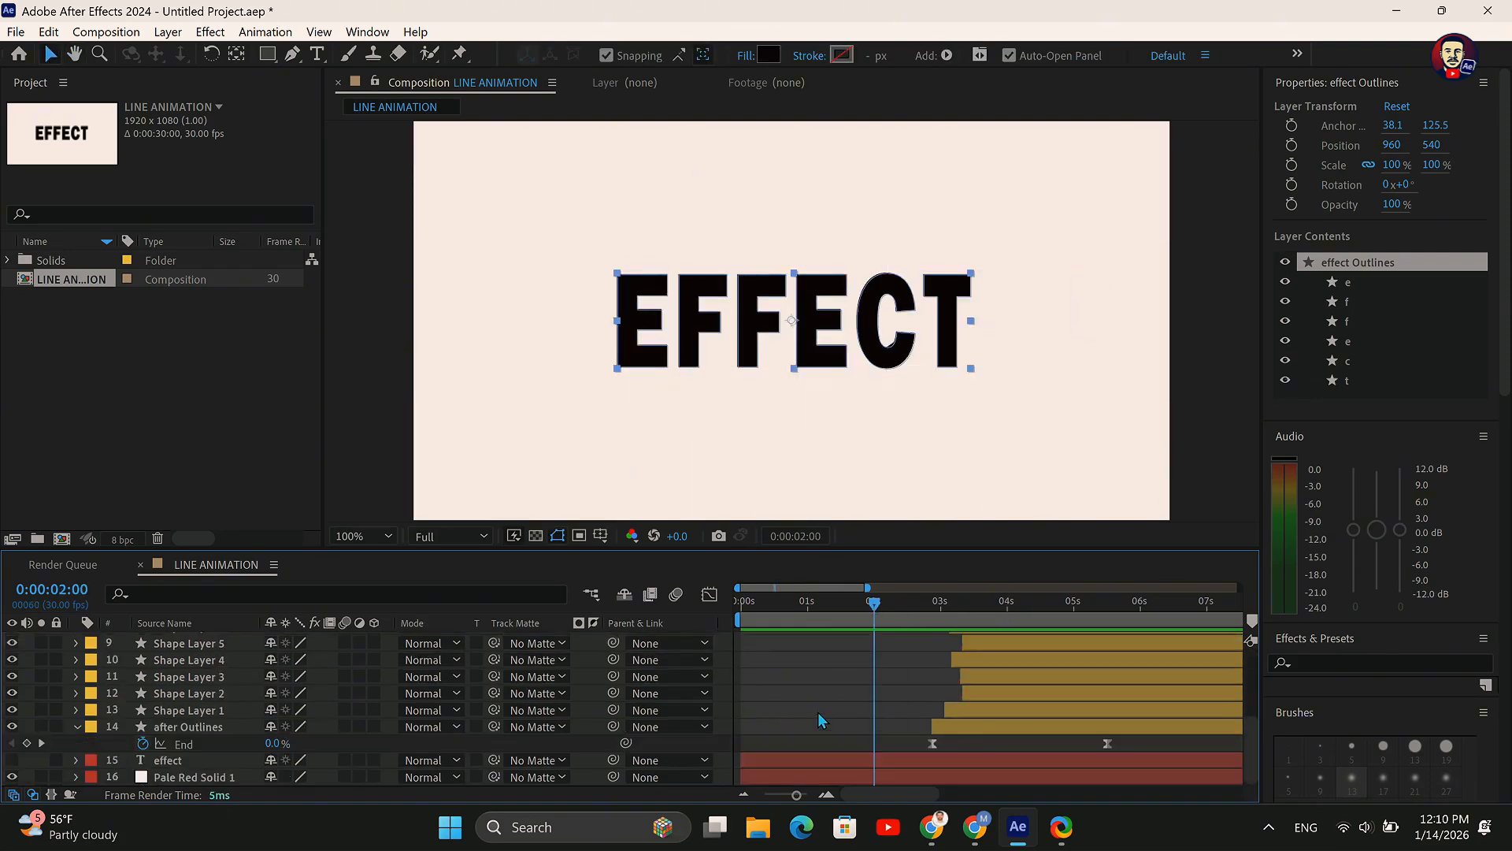
click(977, 717)
key(ctrl+d)
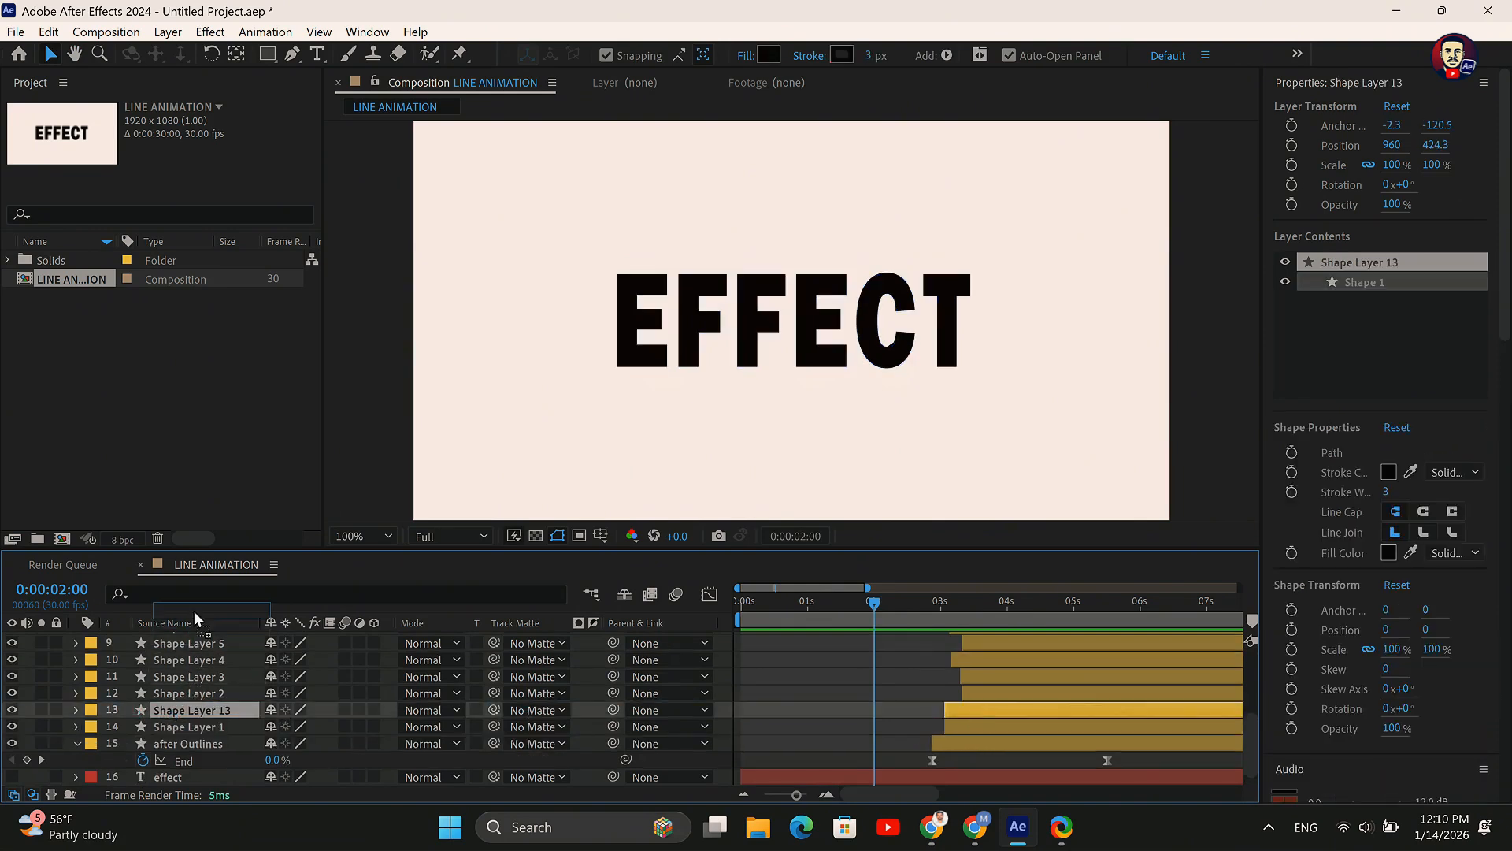
scroll(157, 638, up, 5)
drag(149, 625, 150, 635)
drag(1003, 639, 797, 645)
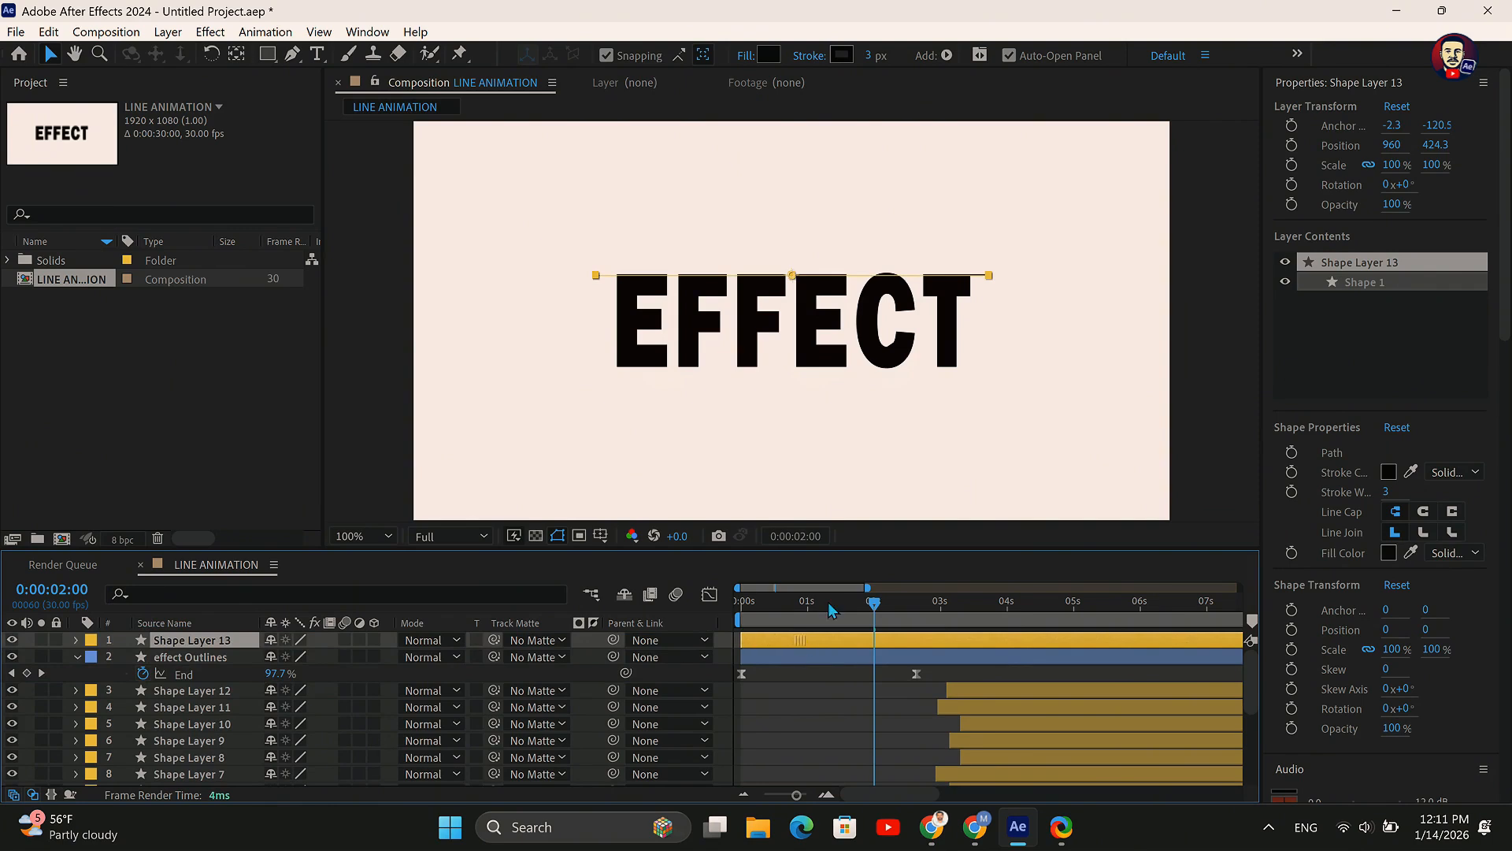
drag(875, 603, 741, 676)
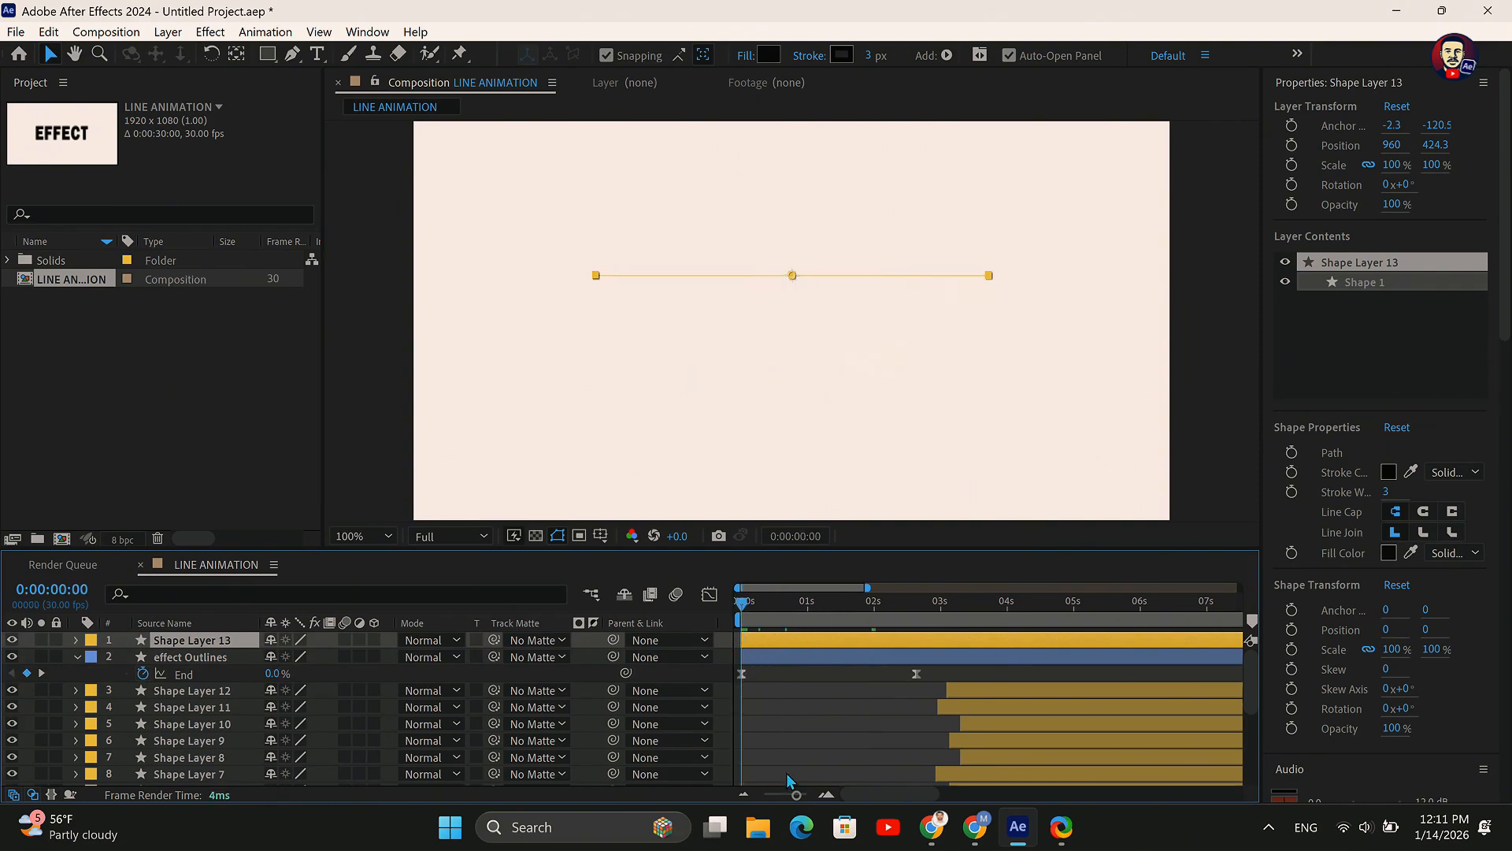
click(827, 794)
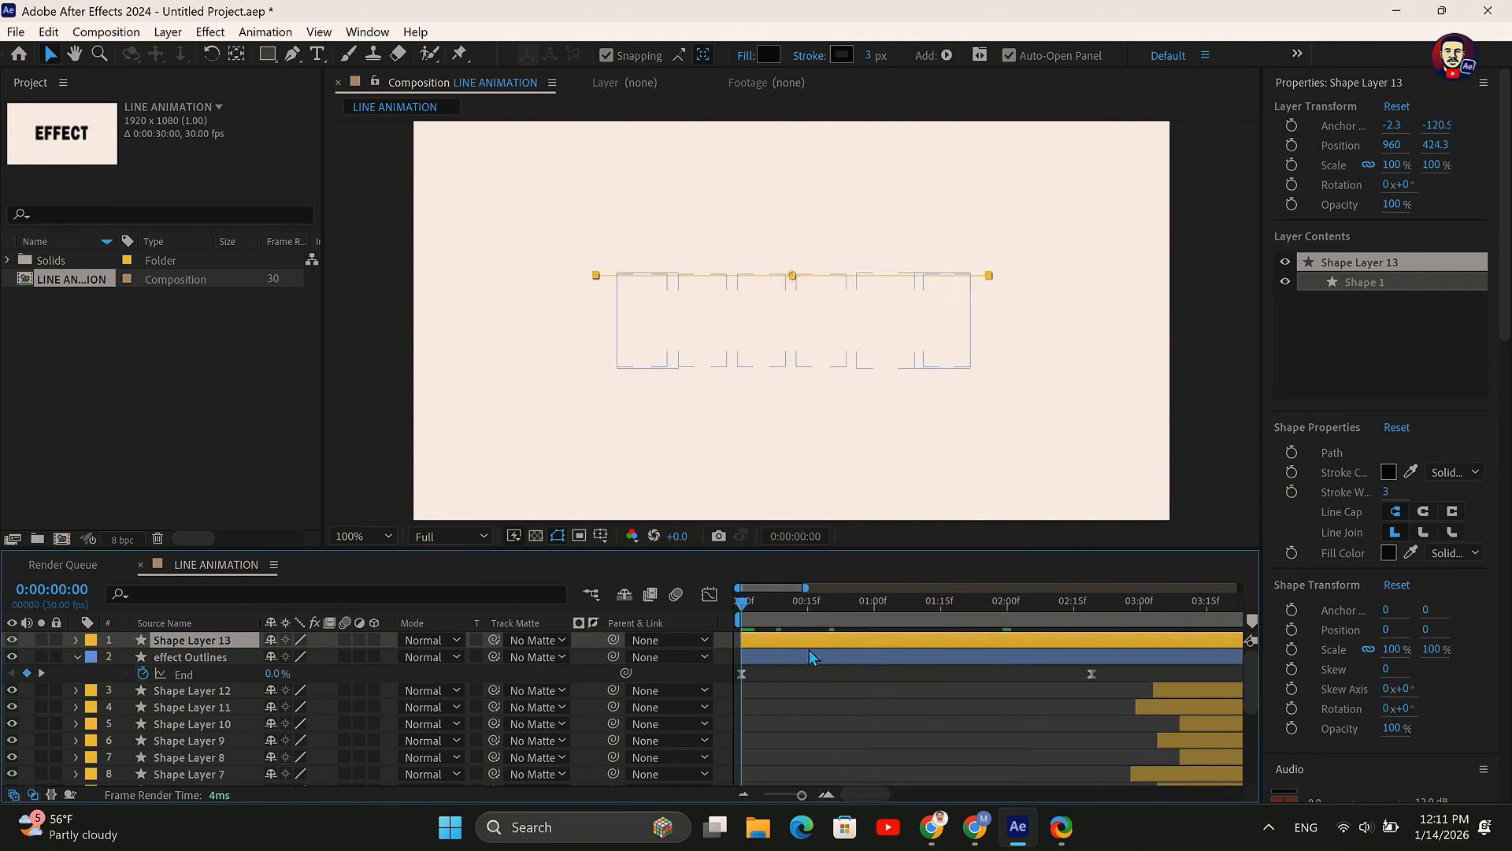
drag(738, 608, 893, 605)
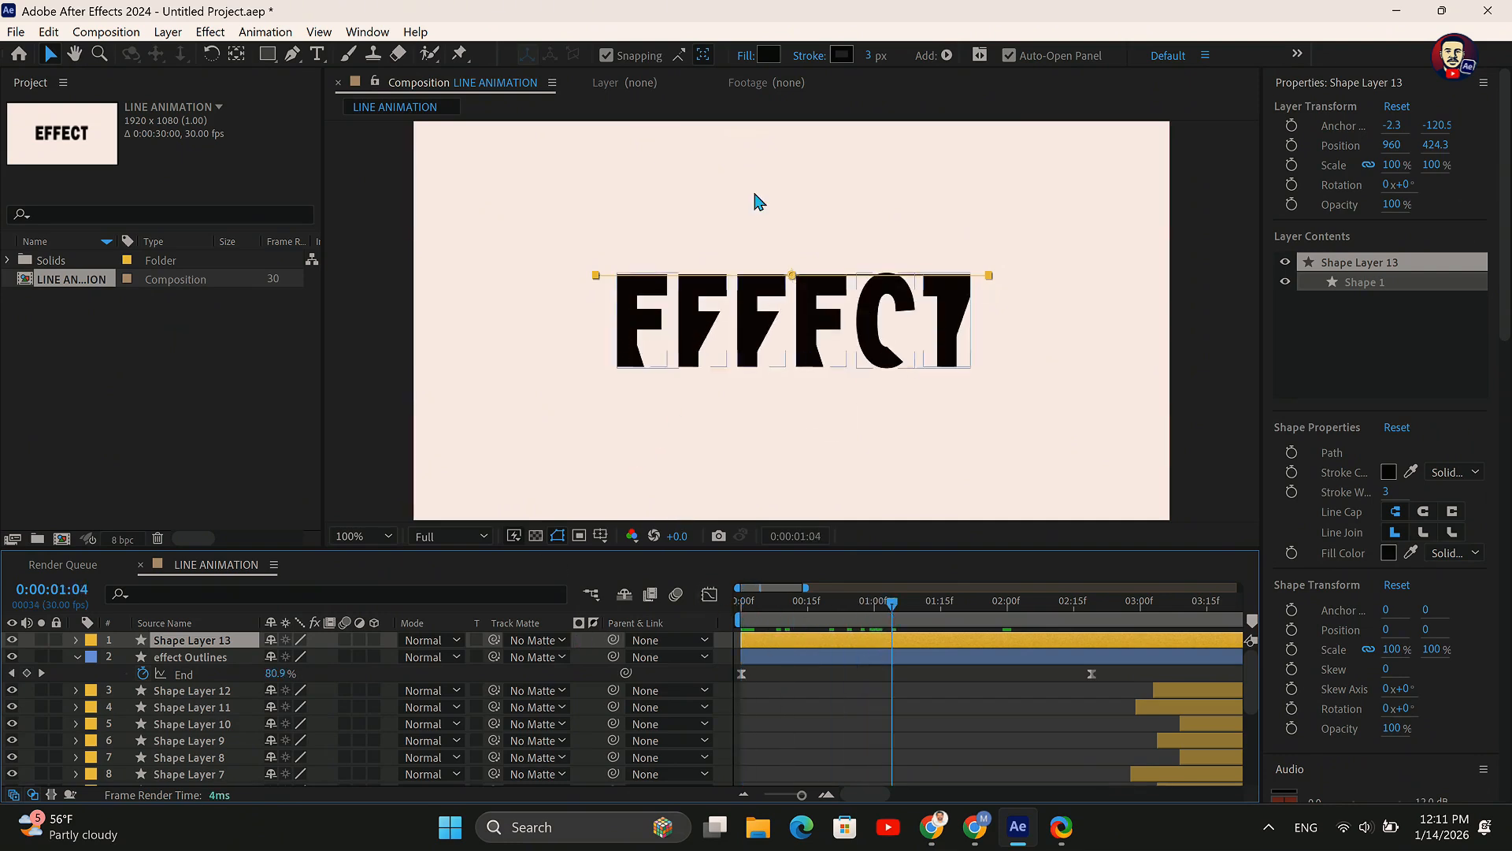
key(ctrl+d)
key(r)
click(287, 656)
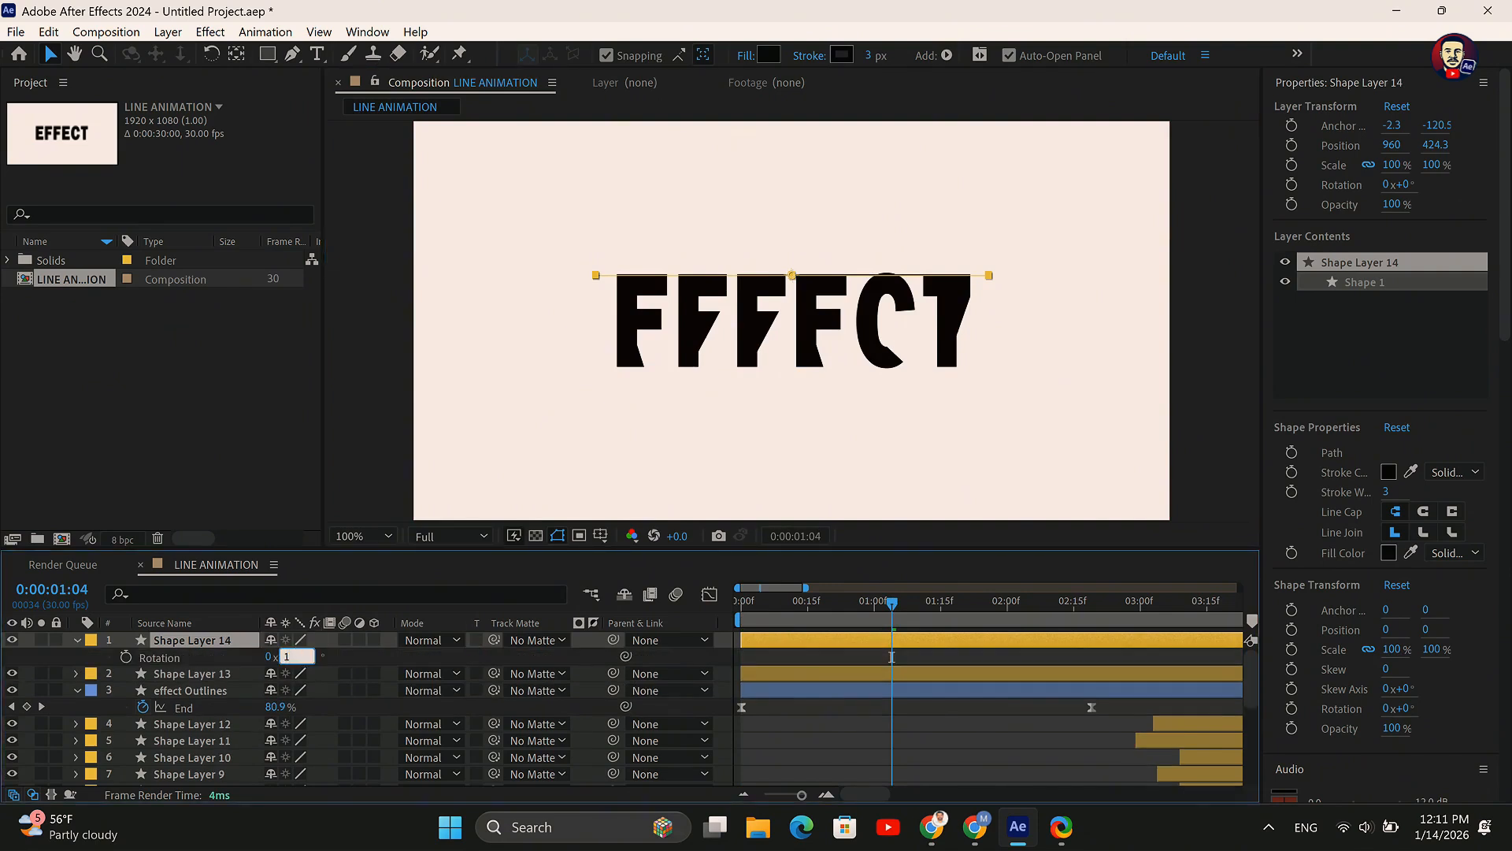
key(Return)
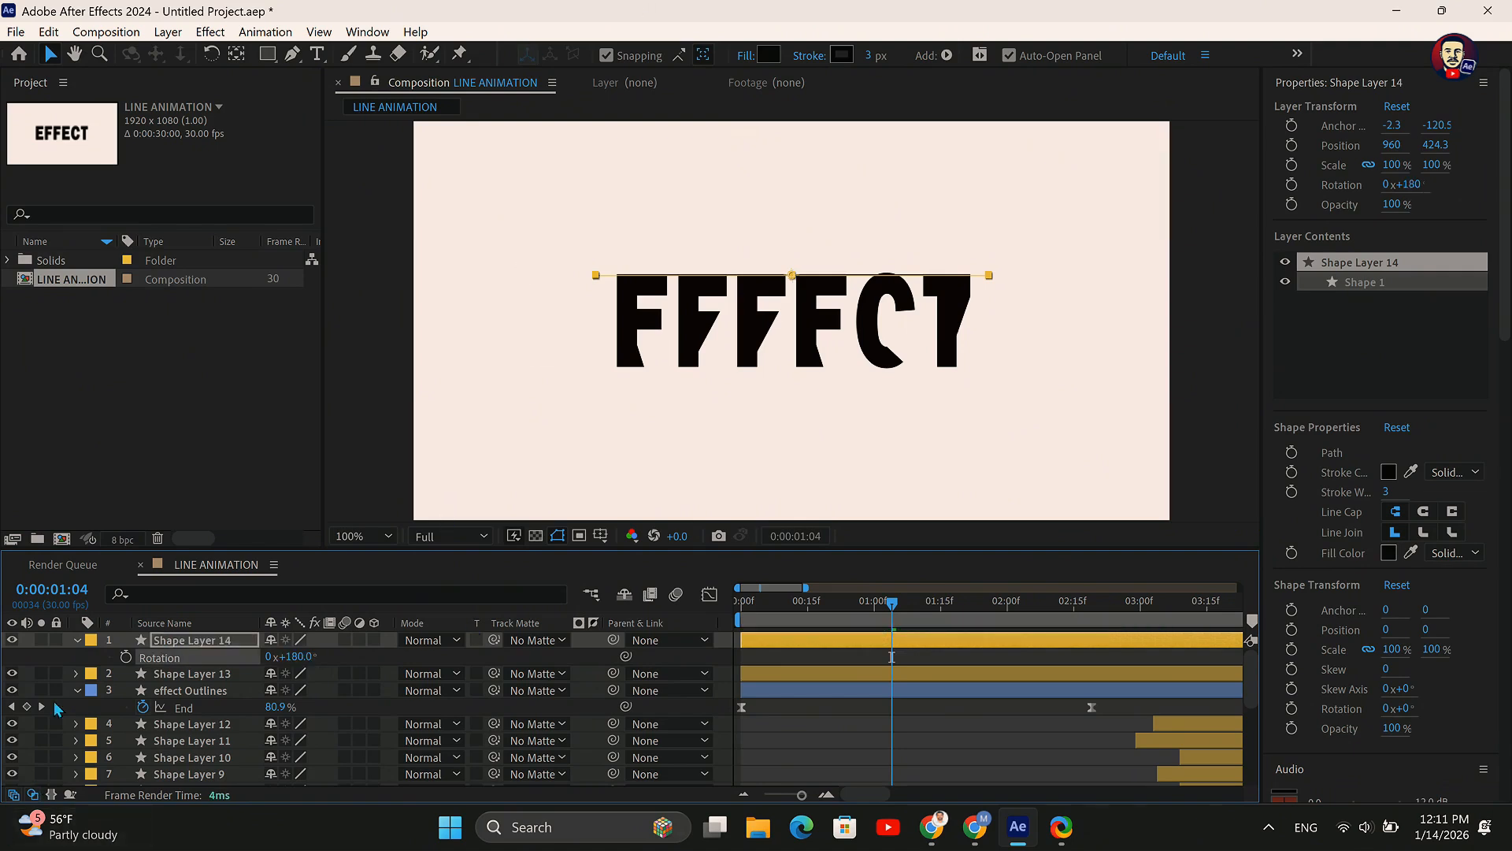
key(Delete)
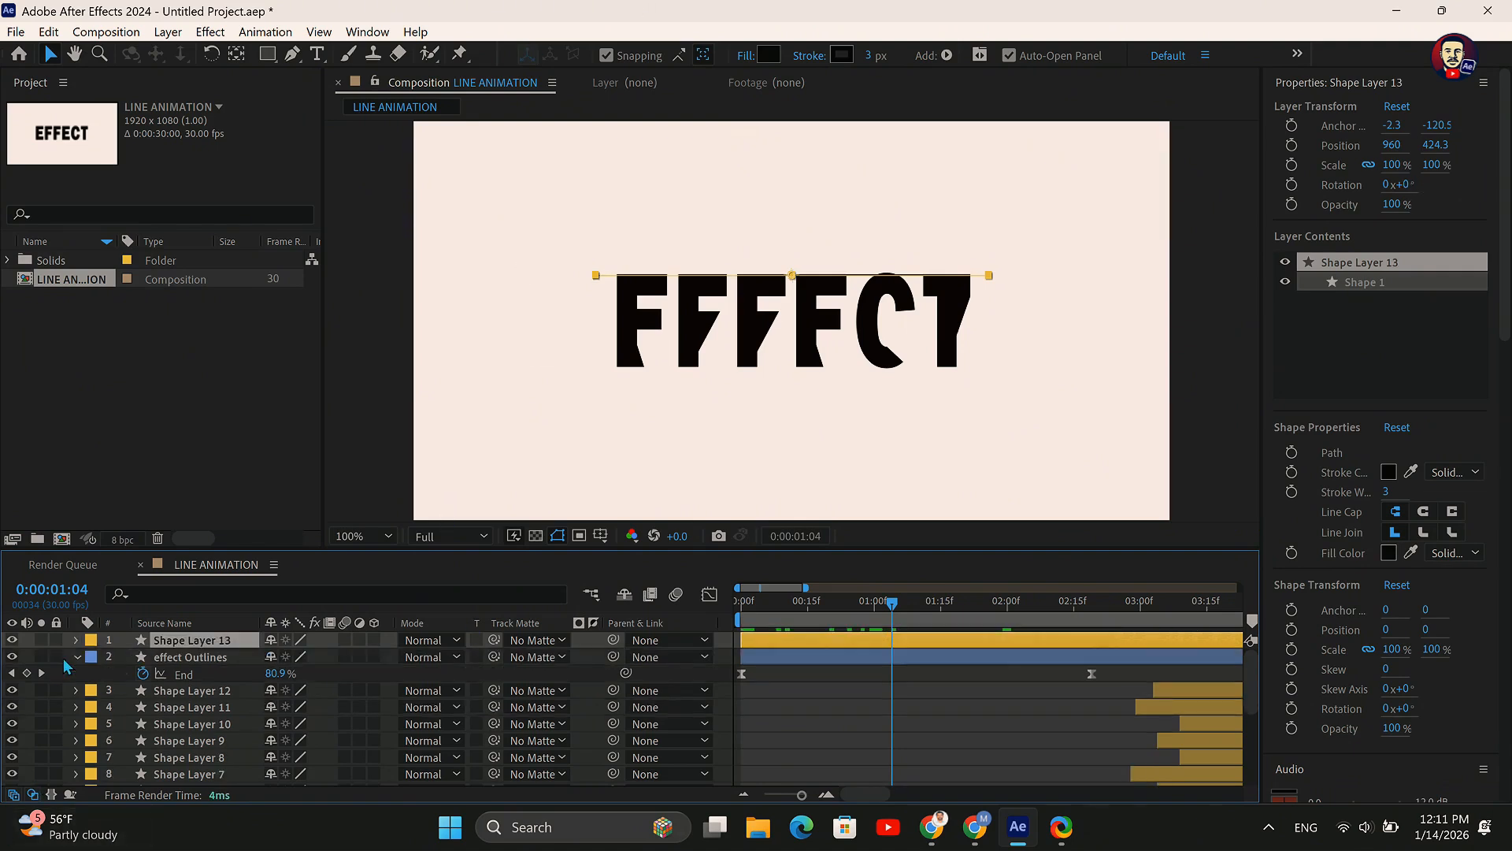
key(Delete)
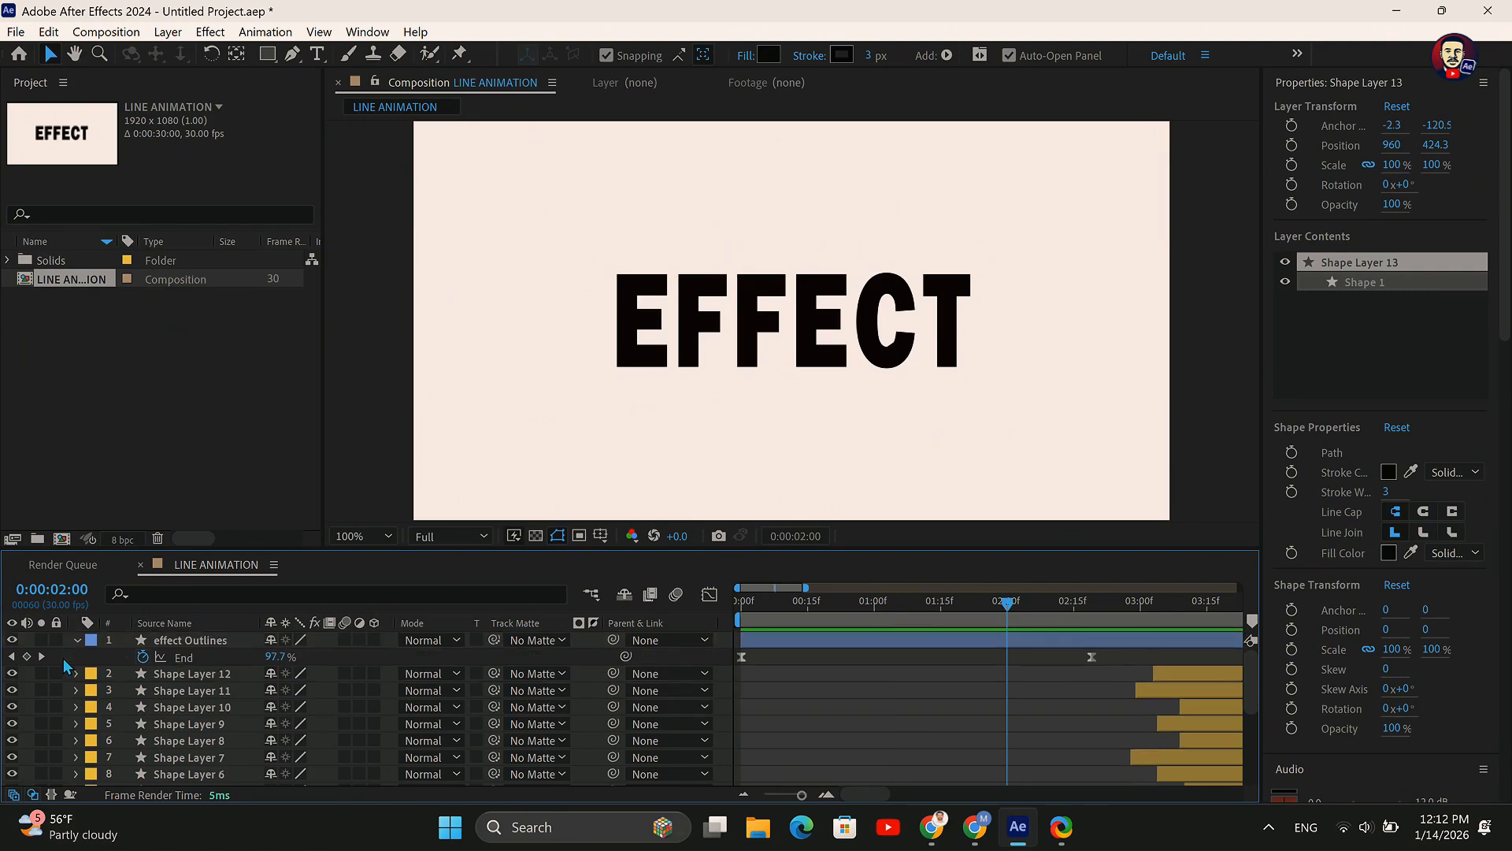
key(ctrl+z)
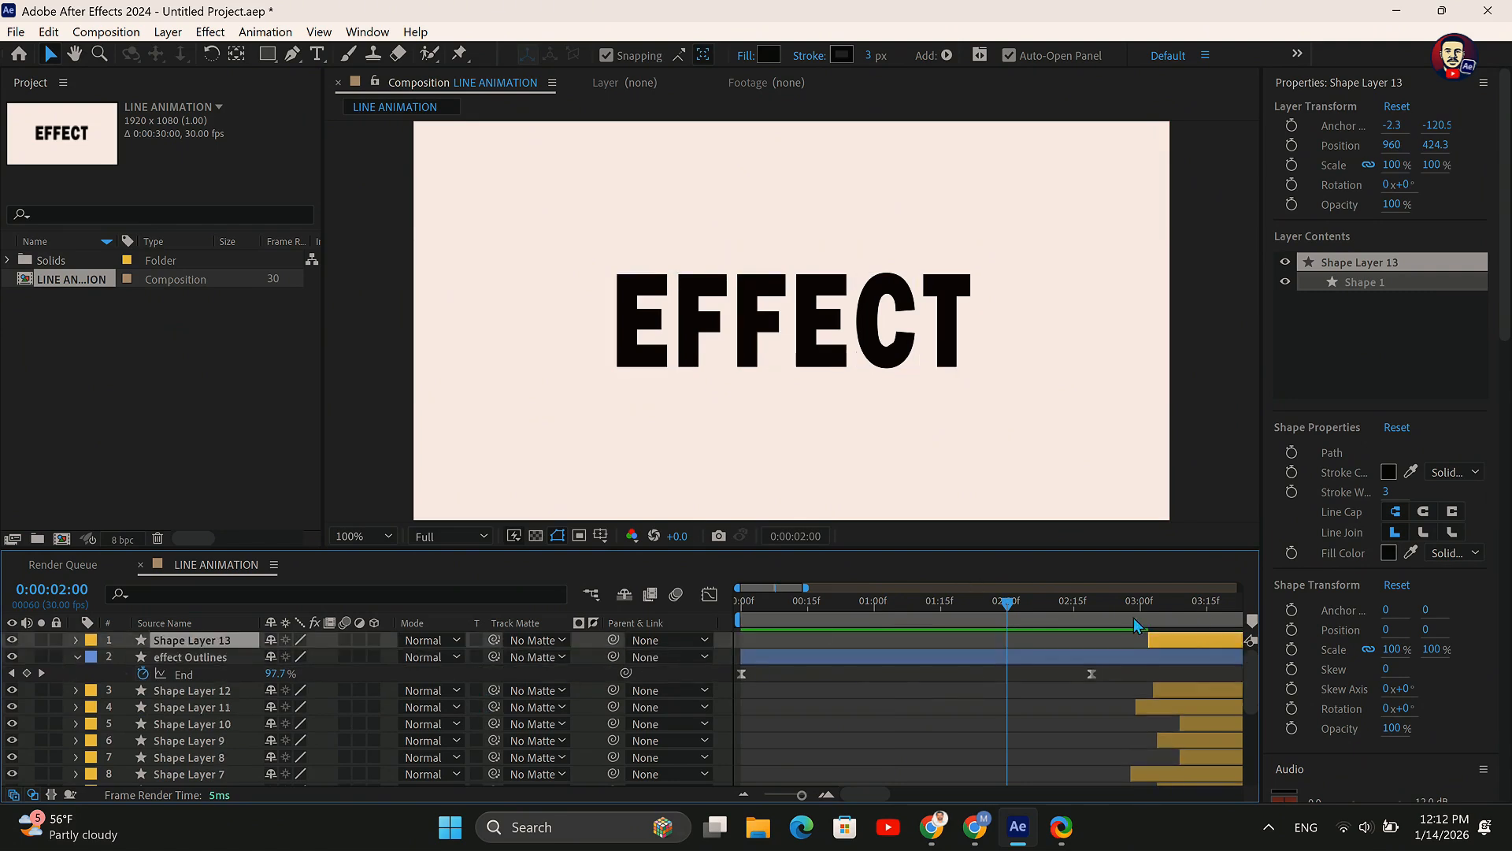
Shift Shape Layer 13 to start at 0 seconds and give it and effect Outlines the Purple label color
drag(1196, 642, 791, 645)
drag(1008, 603, 881, 706)
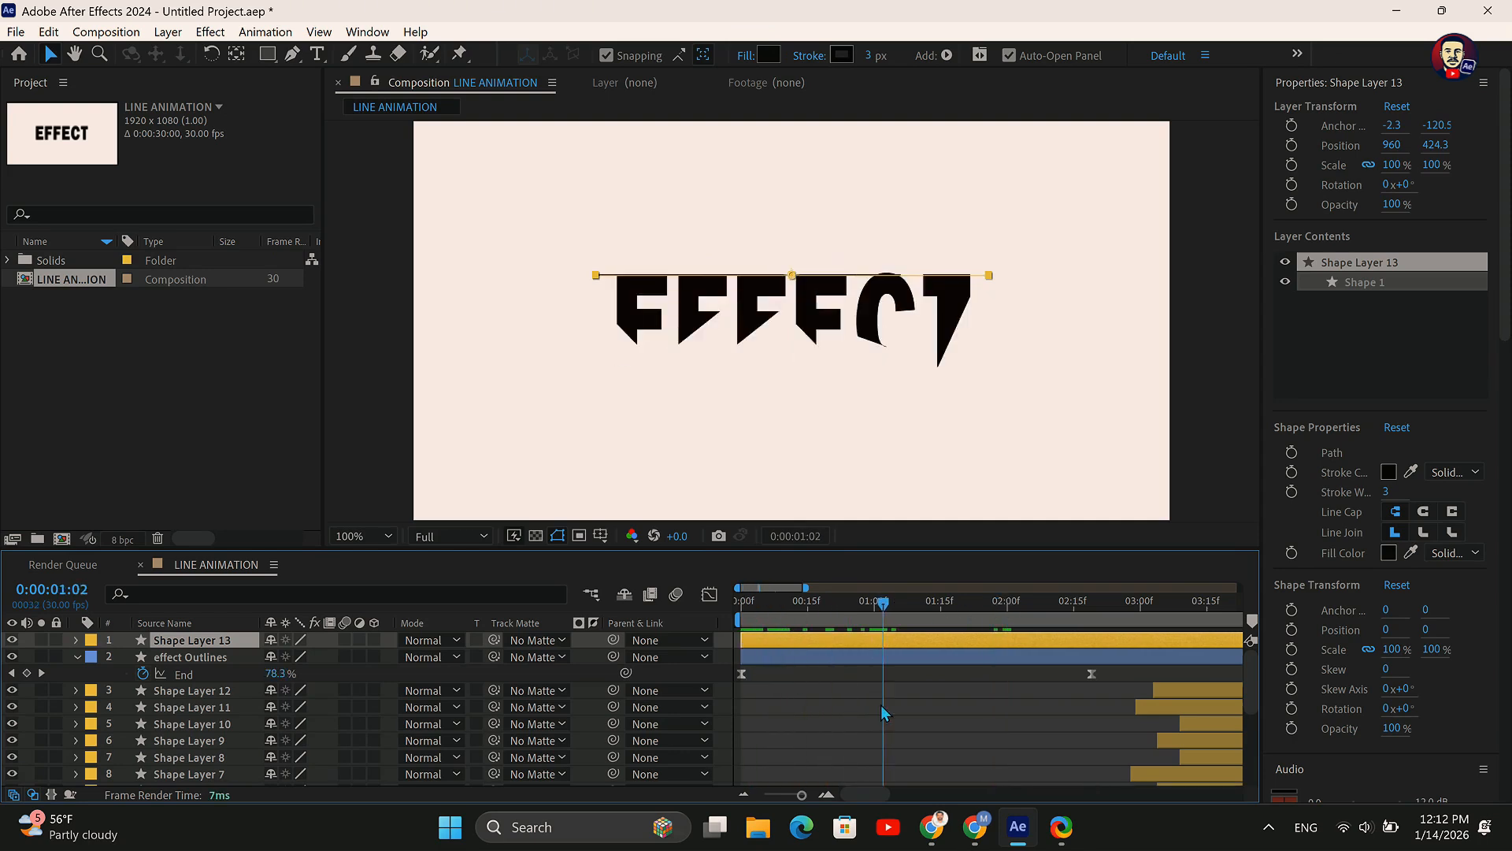
ctrl+click(169, 660)
click(93, 647)
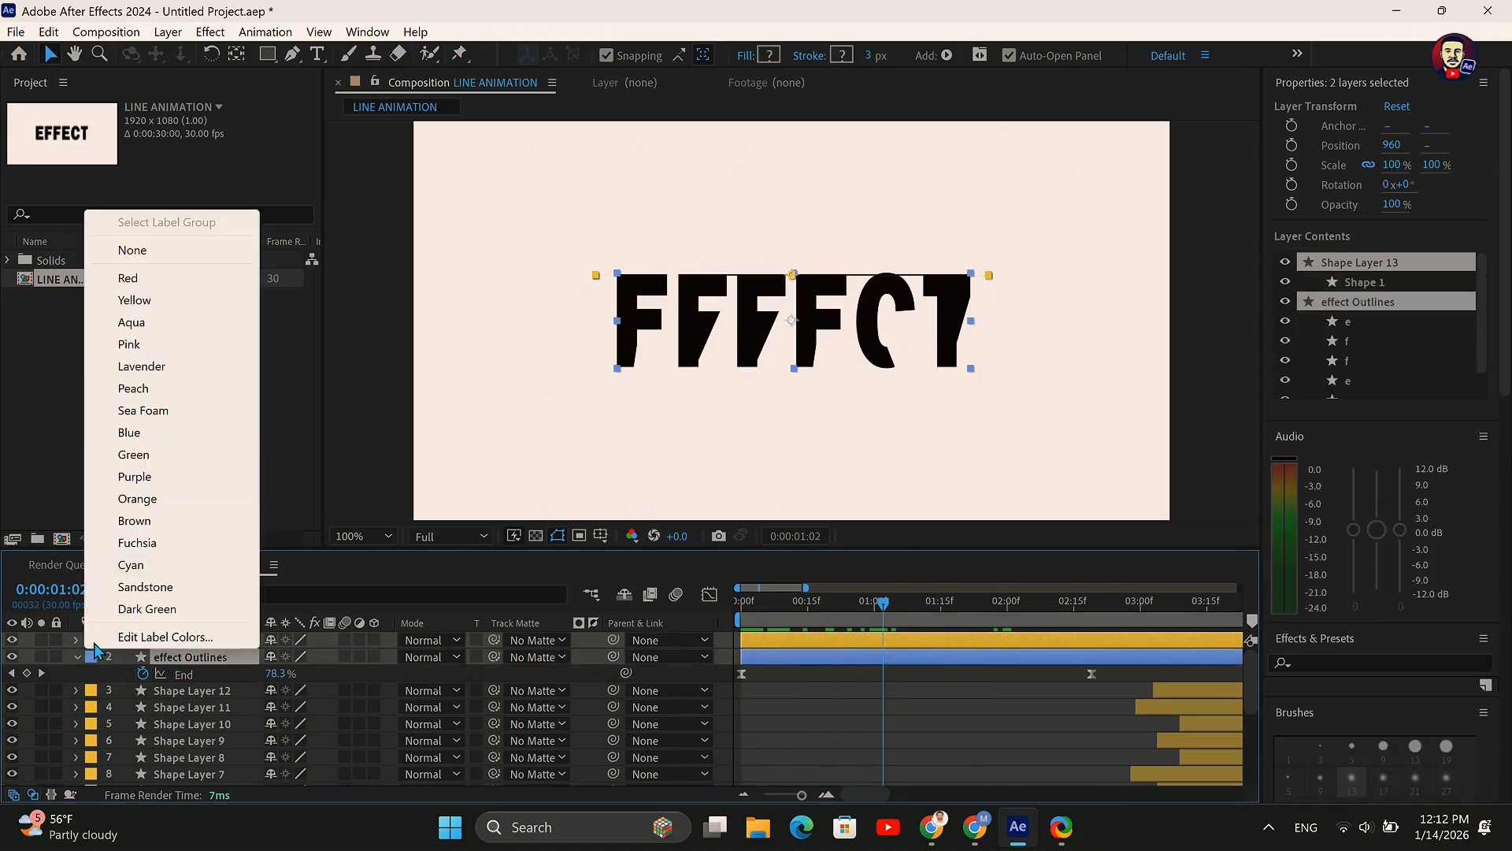
click(168, 493)
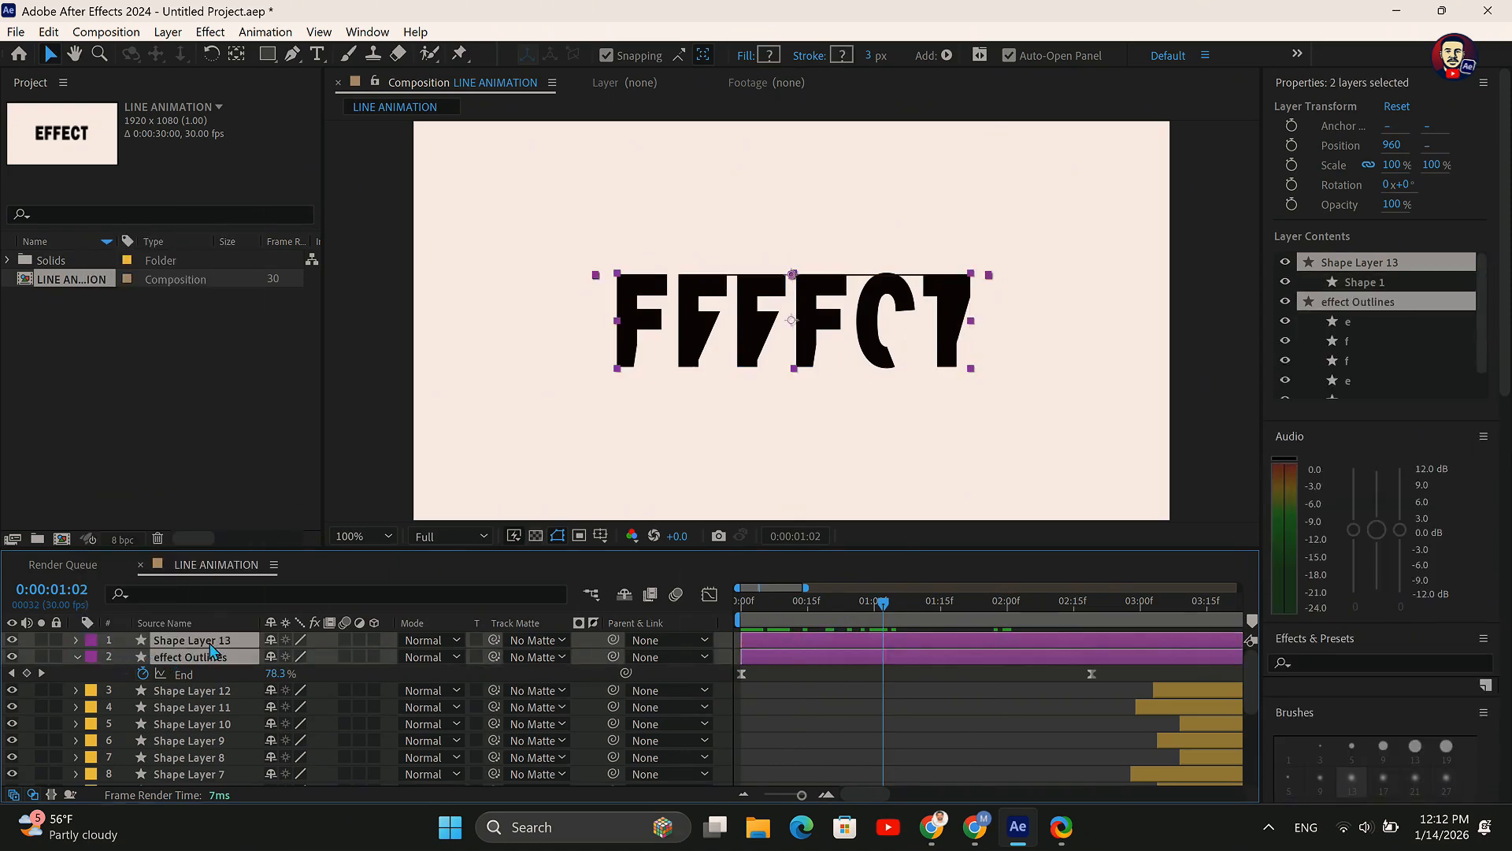
Duplicate Shape Layer 13, set the copy's rotation to 180°, and move it down to the bottom edge of the word EFFECT
key(ctrl+d)
key(Delete)
key(ctrl+z)
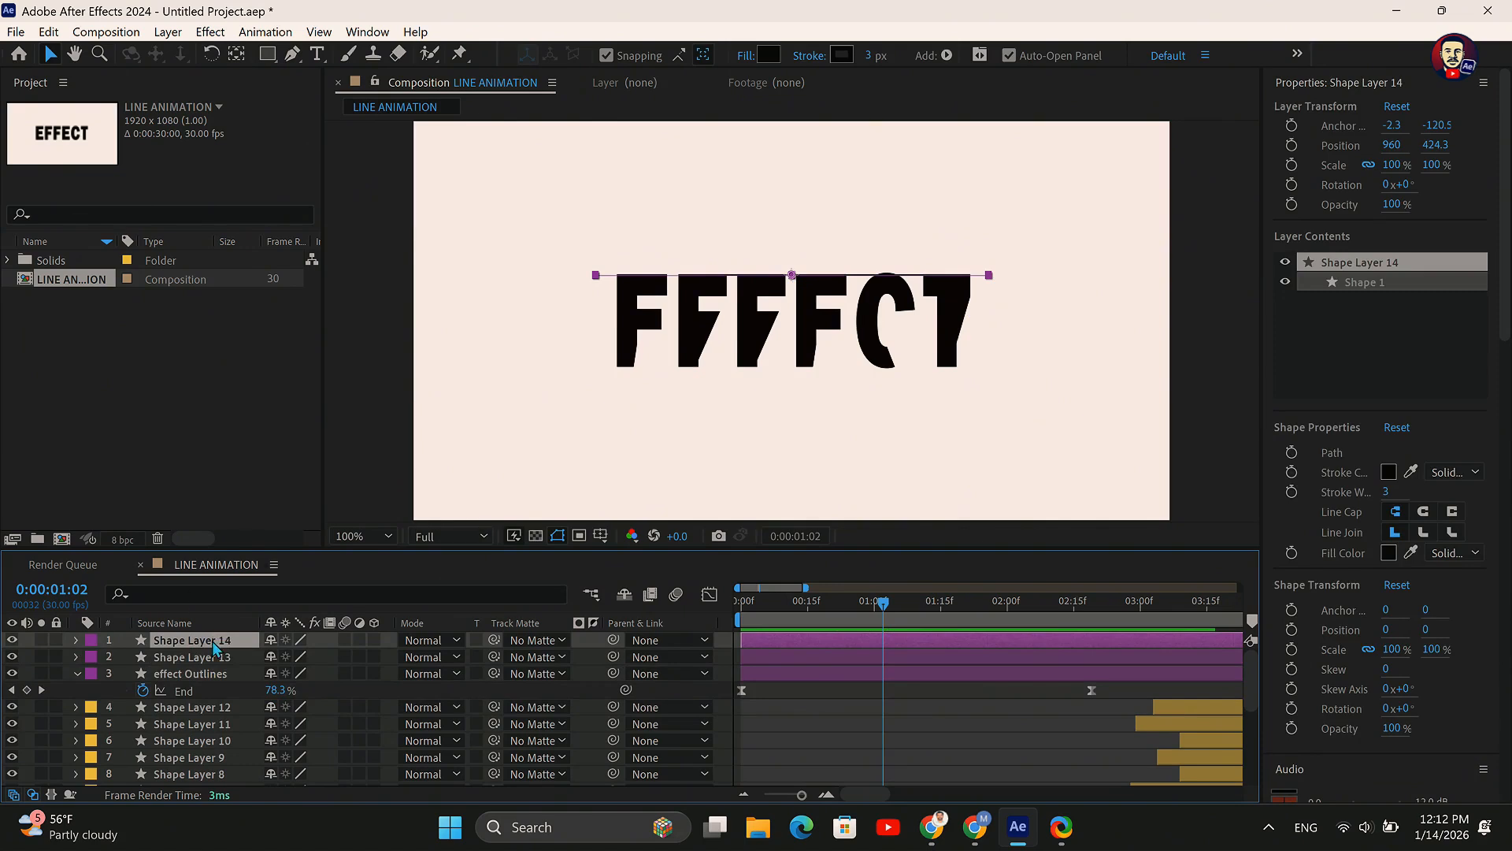
key(r)
click(295, 657)
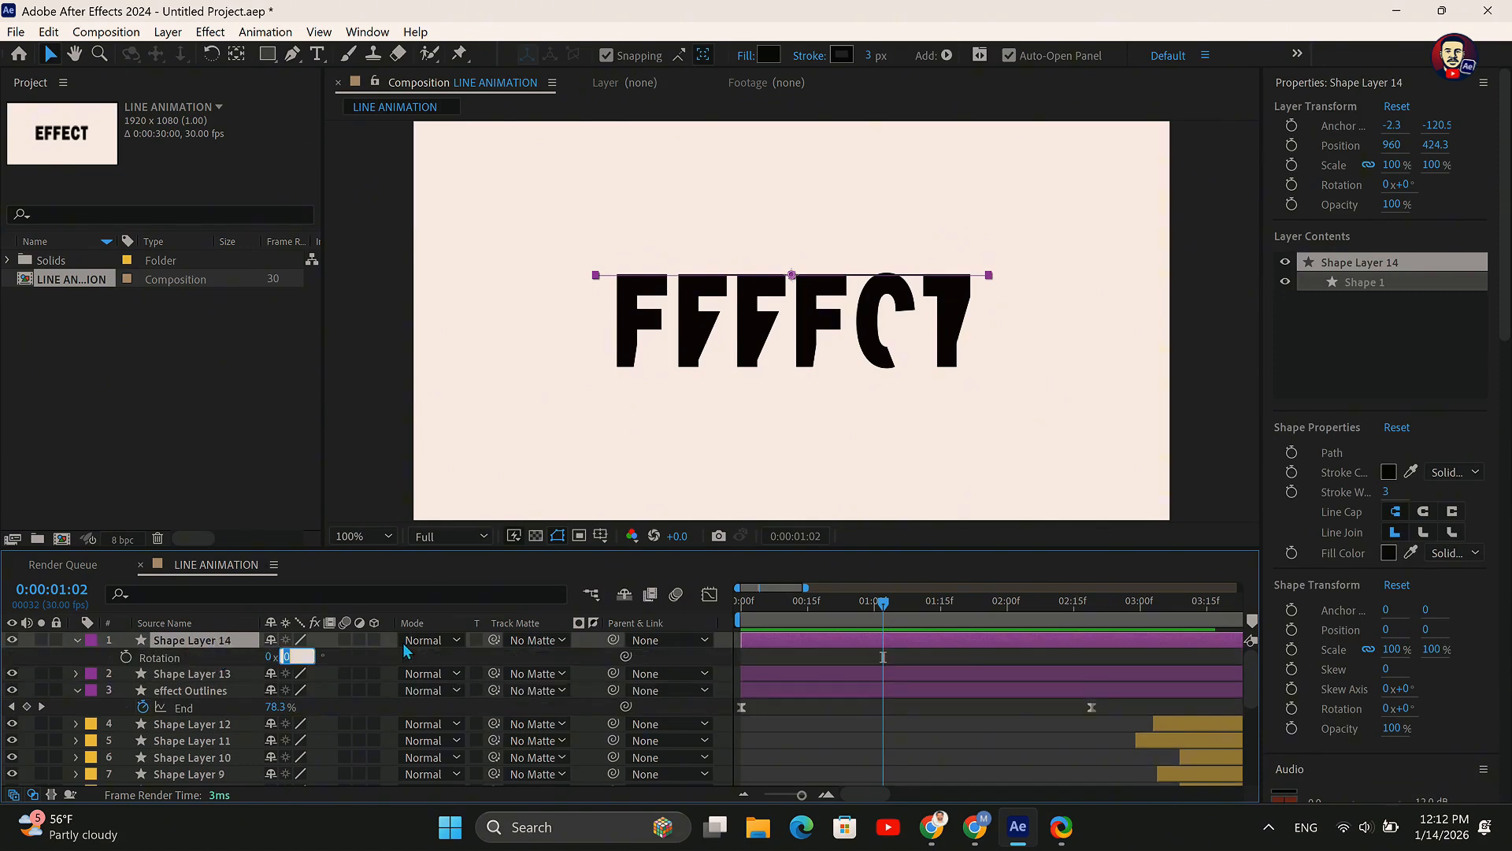
key(Return)
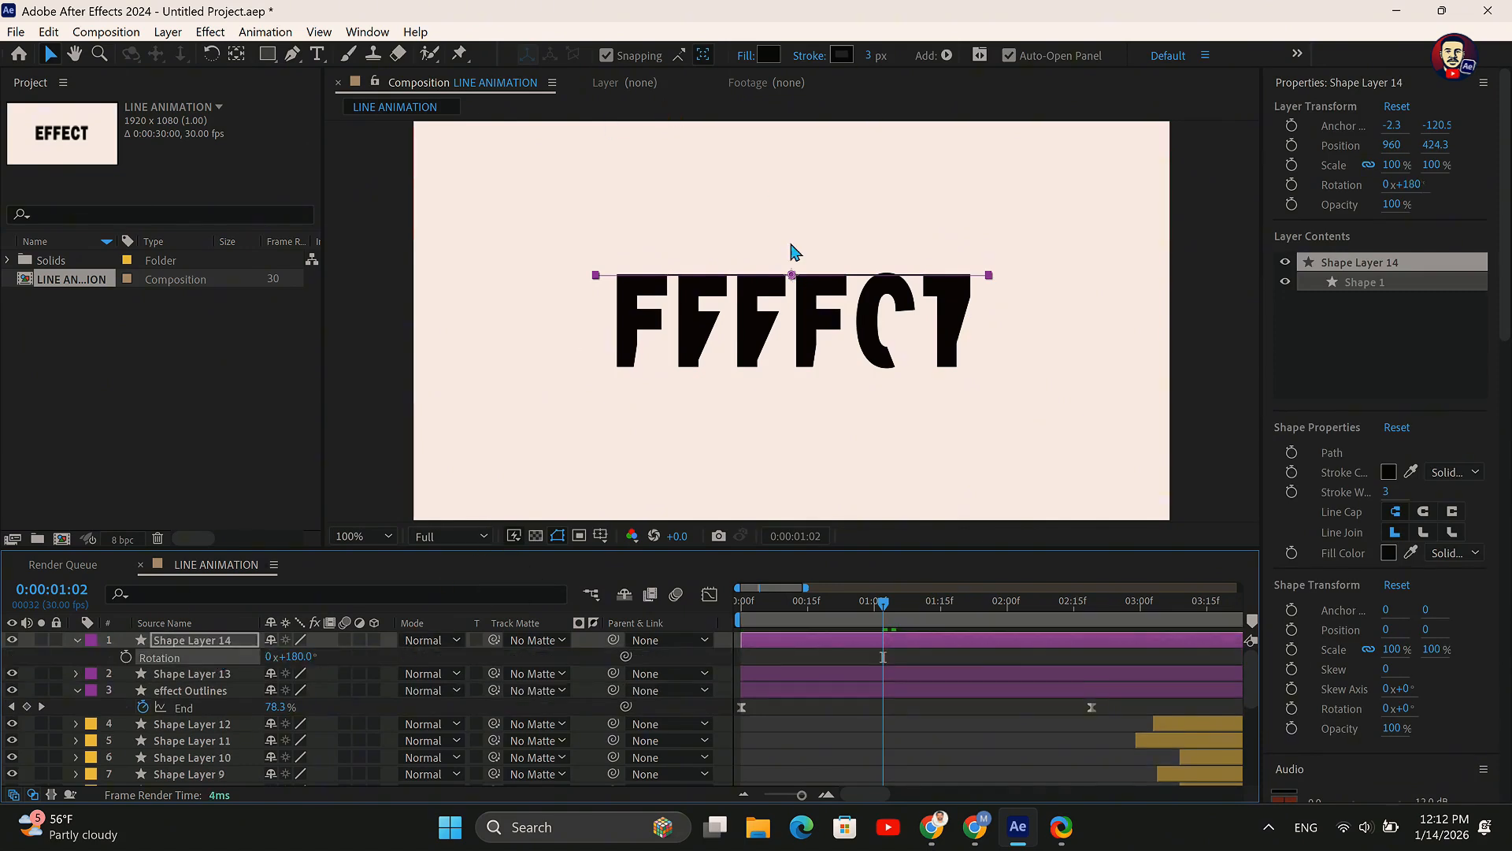
drag(791, 281, 794, 370)
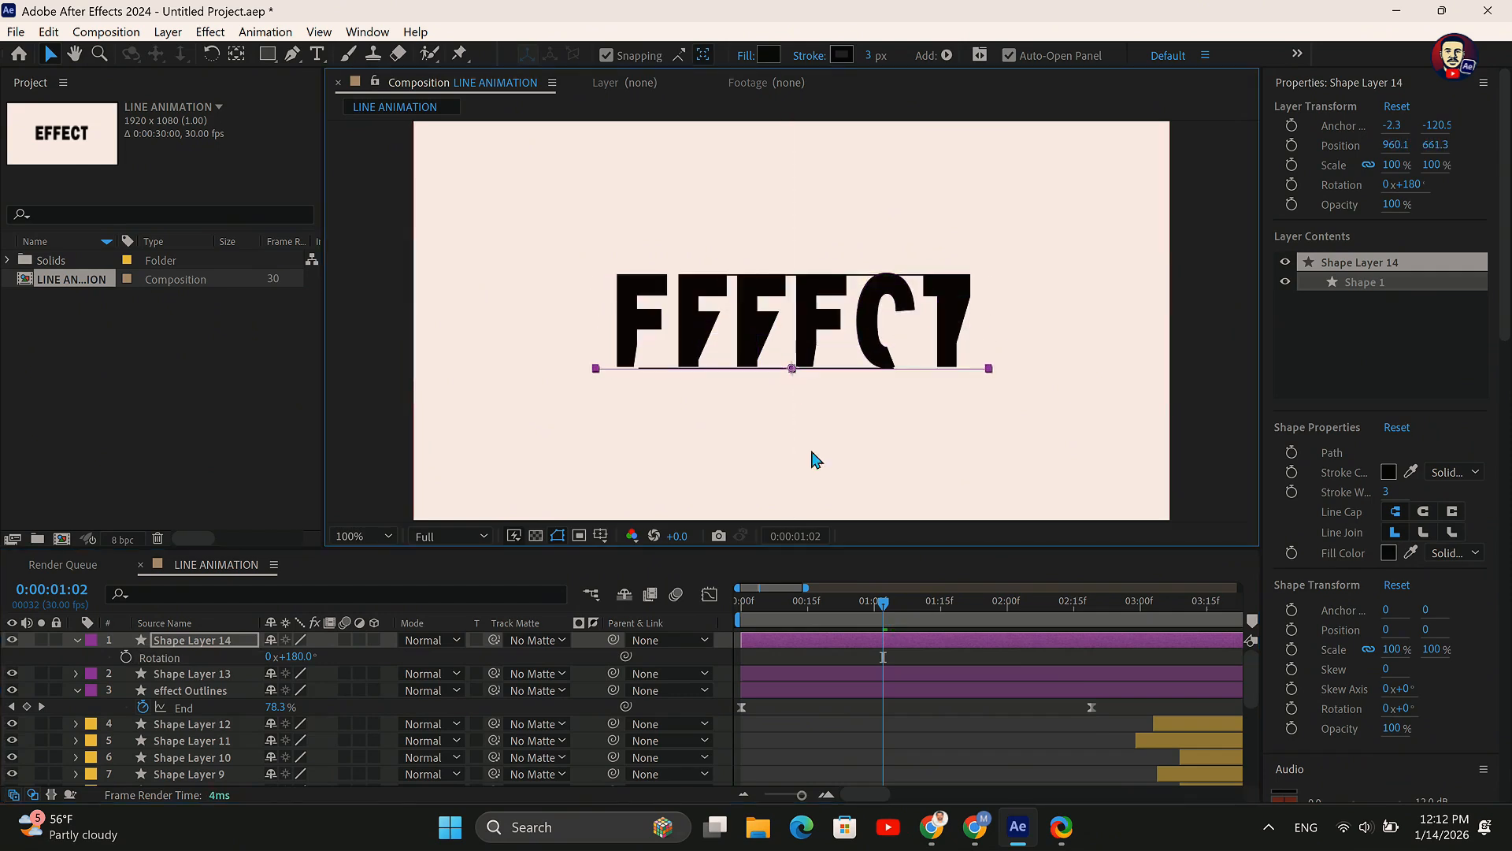
drag(883, 606, 878, 611)
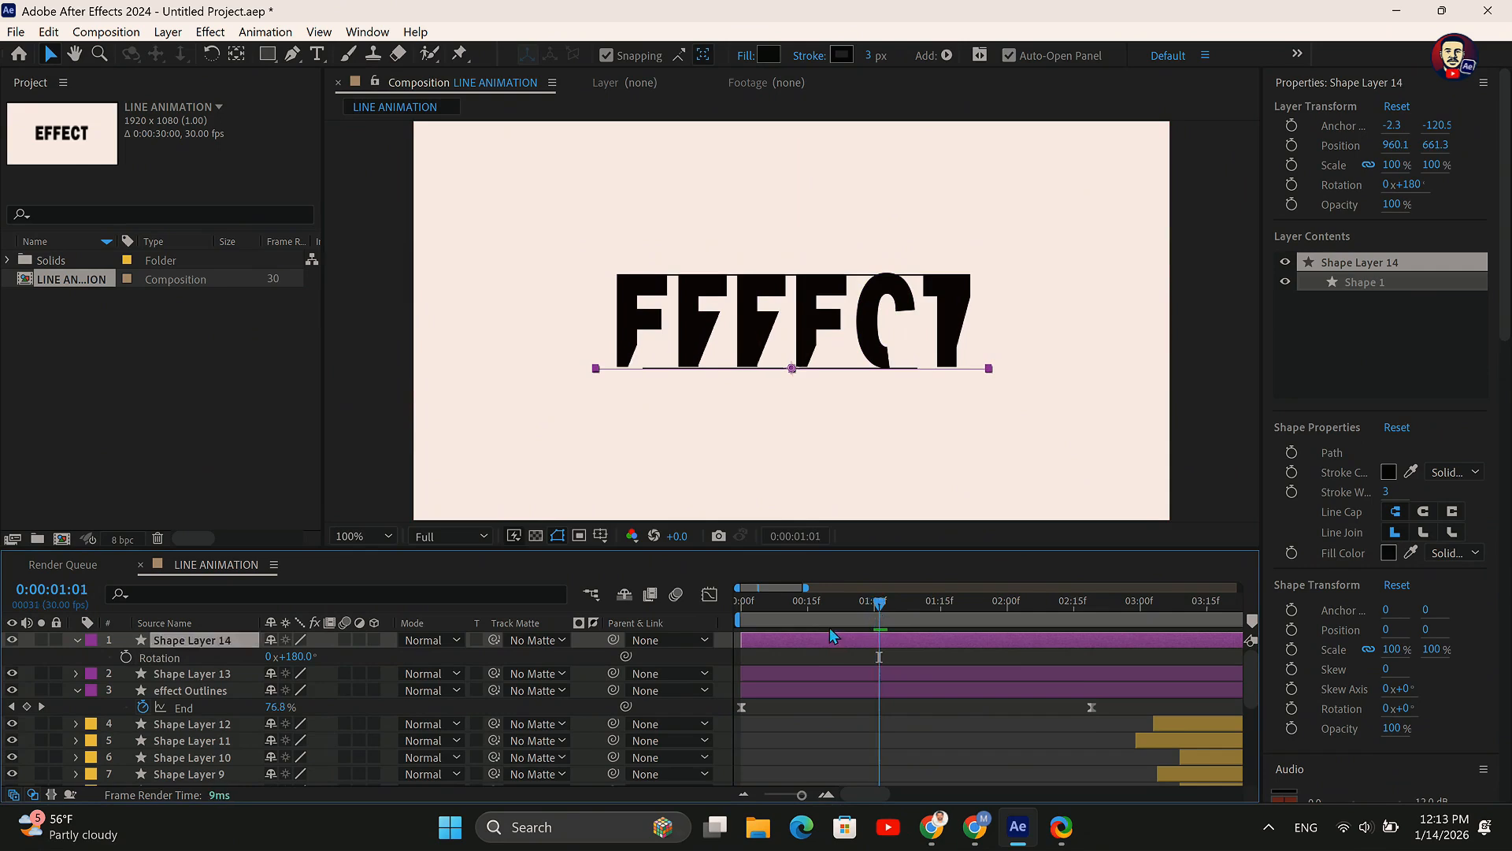
Duplicate Shape Layer 14, set the copy's rotation to 90°, and align this vertical line with the left edge of the first E
key(ctrl+d)
key(r)
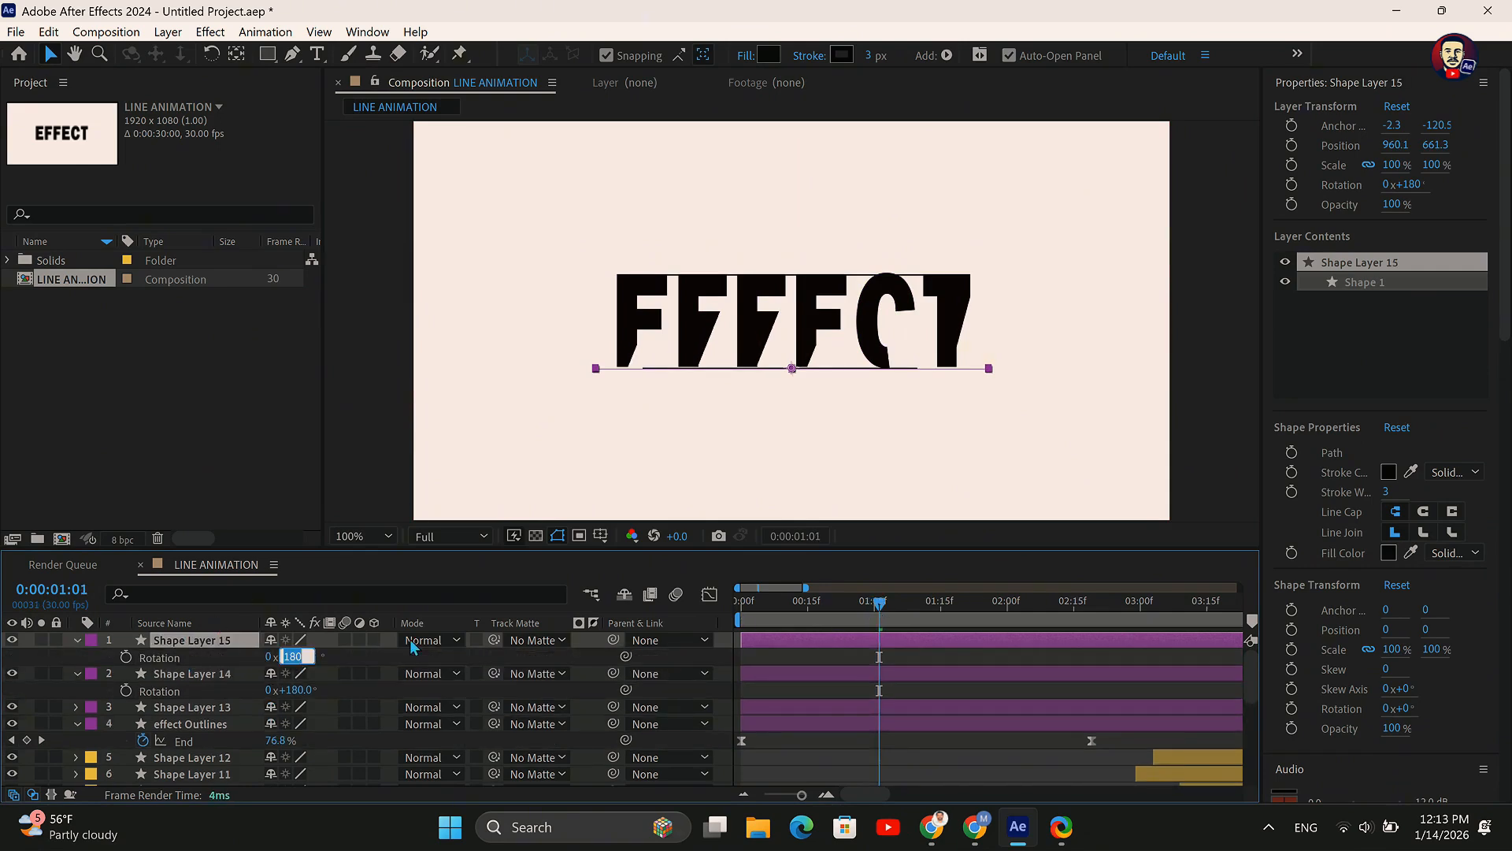
key(Return)
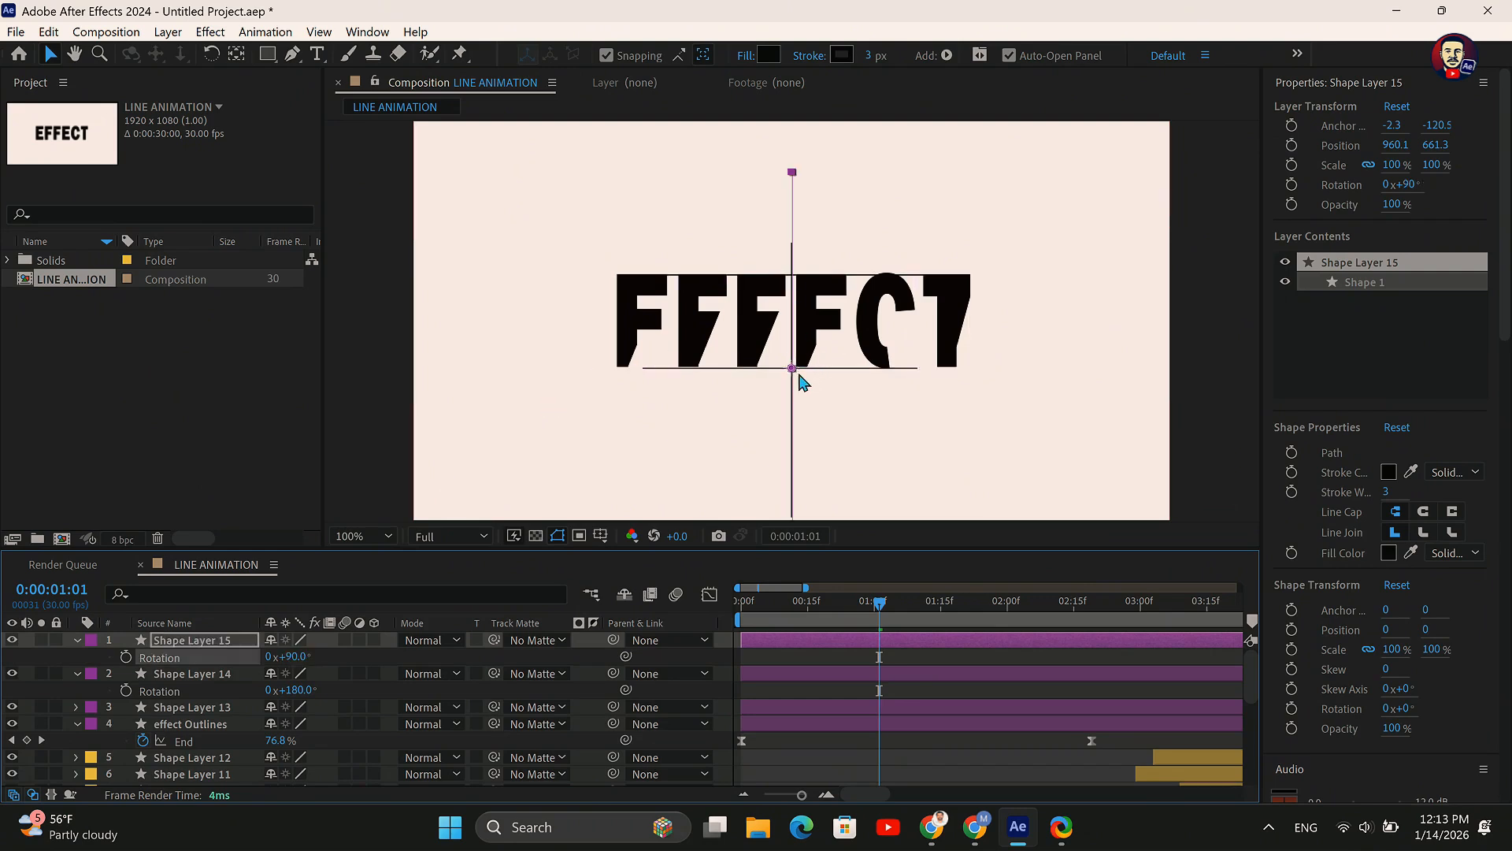
drag(793, 369, 861, 368)
Duplicate the vertical line five times, aligning the copies with the left edges of the remaining letters F, F, E, C and T
key(ctrl+d)
key(ctrl+d)
key(ctrl+d)
key(ctrl+d)
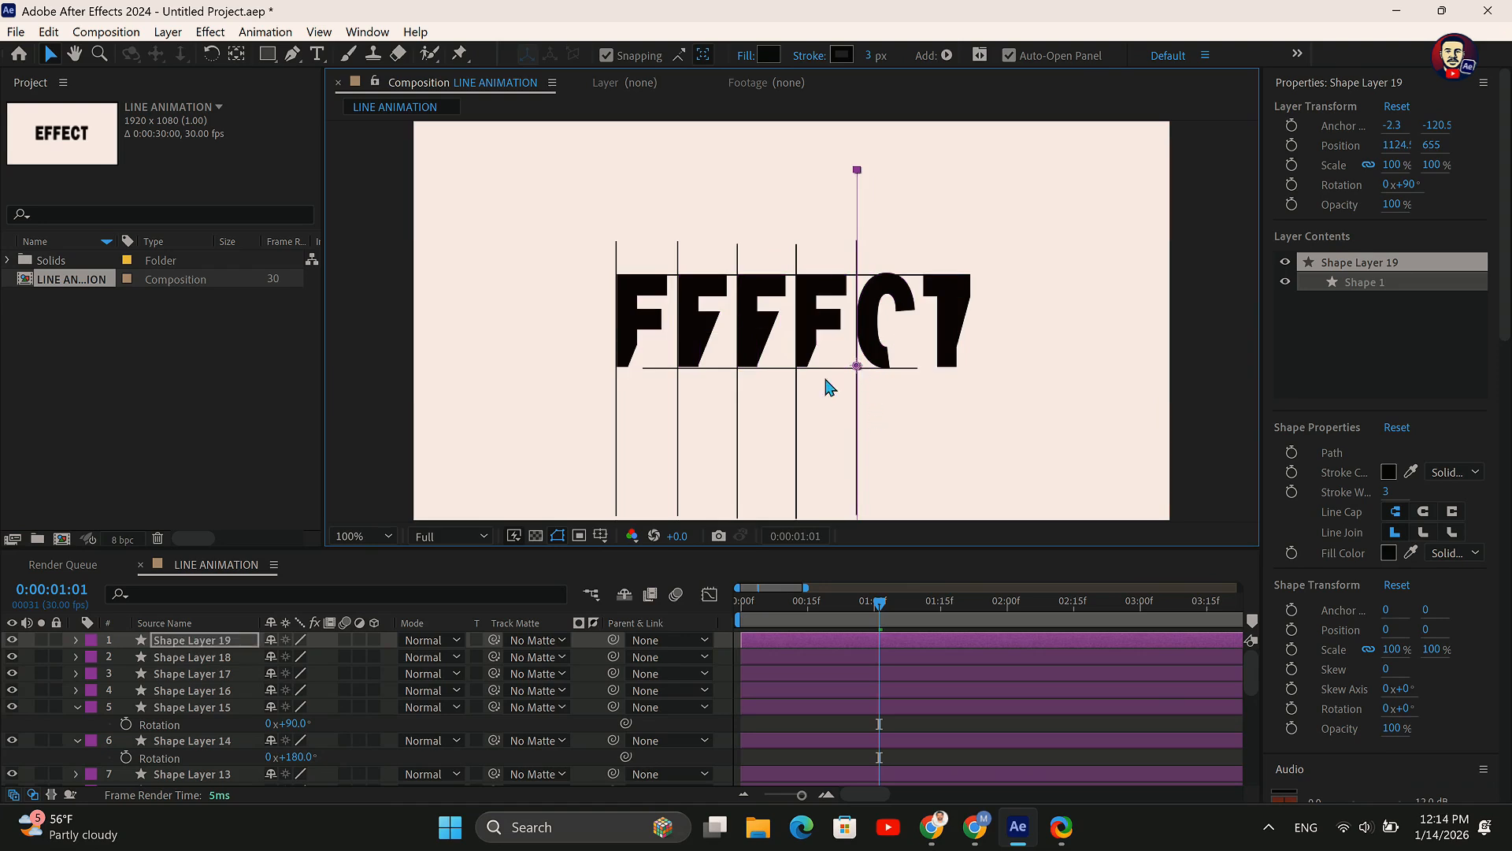
click(798, 370)
drag(856, 370, 926, 374)
key(ctrl+d)
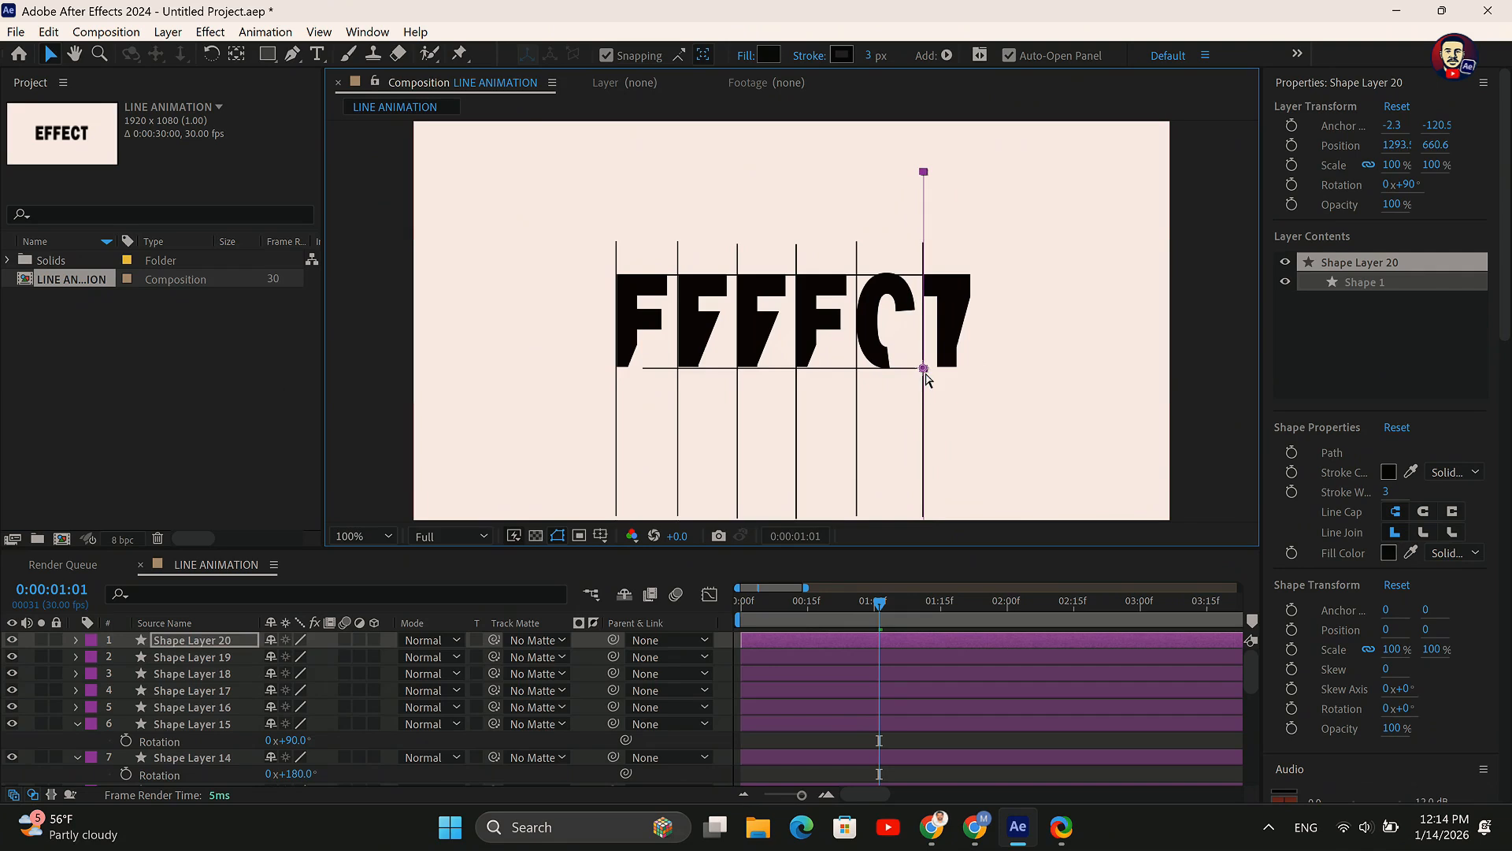
Duplicate Shape Layer 20, set the copy's rotation to 270°, and align it with the right edge of the T
key(ctrl+d)
key(r)
click(296, 656)
text(27)
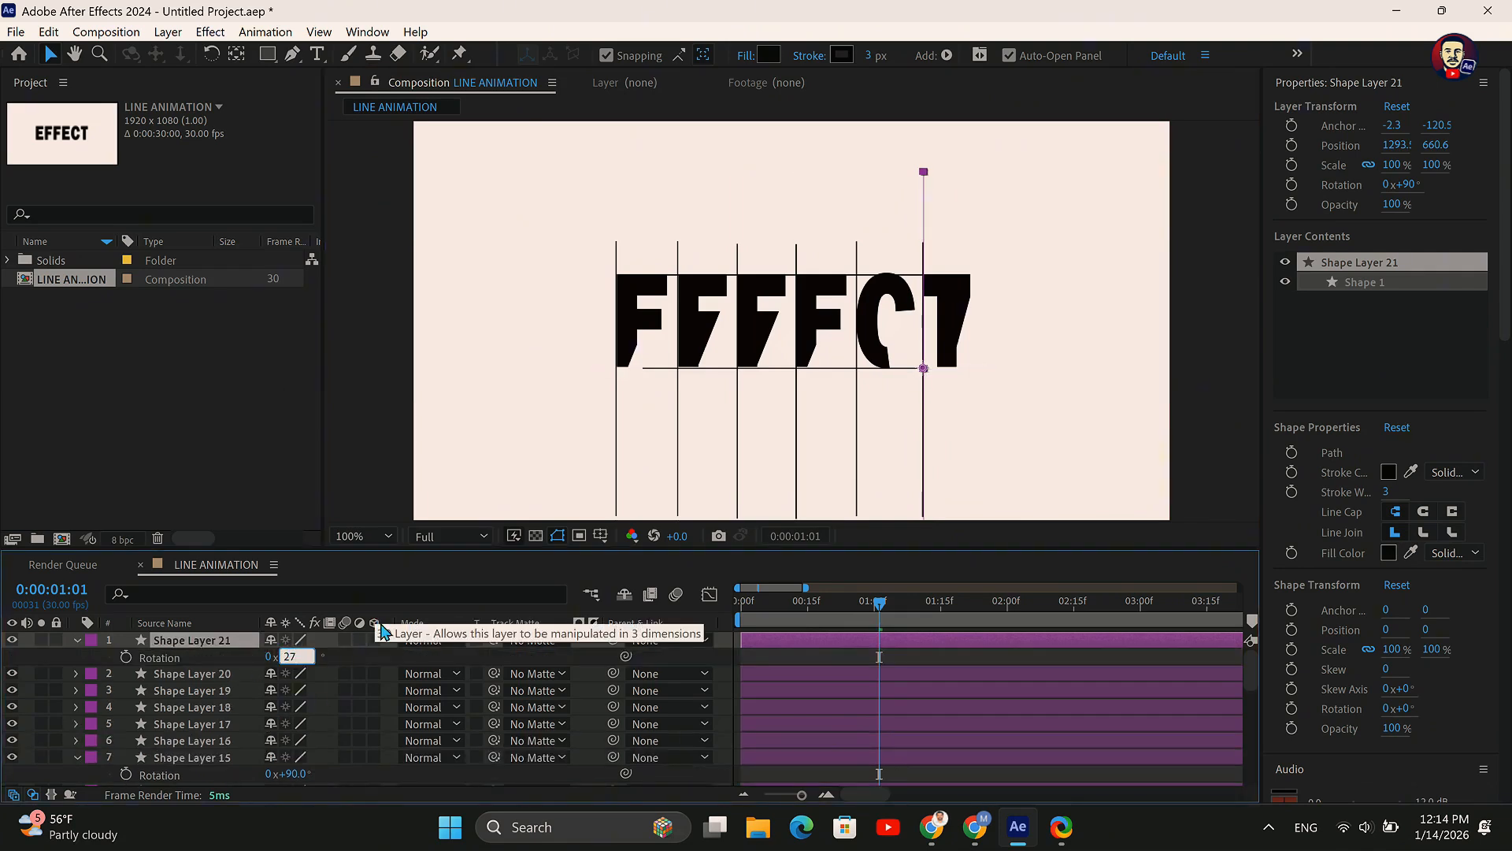
text(0)
key(Return)
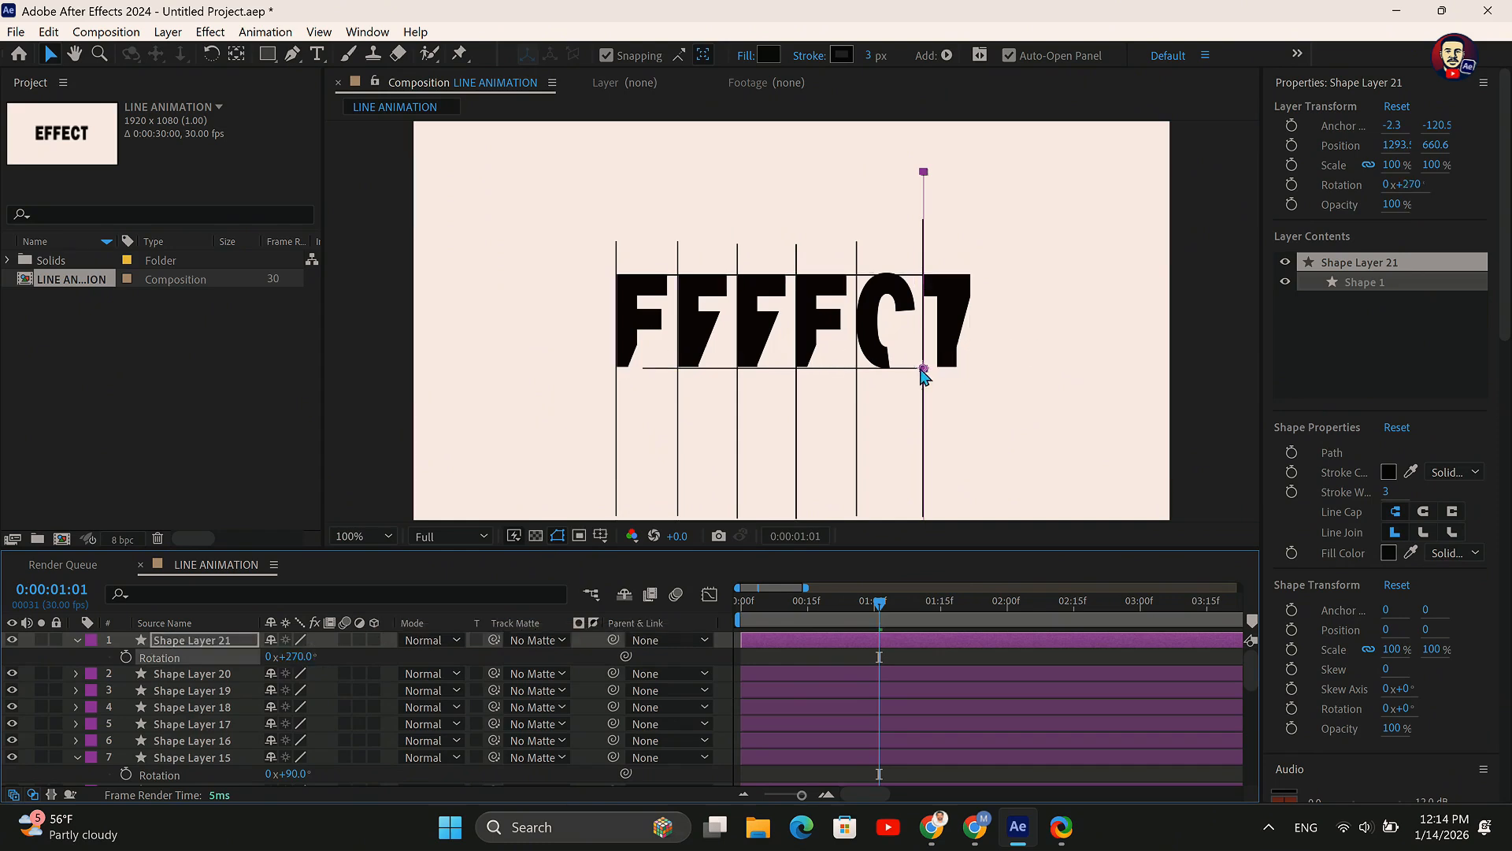
drag(926, 370, 971, 367)
mouse_move(881, 602)
mouse_down()
mouse_move(982, 588)
mouse_move(880, 605)
mouse_up()
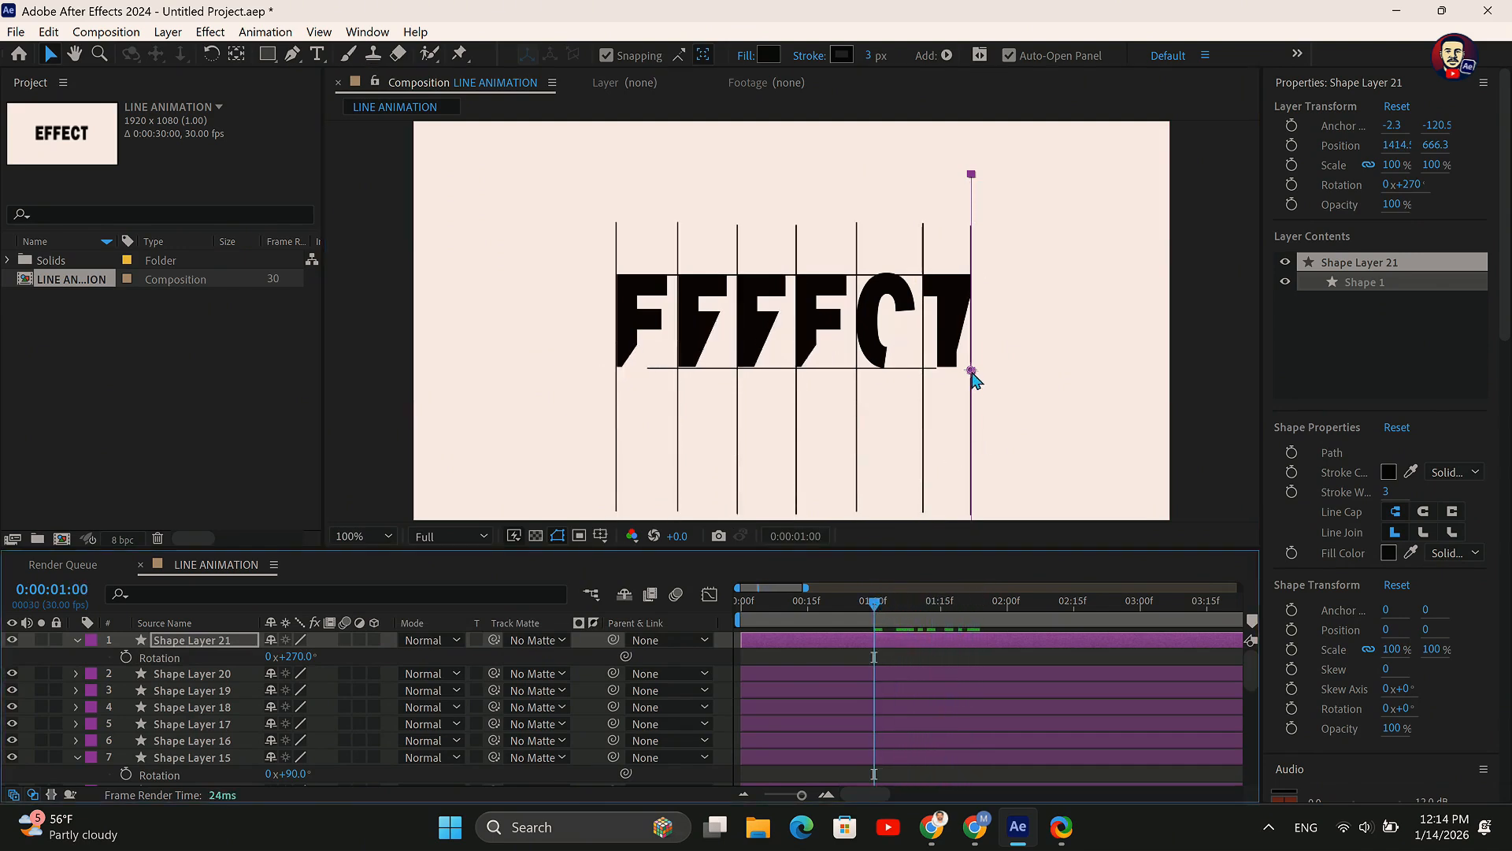
Duplicate the 270° line five times, aligning the copies with the right edges of the other letters back to the first E
key(ctrl+d)
drag(971, 372, 670, 373)
key(ctrl+d)
key(ctrl+d)
key(ctrl+d)
key(ctrl+d)
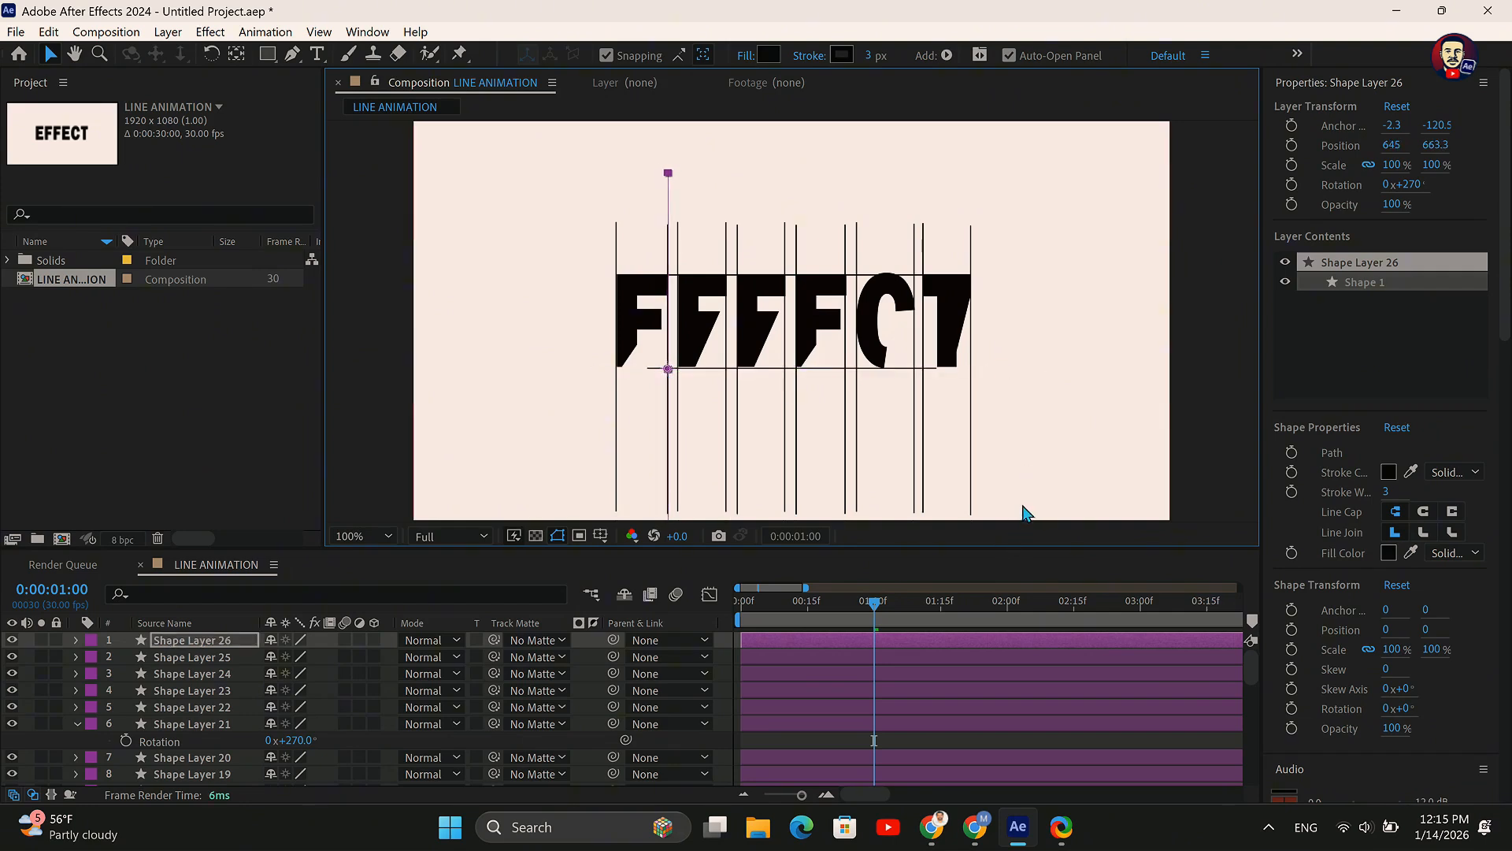
Go to the composition's first frame, select the layers from Shape Layer 26 to effect Outlines, and reveal their animated Start and End properties
drag(875, 603, 693, 632)
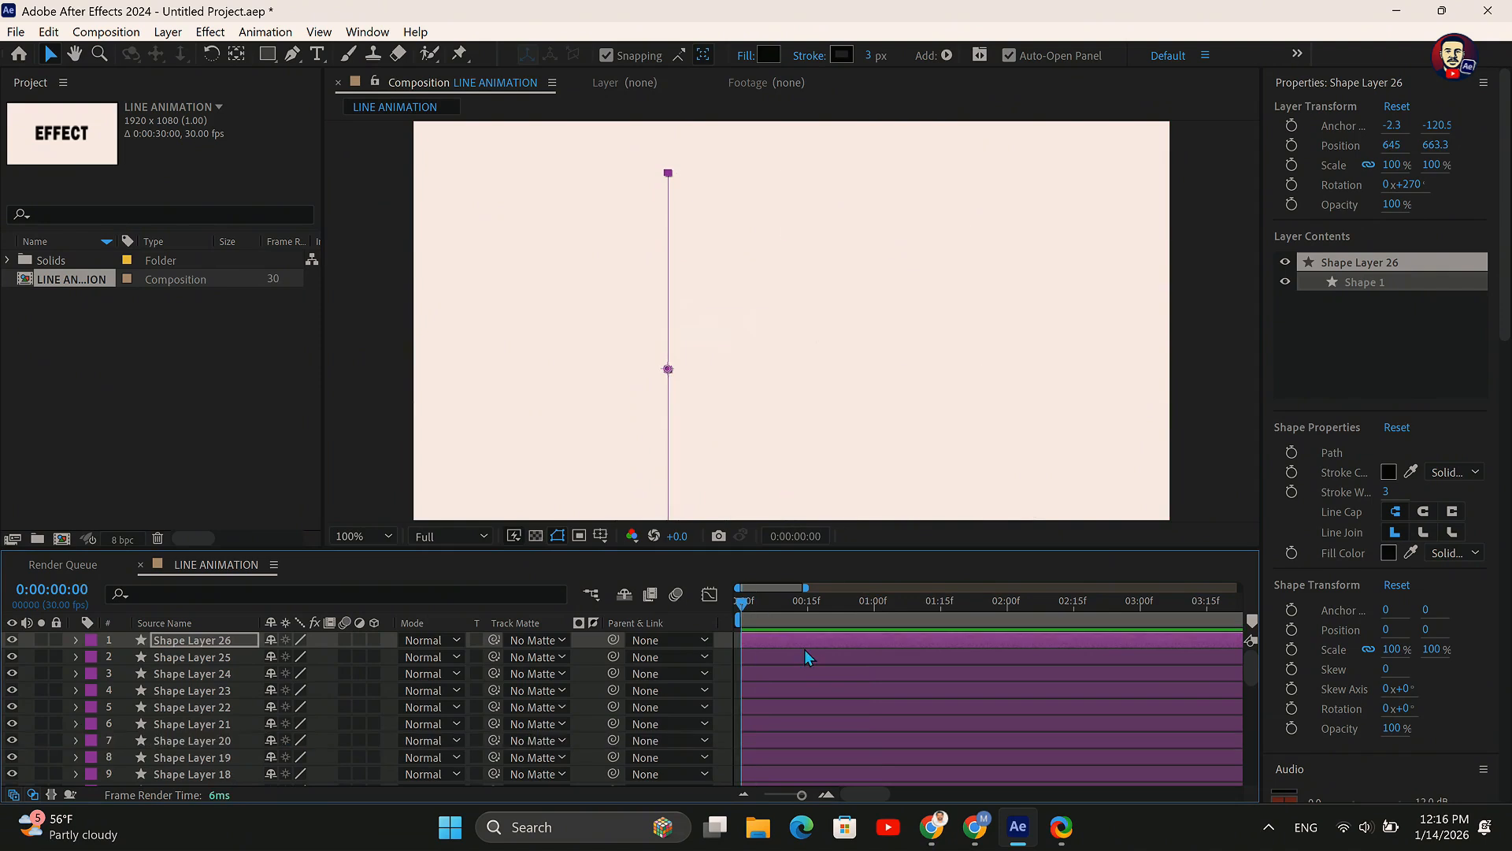
scroll(224, 640, down, 4)
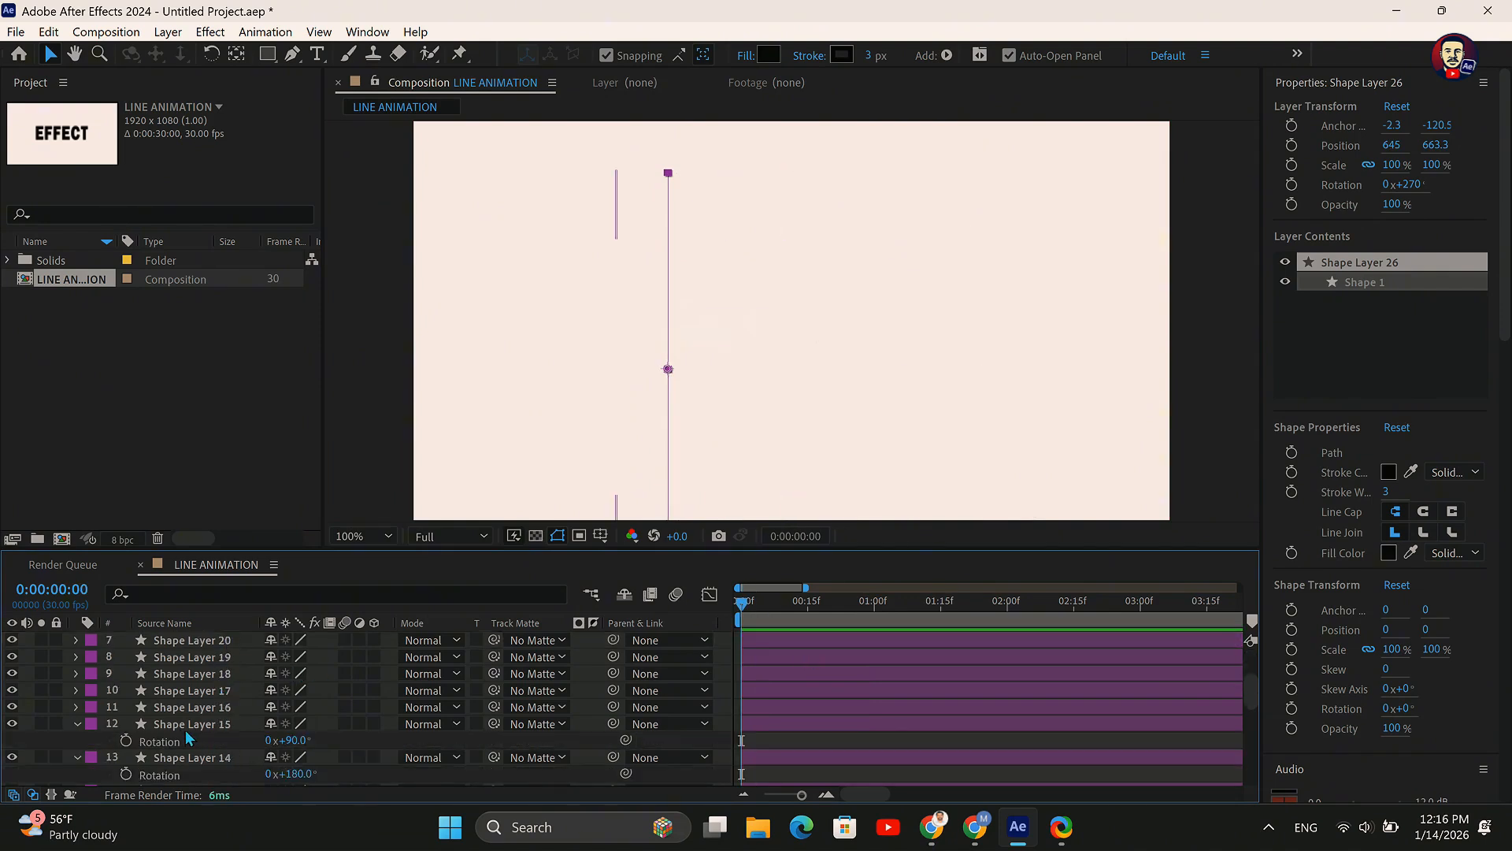
scroll(190, 741, down, 2)
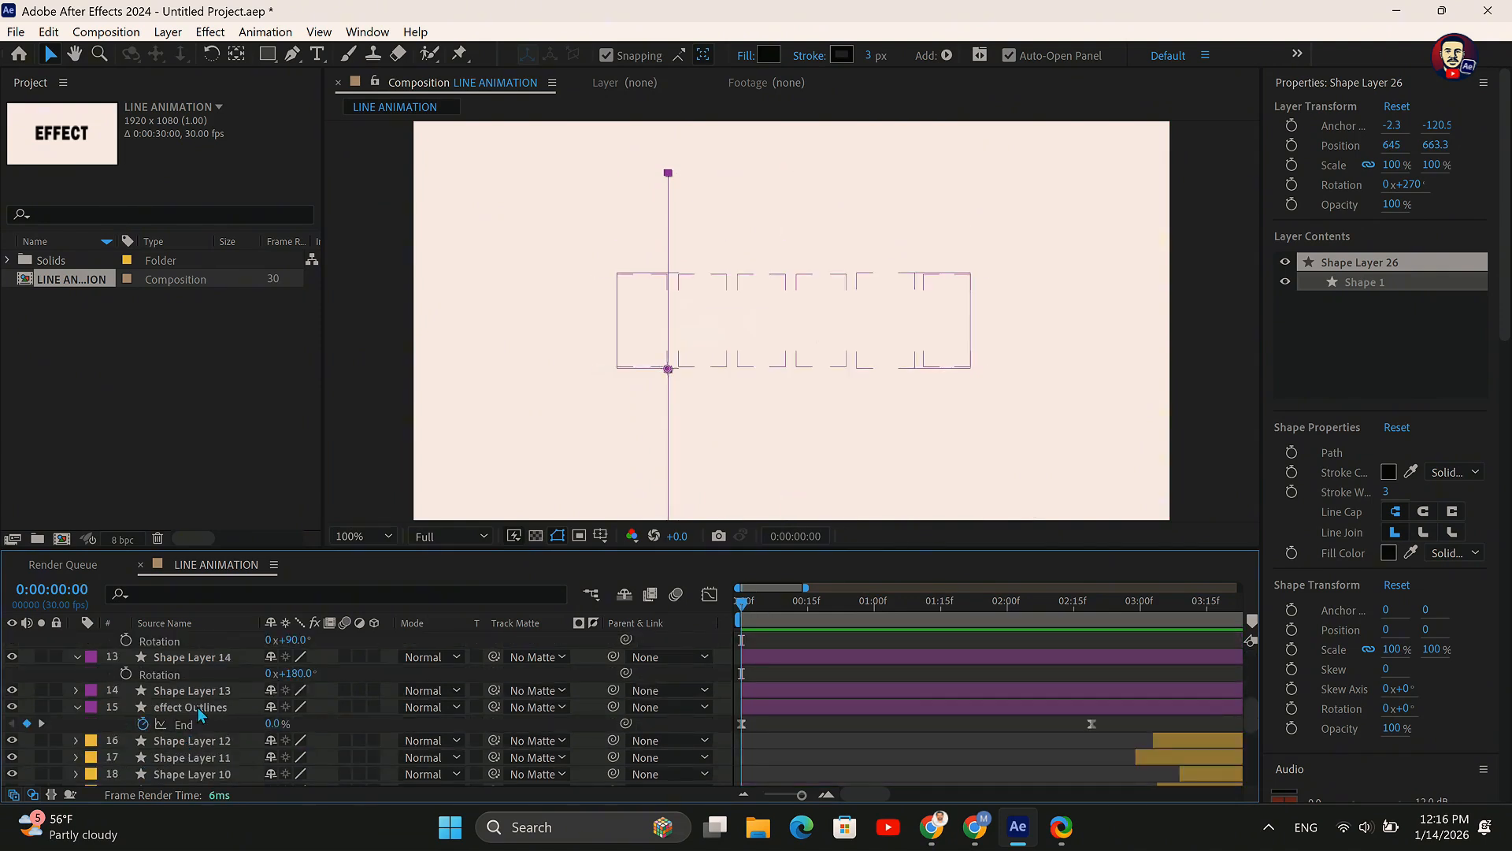
shift+click(197, 707)
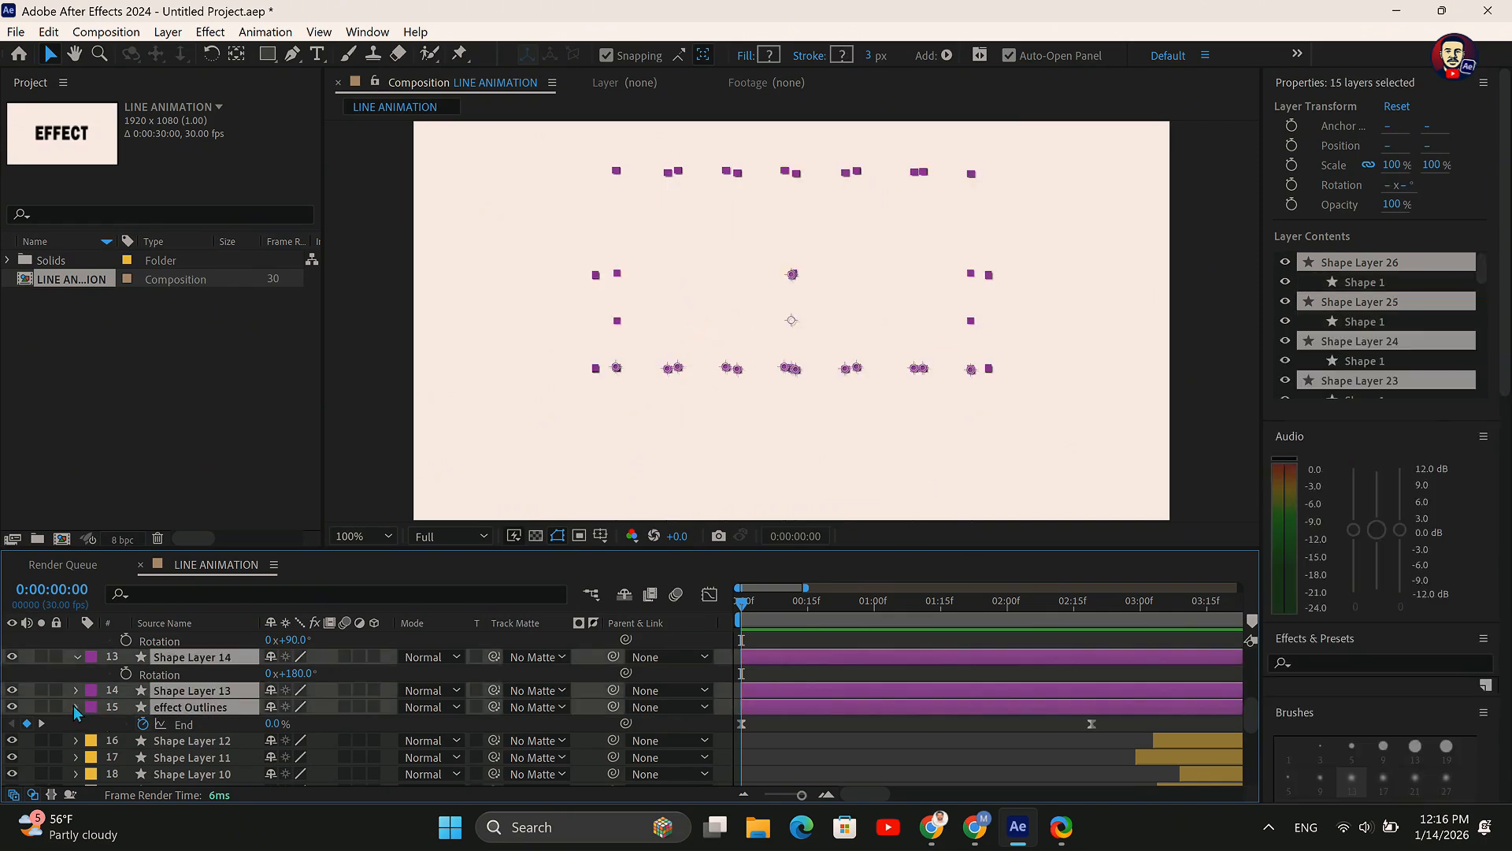
click(76, 707)
scroll(790, 693, up, 6)
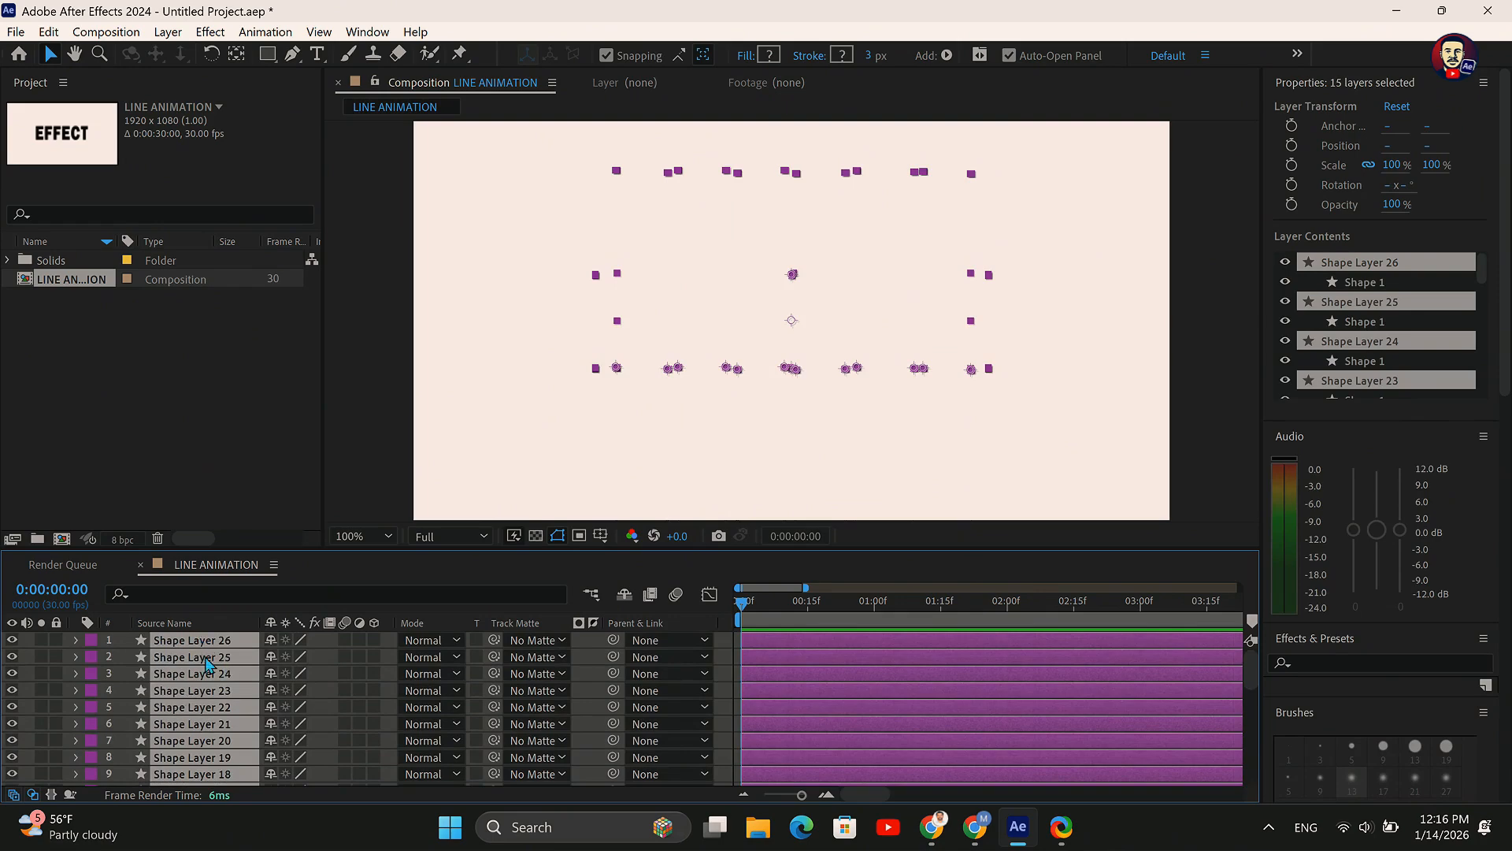
key(u)
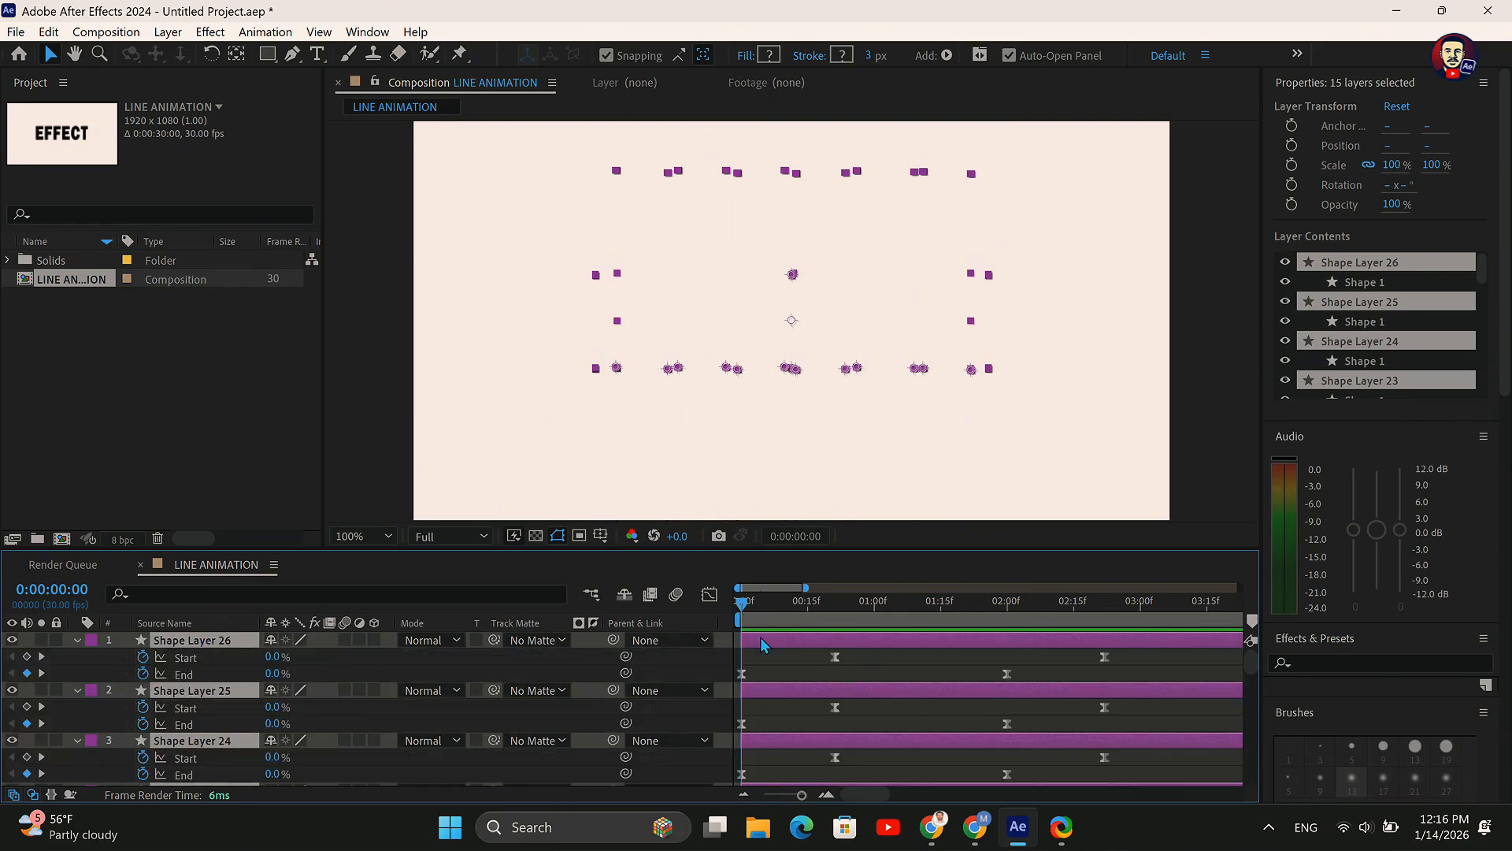
Stagger Shape Layers 26, 25, 24, 23, 22, 20 and 19 in time, starting them at different frames within the first second
drag(768, 639, 807, 636)
click(771, 655)
drag(791, 686, 849, 686)
drag(768, 739, 794, 739)
scroll(782, 735, down, 1)
scroll(781, 735, down, 1)
drag(773, 683, 851, 684)
drag(785, 739, 873, 740)
scroll(797, 734, down, 1)
scroll(781, 735, down, 1)
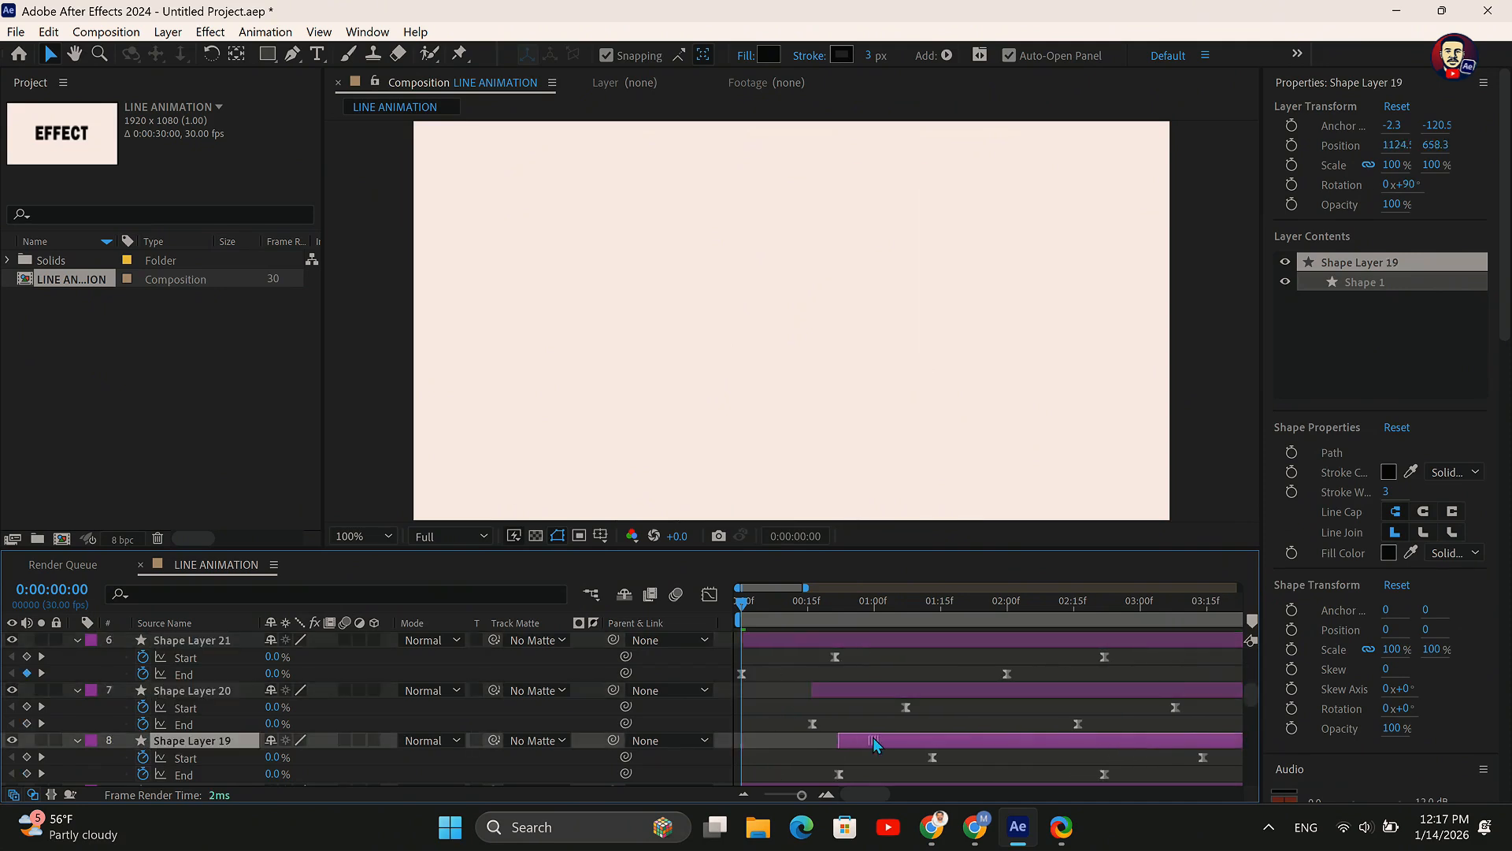
Offset Shape Layers 18, 16, 15, 14 and 13 in time, giving them varied start frames within the first second
scroll(776, 709, down, 1)
drag(781, 692, 879, 740)
scroll(807, 700, down, 1)
click(784, 687)
scroll(816, 725, down, 1)
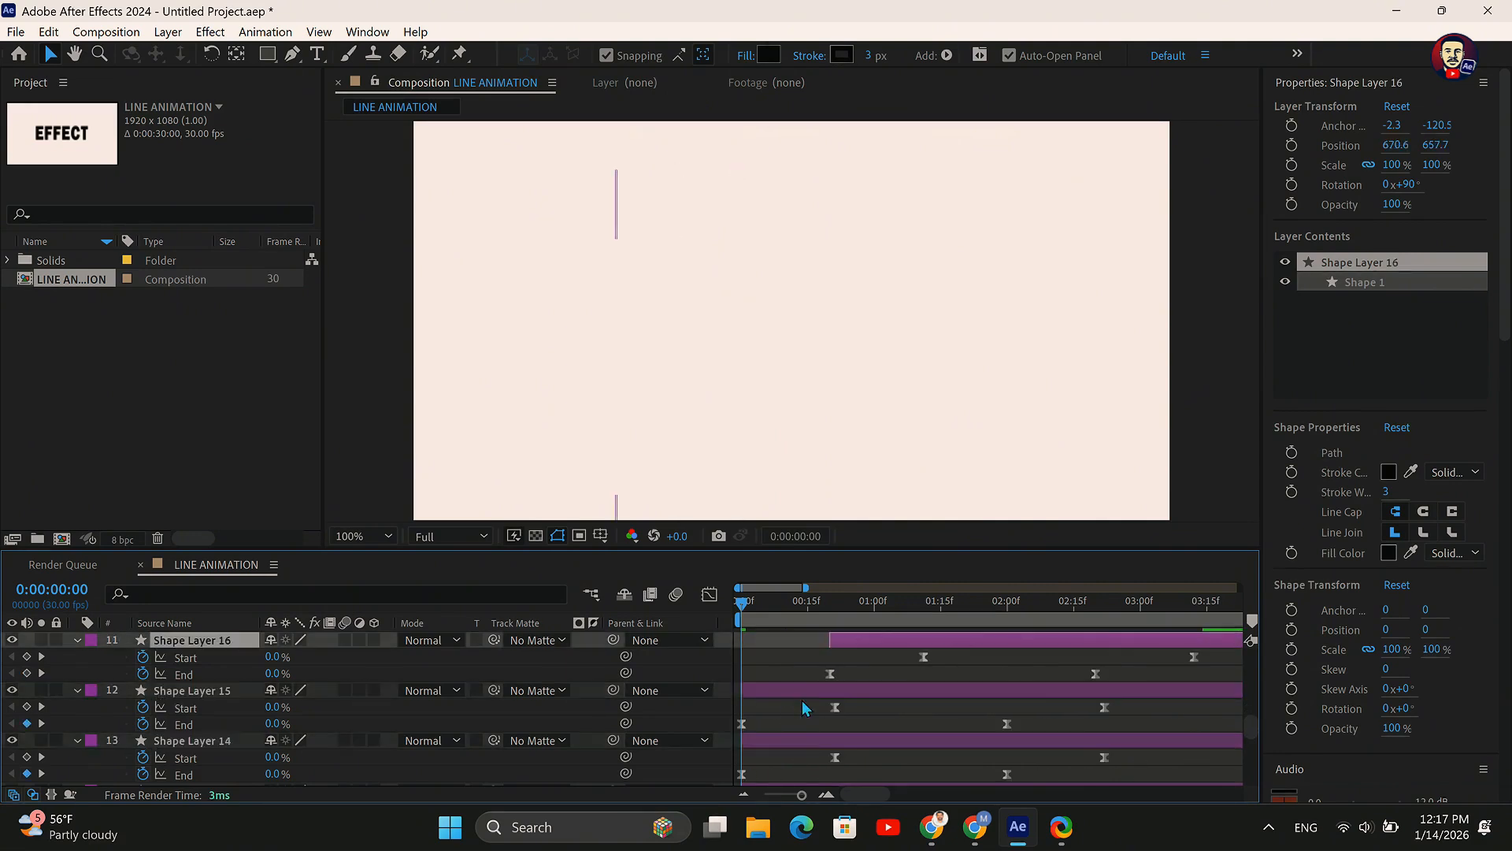
scroll(802, 701, down, 1)
click(824, 688)
drag(824, 688, 867, 687)
scroll(802, 692, down, 1)
scroll(839, 711, down, 2)
drag(788, 645, 852, 646)
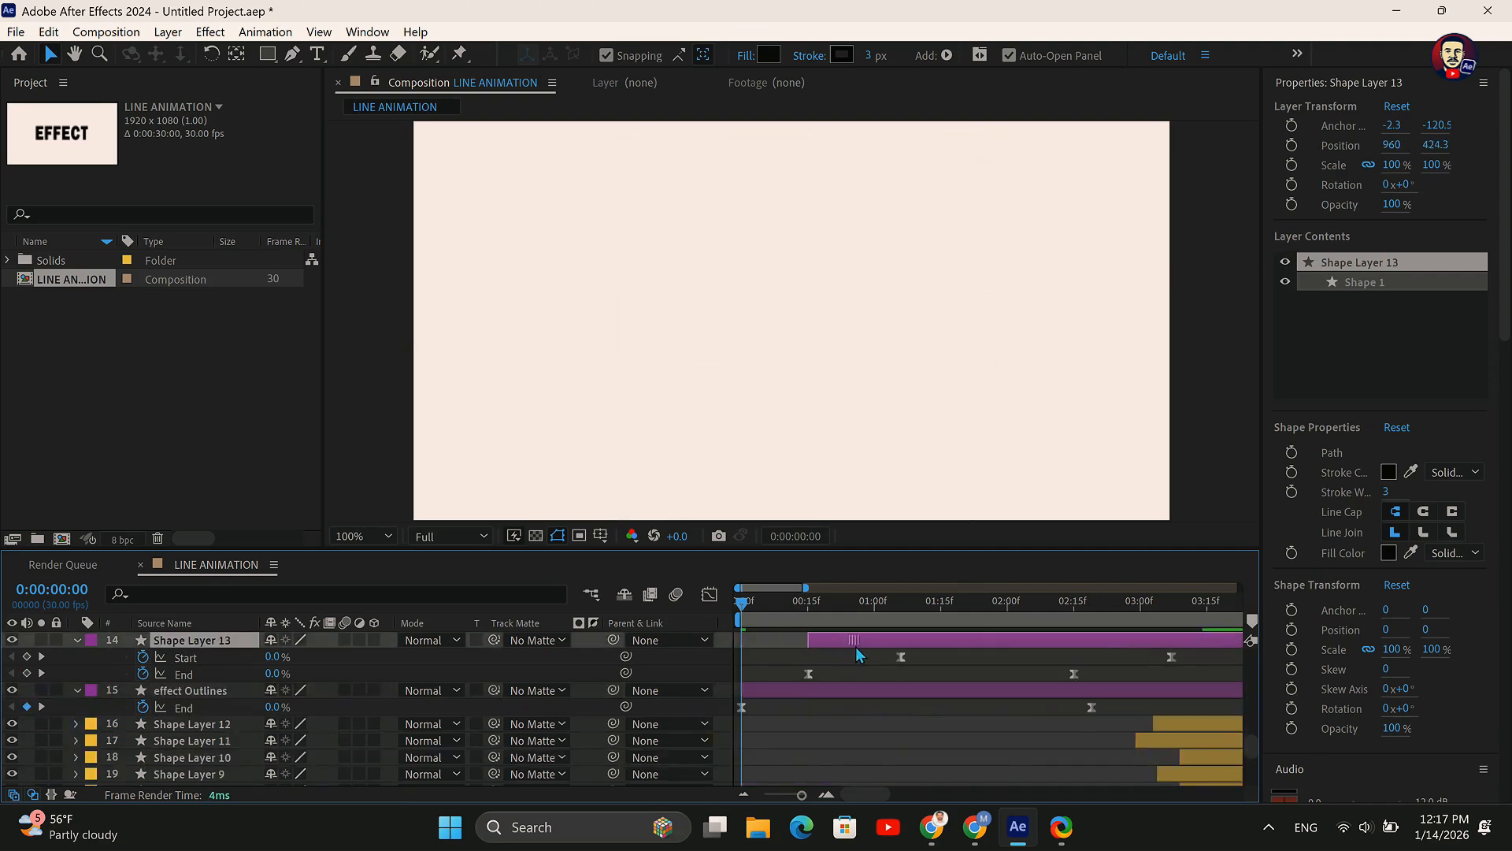
Collapse the keyframe rows of all the layers from Shape Layer 26 to effect Outlines, and preview the animation
click(739, 790)
click(738, 790)
scroll(503, 703, up, 9)
scroll(203, 663, up, 4)
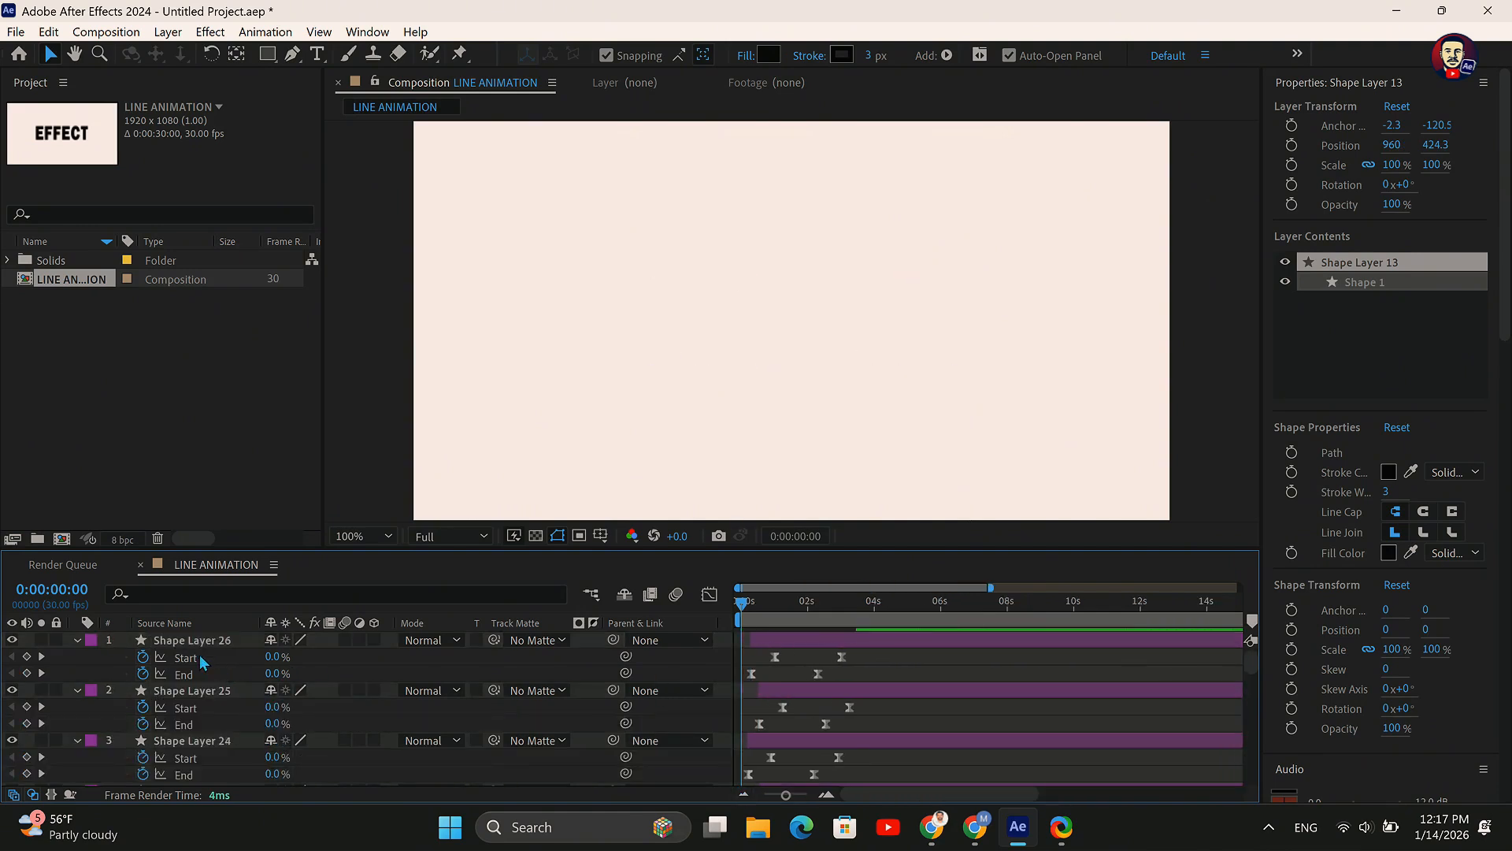
click(188, 640)
scroll(180, 700, down, 14)
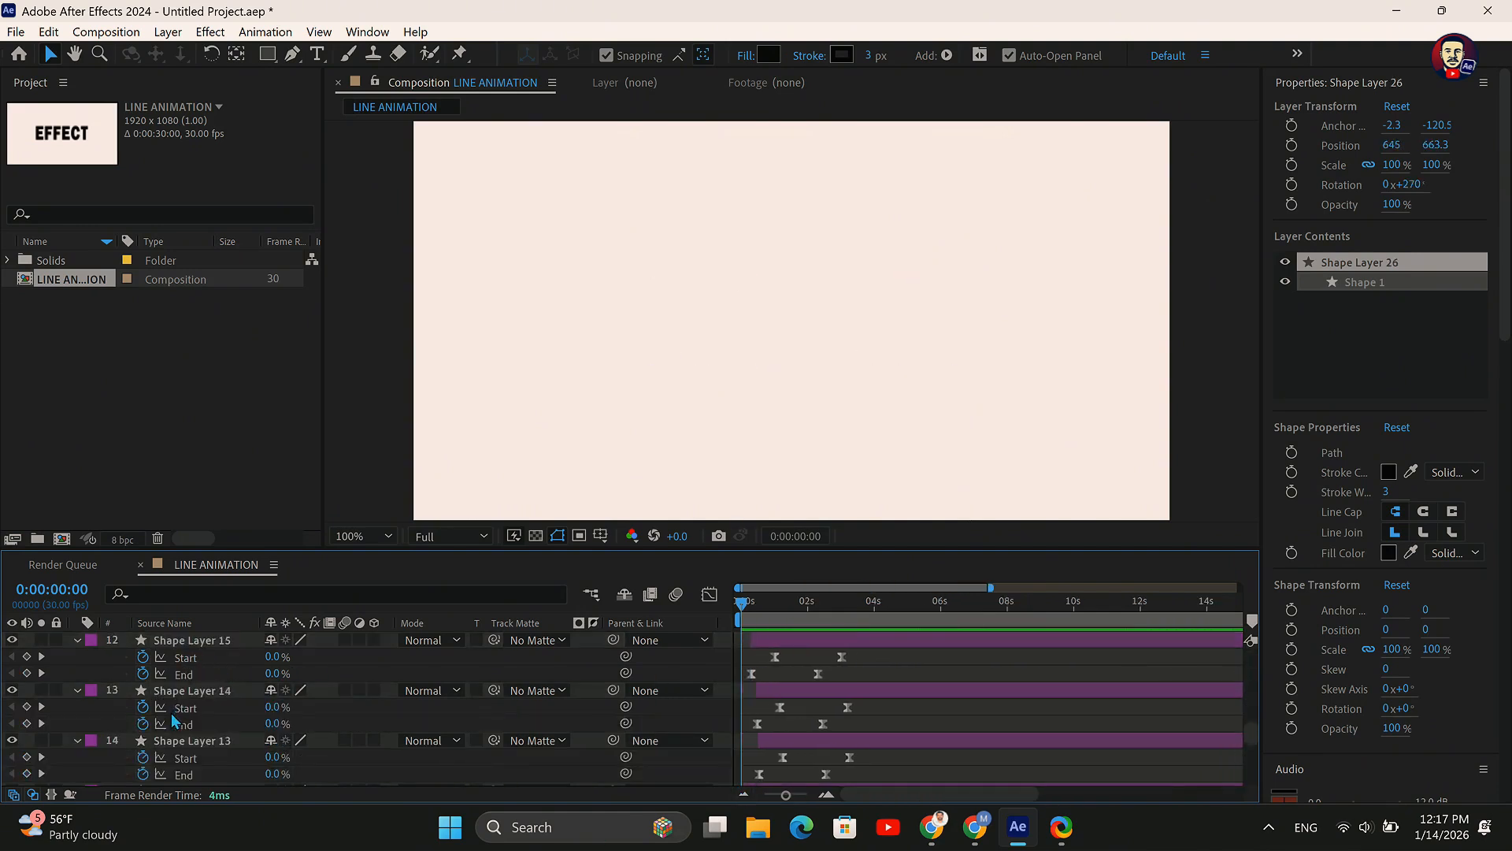
scroll(134, 715, up, 2)
key(u)
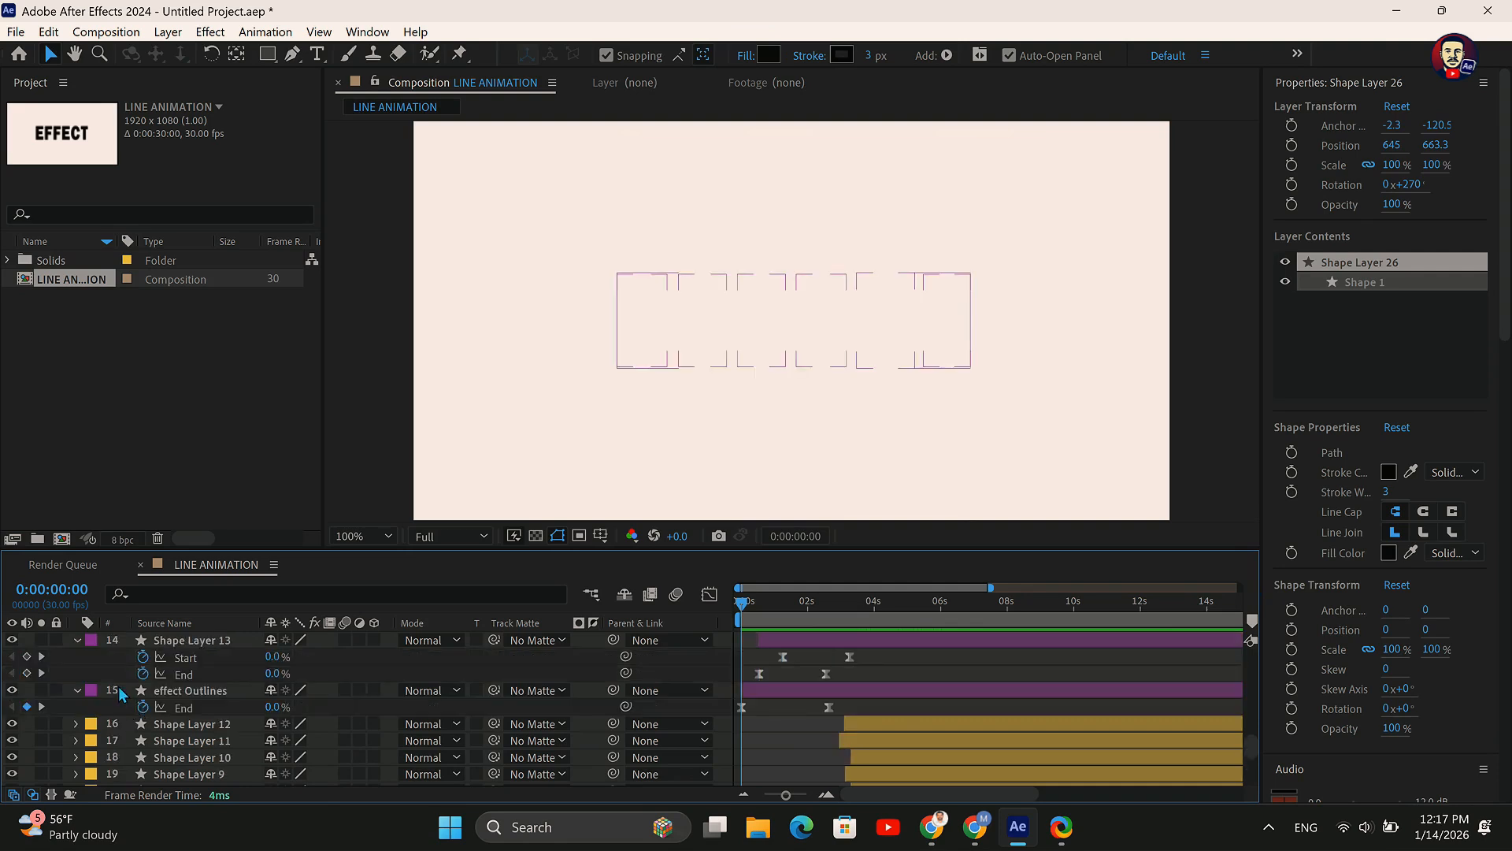
key(ctrl+a)
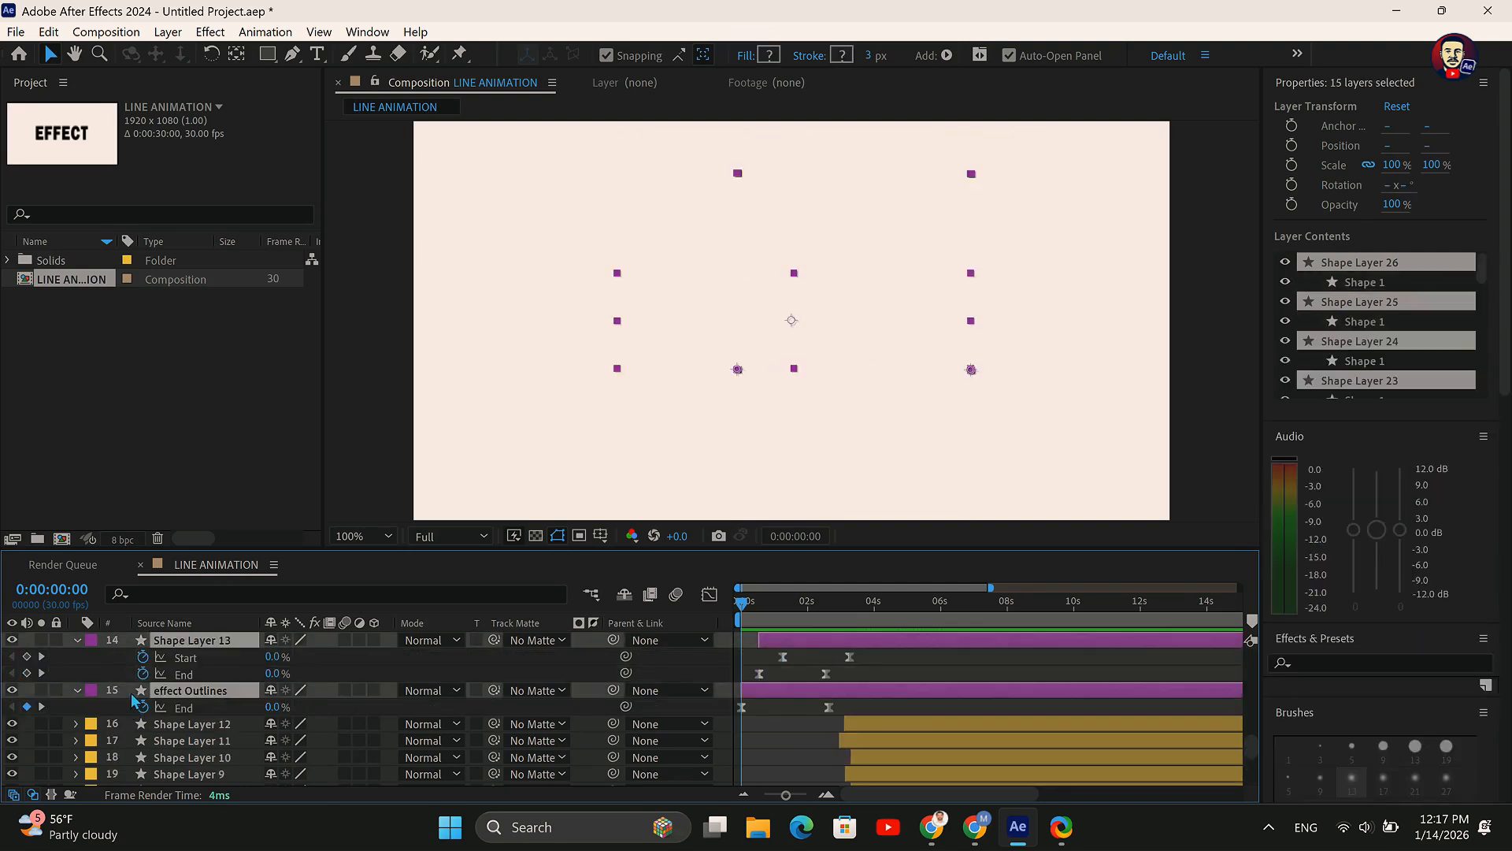
scroll(86, 698, down, 4)
scroll(779, 718, up, 10)
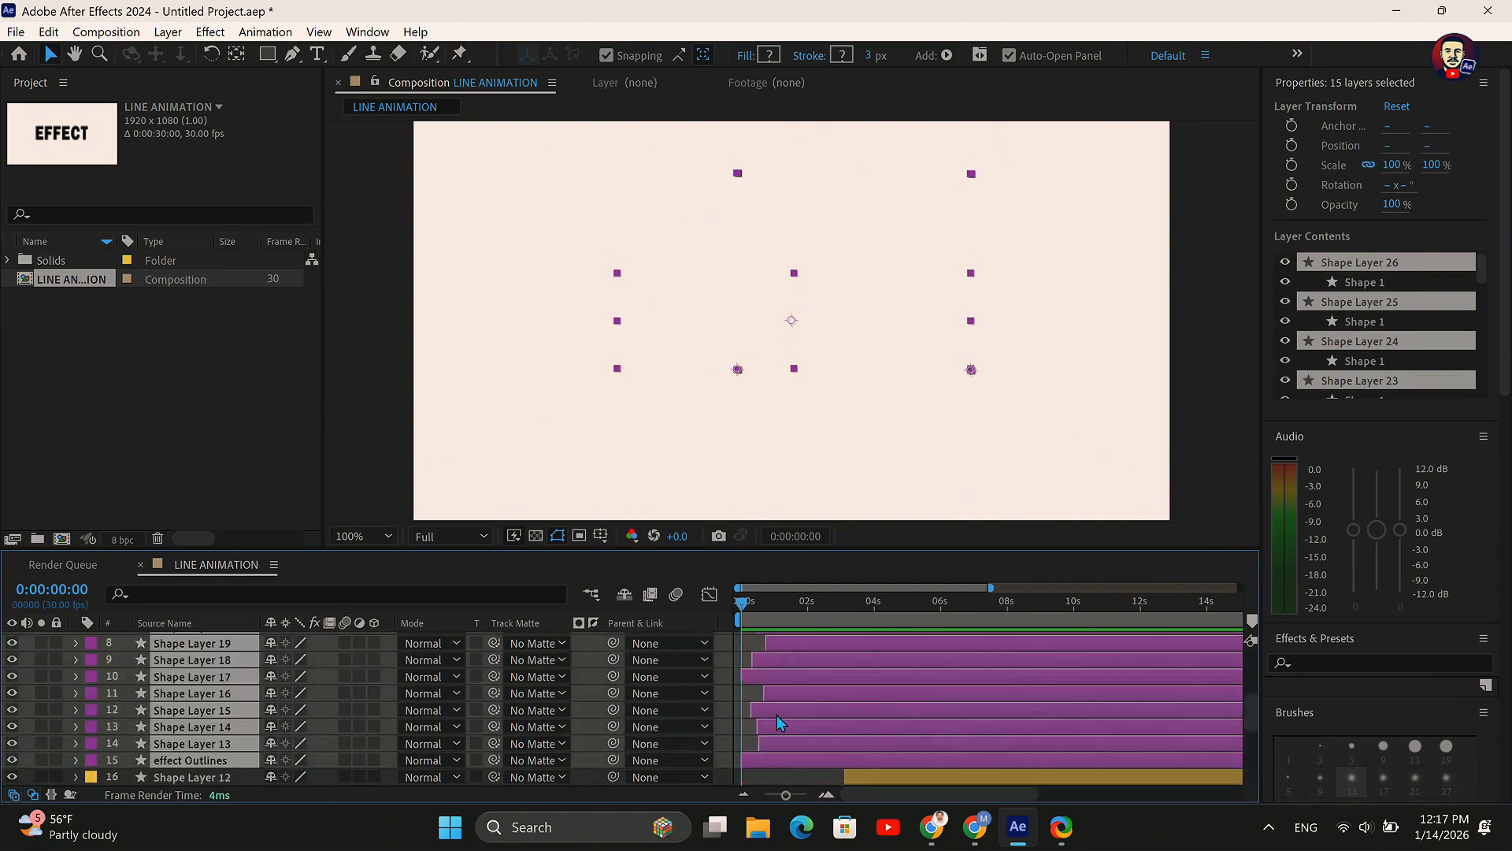
scroll(817, 683, down, 6)
scroll(769, 656, up, 5)
key(space)
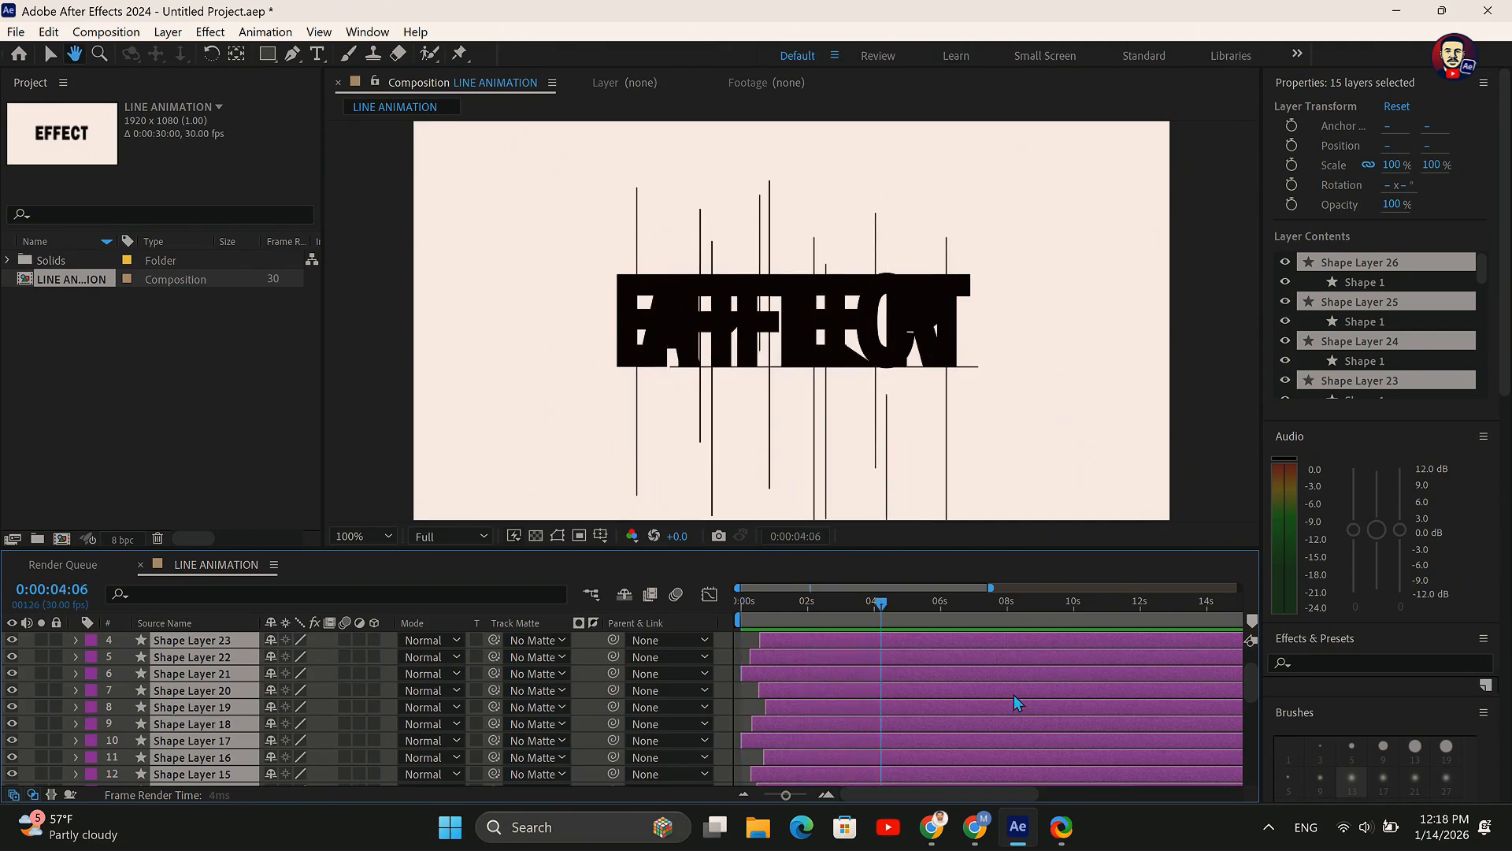
key(space)
Shift the AFTER layers, Shape Layer 12 through after Outlines, earlier together so that after Outlines starts at the composition's first frame
scroll(872, 705, down, 6)
click(76, 726)
click(76, 727)
scroll(376, 684, up, 3)
scroll(251, 676, up, 1)
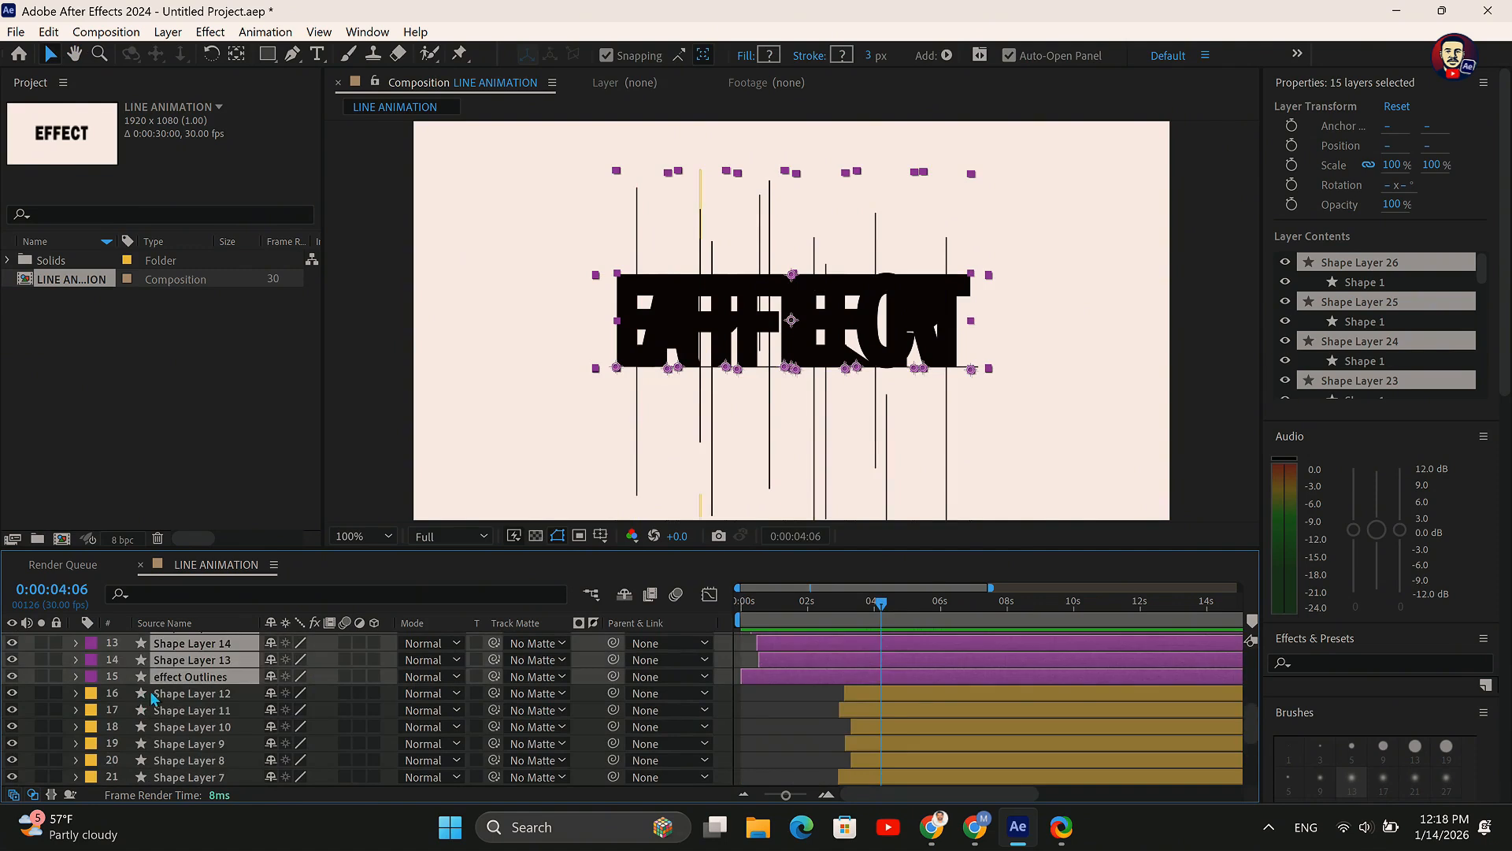
click(164, 692)
scroll(189, 708, down, 4)
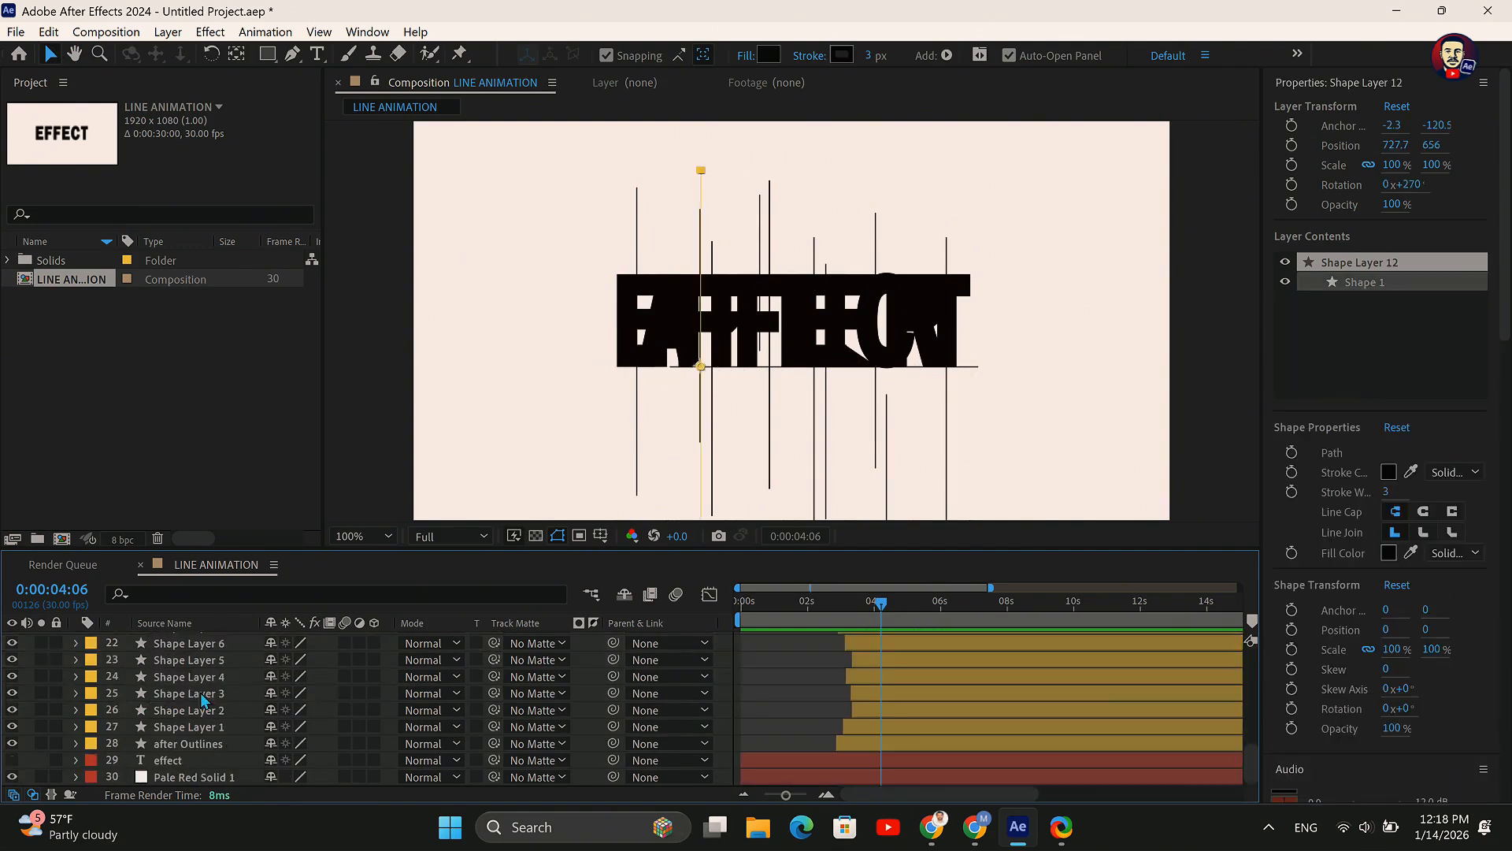
shift+click(188, 745)
drag(948, 699, 851, 714)
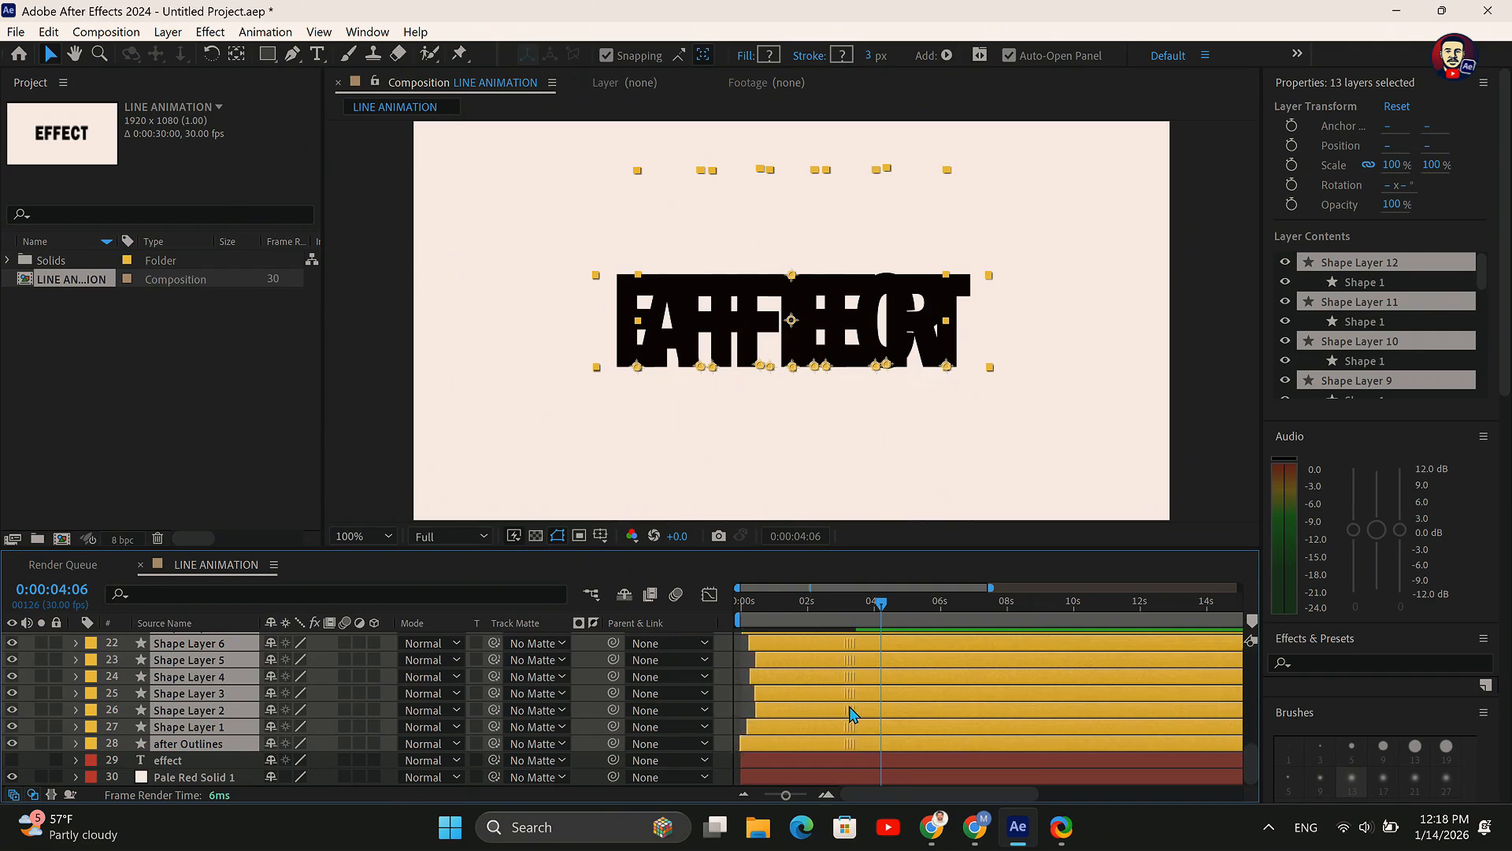
drag(762, 678, 744, 706)
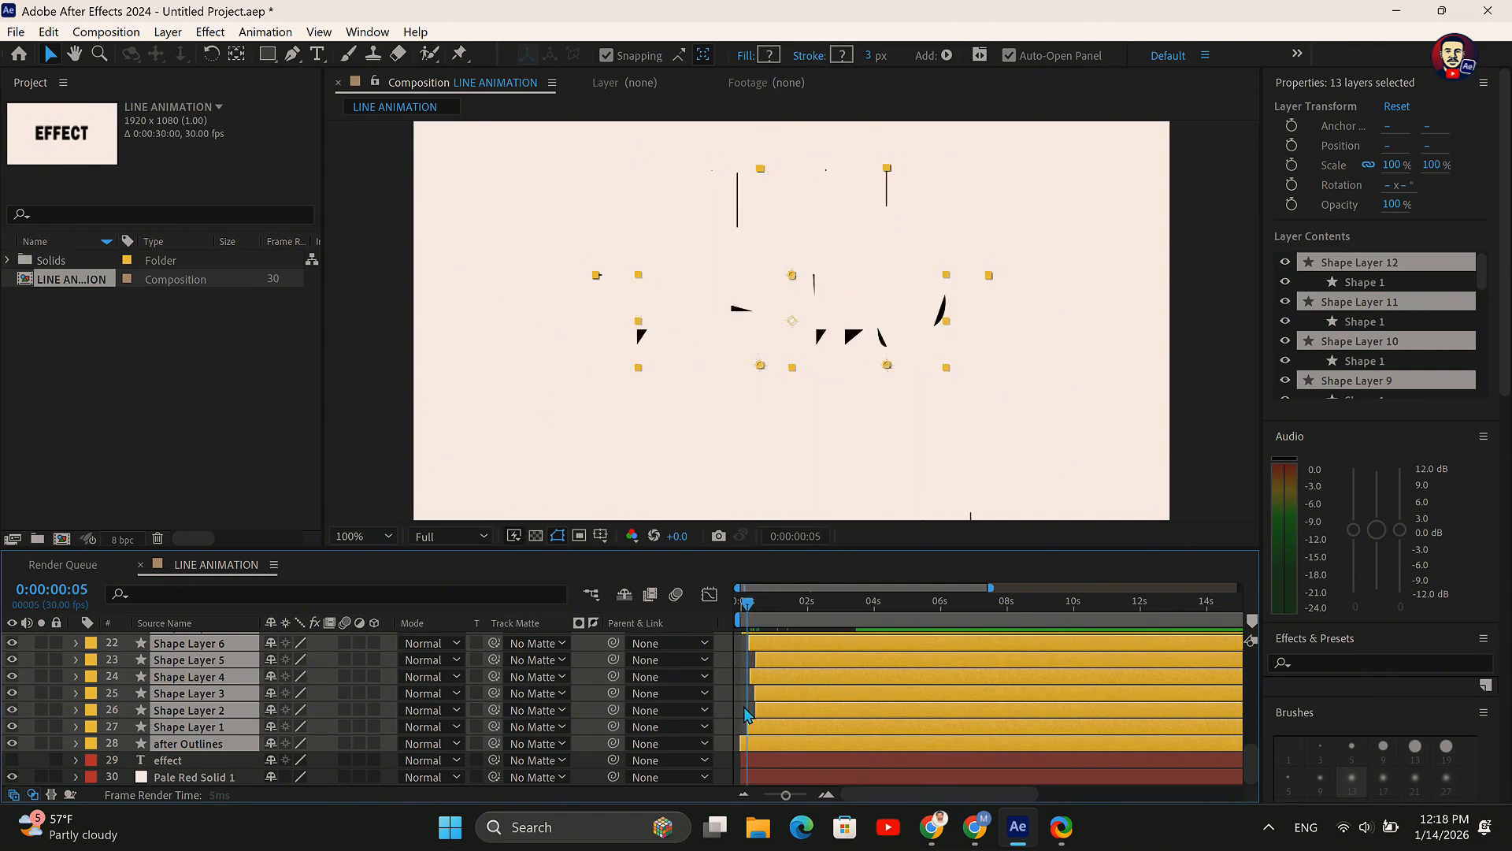
click(826, 795)
click(826, 796)
drag(861, 796, 778, 743)
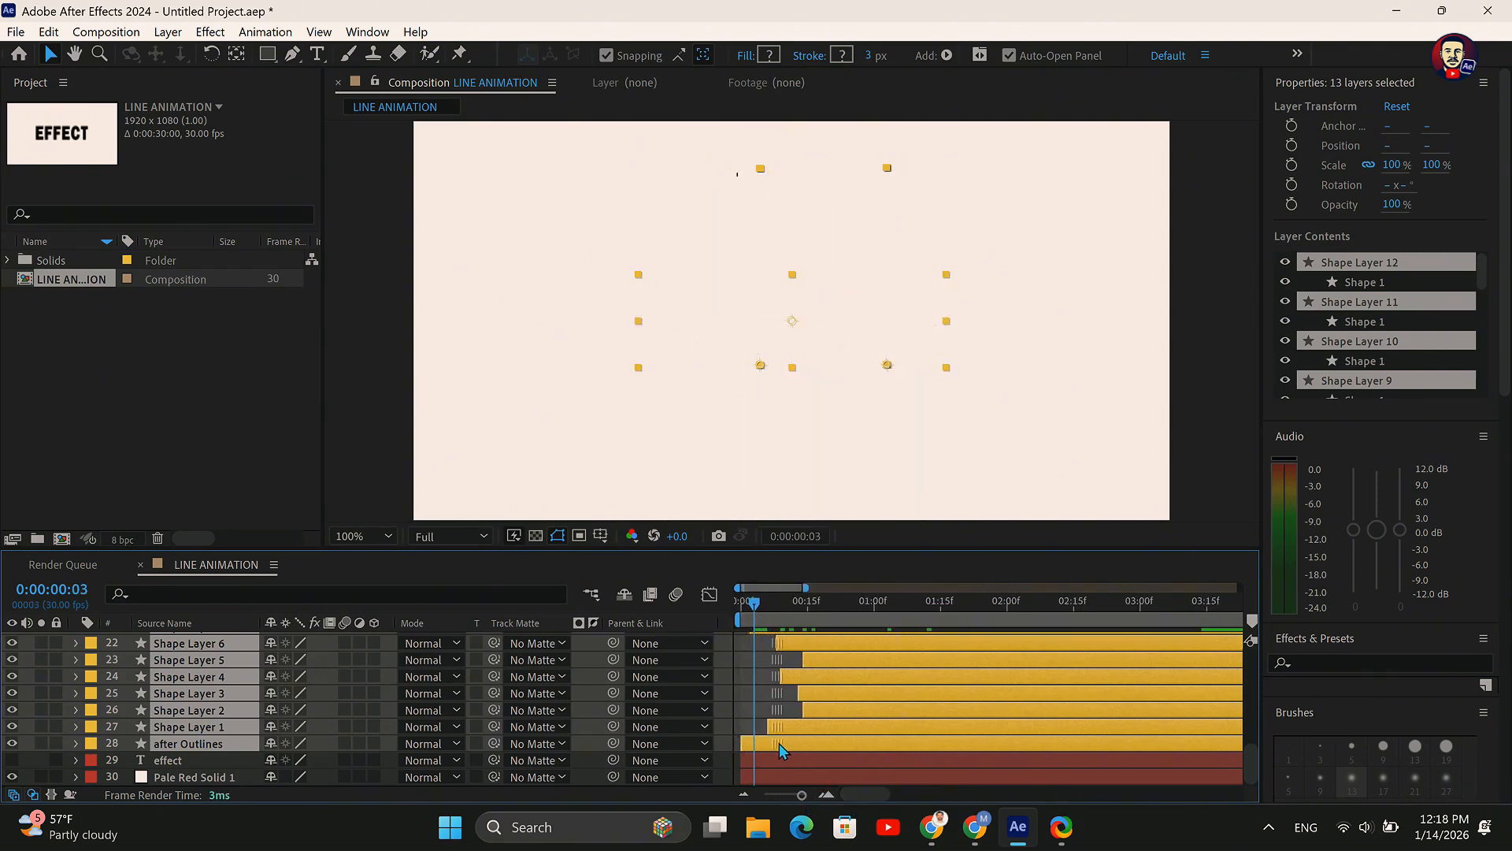
Preview the combined AFTER and EFFECT line animations from the first frame
drag(754, 605, 732, 612)
key(space)
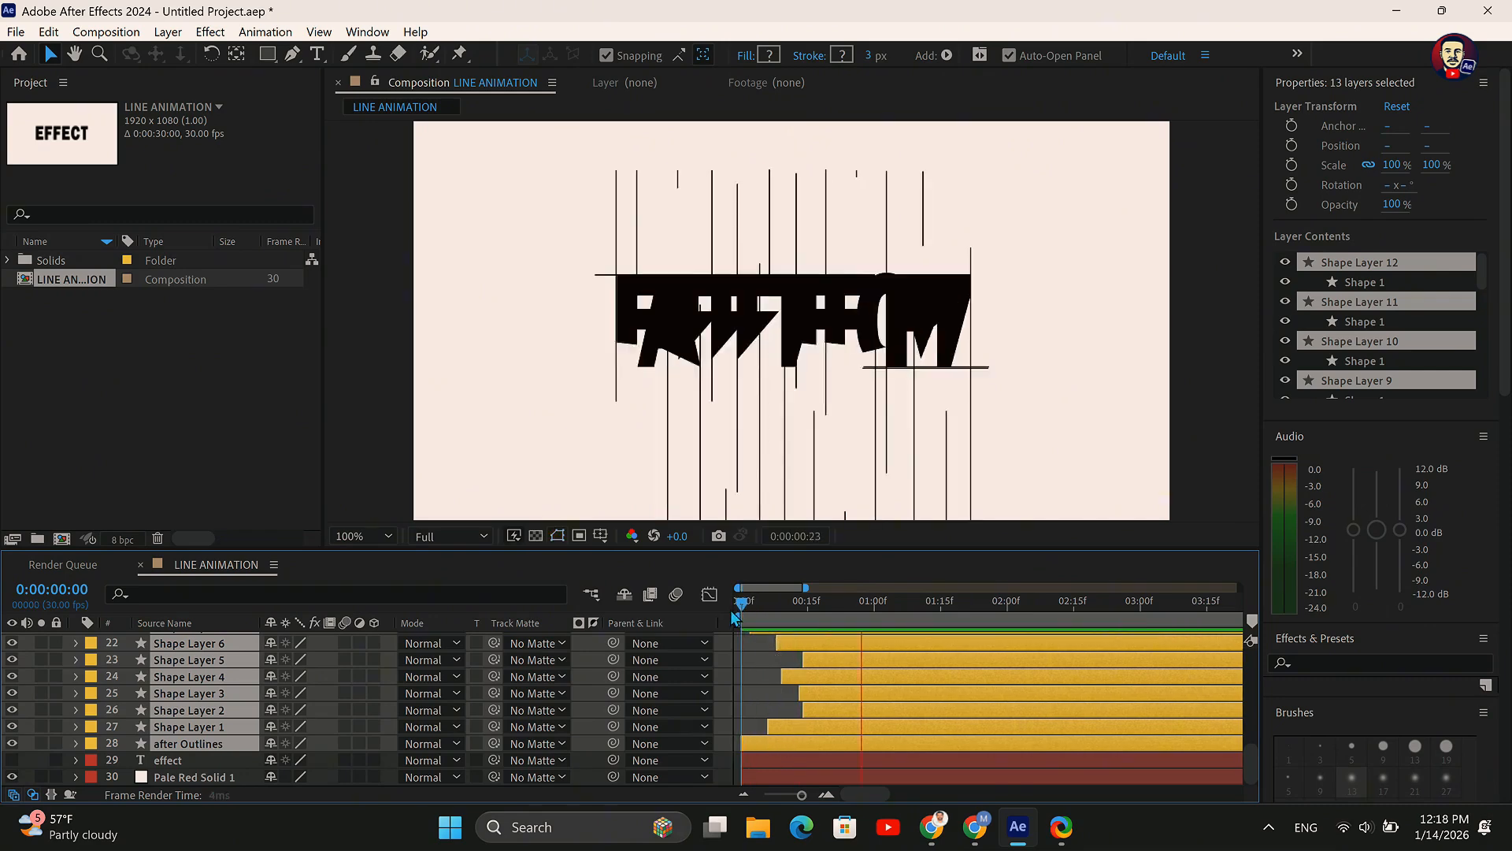
key(space)
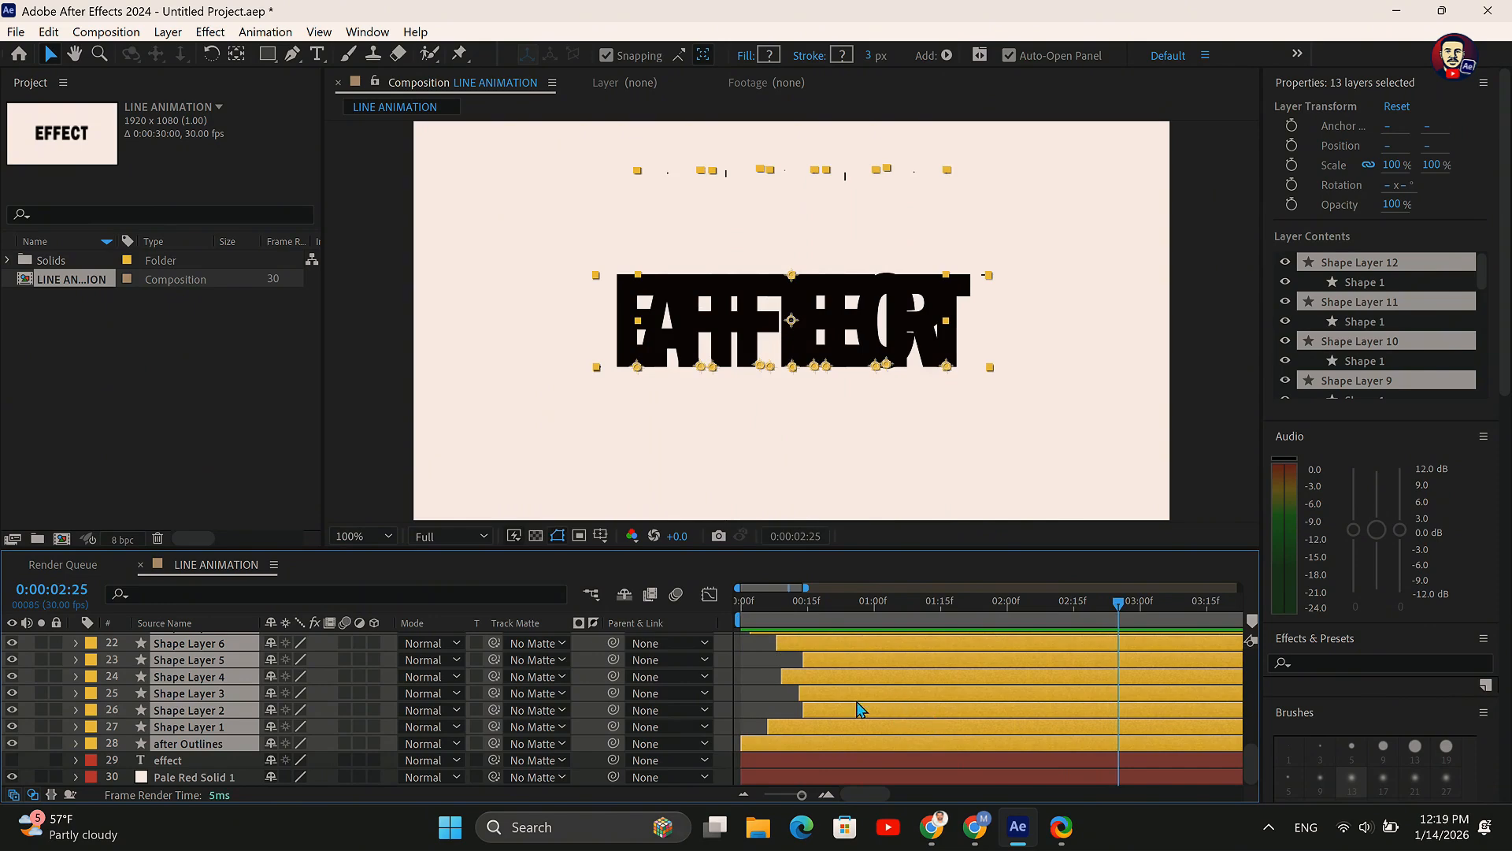
At 0:00:01:04, move the selected AFTER layers straight up by about 140 px, above the word EFFECT
drag(1117, 613, 892, 648)
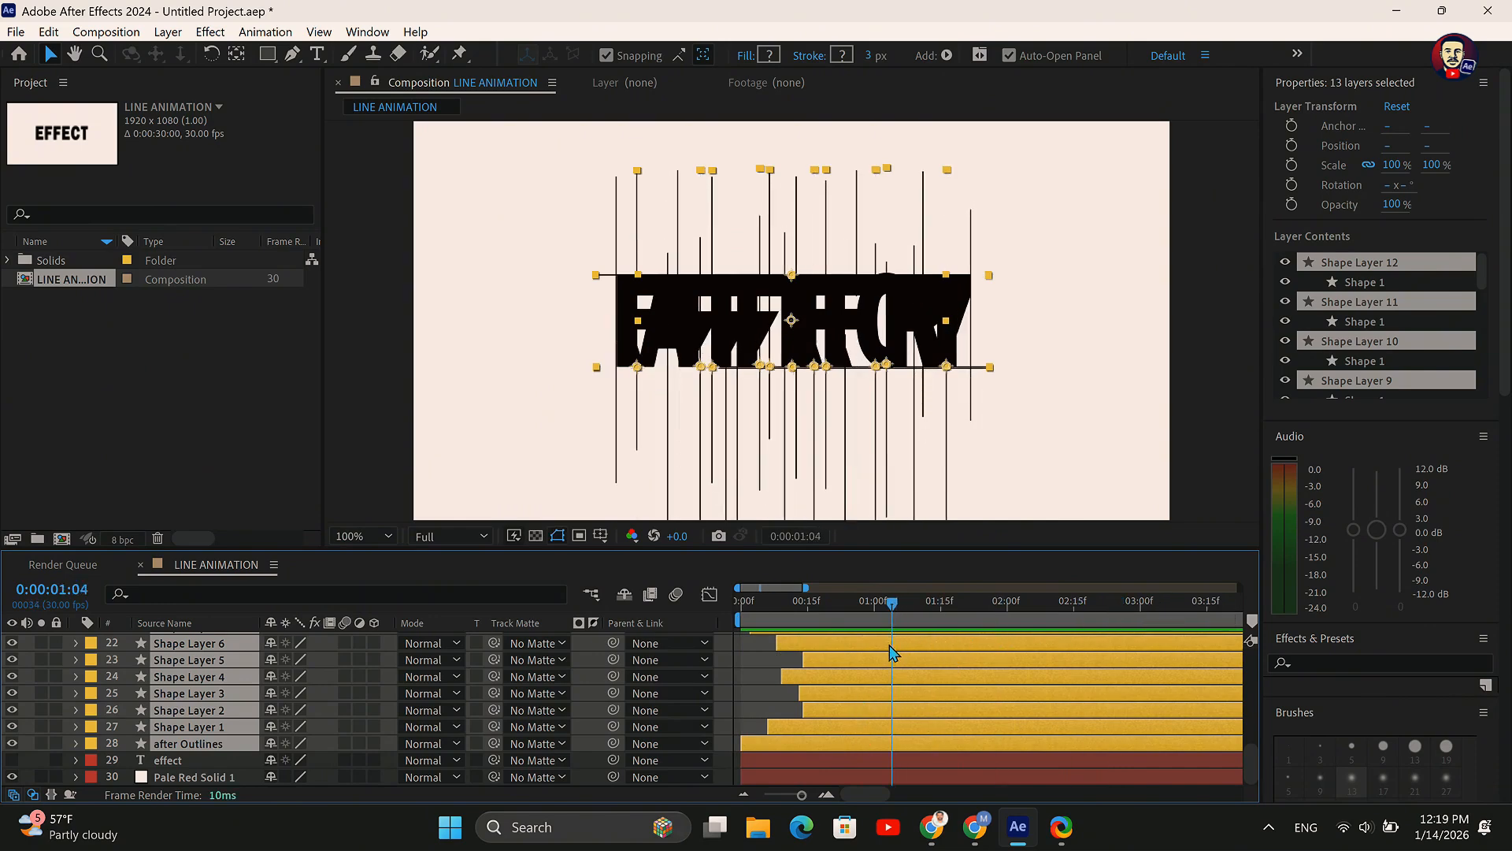
key(shift+Up)
key(shift+Up)
key(shift+Up)
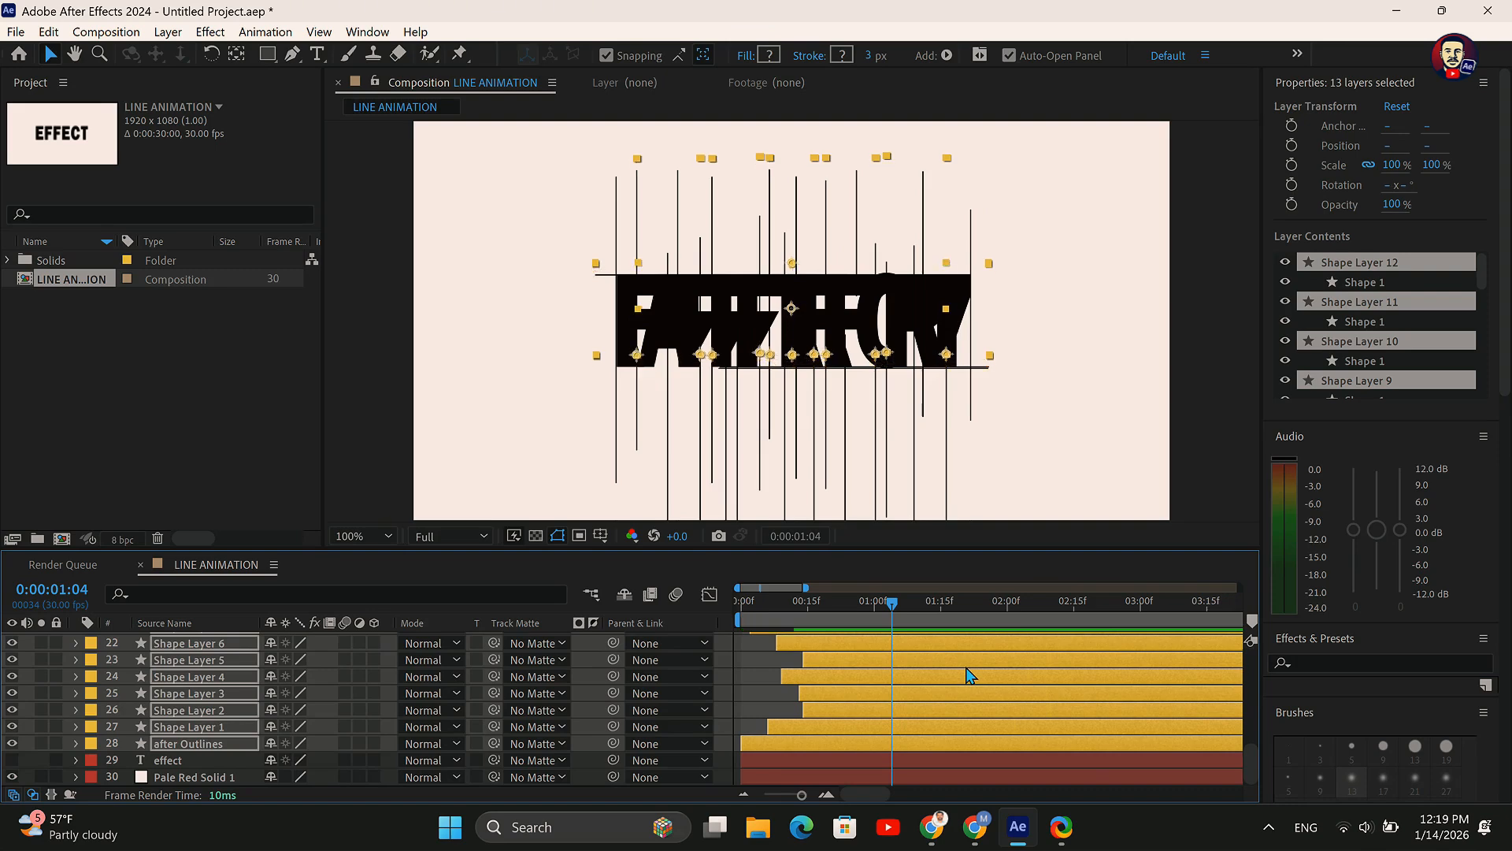
key(shift+Up)
key(shift+Up)
key(shift+Up)
key(shift+Up)
key(shift+Up)
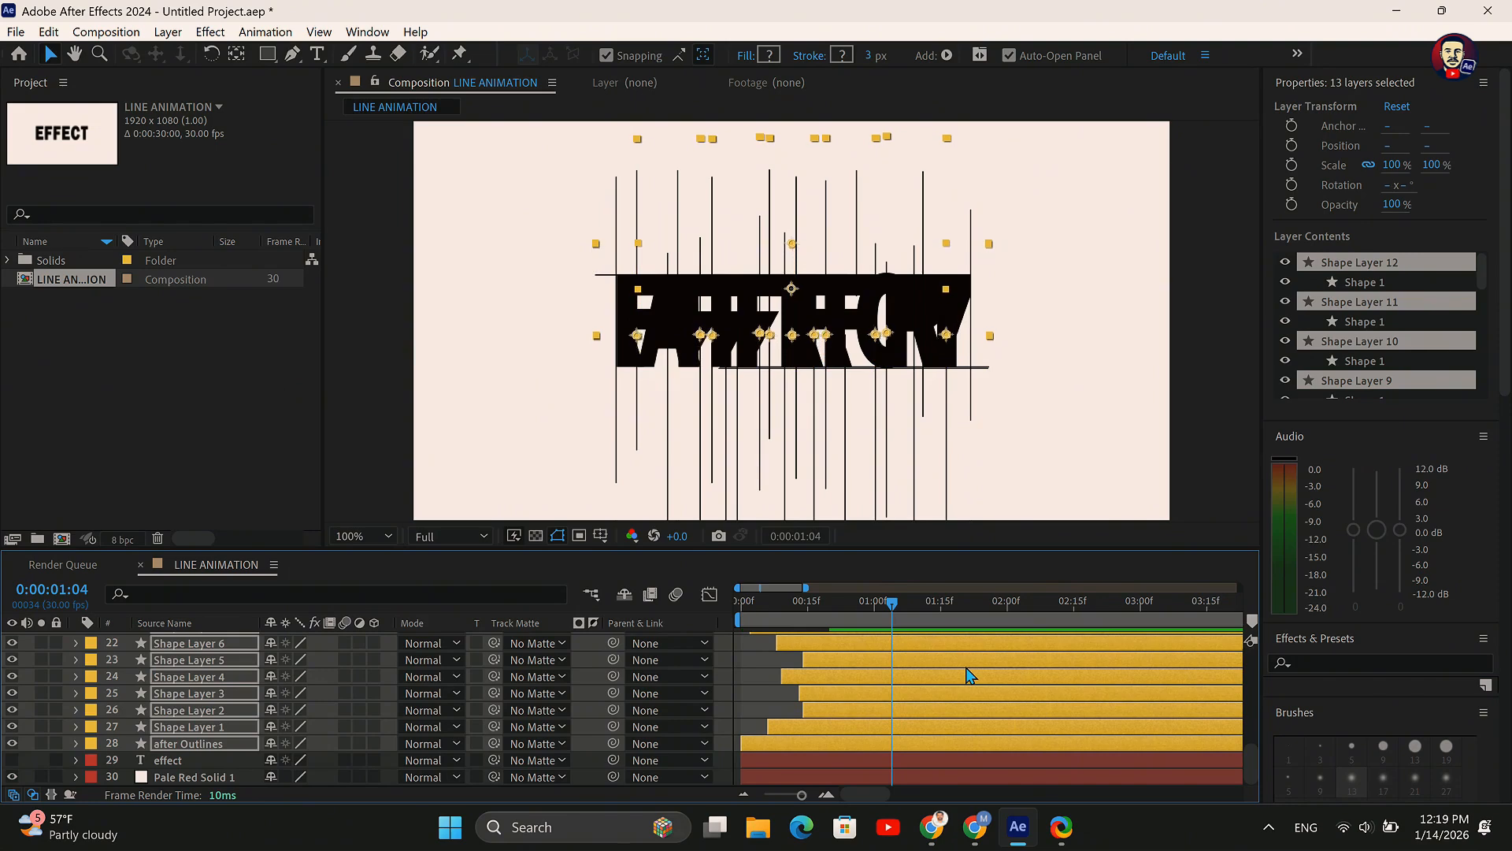
key(shift+Up)
key(shift+Up)
key(shift+Up)
key(shift+Up)
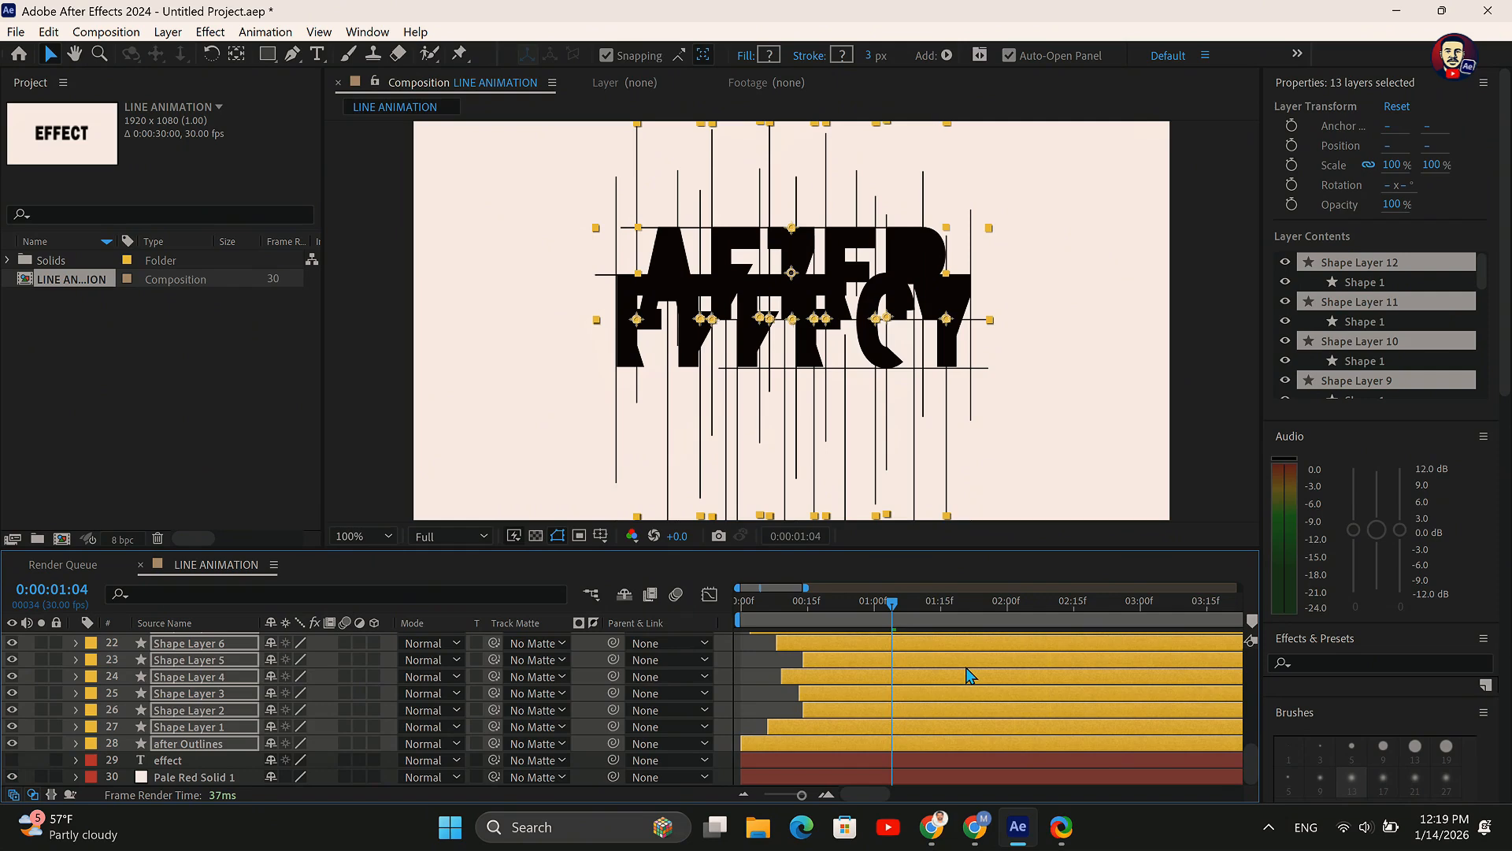
key(shift+Up)
key(shift+Up)
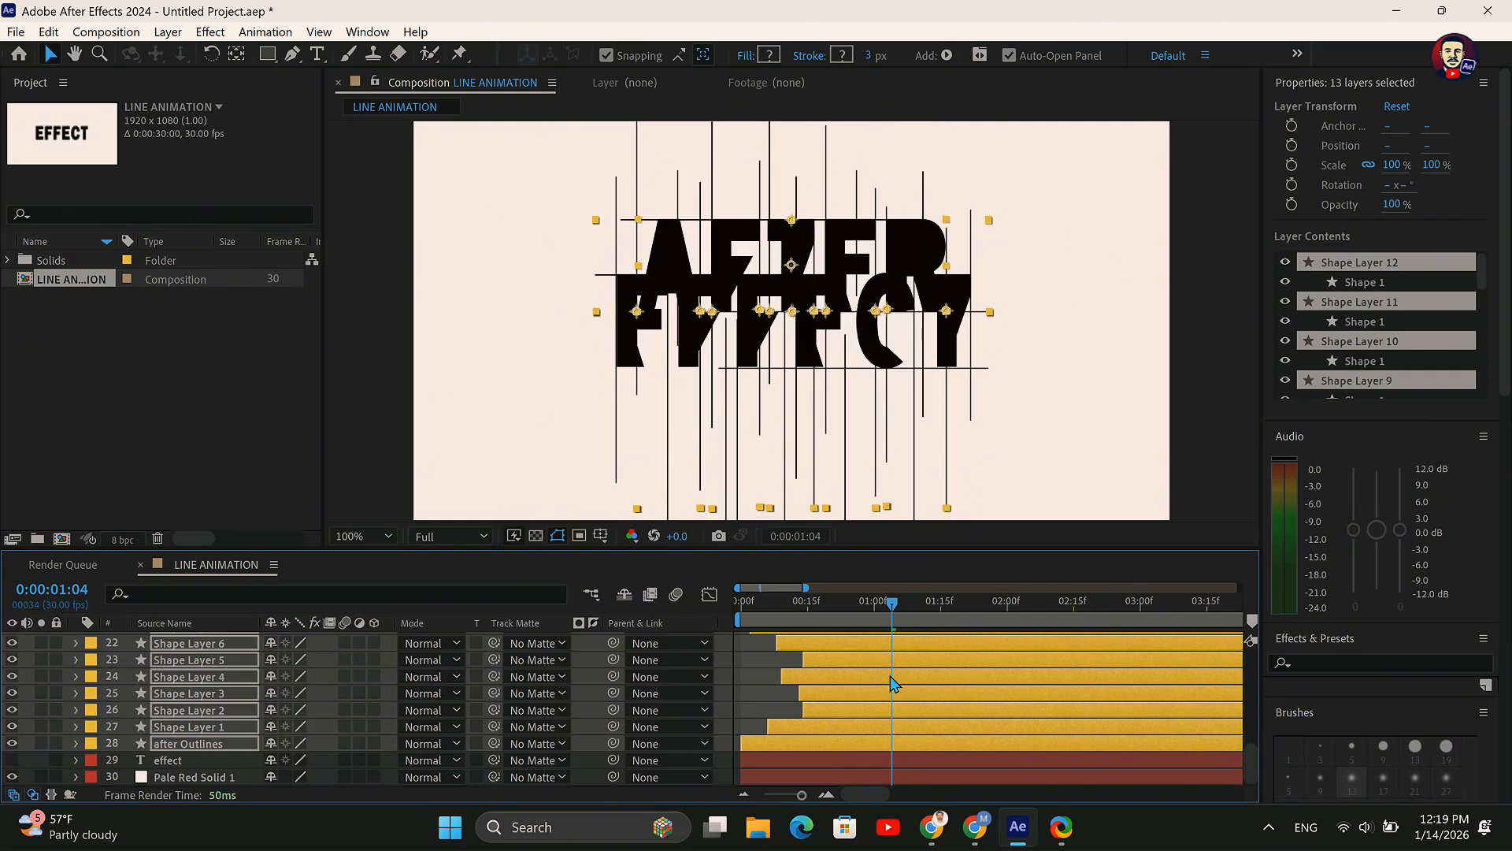
Select Shape Layer 26 through effect Outlines and move them straight down by about 110 px, placing EFFECT just below AFTER
scroll(827, 664, up, 7)
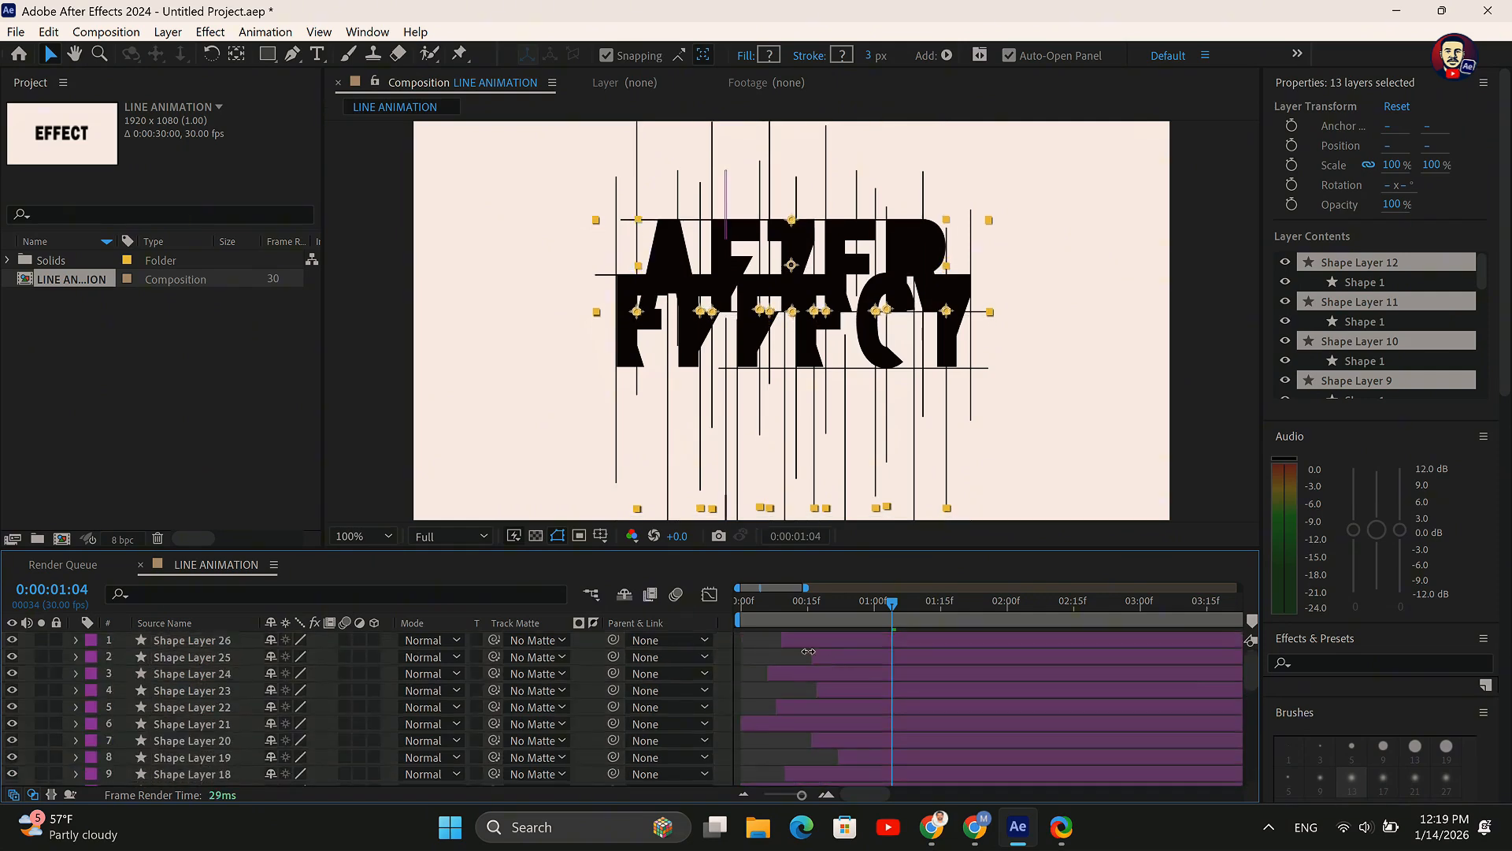
click(186, 642)
scroll(189, 685, down, 4)
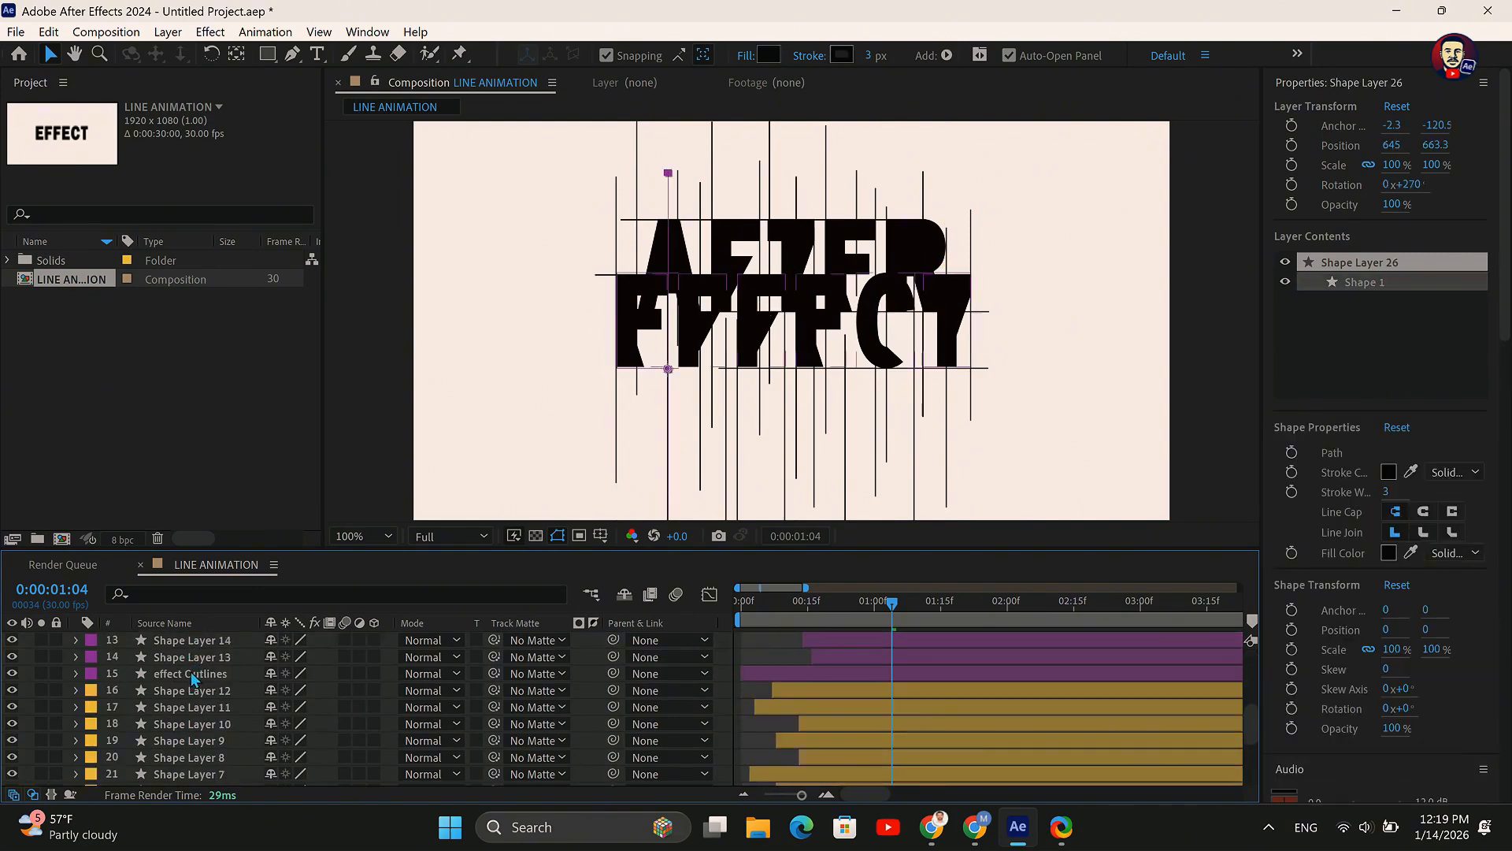
shift+click(180, 676)
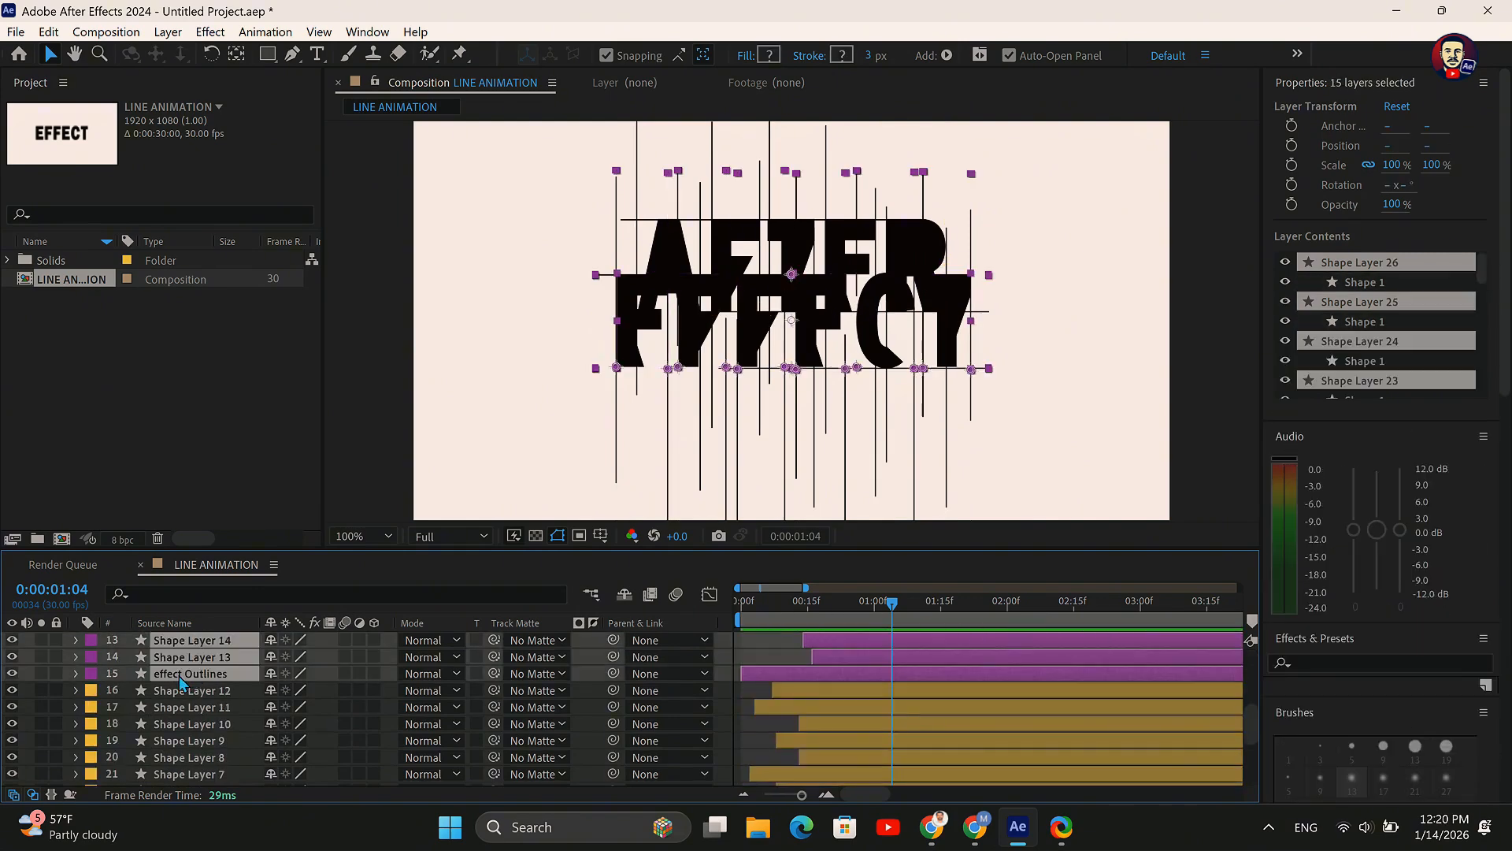
key(shift+Down)
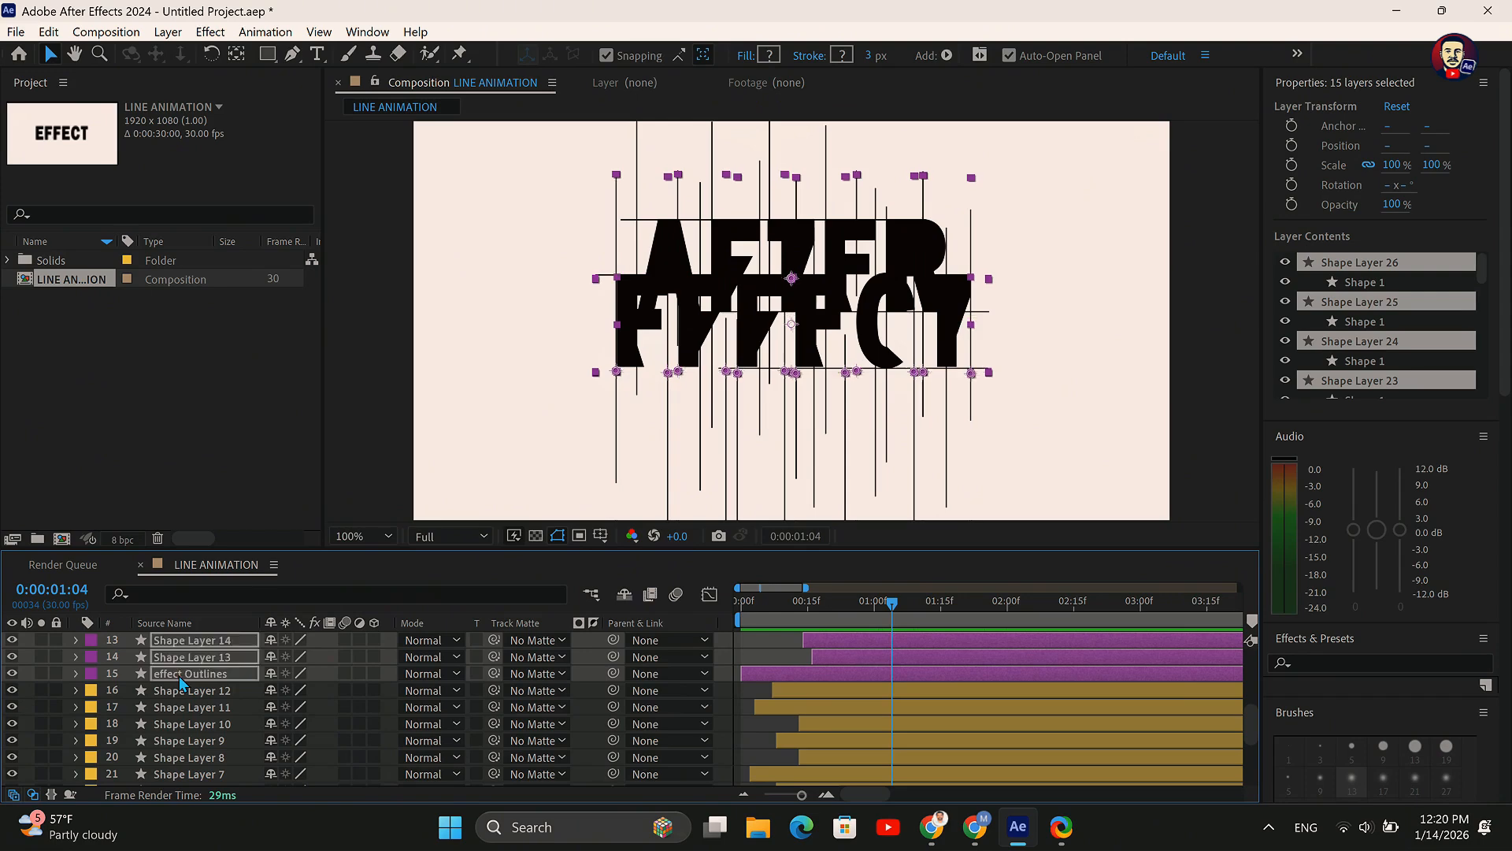
key(shift+Down)
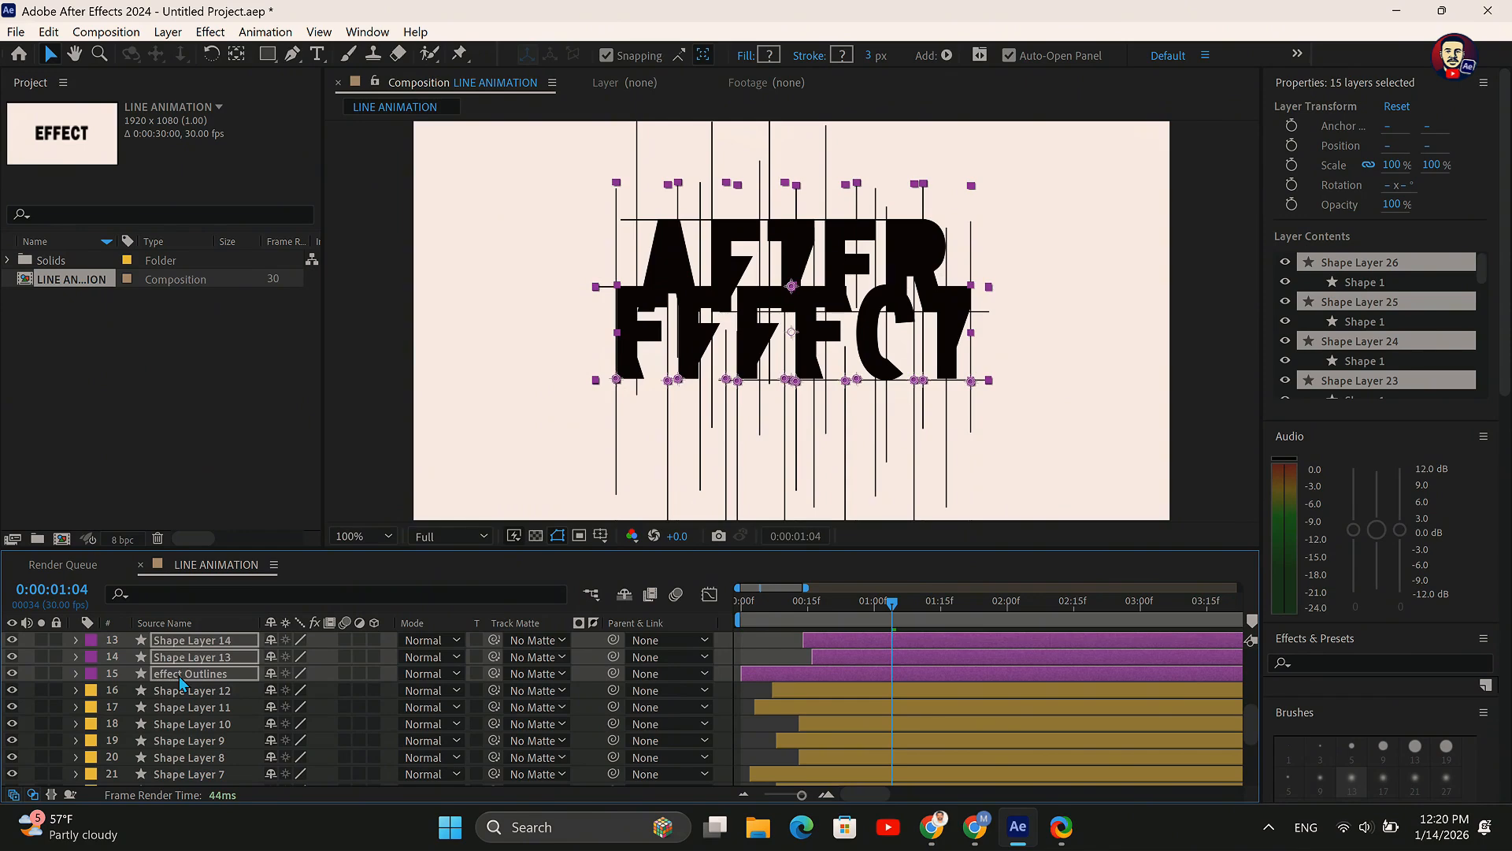
key(shift+Down)
key(shift+Down)
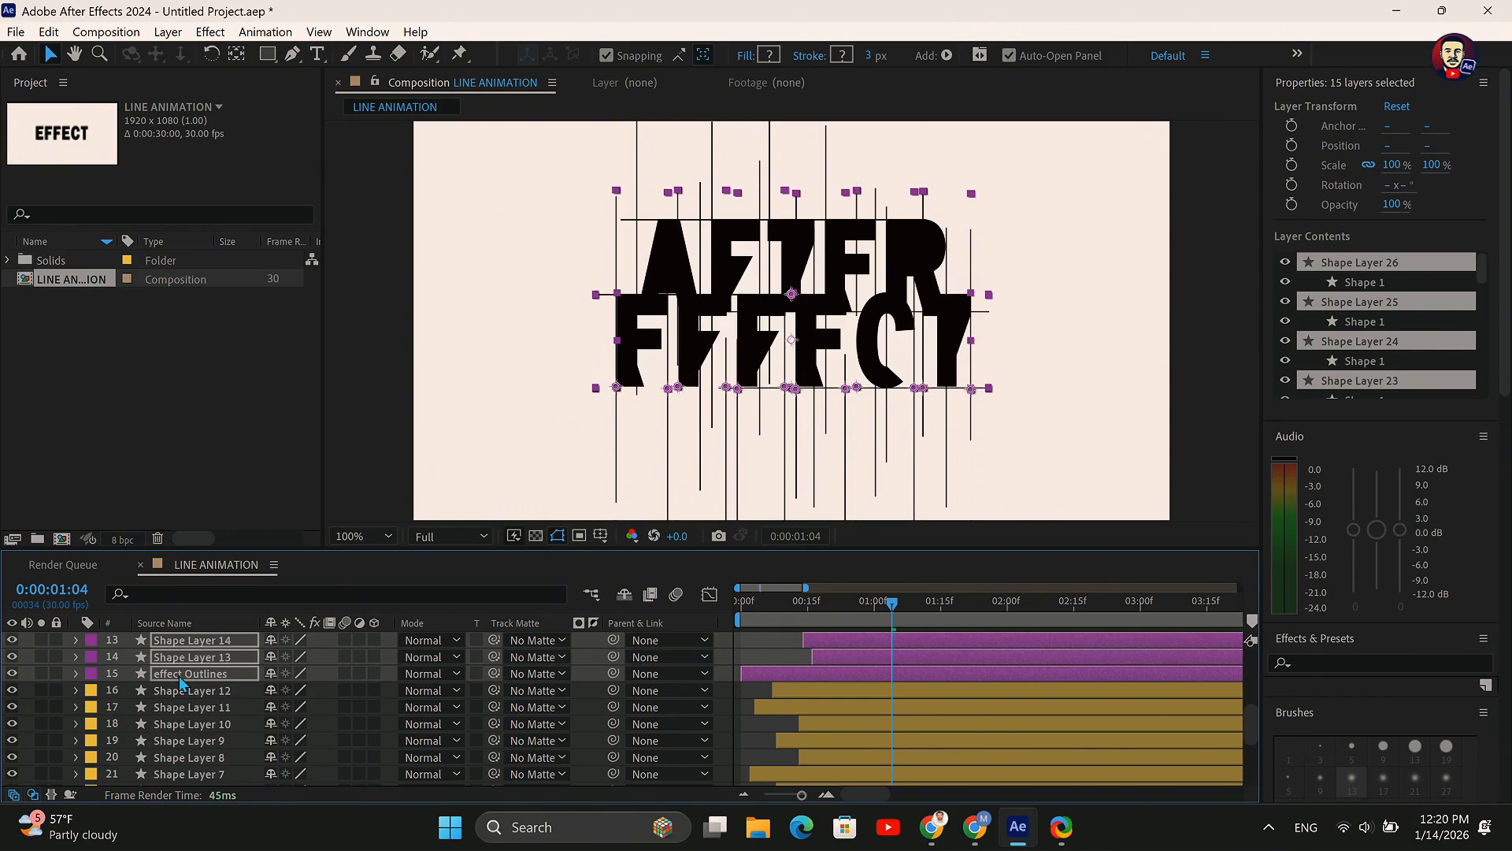
key(shift+Down)
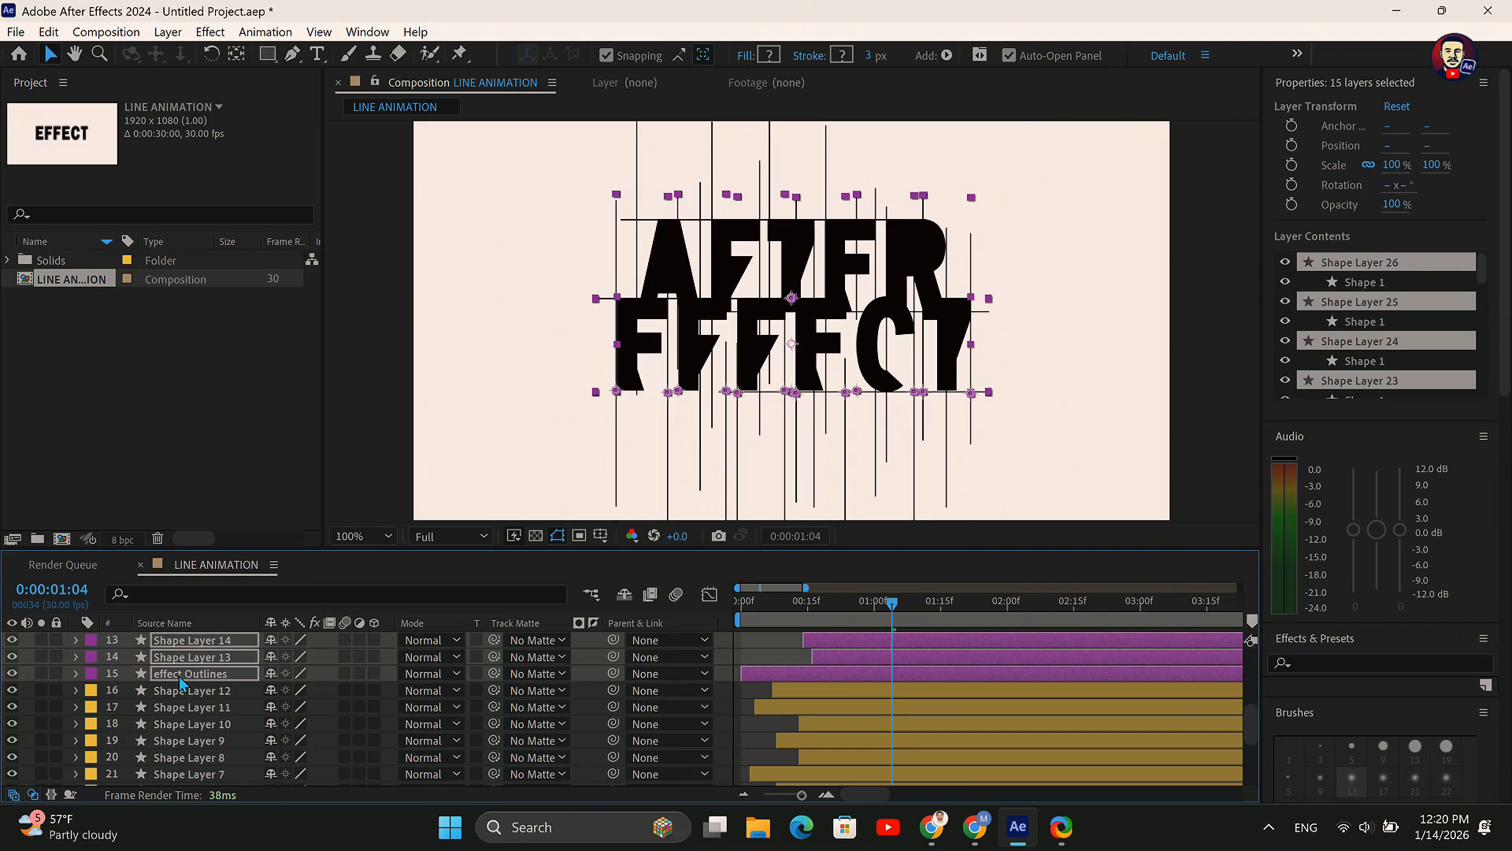
key(shift+Down)
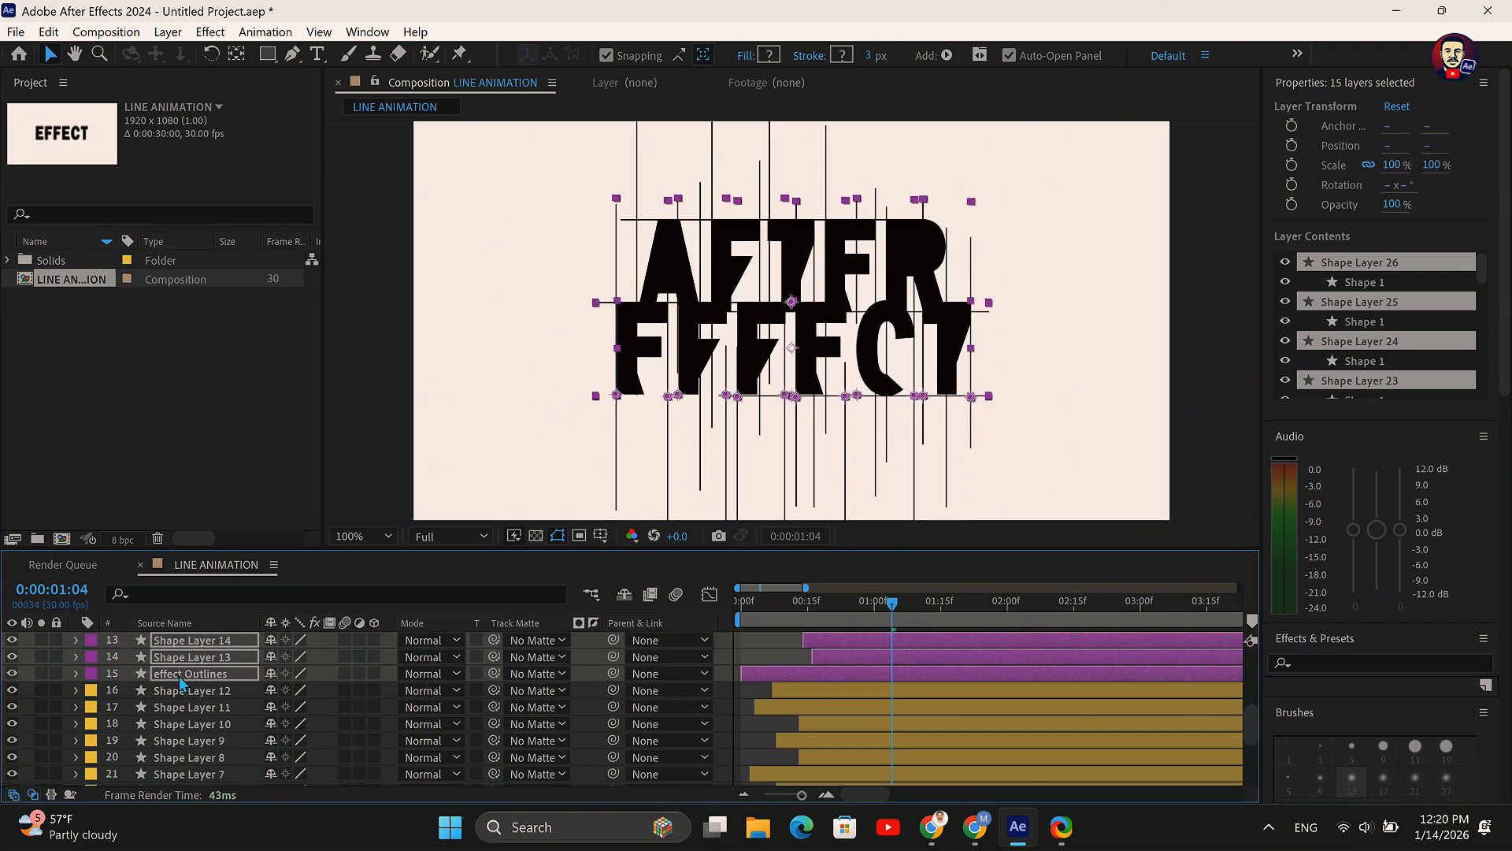
key(shift+Down)
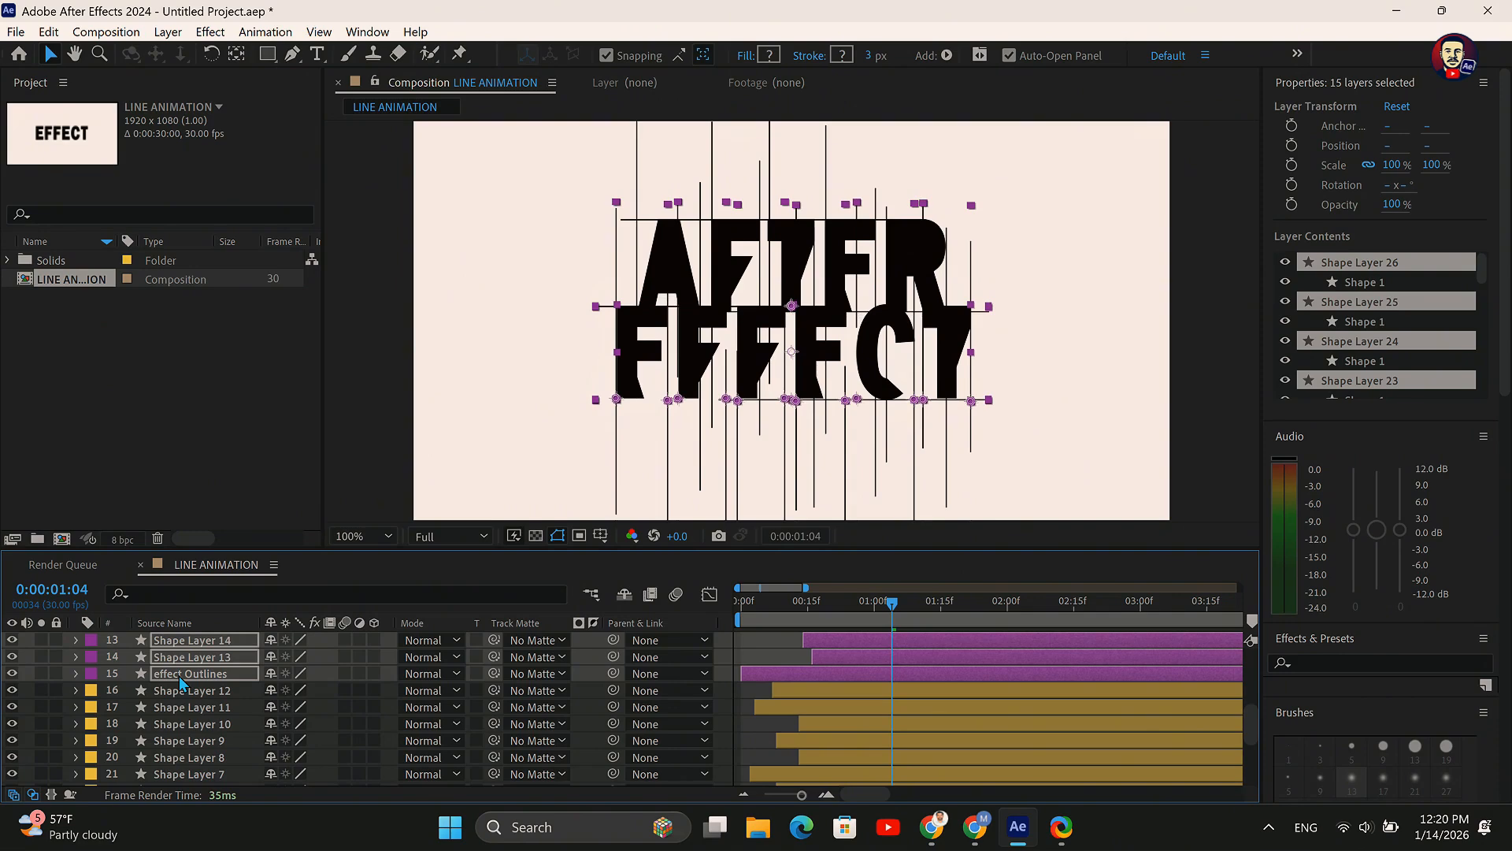
key(shift+Down)
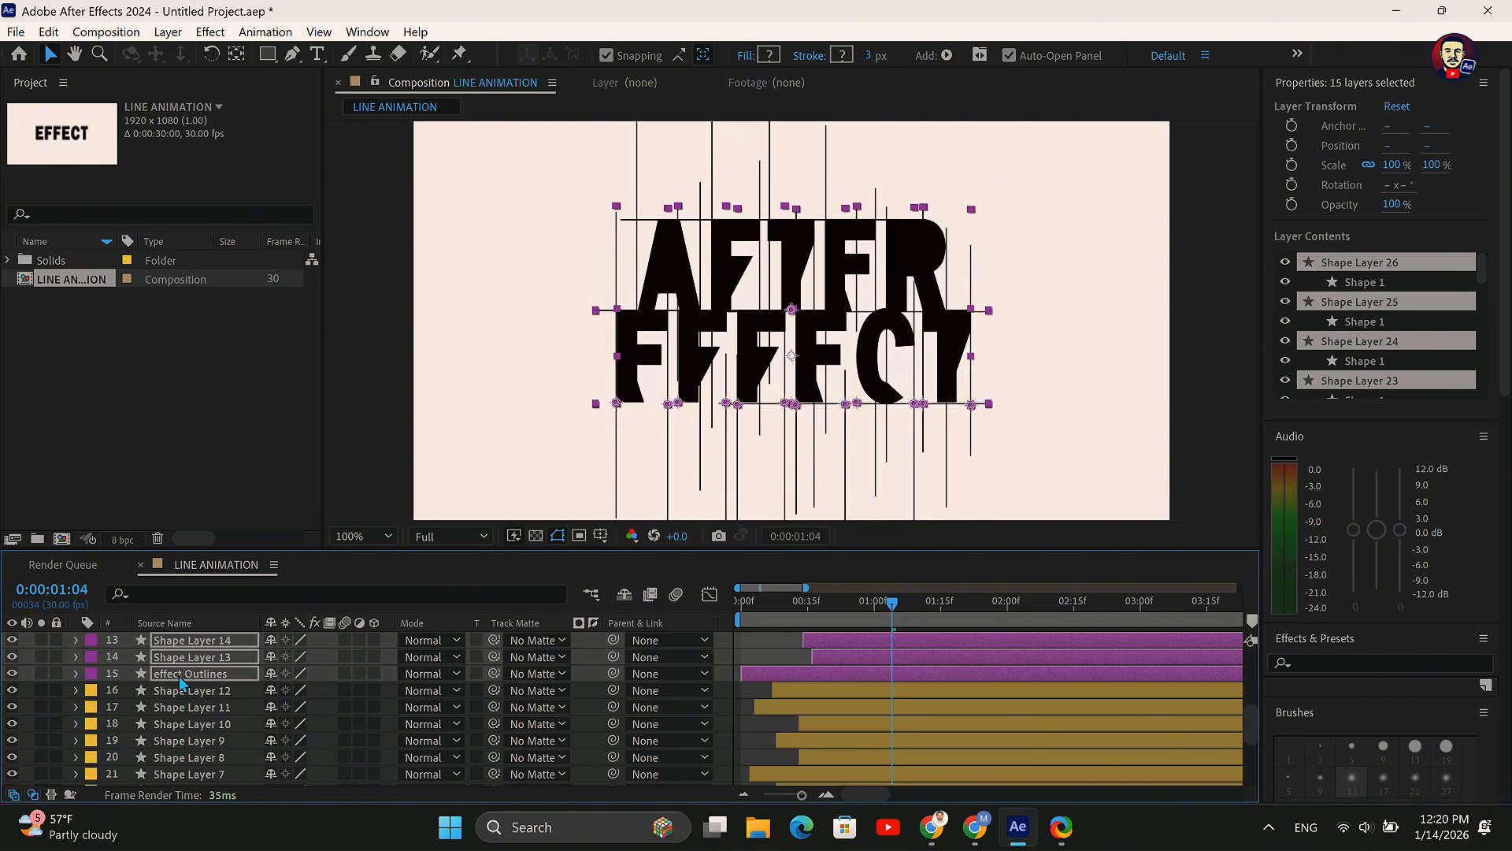
key(shift+Down)
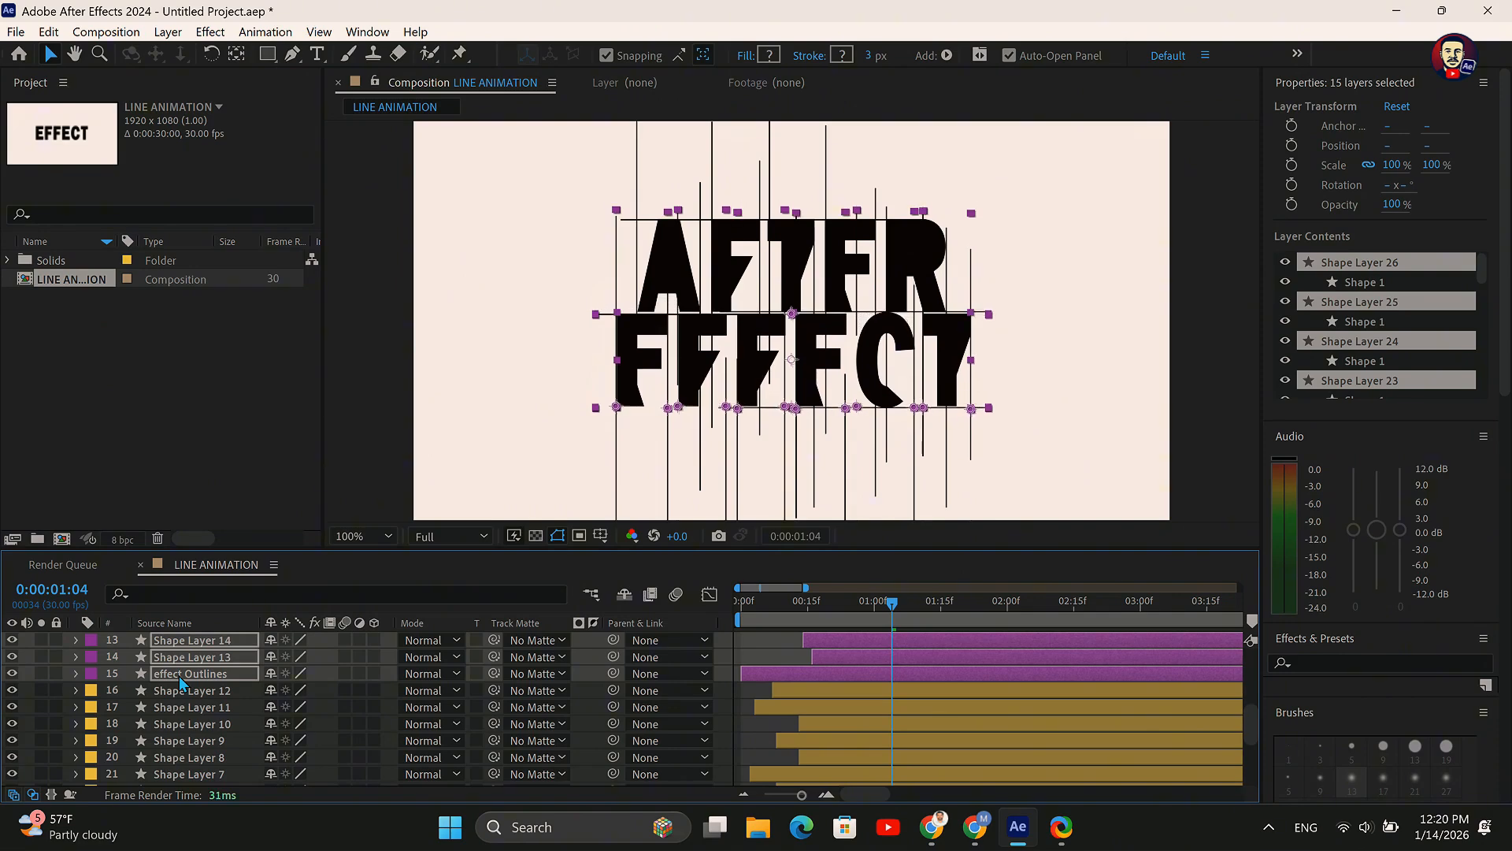
key(shift+Down)
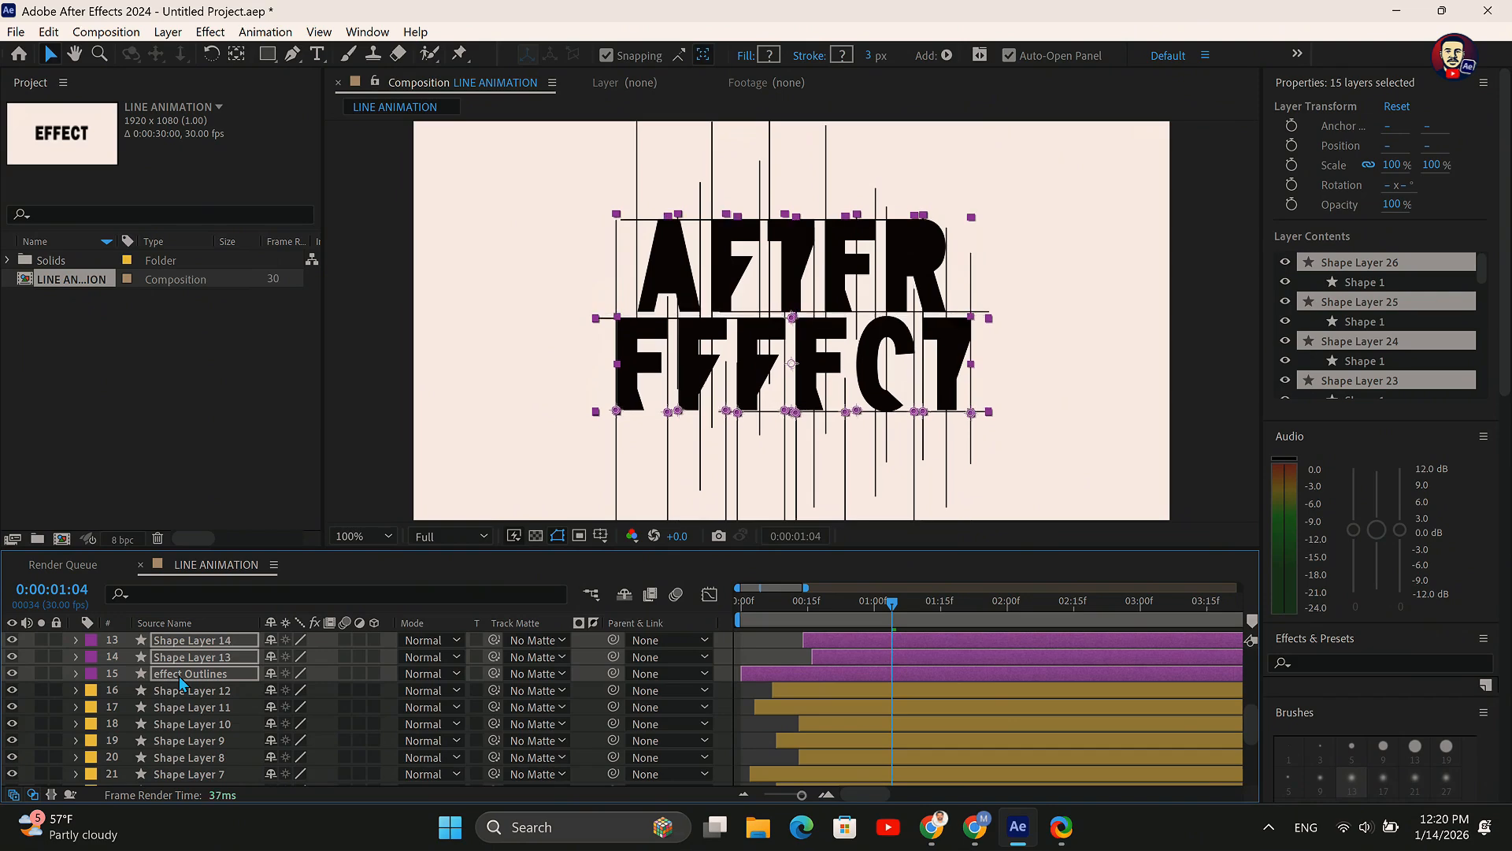
Deselect the layers and preview the stacked AFTER and EFFECT animation from the first frame
click(765, 652)
key(Home)
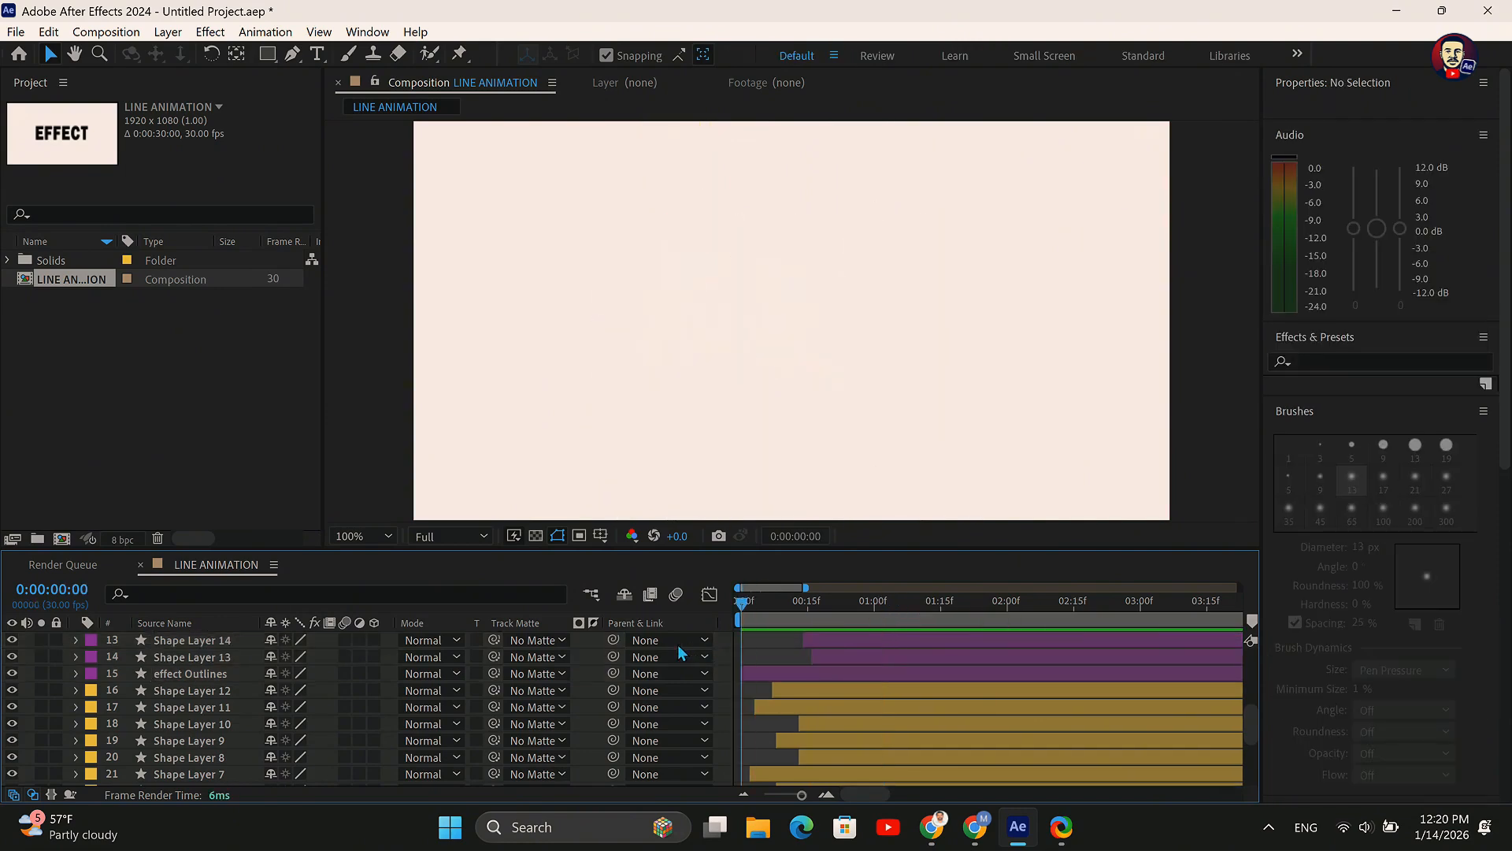
key(space)
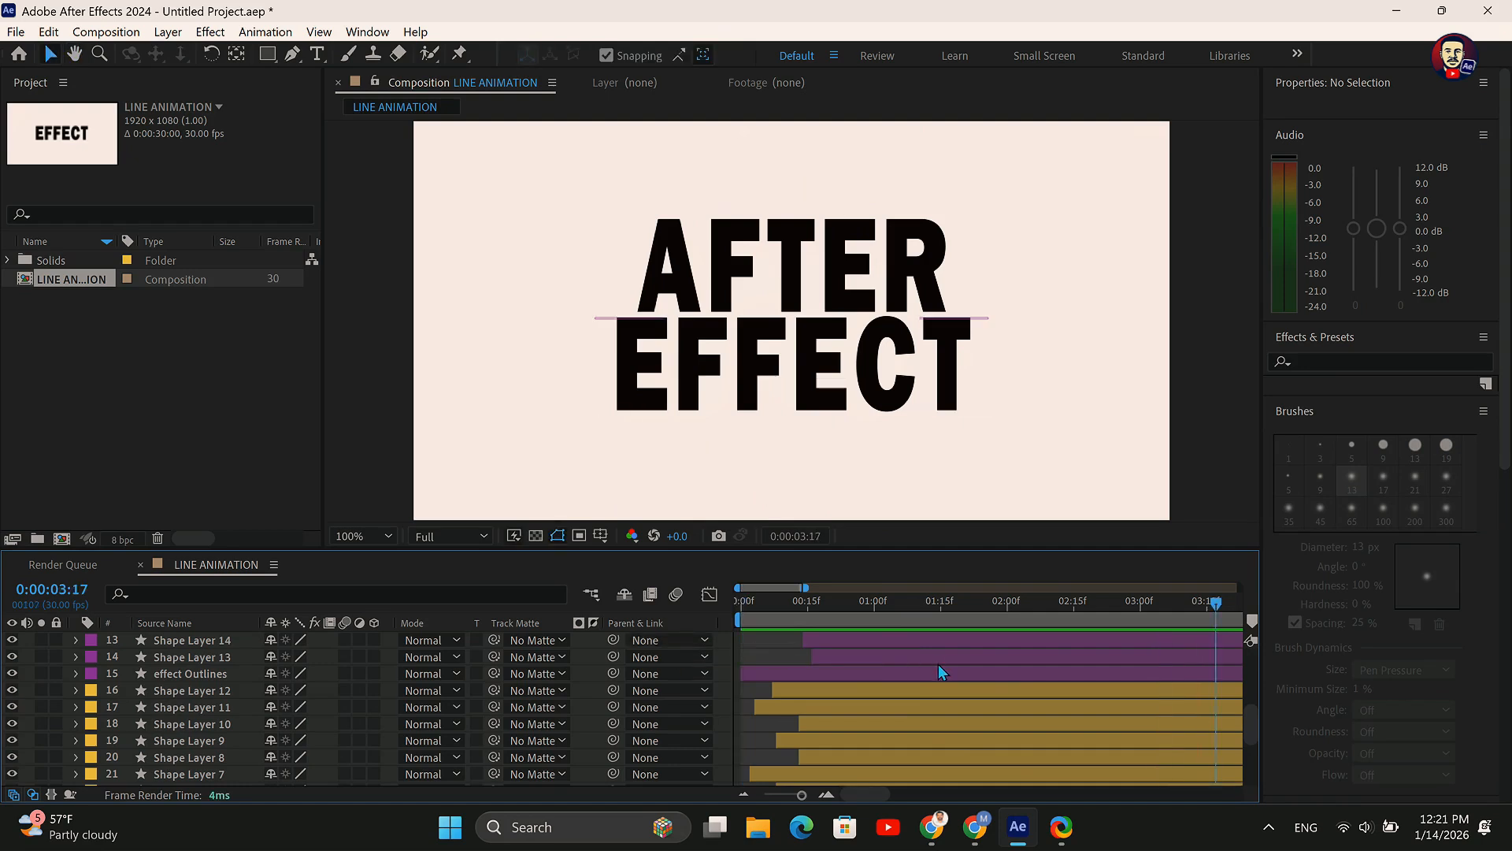
key(Home)
key(space)
Duplicate the after Outlines layer and delay the upper copy so that it starts at frame 3
scroll(663, 654, down, 3)
click(813, 744)
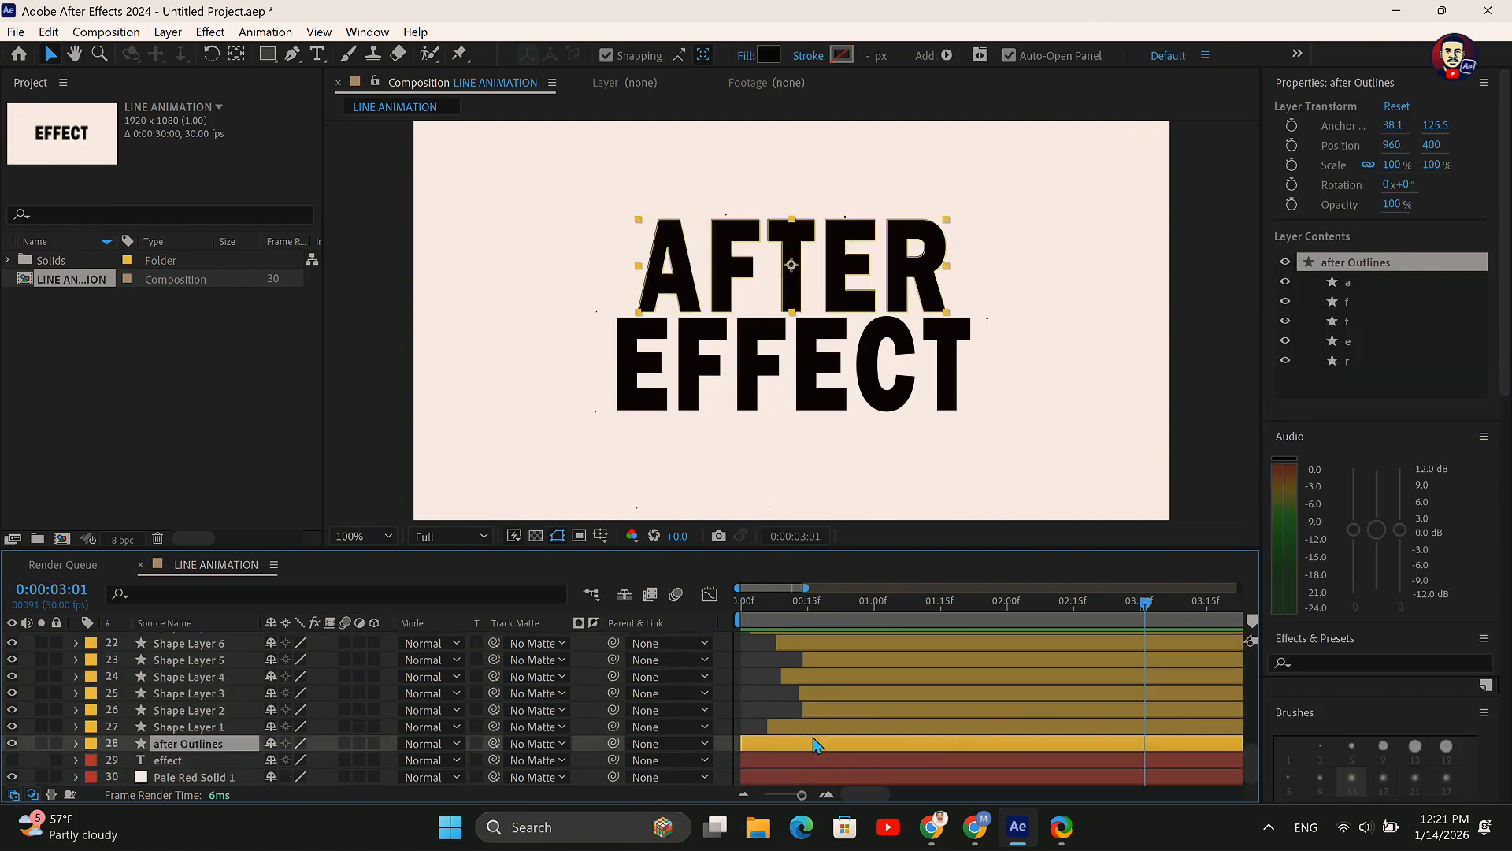
key(ctrl+d)
click(801, 759)
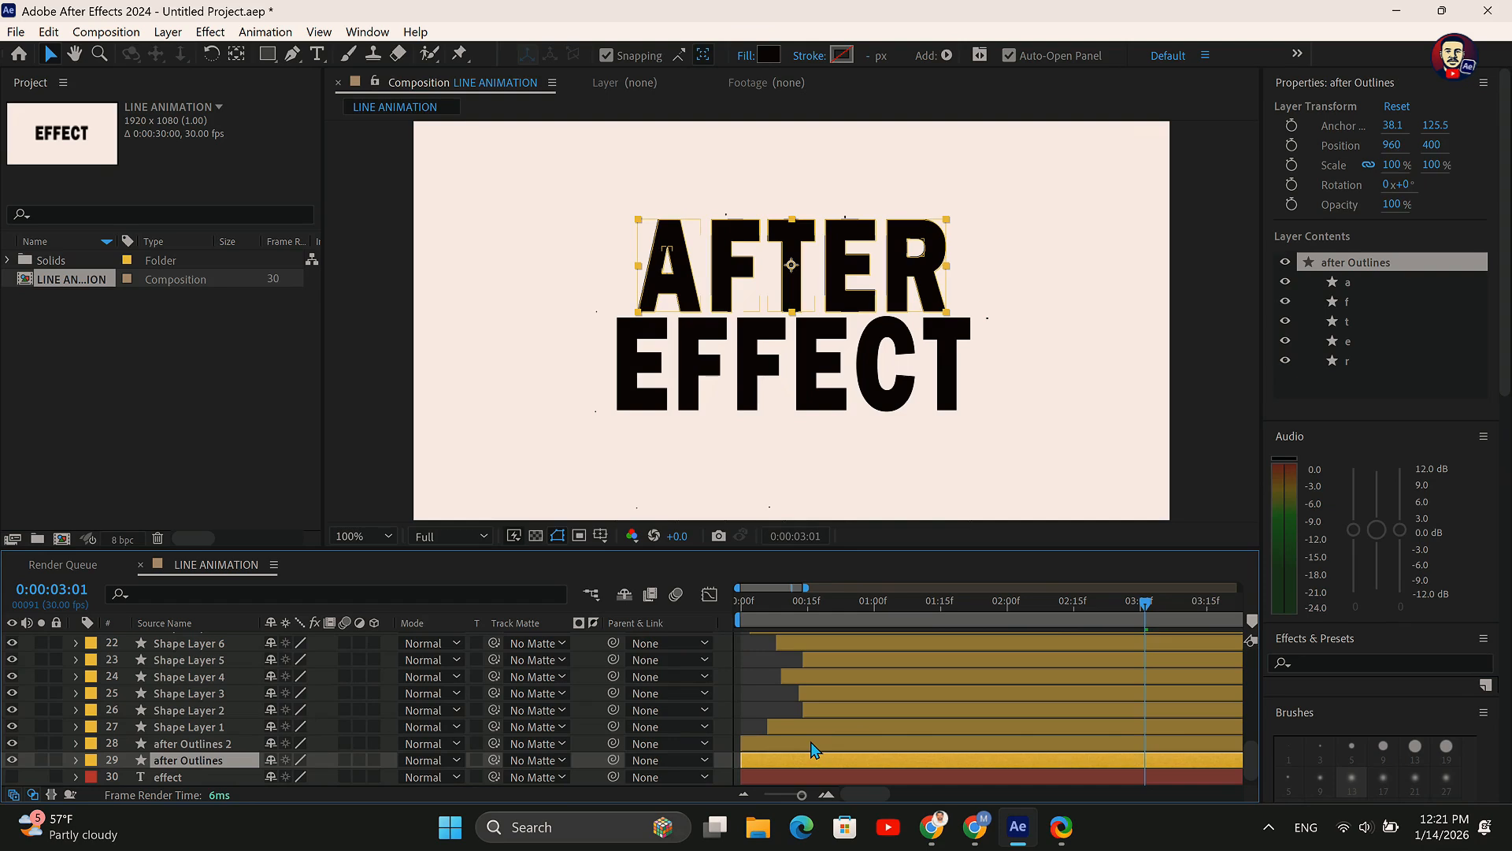
scroll(812, 743, up, 2)
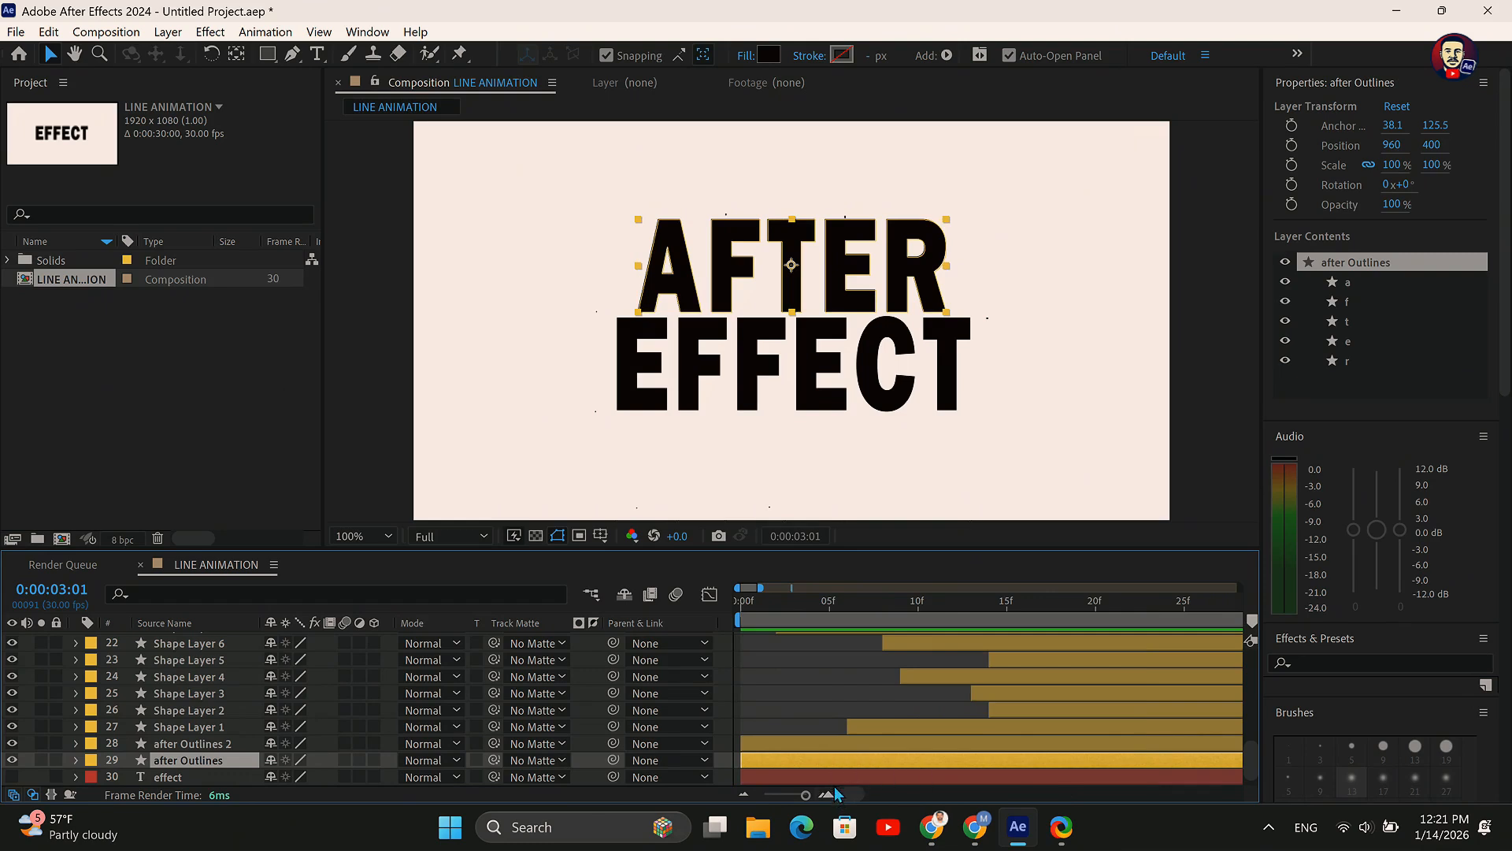
drag(745, 744, 764, 745)
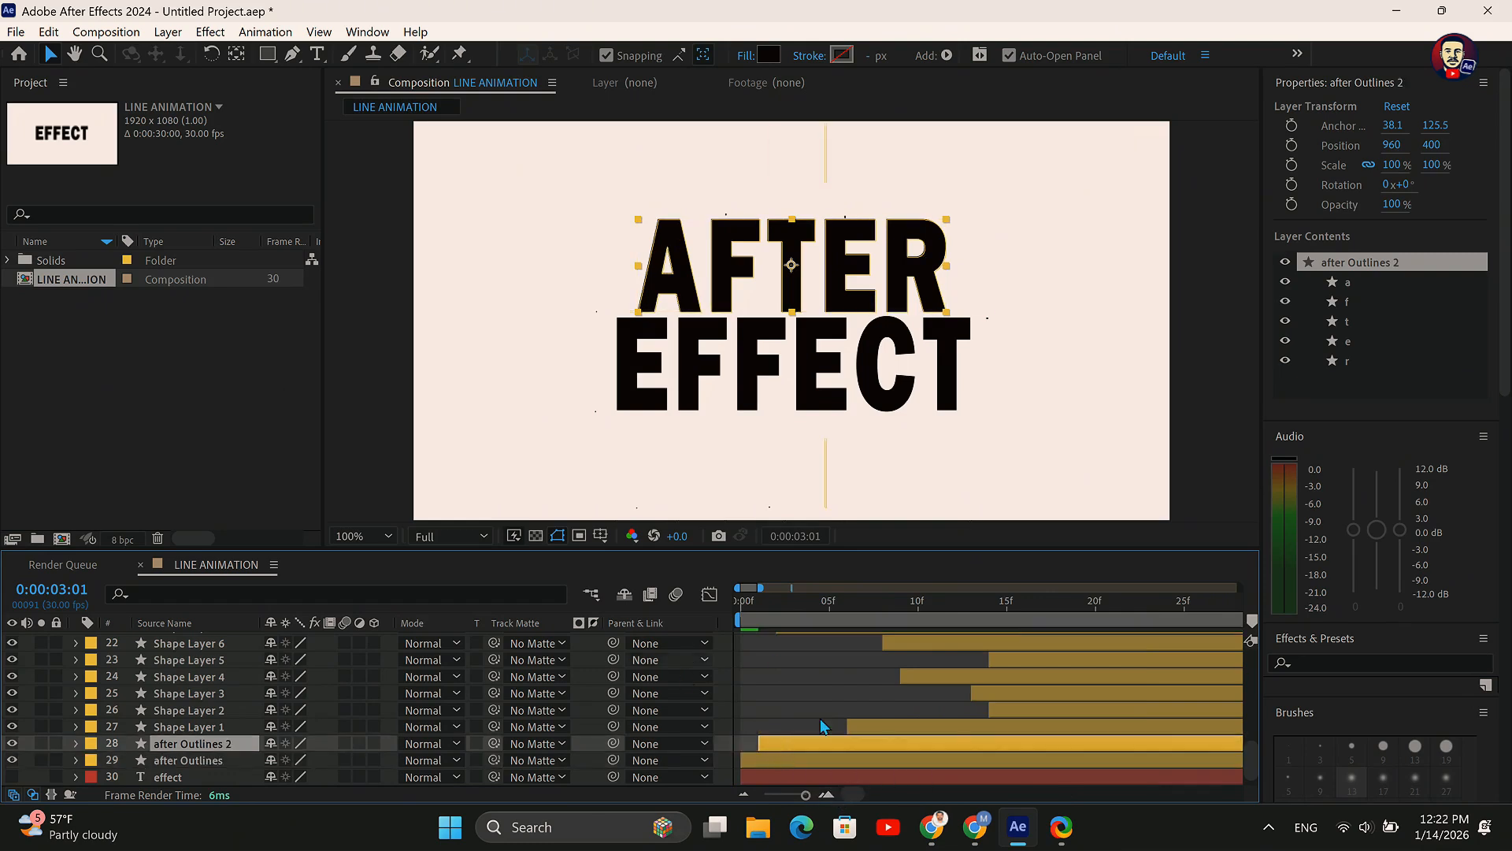
click(827, 794)
click(830, 796)
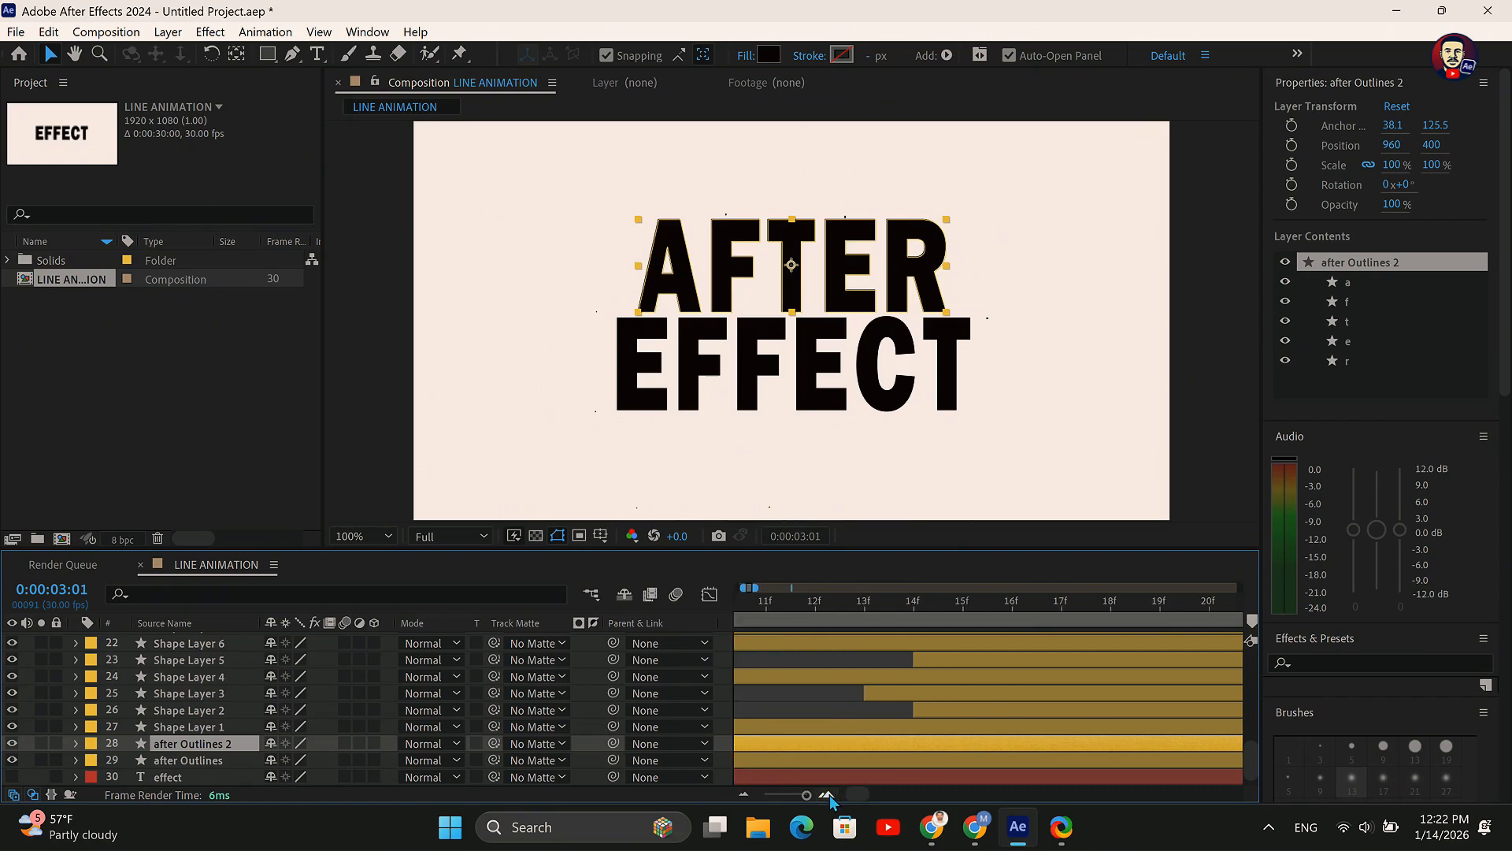
drag(856, 795, 785, 794)
drag(830, 742, 928, 746)
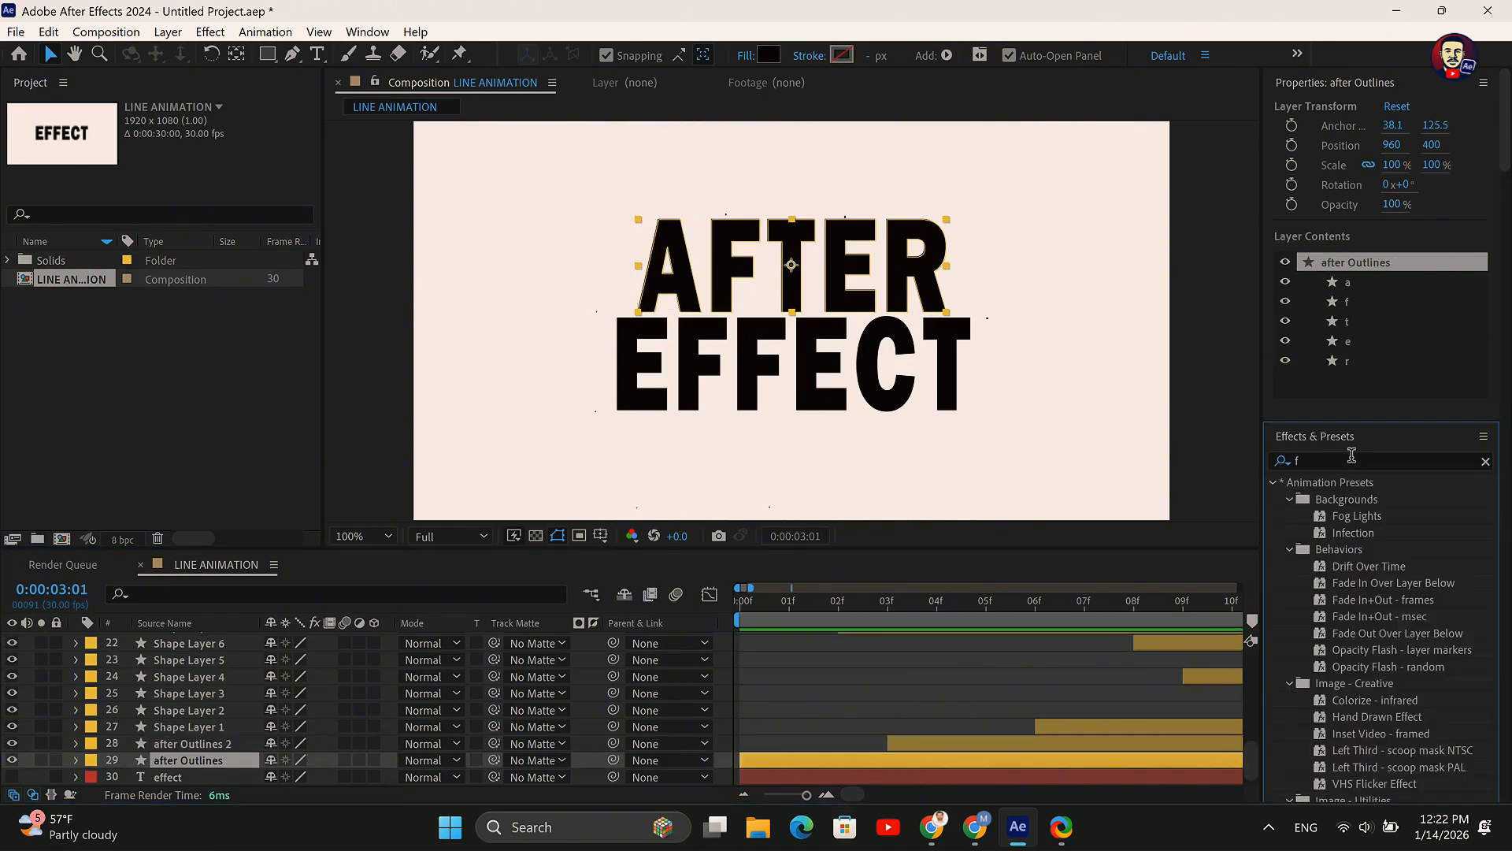
Find the Fill effect and apply it to the original after Outlines layer beneath its copy
click(1352, 457)
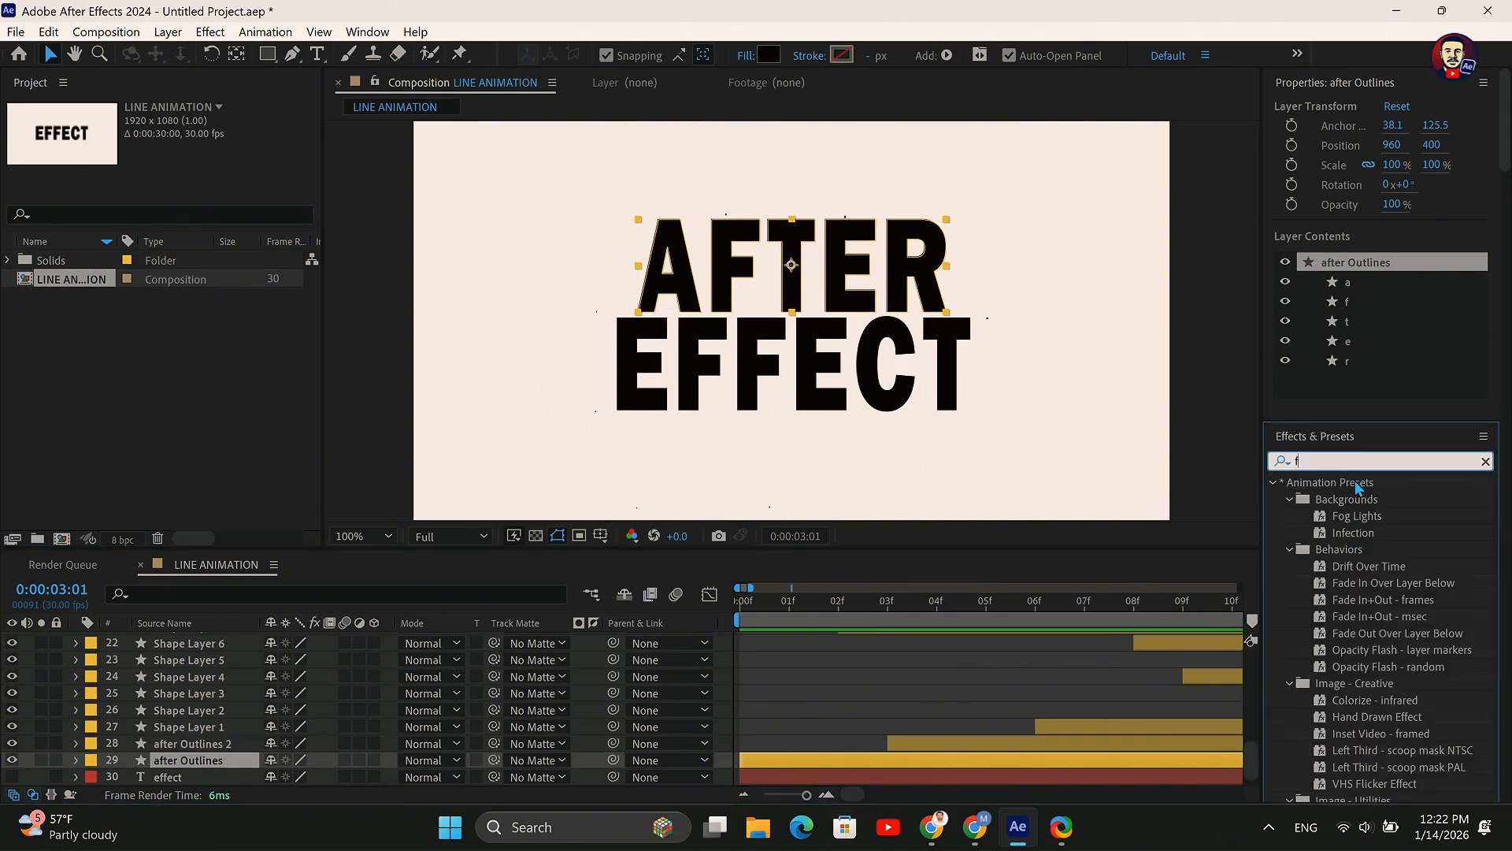
text(ill)
click(1342, 587)
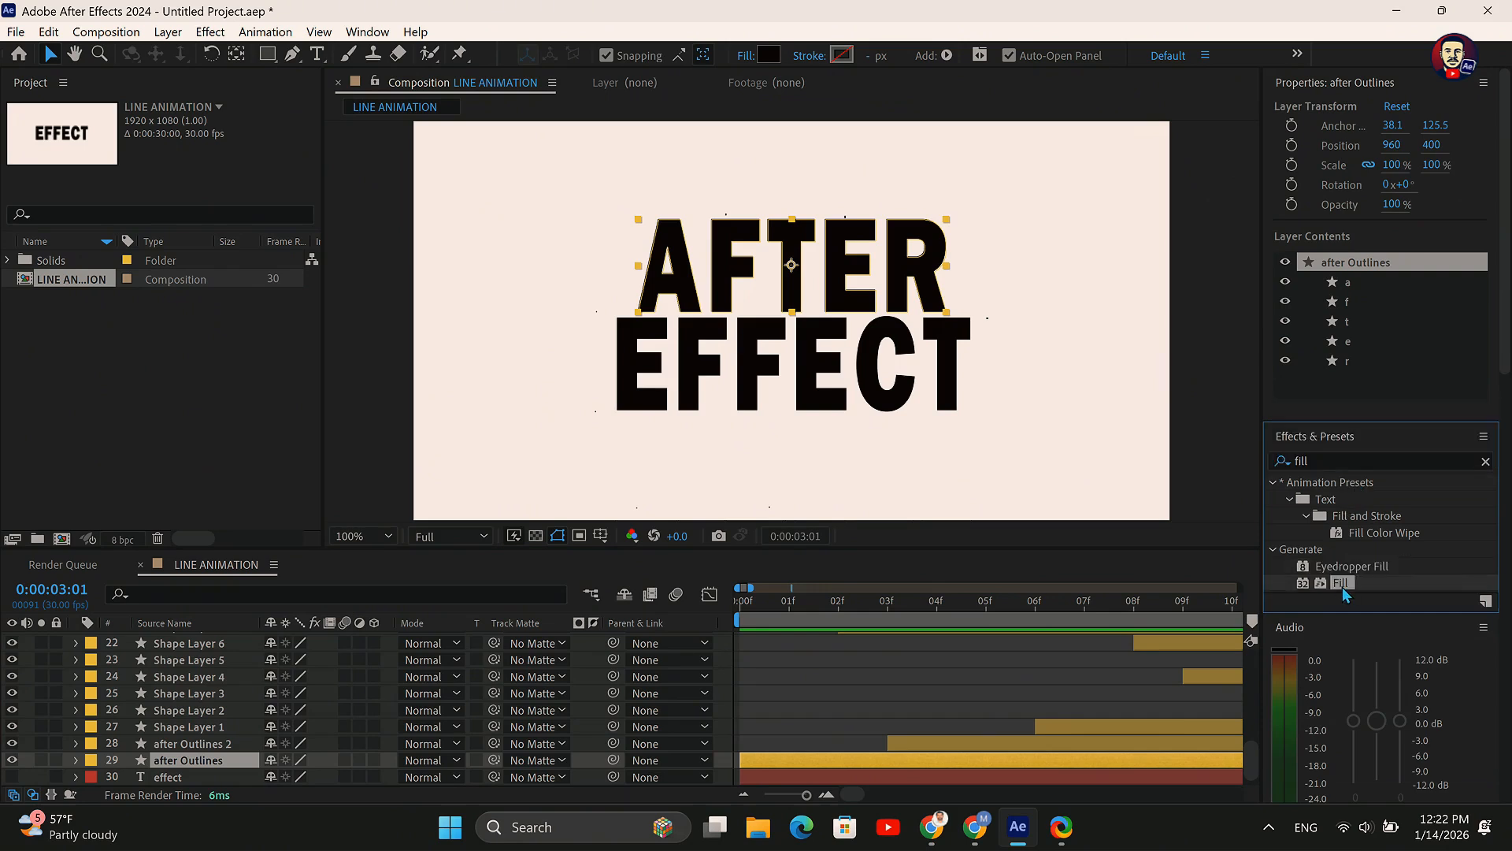
drag(1344, 586, 858, 758)
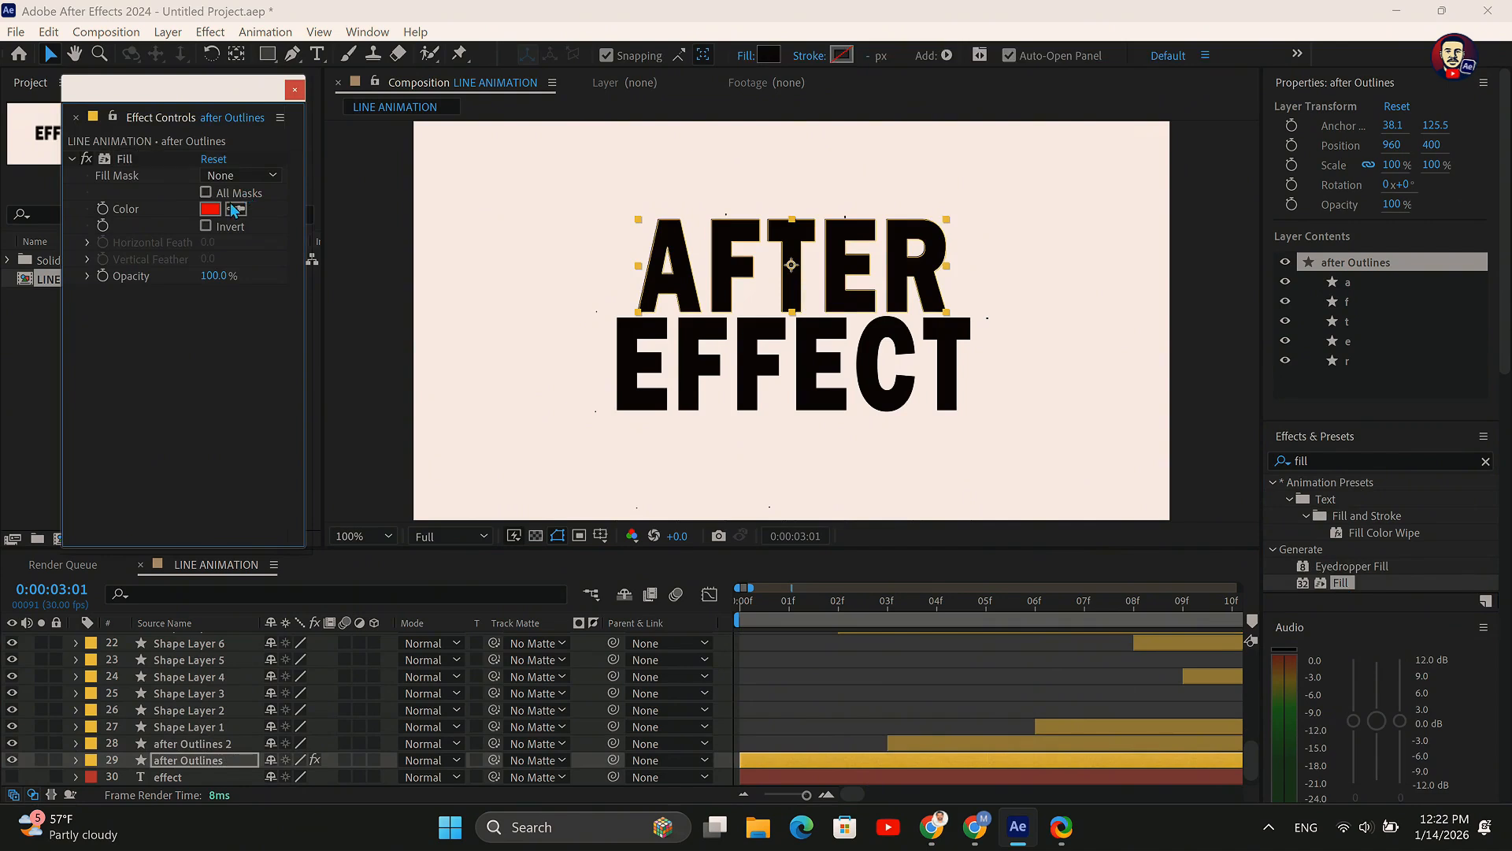
Set the Fill effect's color on after Outlines to magenta EB08C4
click(235, 210)
click(226, 218)
click(216, 209)
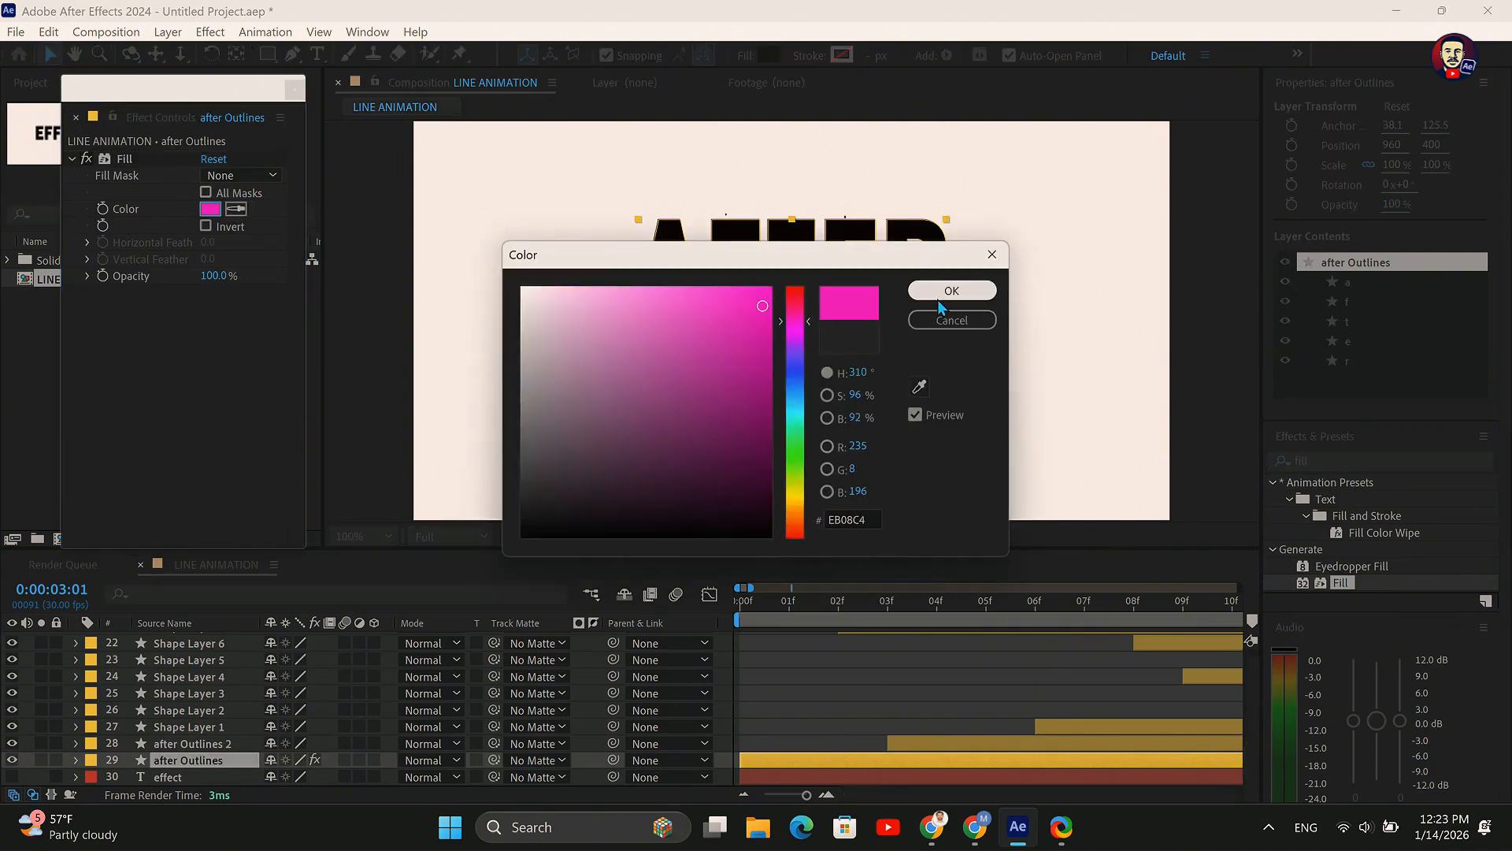
click(938, 296)
Preview the magenta-edged AFTER reveal from the composition's first frame
drag(1134, 603, 697, 706)
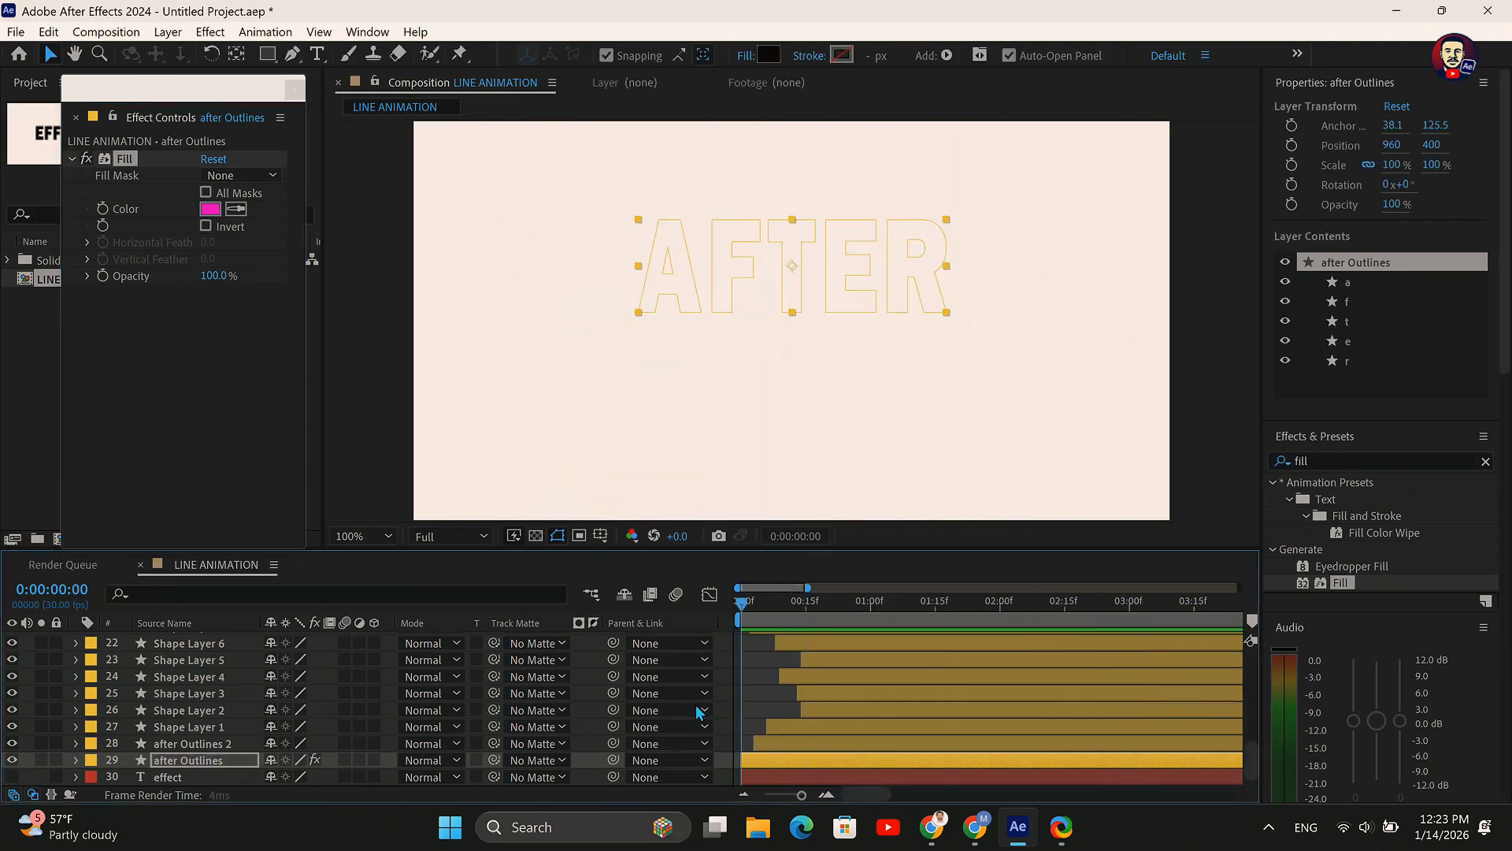
key(space)
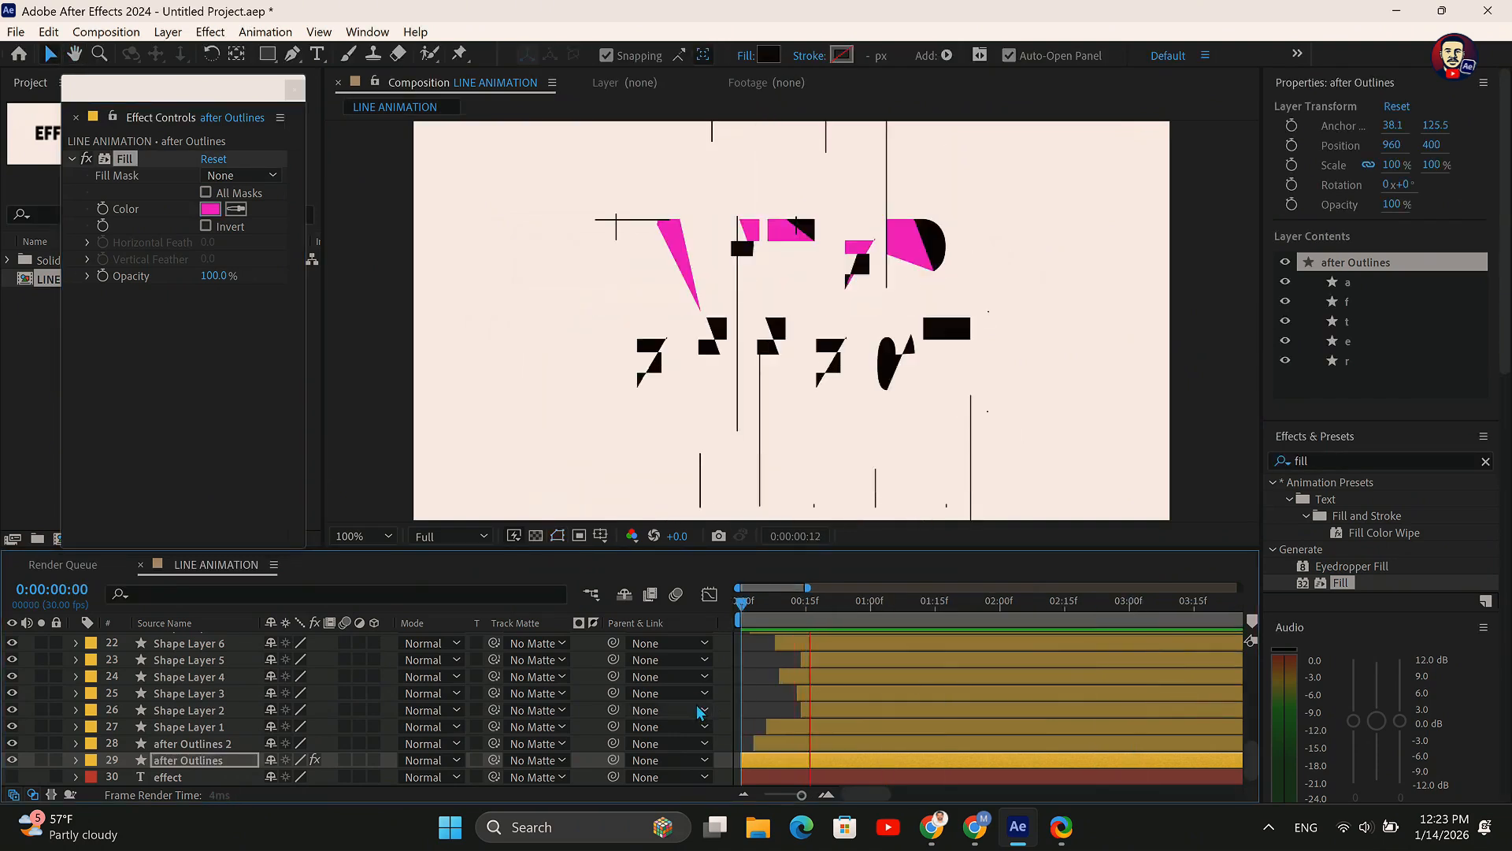
key(space)
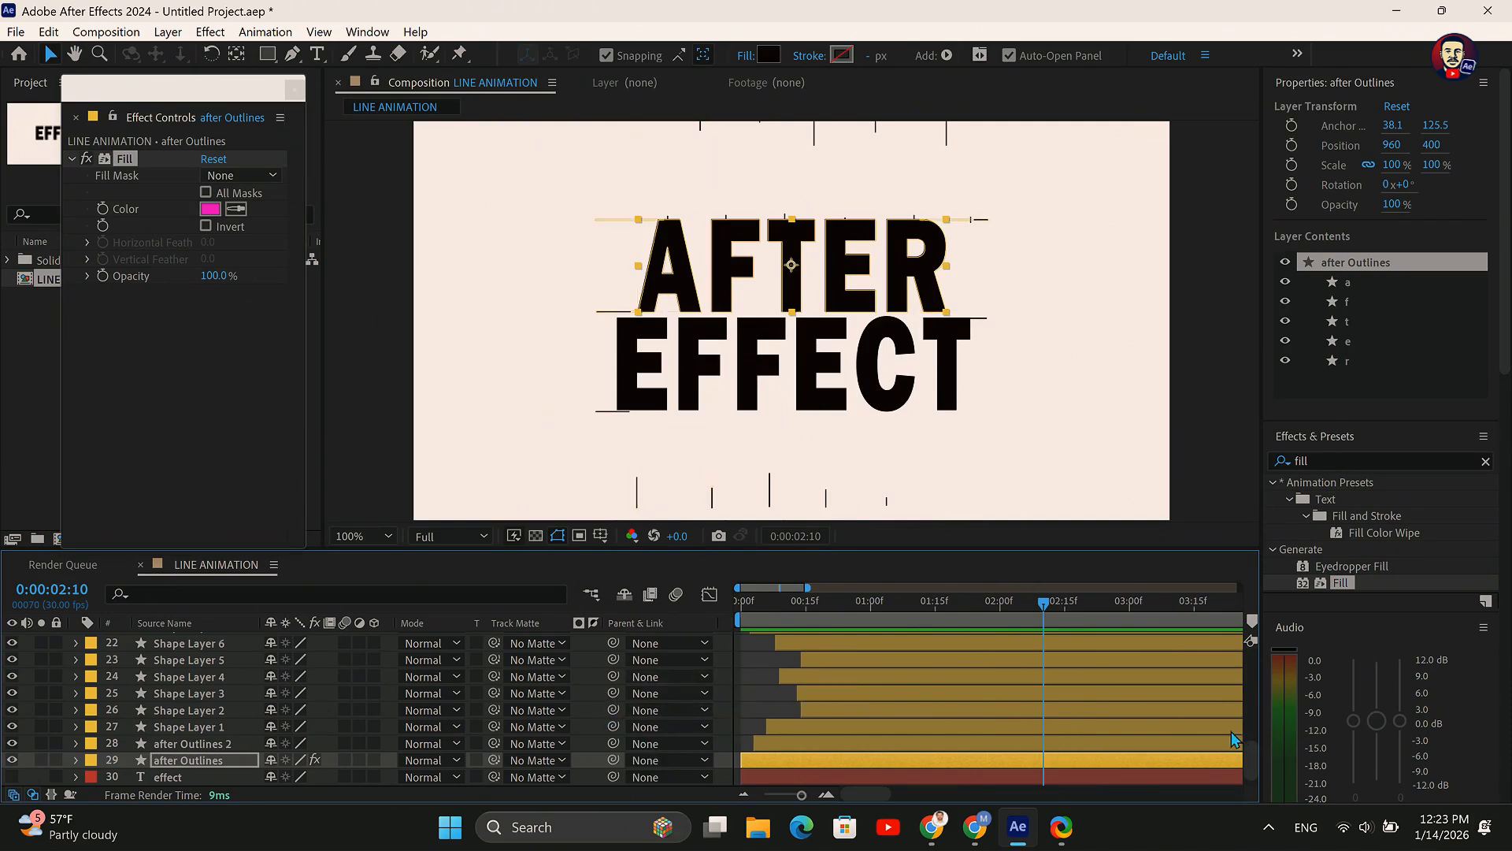
Duplicate the effect Outlines layer and delay the upper copy so that it starts at frame 3
scroll(1236, 741, up, 10)
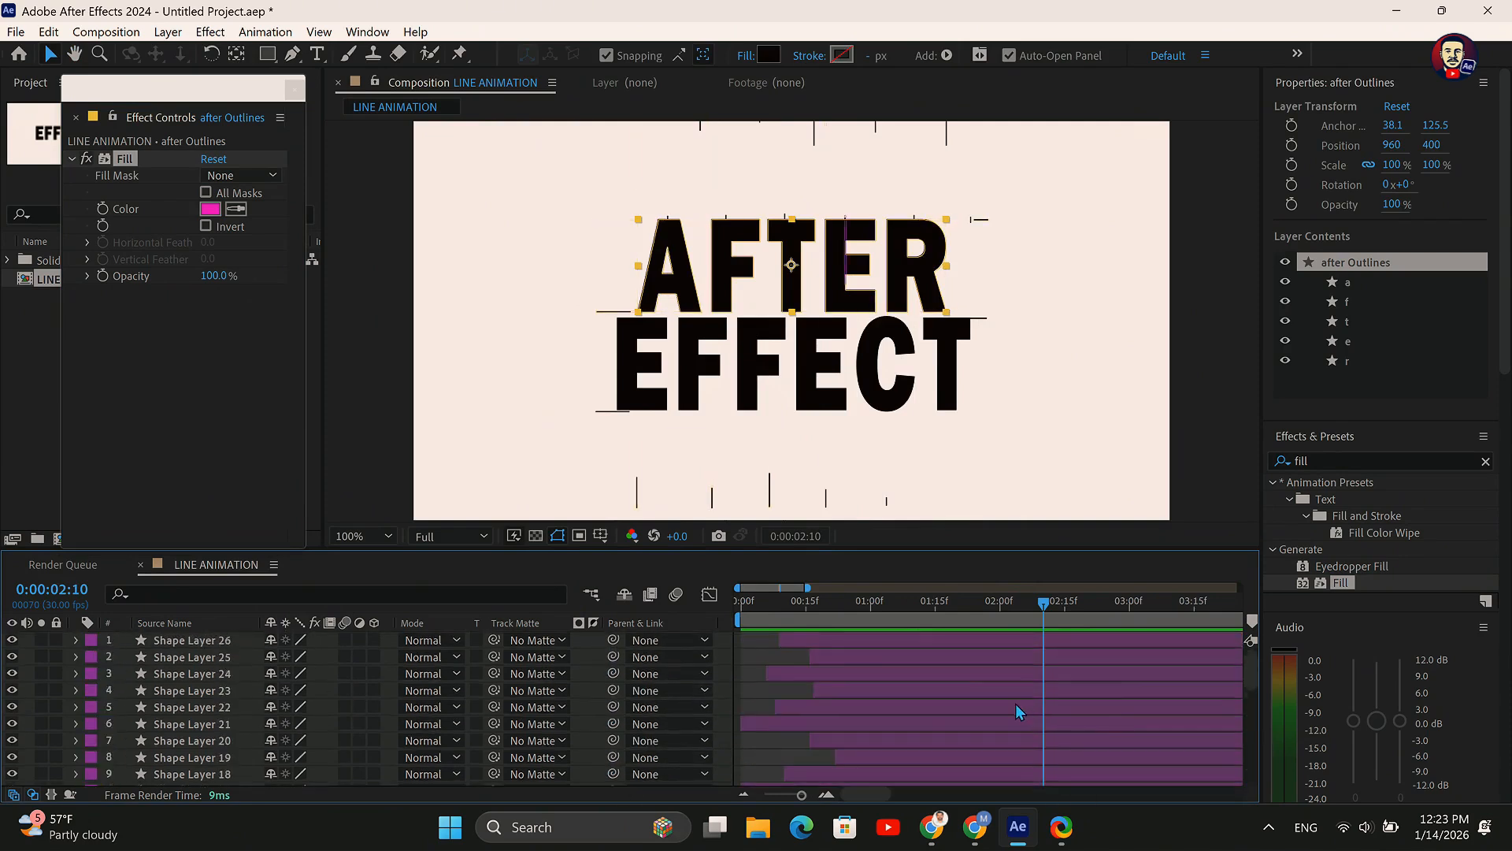
scroll(953, 687, down, 5)
click(758, 675)
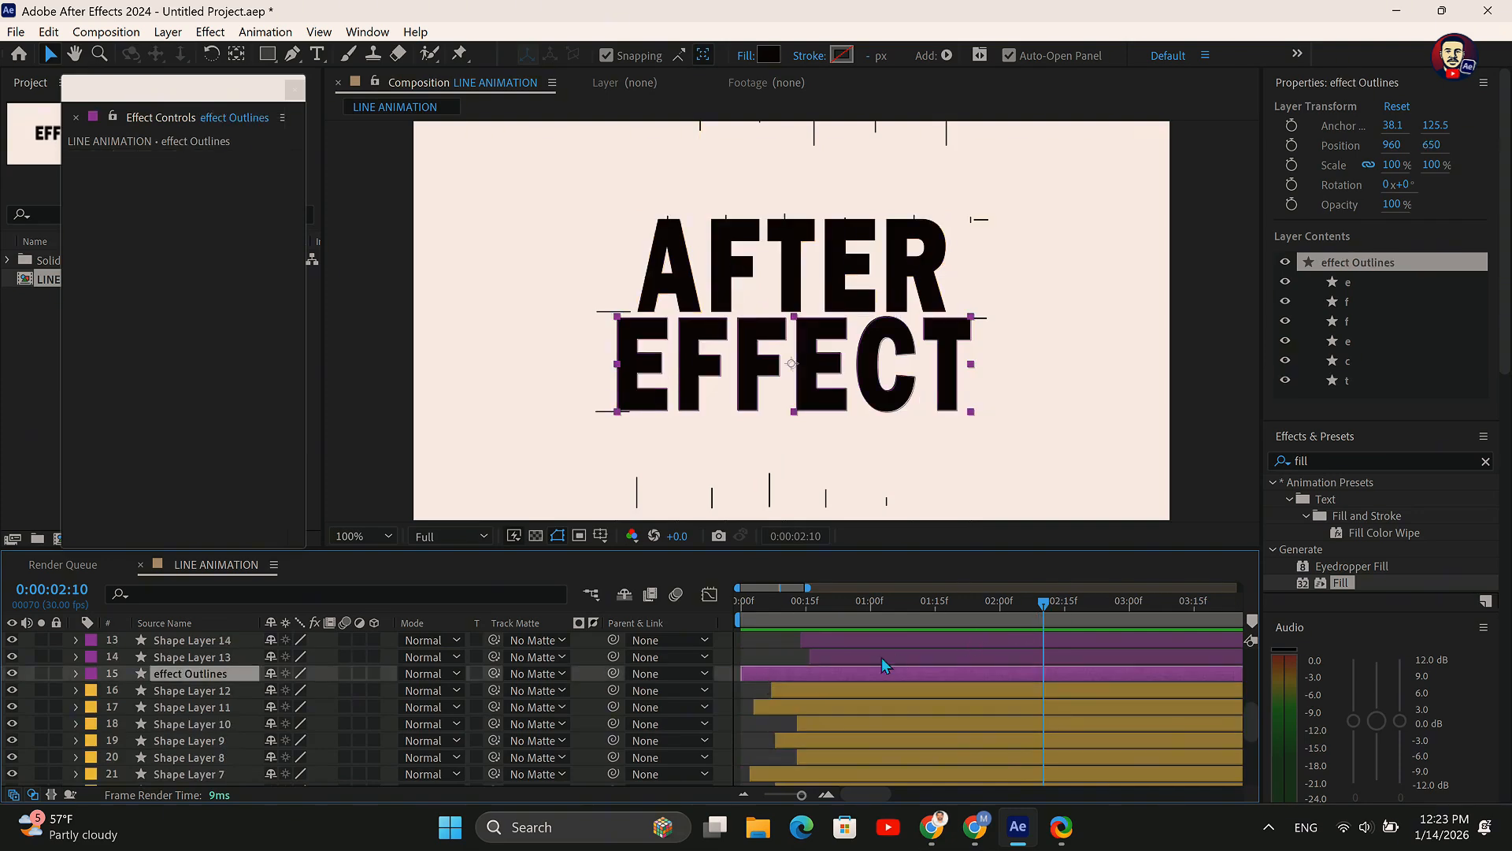
drag(890, 605, 712, 721)
click(823, 797)
click(824, 798)
click(824, 797)
click(823, 798)
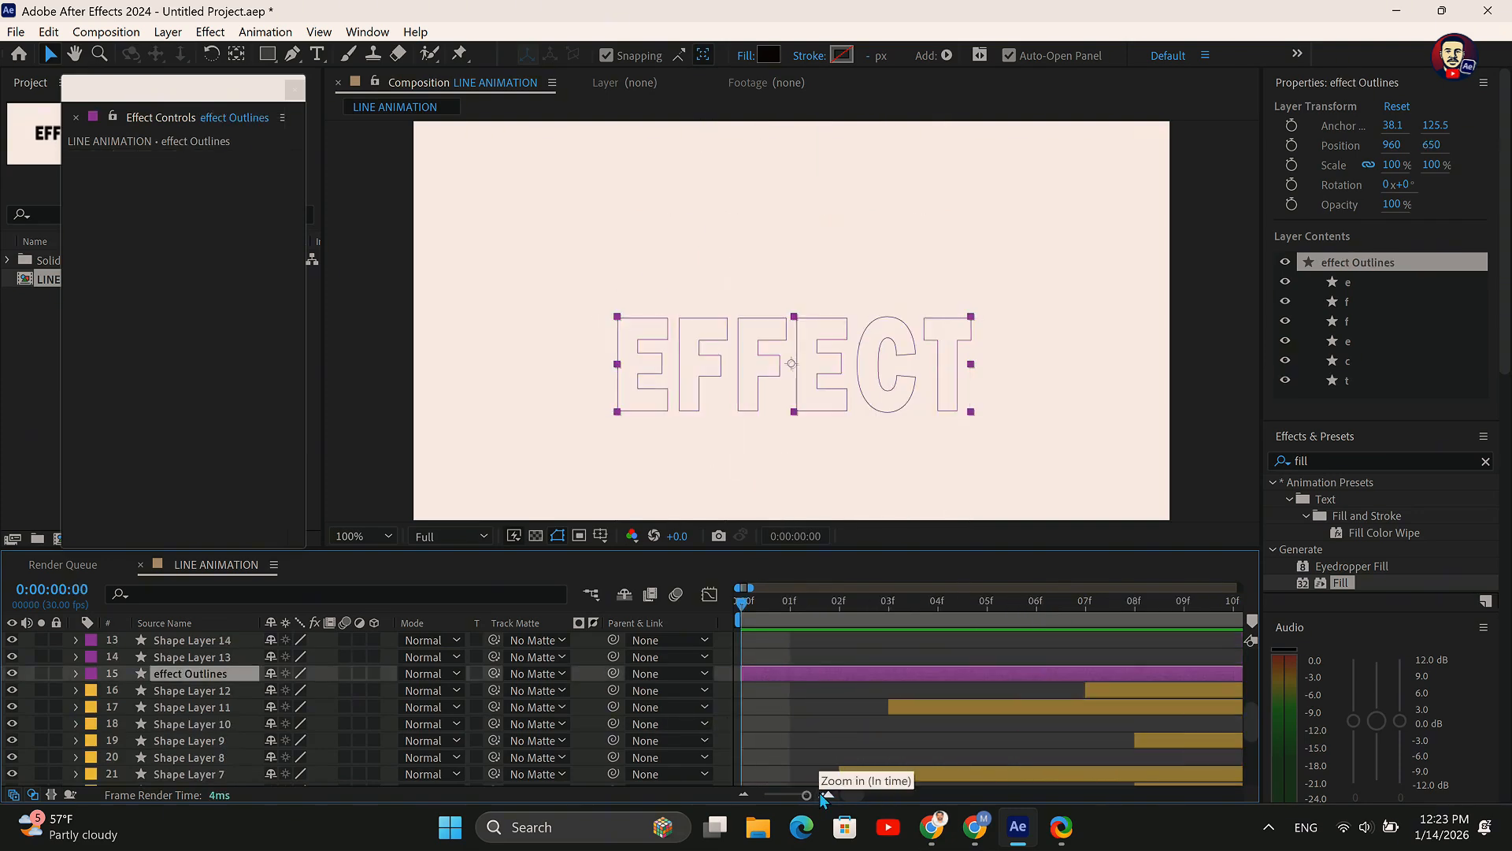
key(ctrl+d)
drag(790, 670, 914, 668)
Apply a cyan Fill effect to the original effect Outlines layer beneath its copy, and preview the animation from the first frame
click(848, 688)
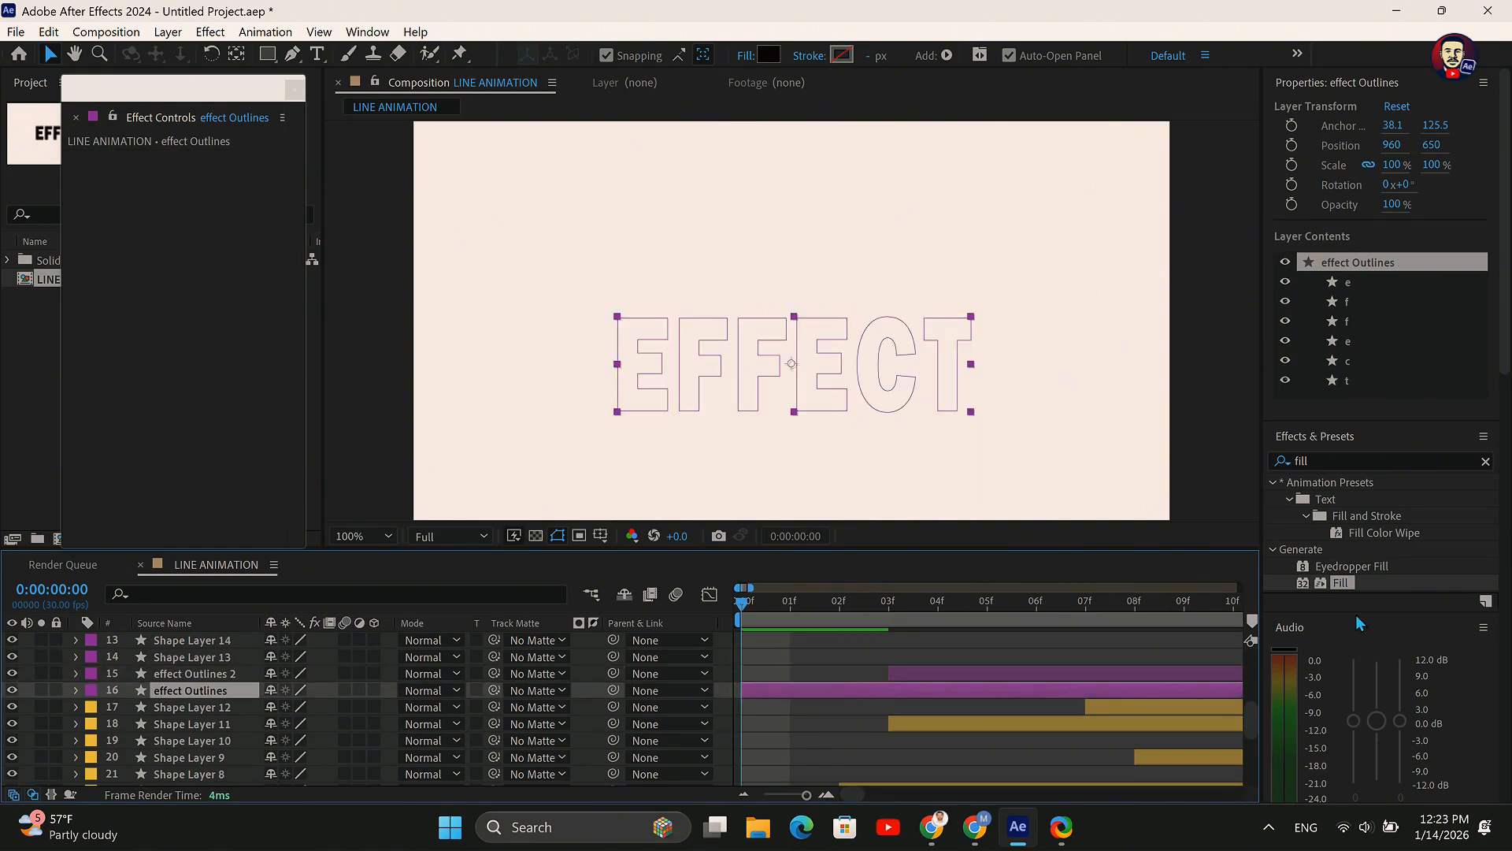
drag(1346, 582, 852, 692)
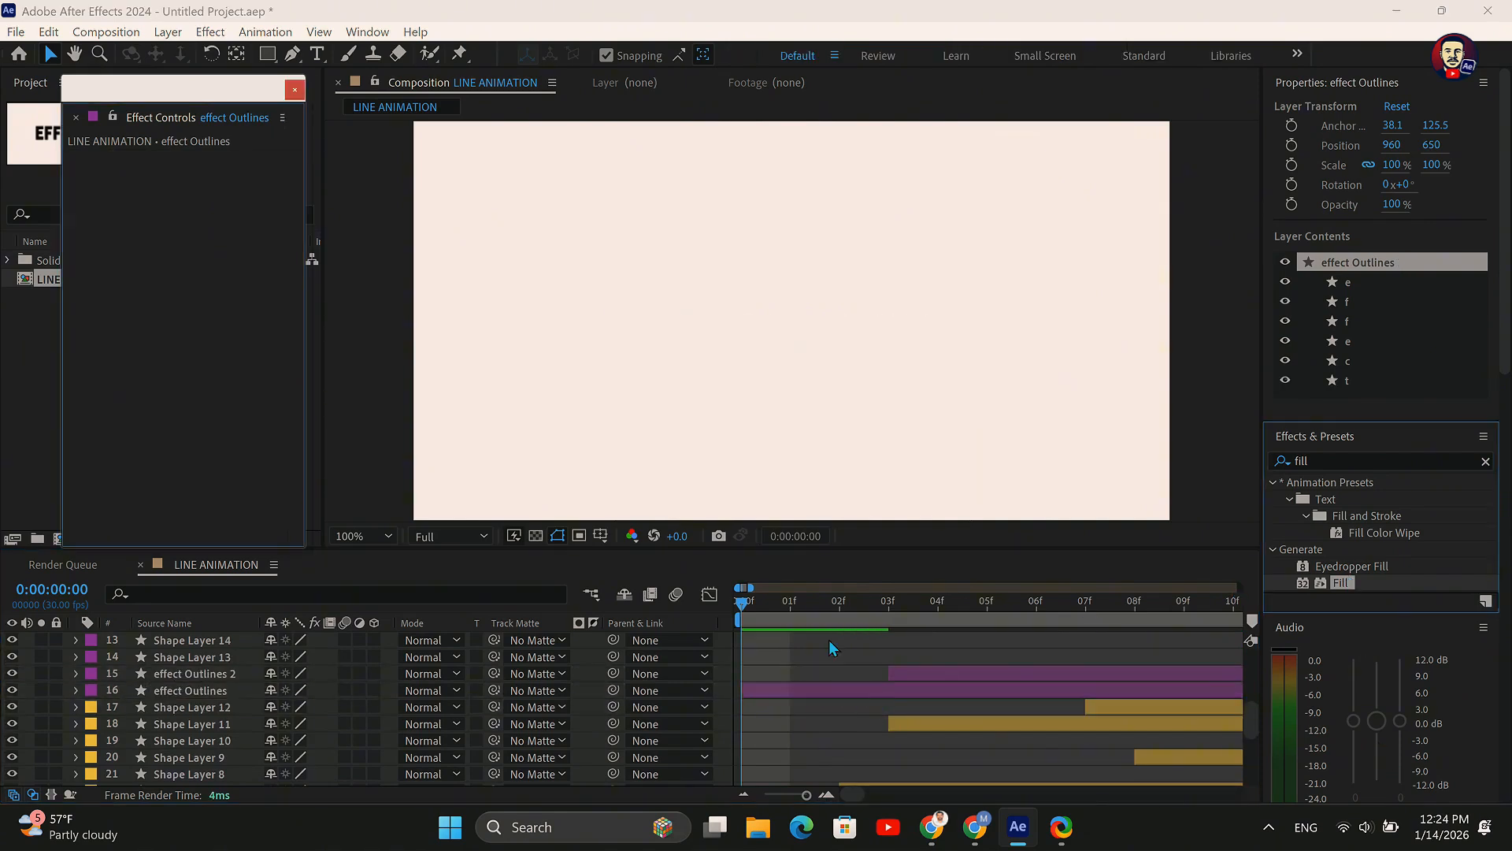
click(210, 209)
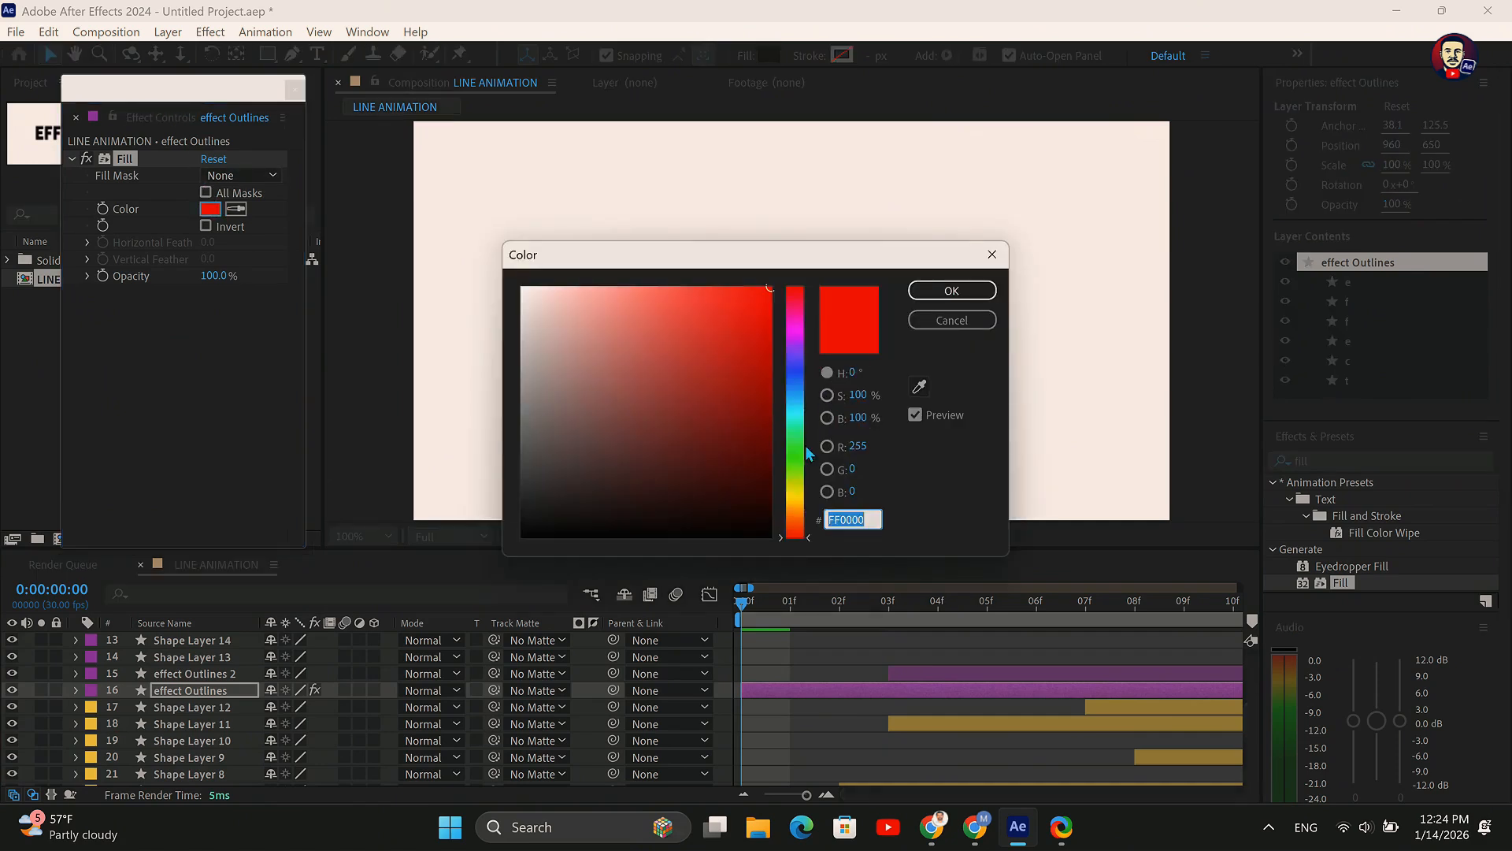
drag(801, 487, 800, 425)
click(951, 290)
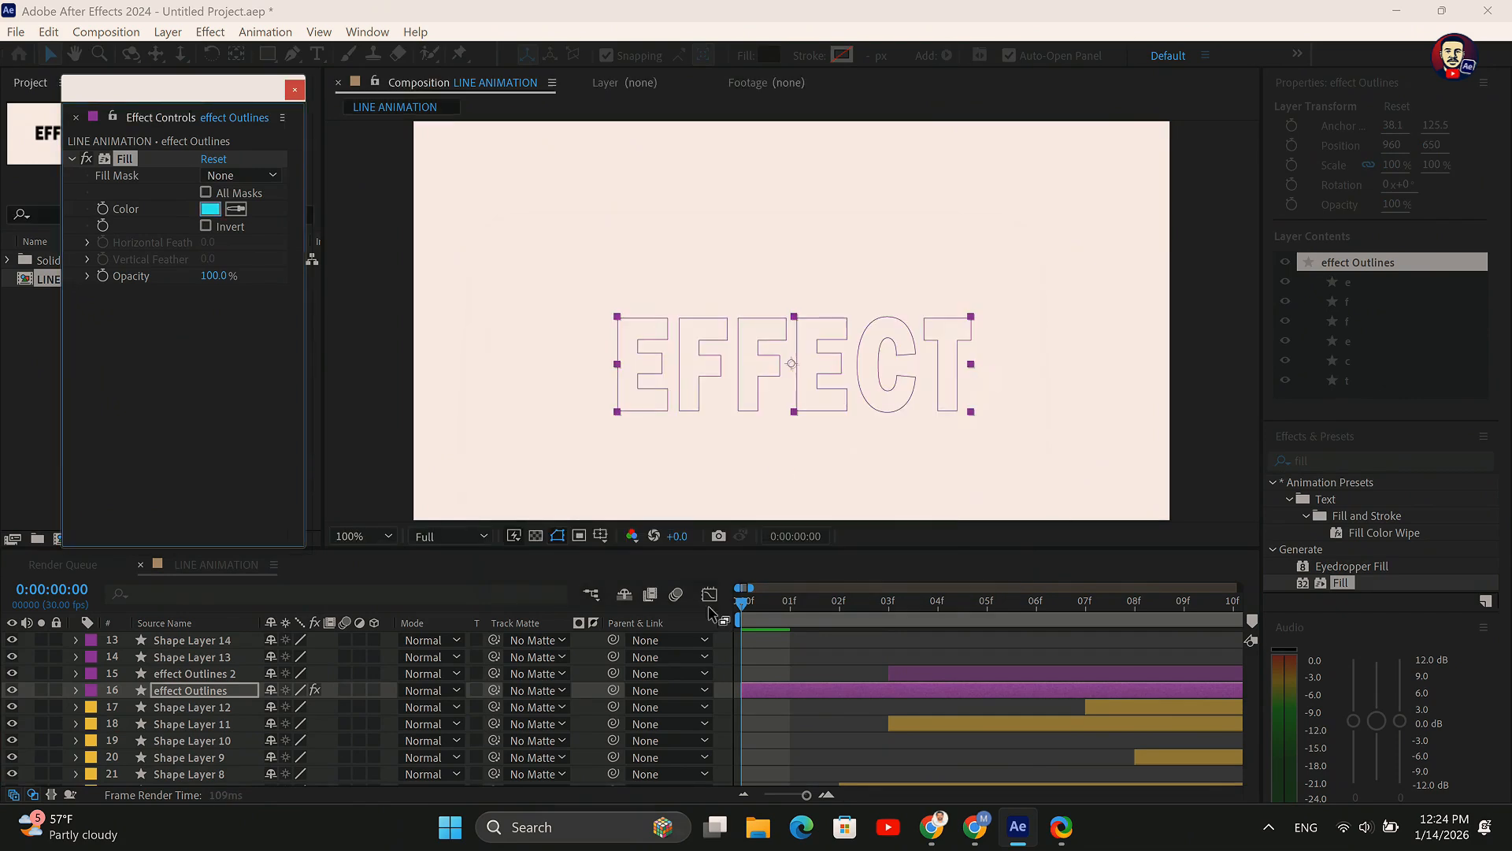
scroll(723, 652, down, 3)
key(space)
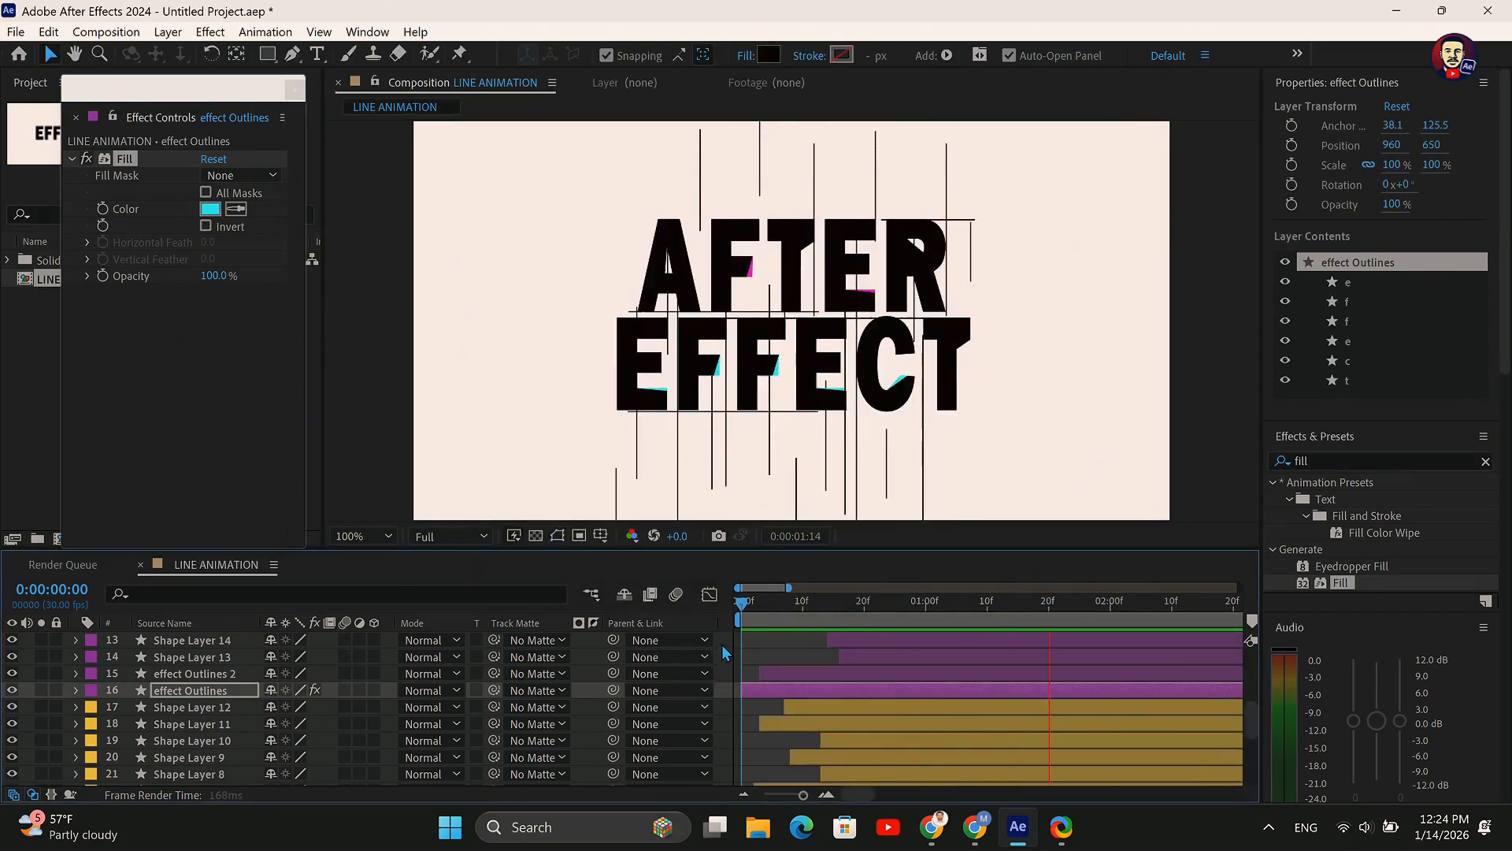
Keyframe the cyan effect Outlines layer's opacity at 100% at 0:00:01:22 and 0% at 0:00:02:09
key(space)
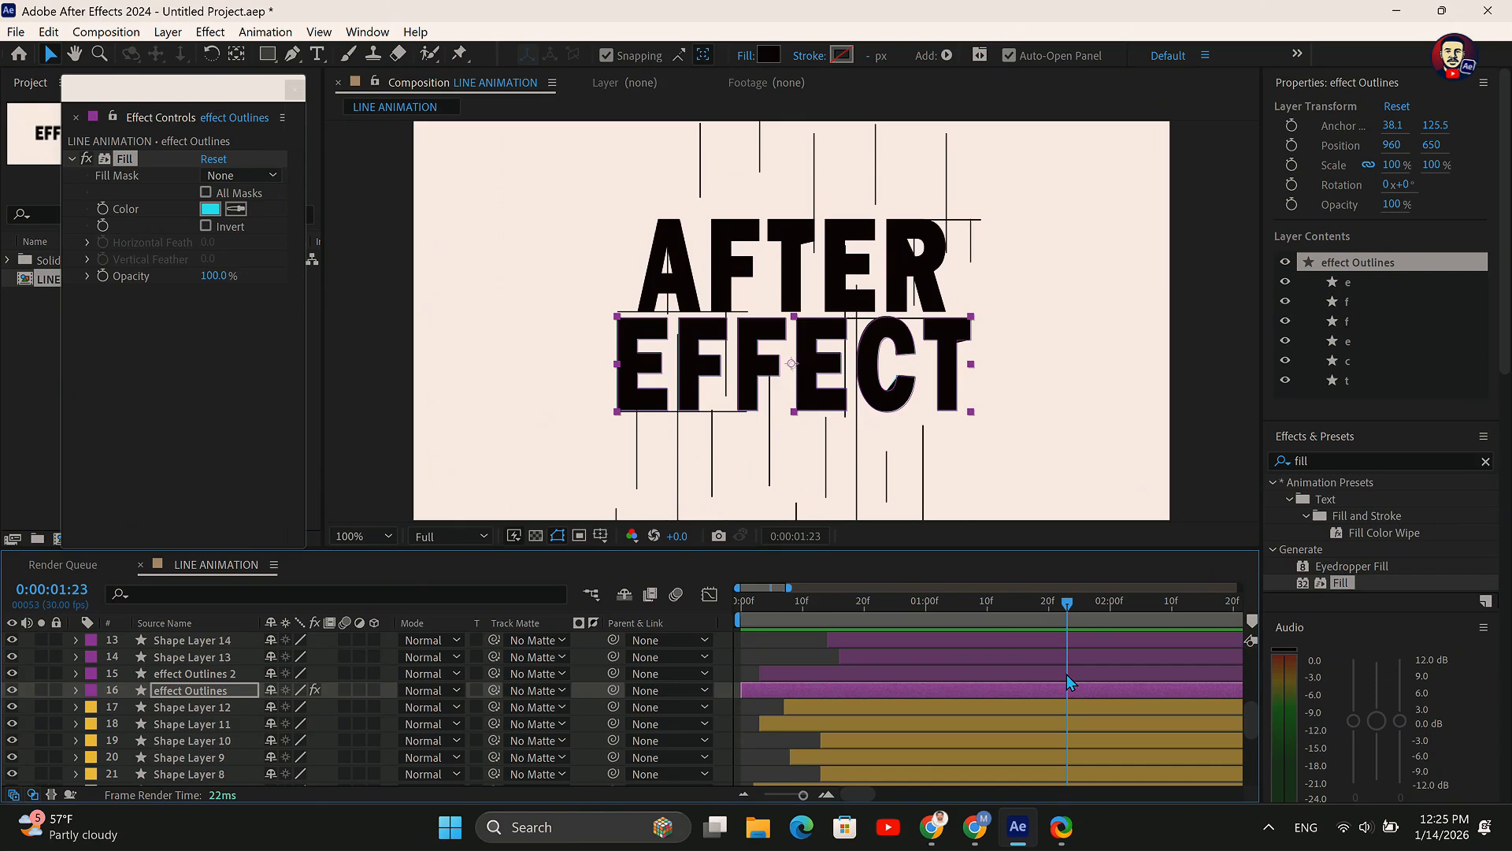
drag(1067, 674, 1055, 674)
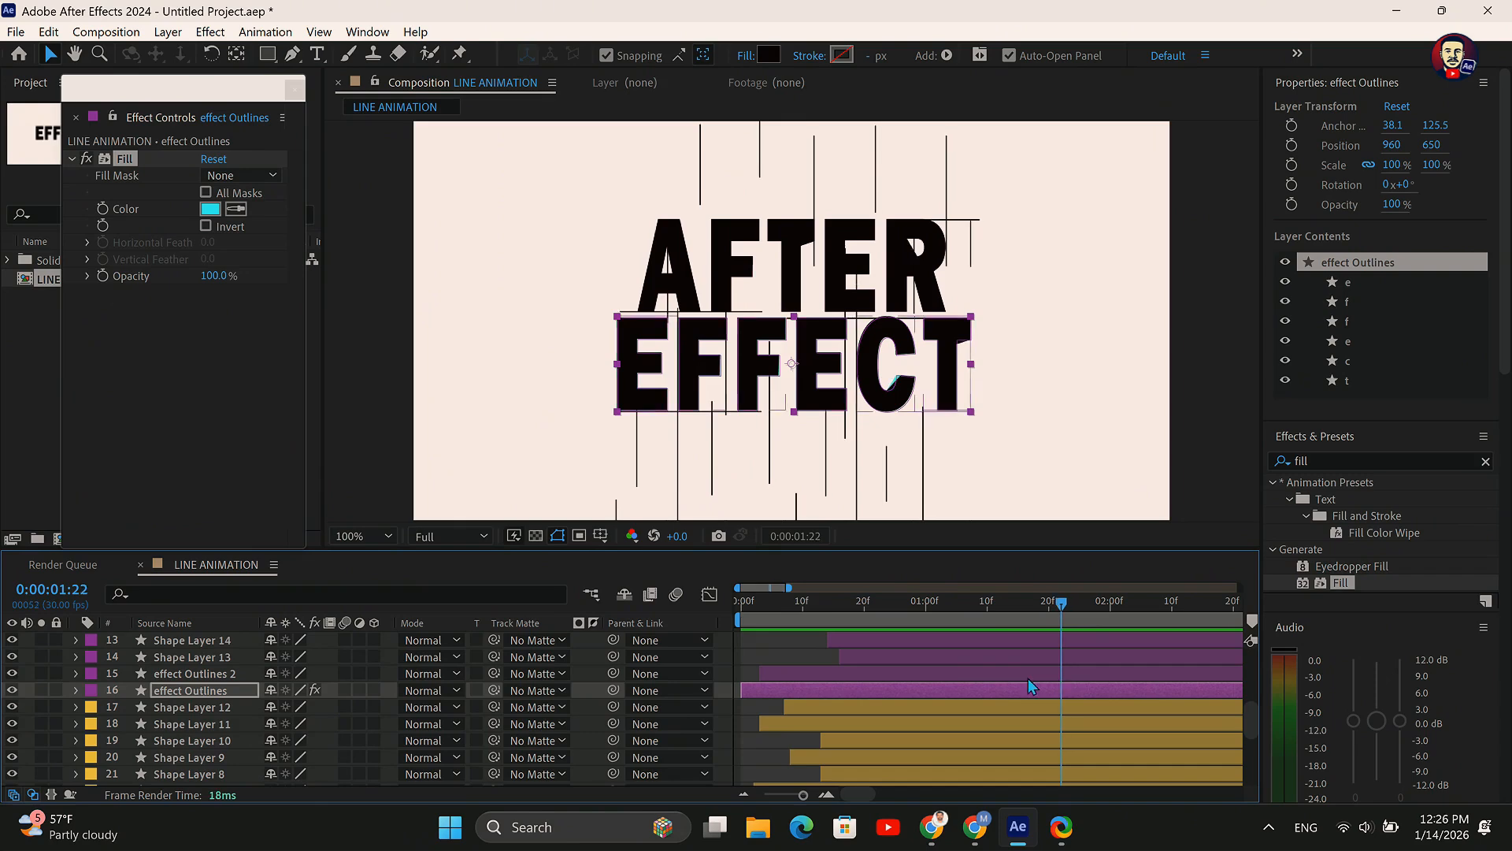
key(t)
click(126, 707)
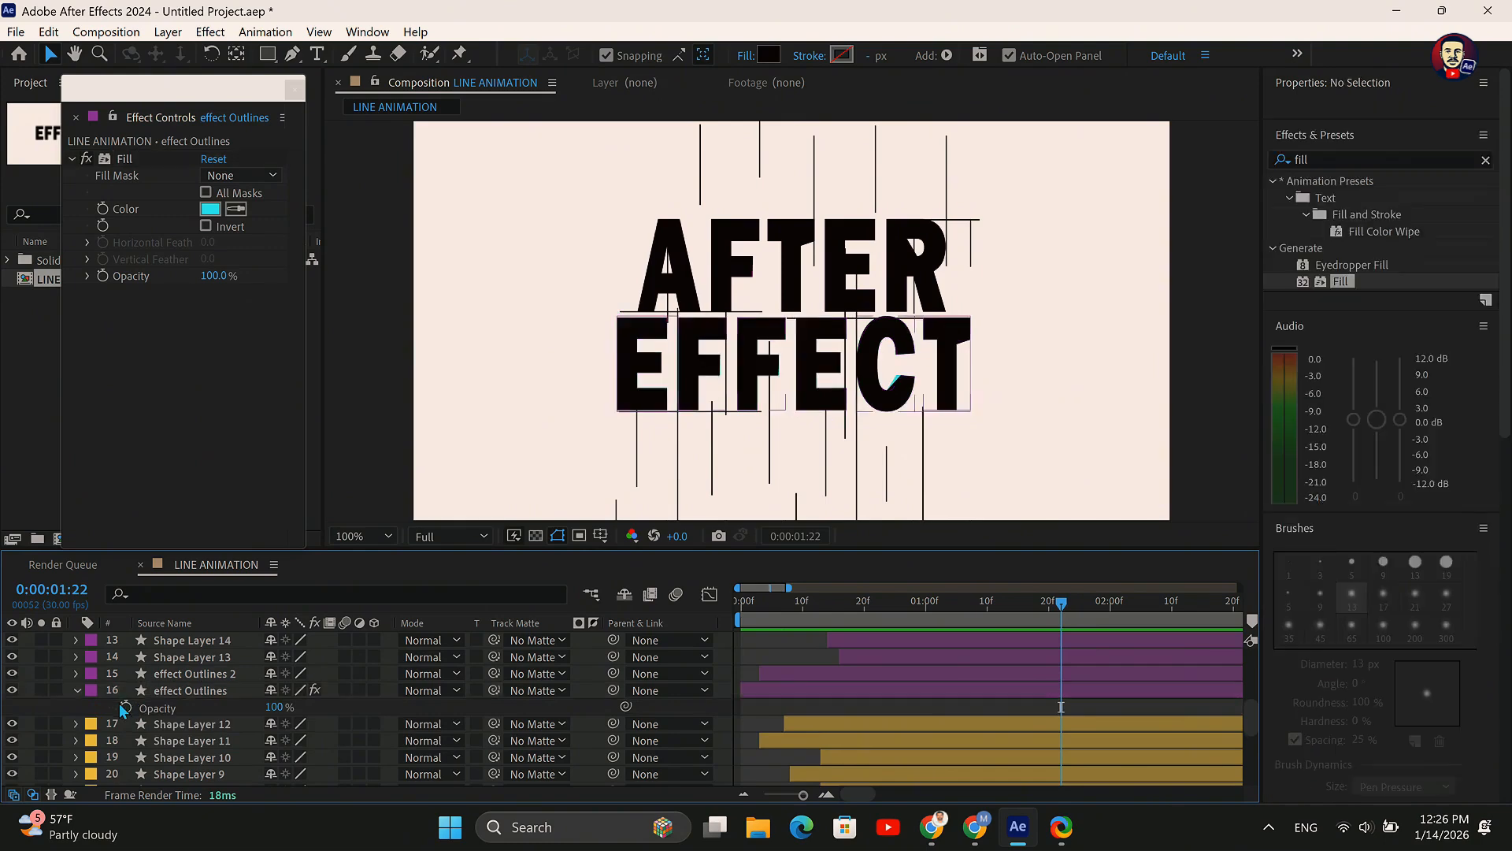
drag(1063, 606, 1169, 673)
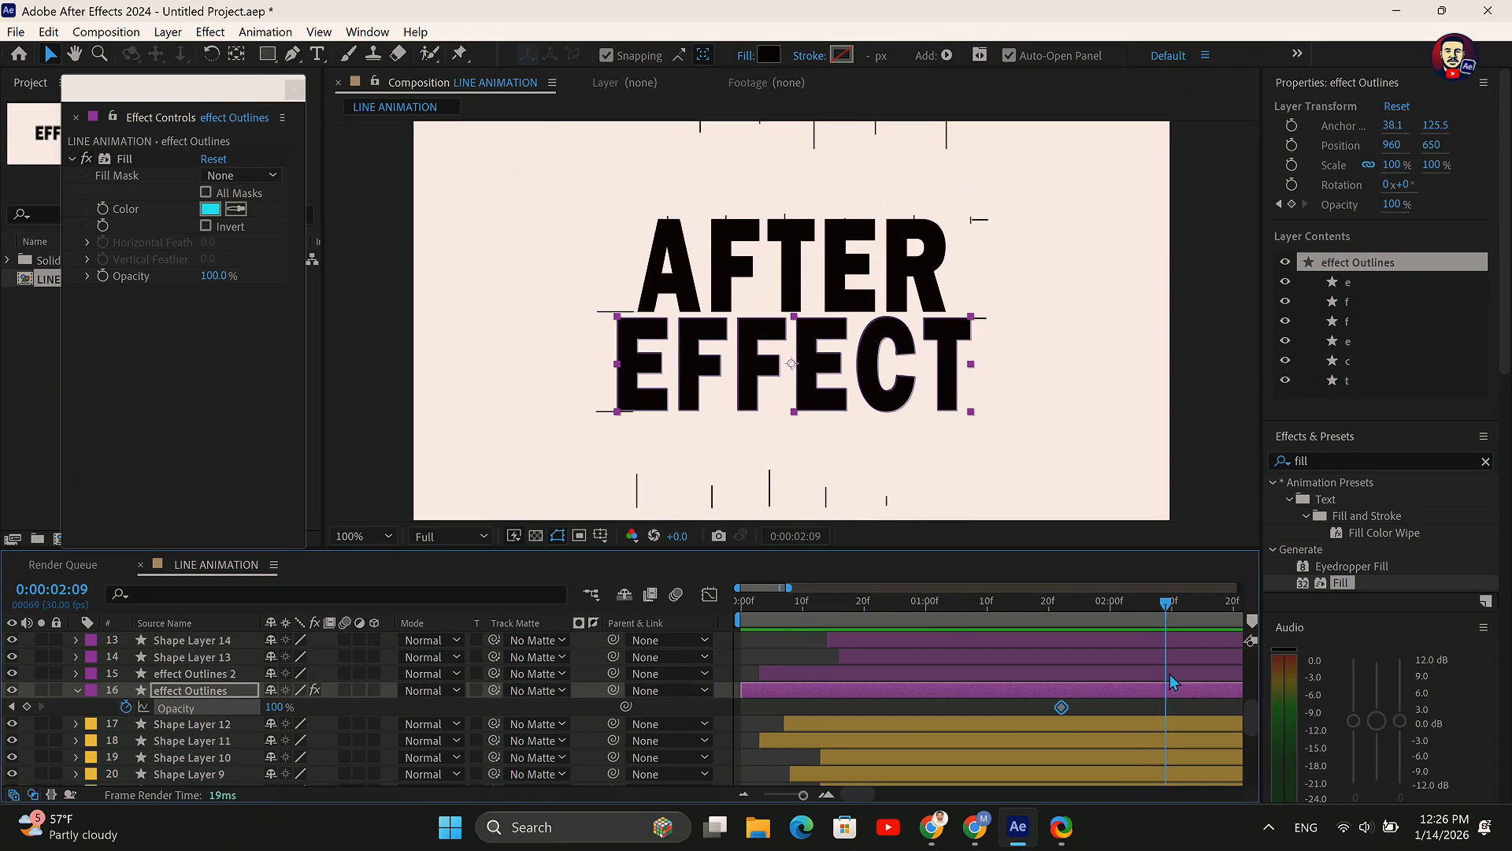
drag(272, 706, 75, 689)
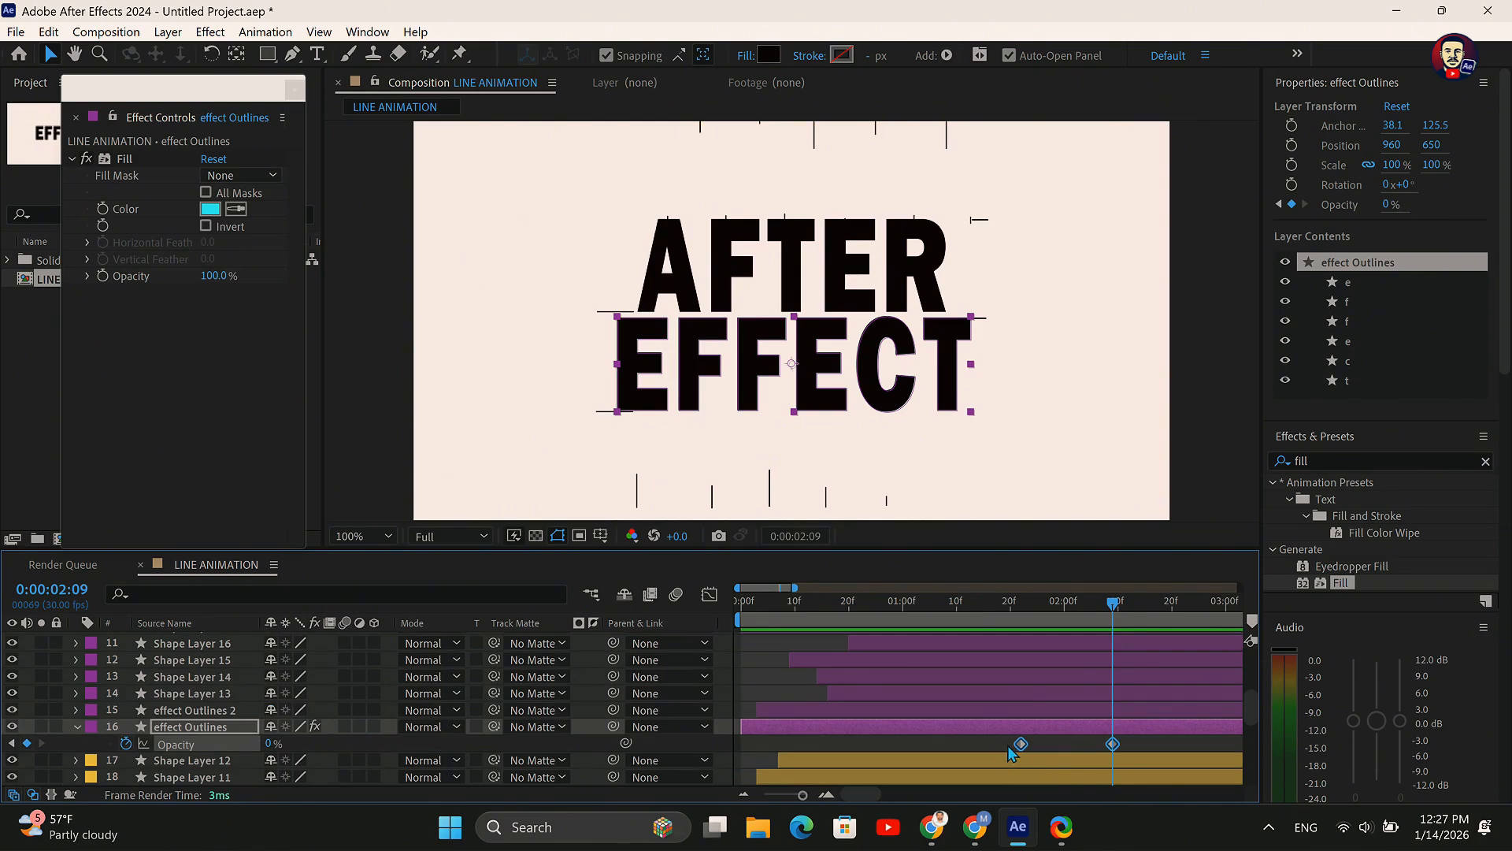
Copy both opacity keyframes from effect Outlines to the magenta after Outlines layer, starting at 0:00:01:22
drag(1155, 739, 1017, 753)
drag(1115, 606, 1019, 649)
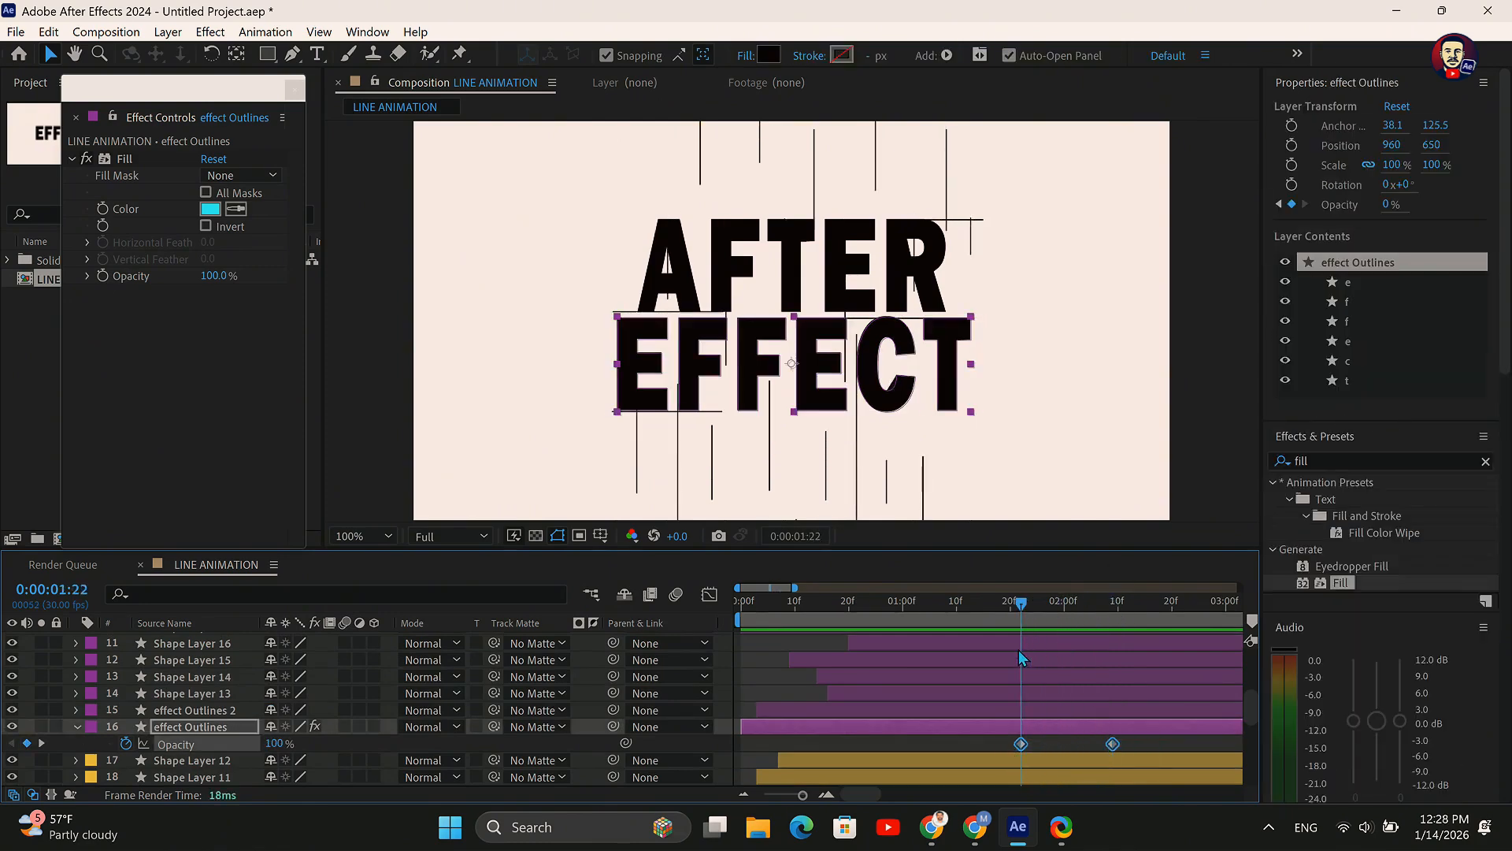
click(810, 744)
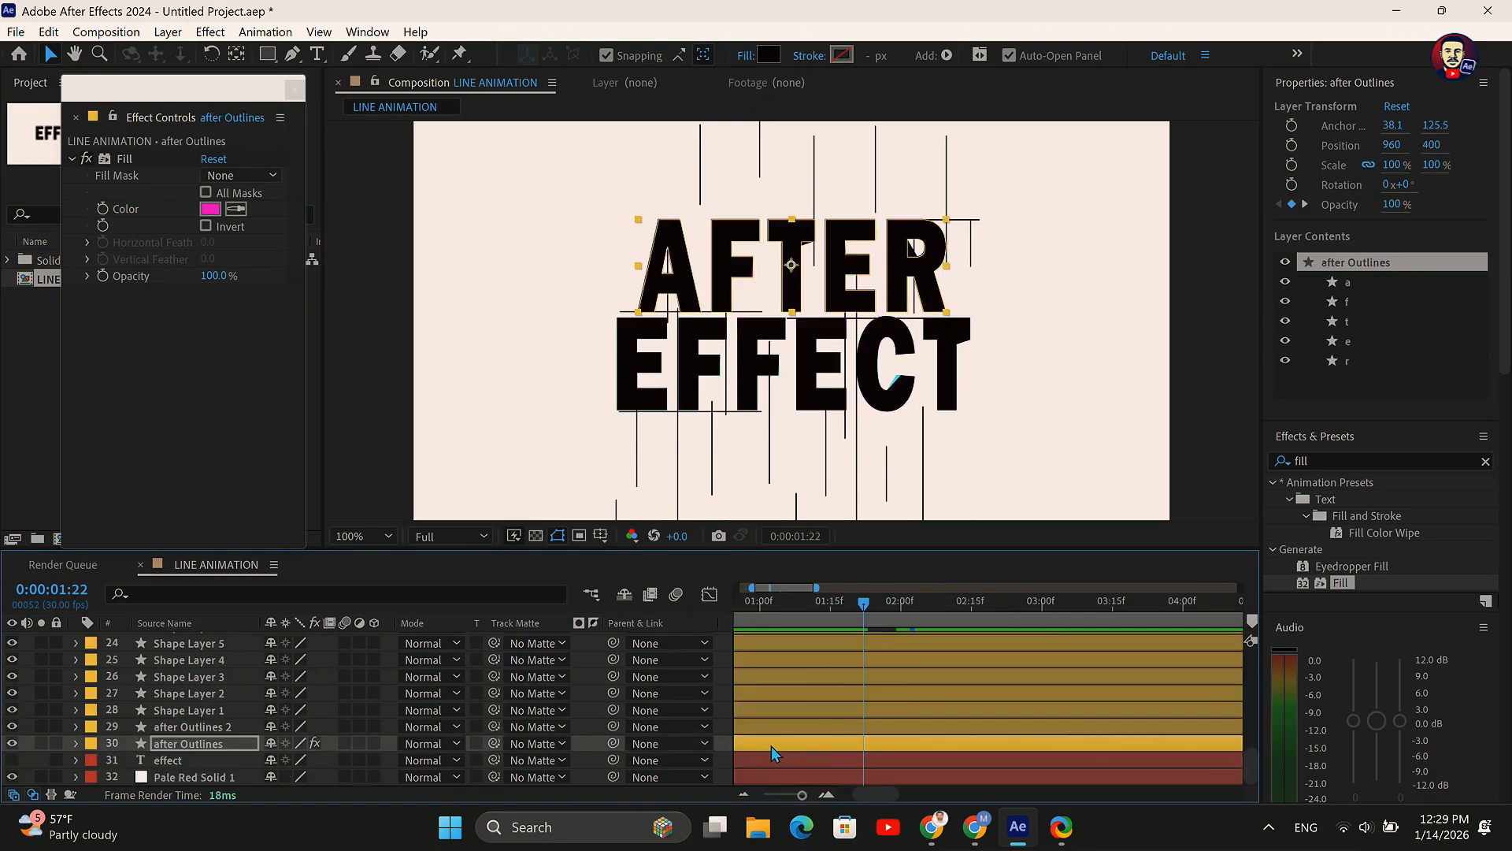
key(u)
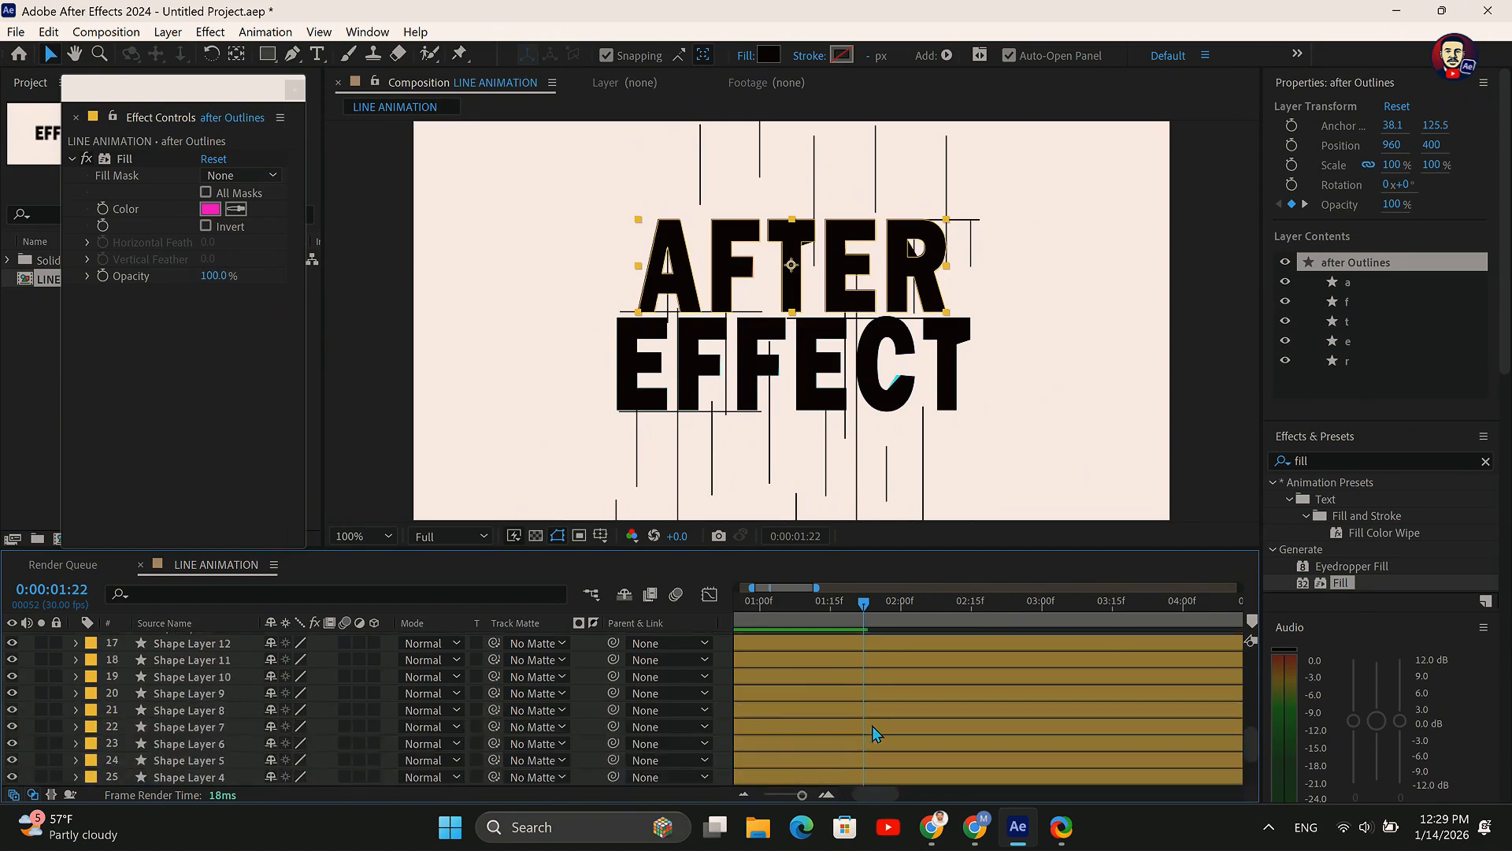
Preview the fading magenta and cyan text copies from the composition's first frame
scroll(879, 735, up, 5)
key(Home)
key(space)
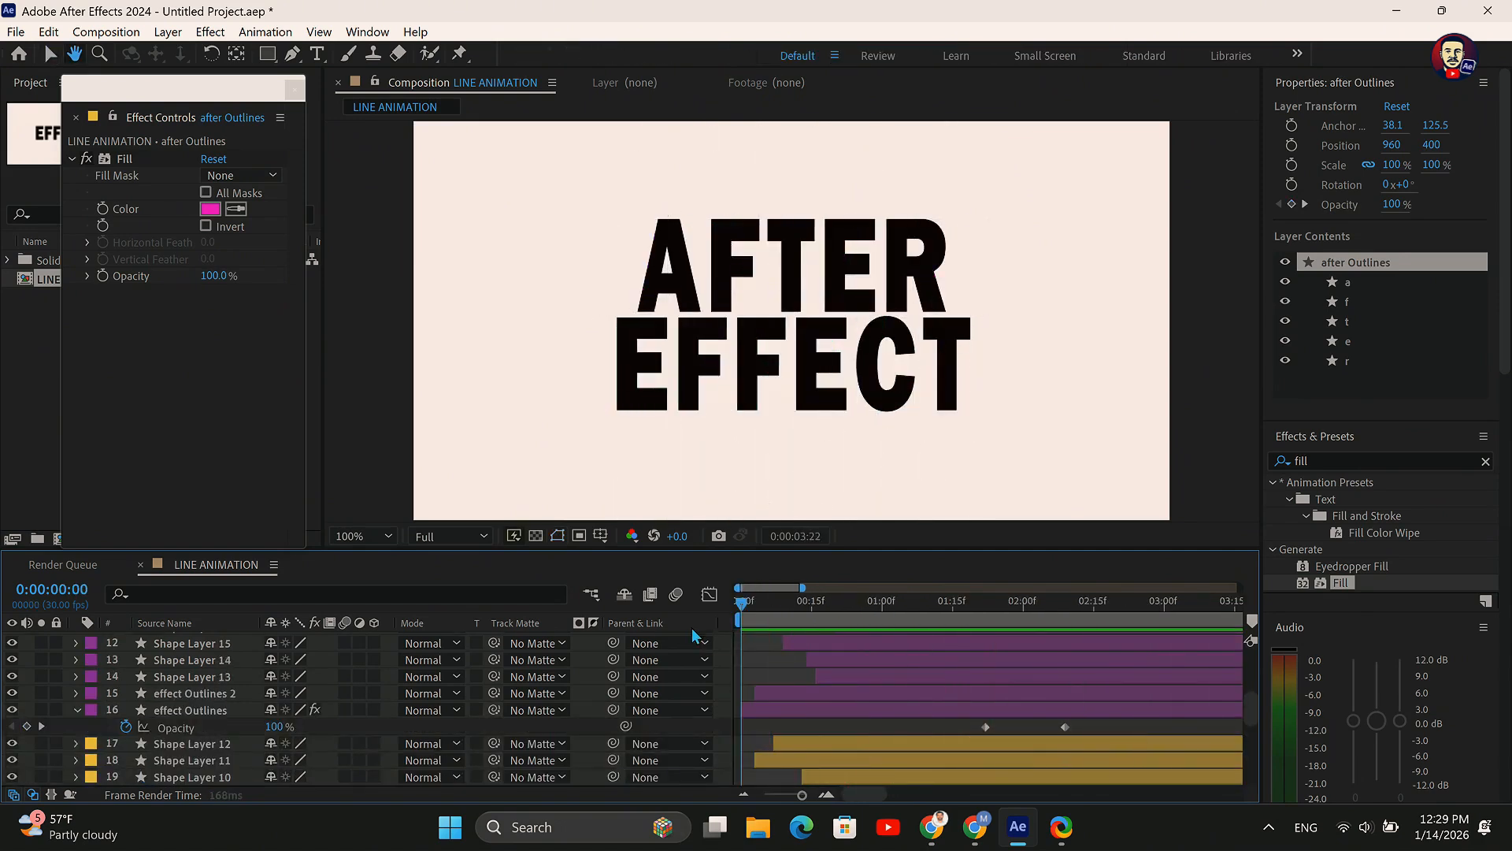
key(space)
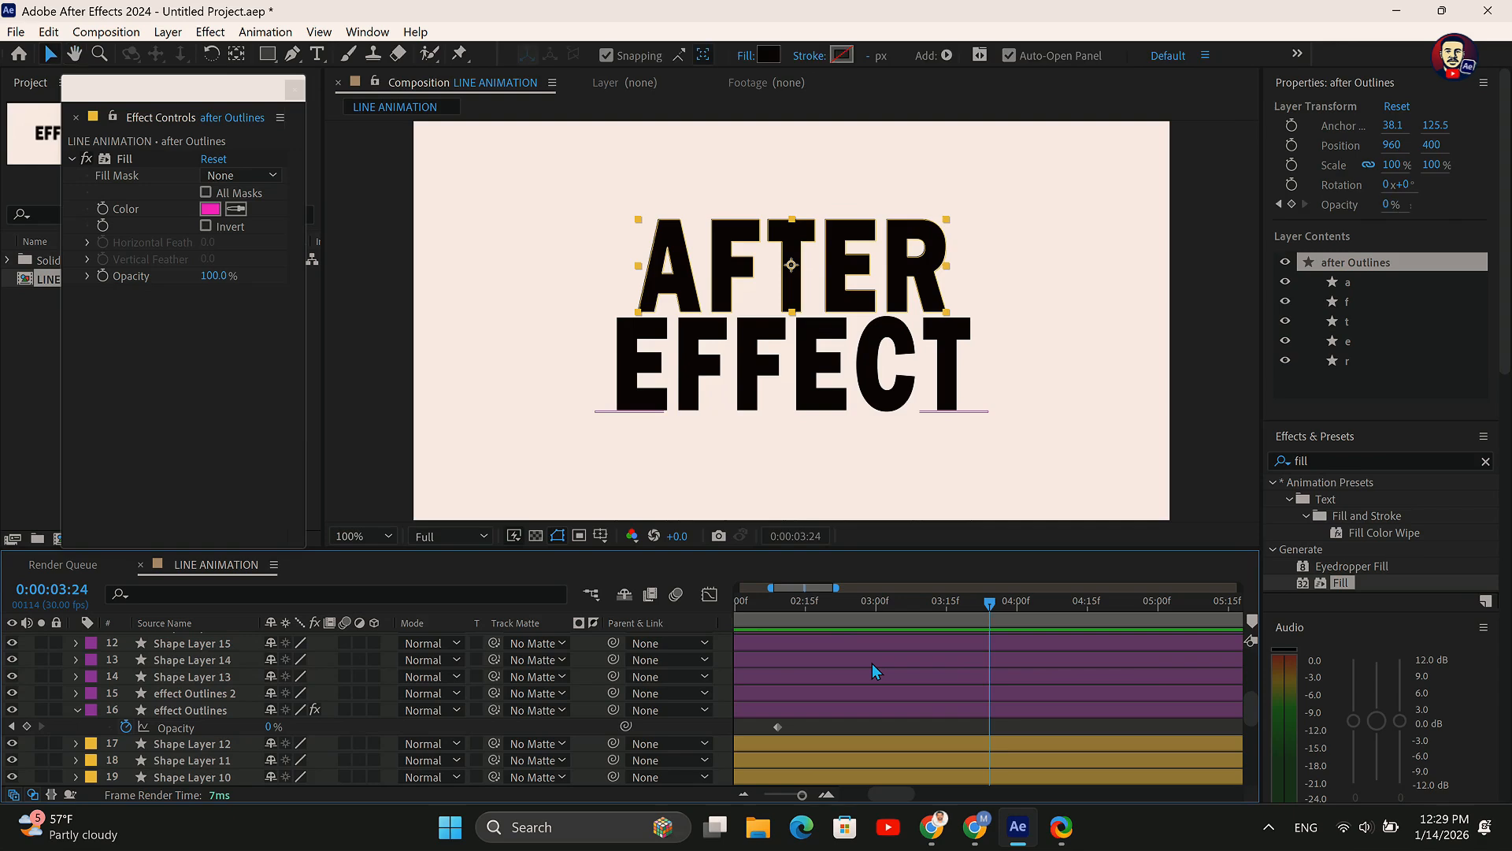
Pre-compose all layers except the effect text layer and Pale Red Solid 1 as text, adjusting its duration to the layers' time span
click(76, 709)
key(ctrl+a)
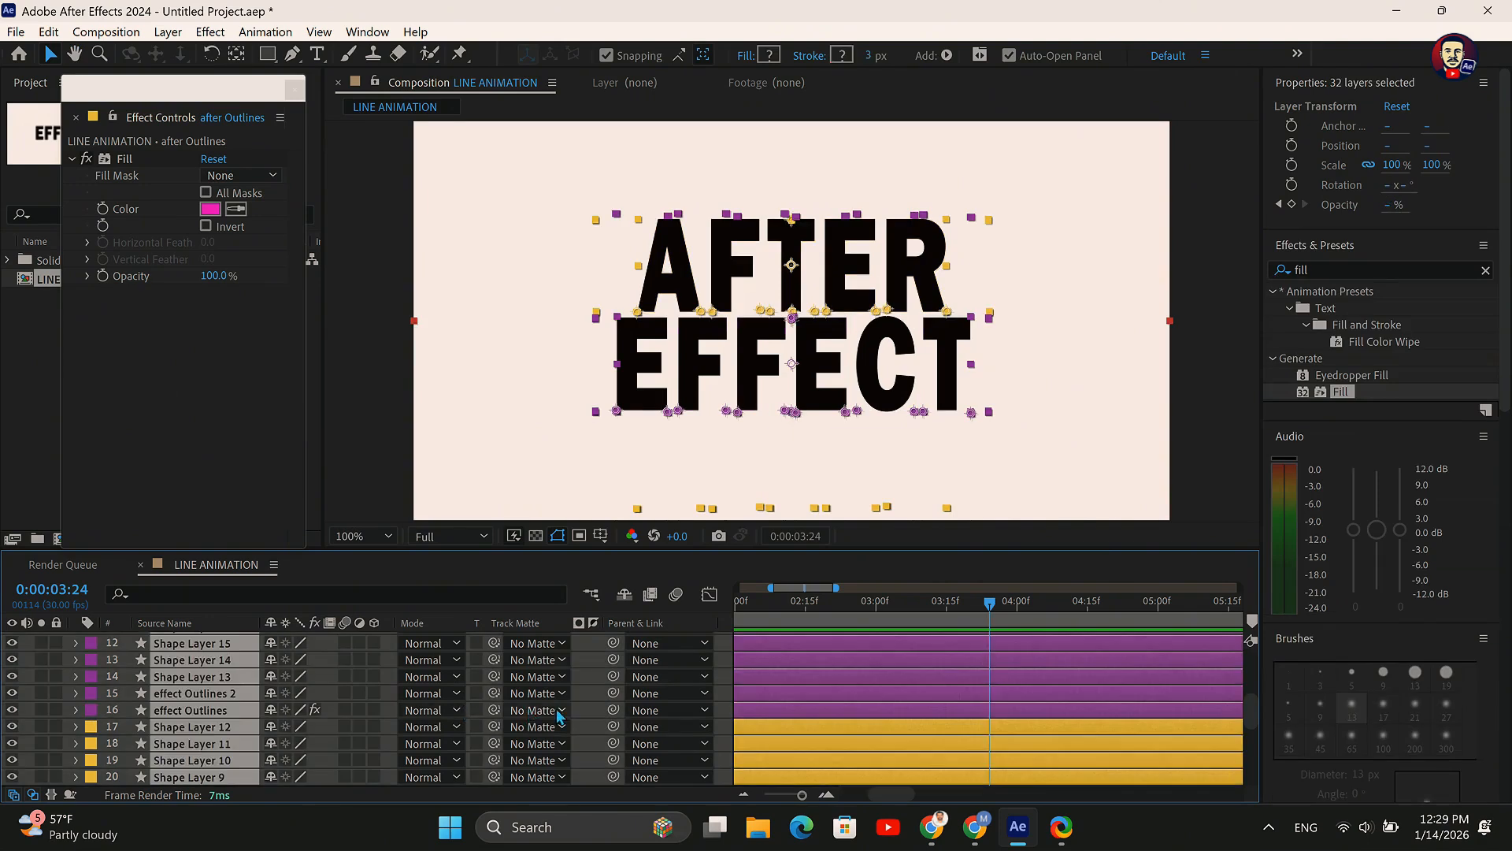
scroll(86, 725, down, 5)
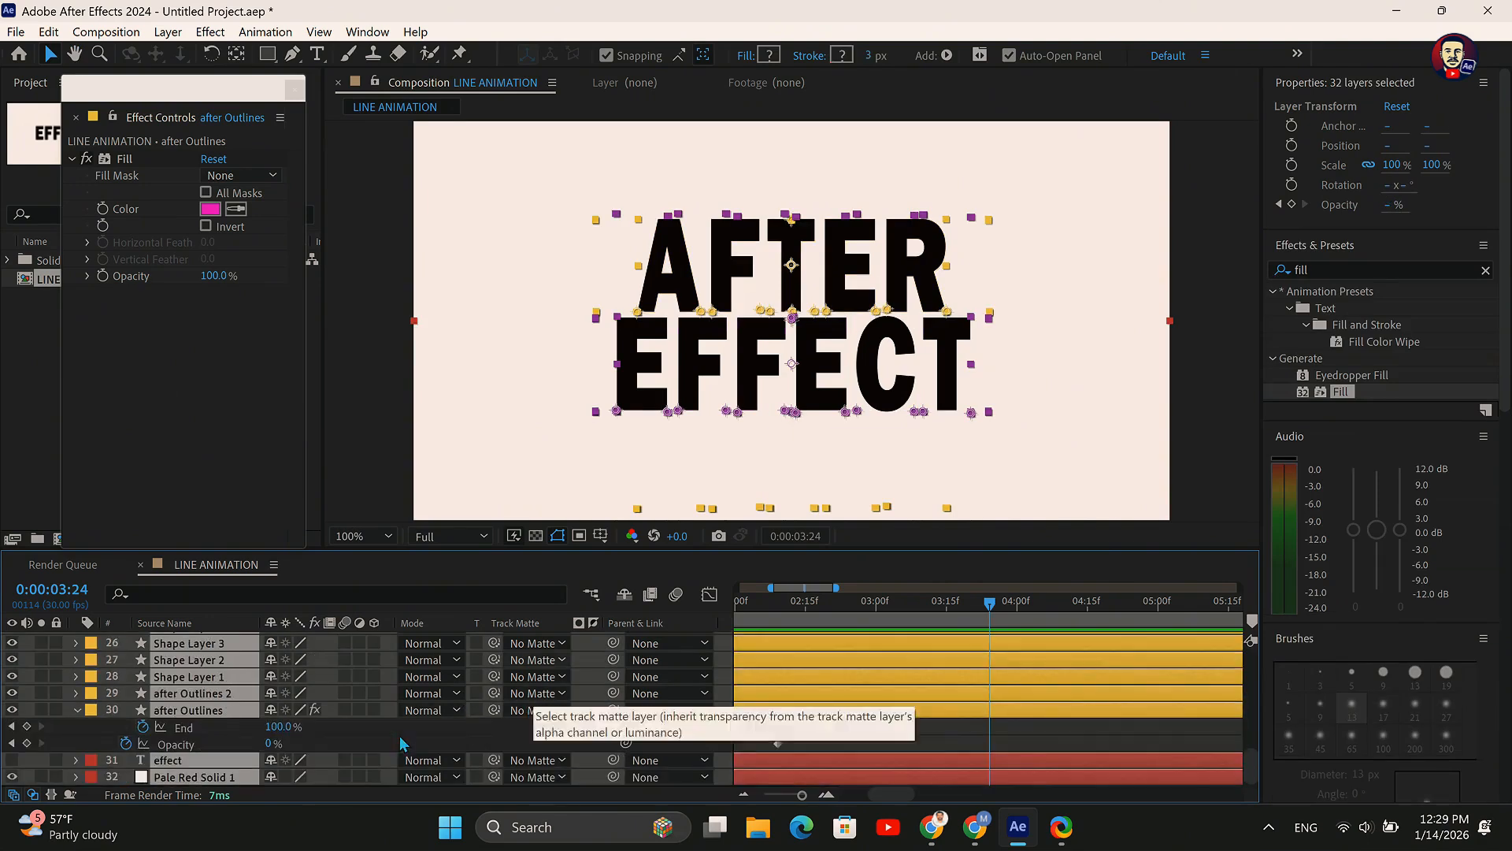
ctrl+click(192, 761)
ctrl+click(195, 775)
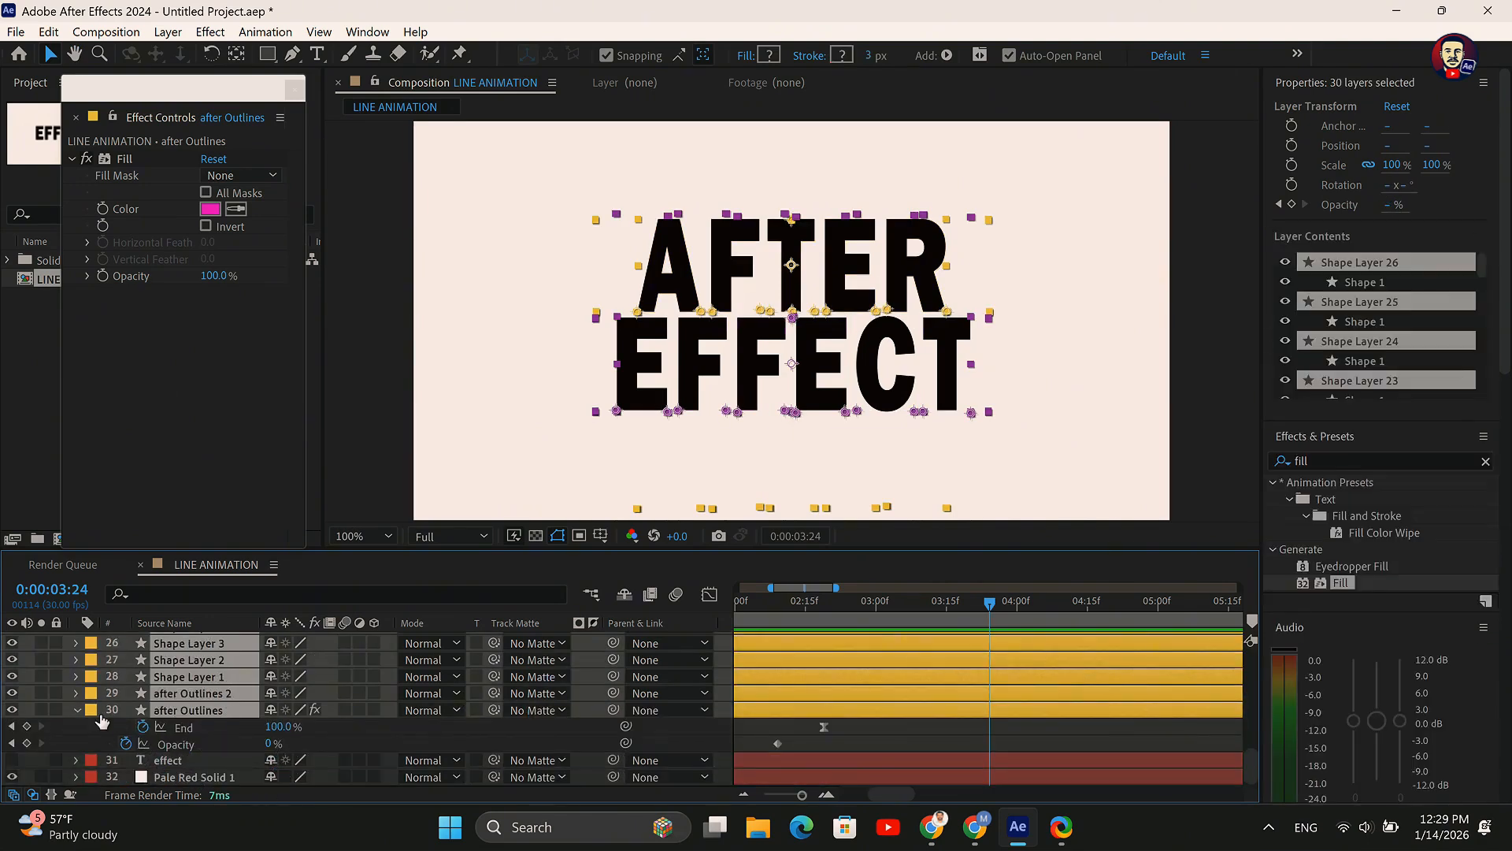
right_click(211, 693)
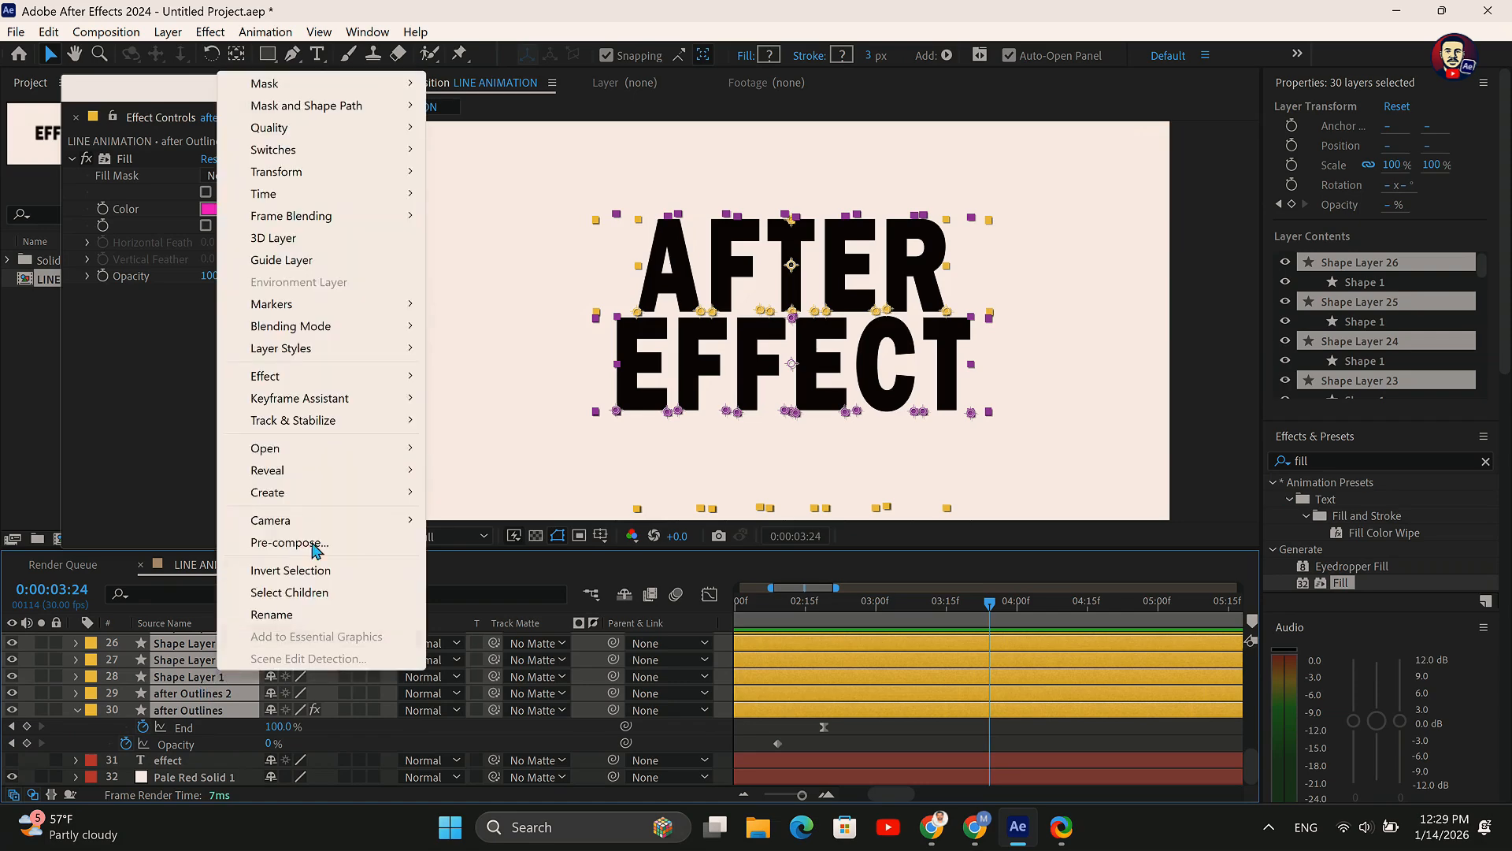
click(291, 540)
click(604, 475)
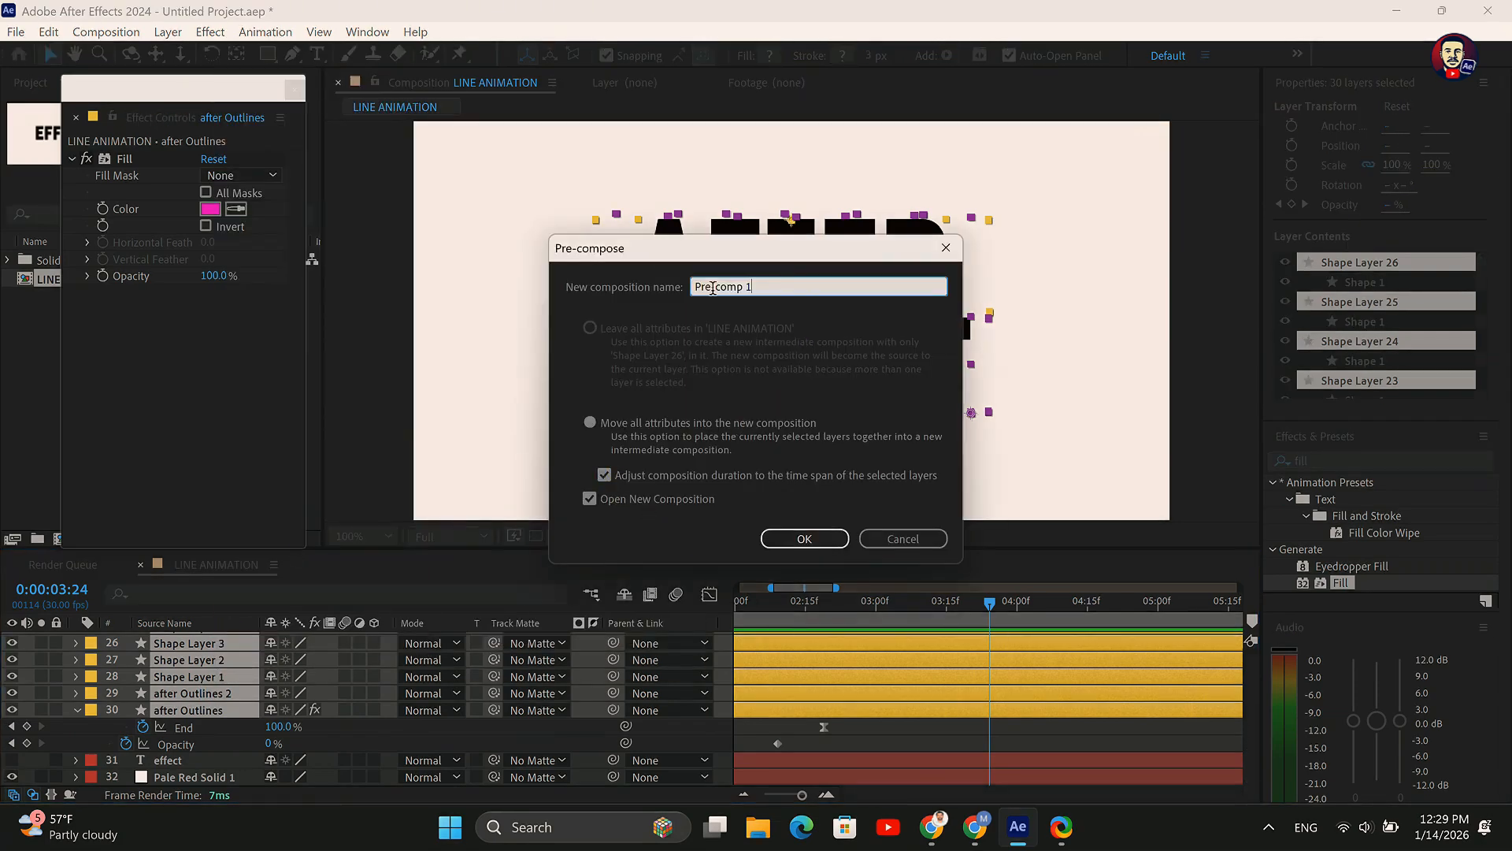
text(text)
click(802, 537)
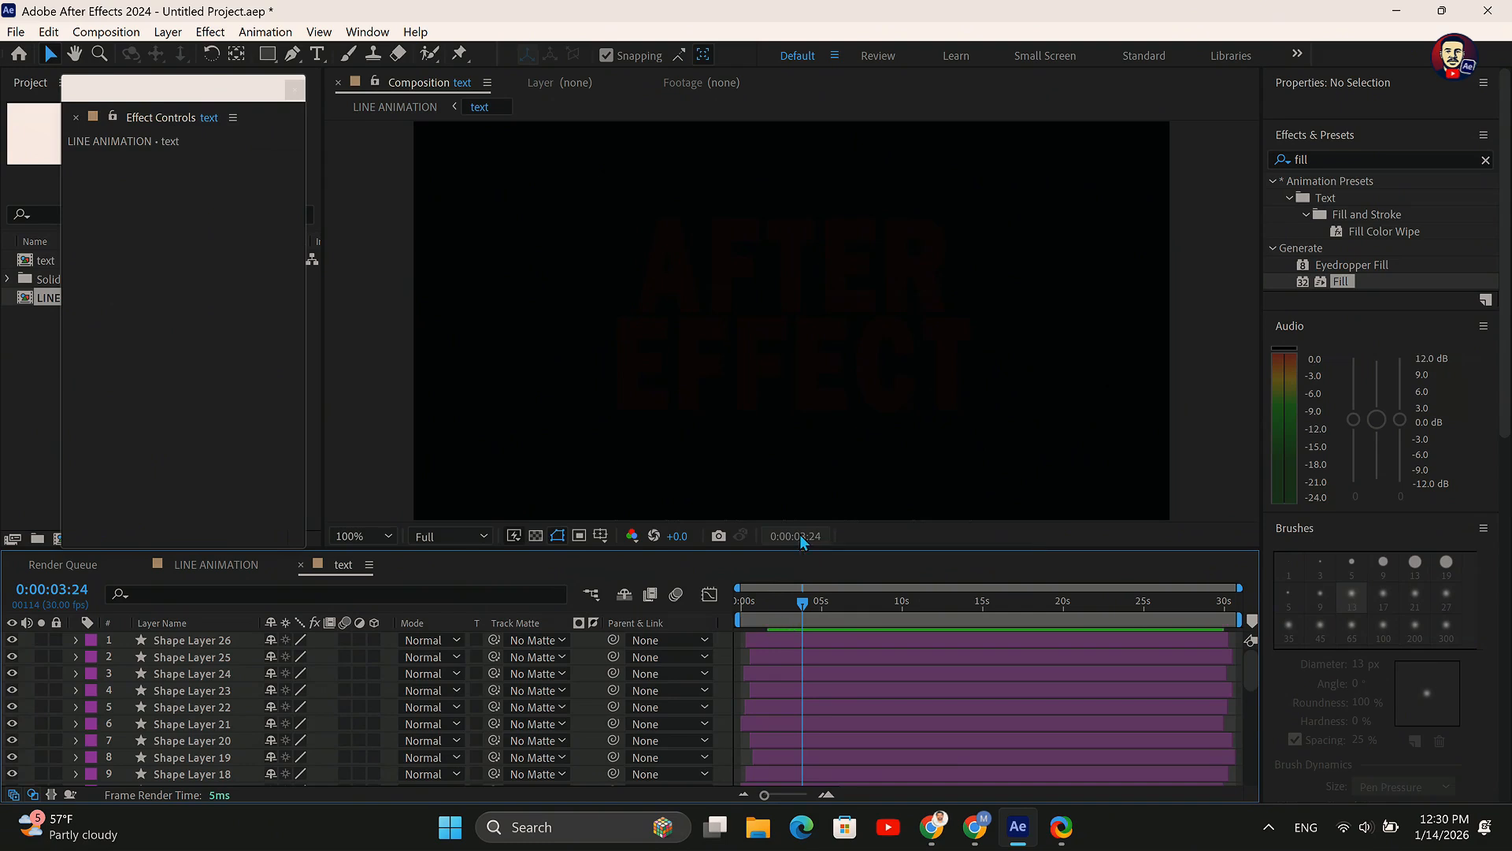
Close the floating Effect Controls window, return to the LINE ANIMATION composition and preview it from the first frame
click(38, 285)
click(31, 259)
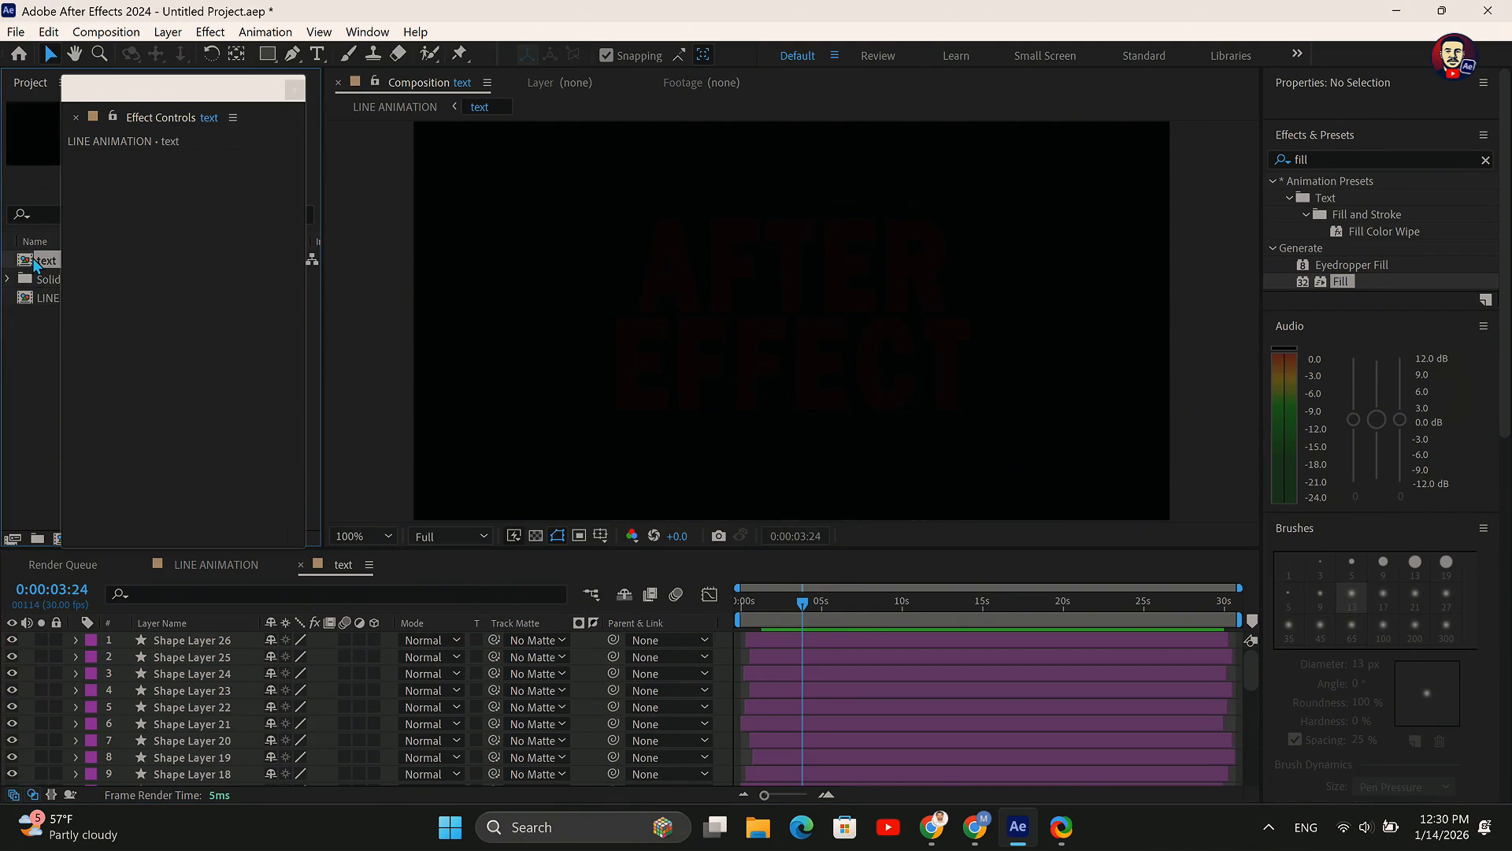
click(295, 90)
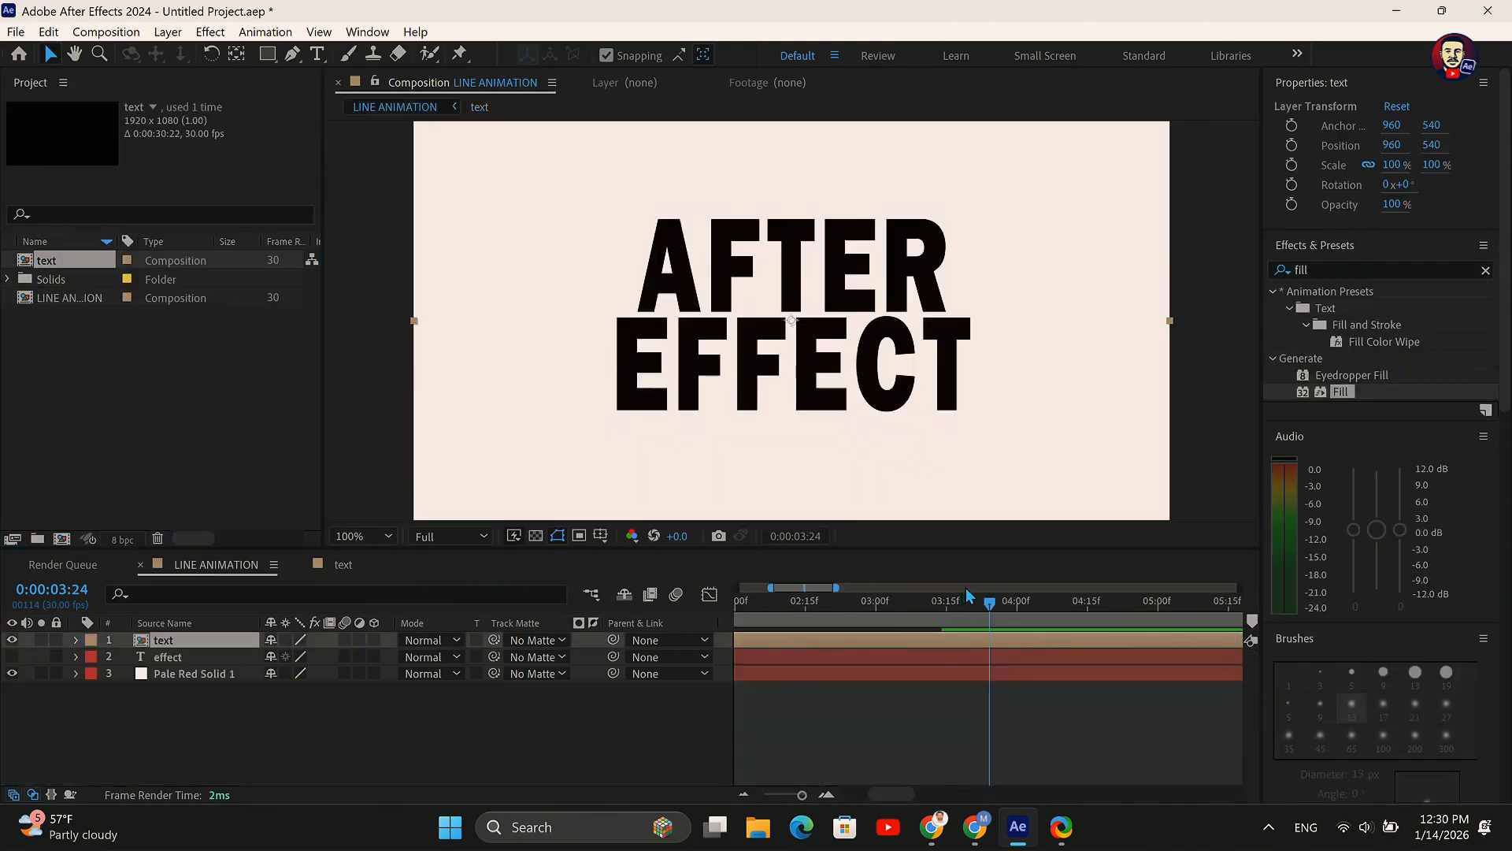
drag(991, 607, 681, 699)
scroll(682, 700, down, 3)
key(space)
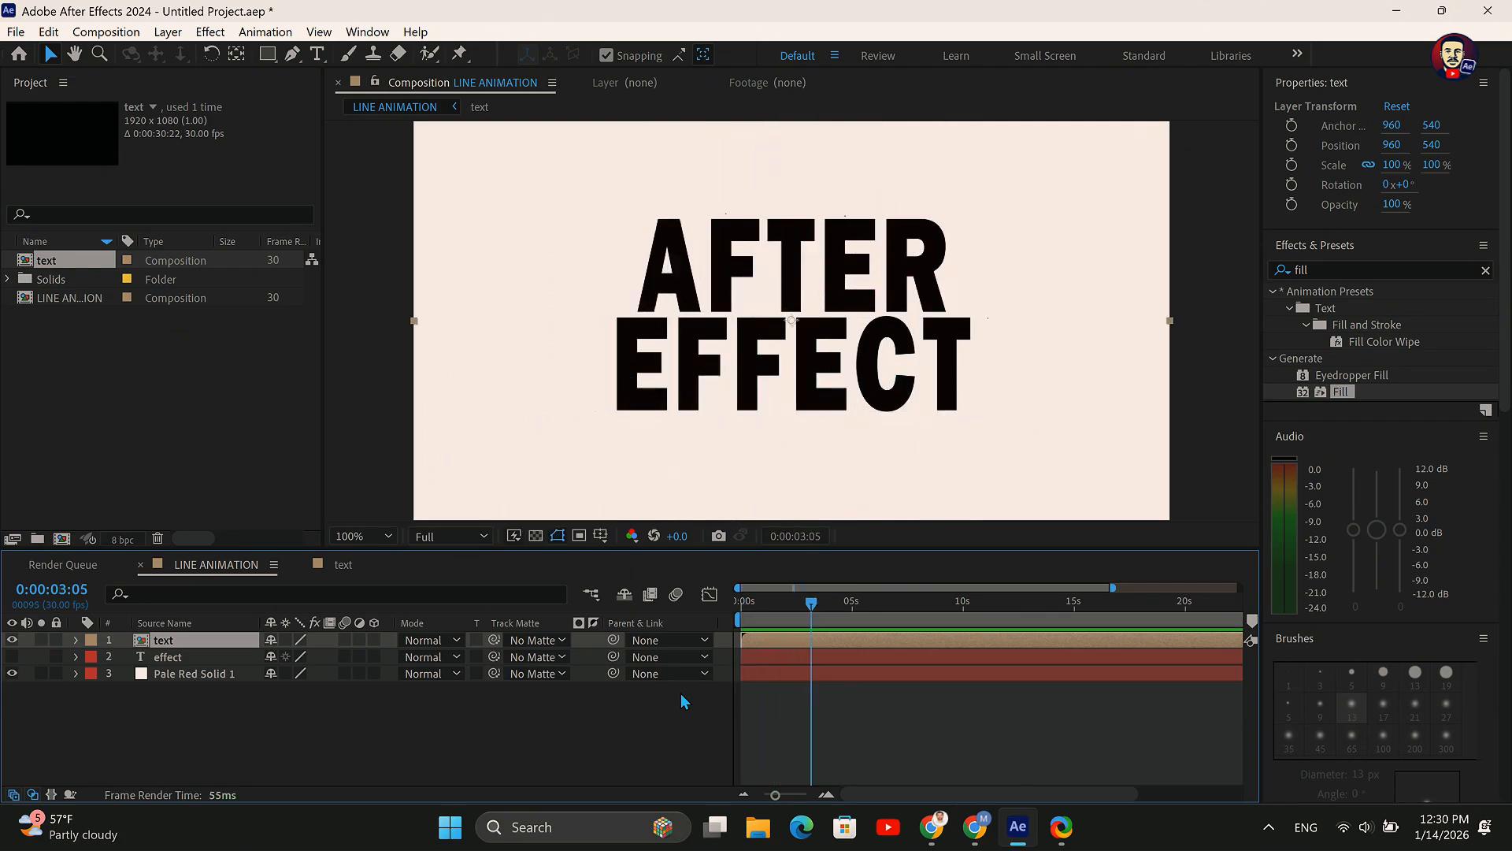
Duplicate the text pre-composition layer and apply the CC Radial Blur effect to the lower copy
click(327, 713)
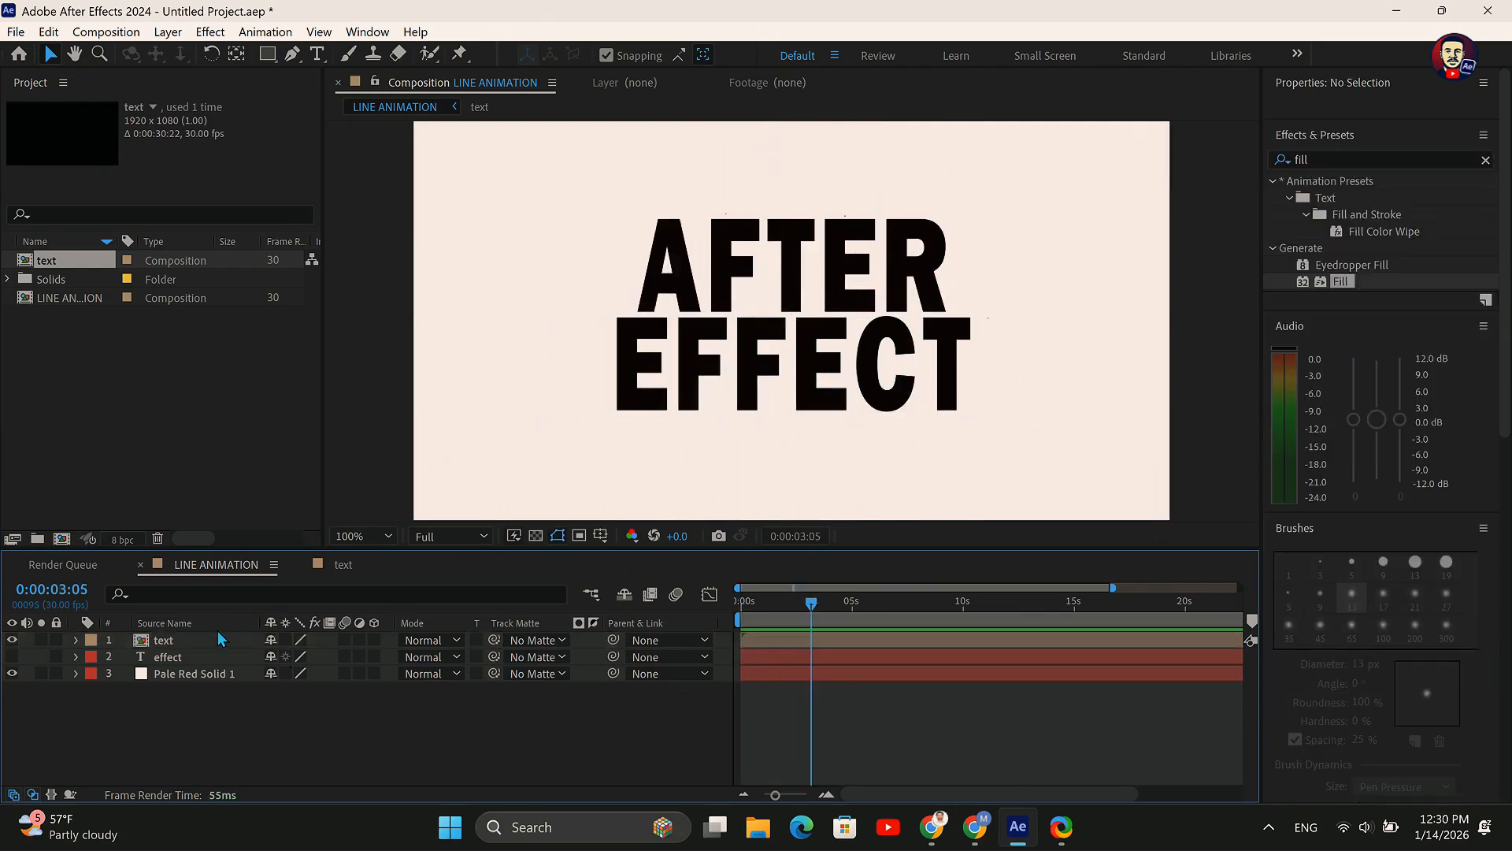
click(199, 640)
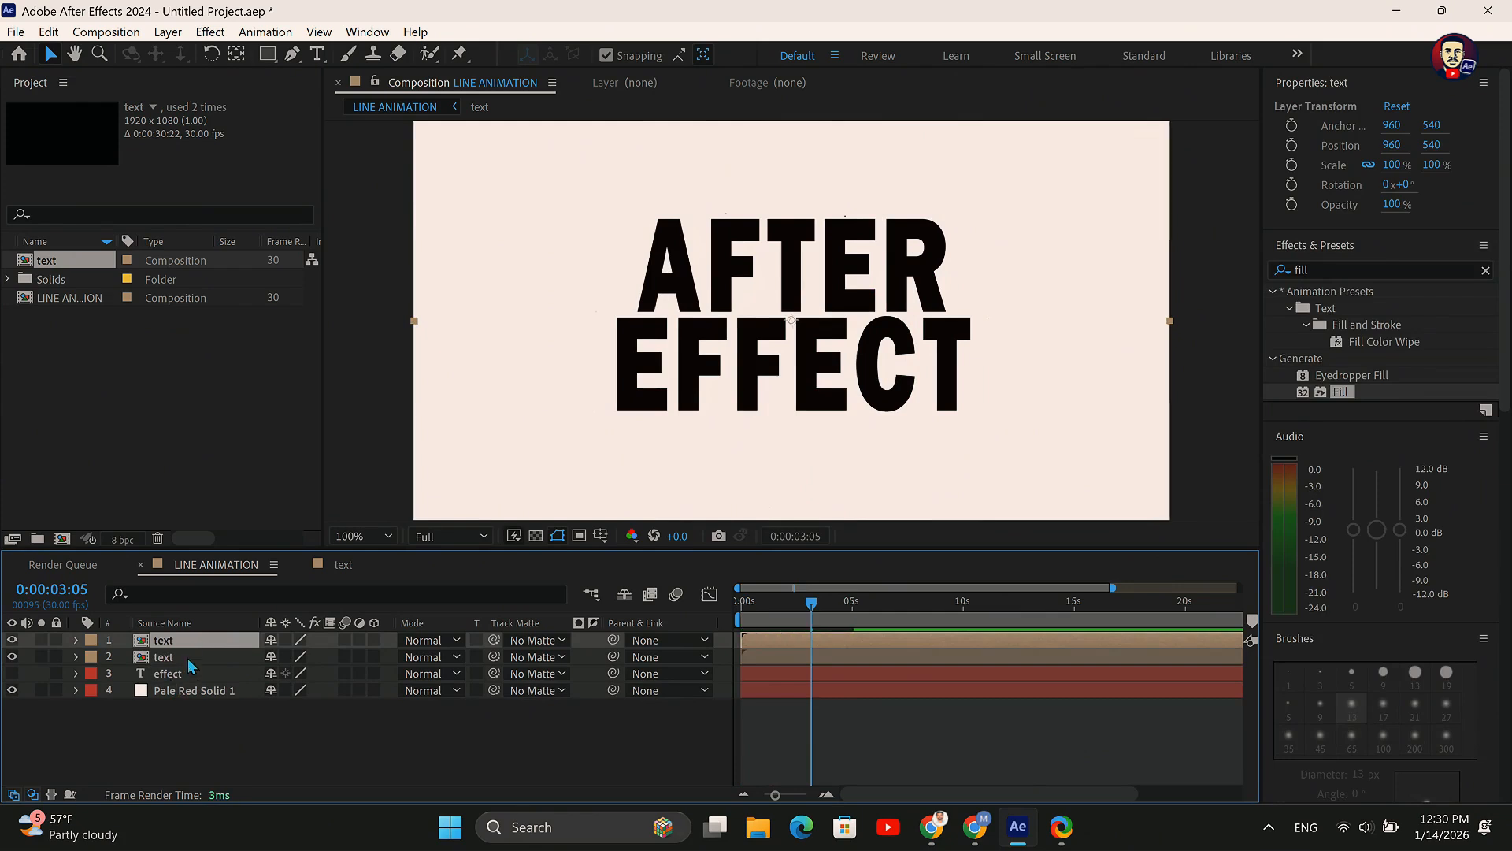
click(189, 660)
click(1330, 262)
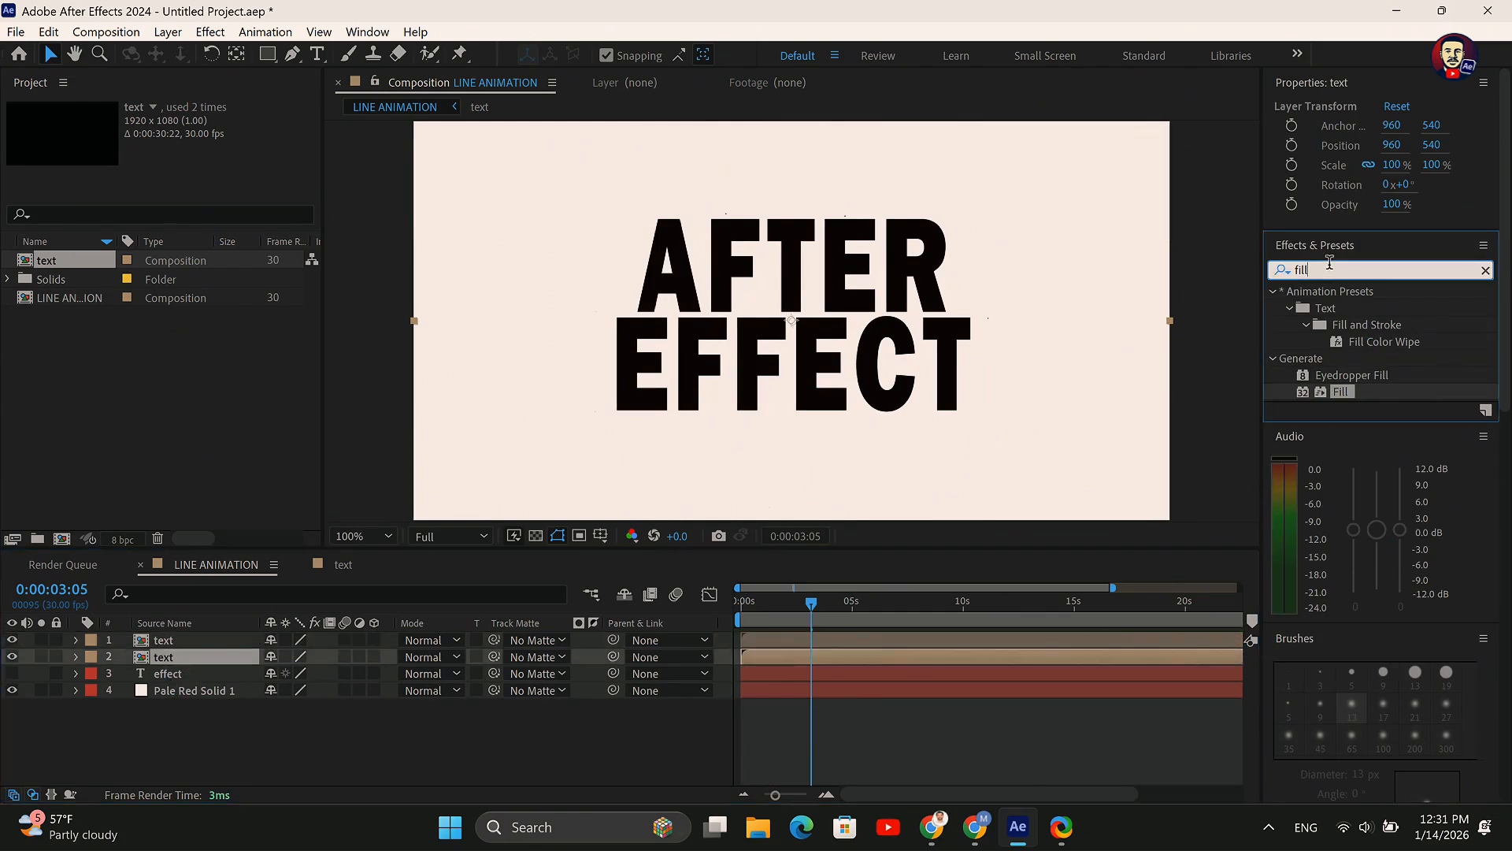
click(1485, 270)
click(1305, 271)
text(cc)
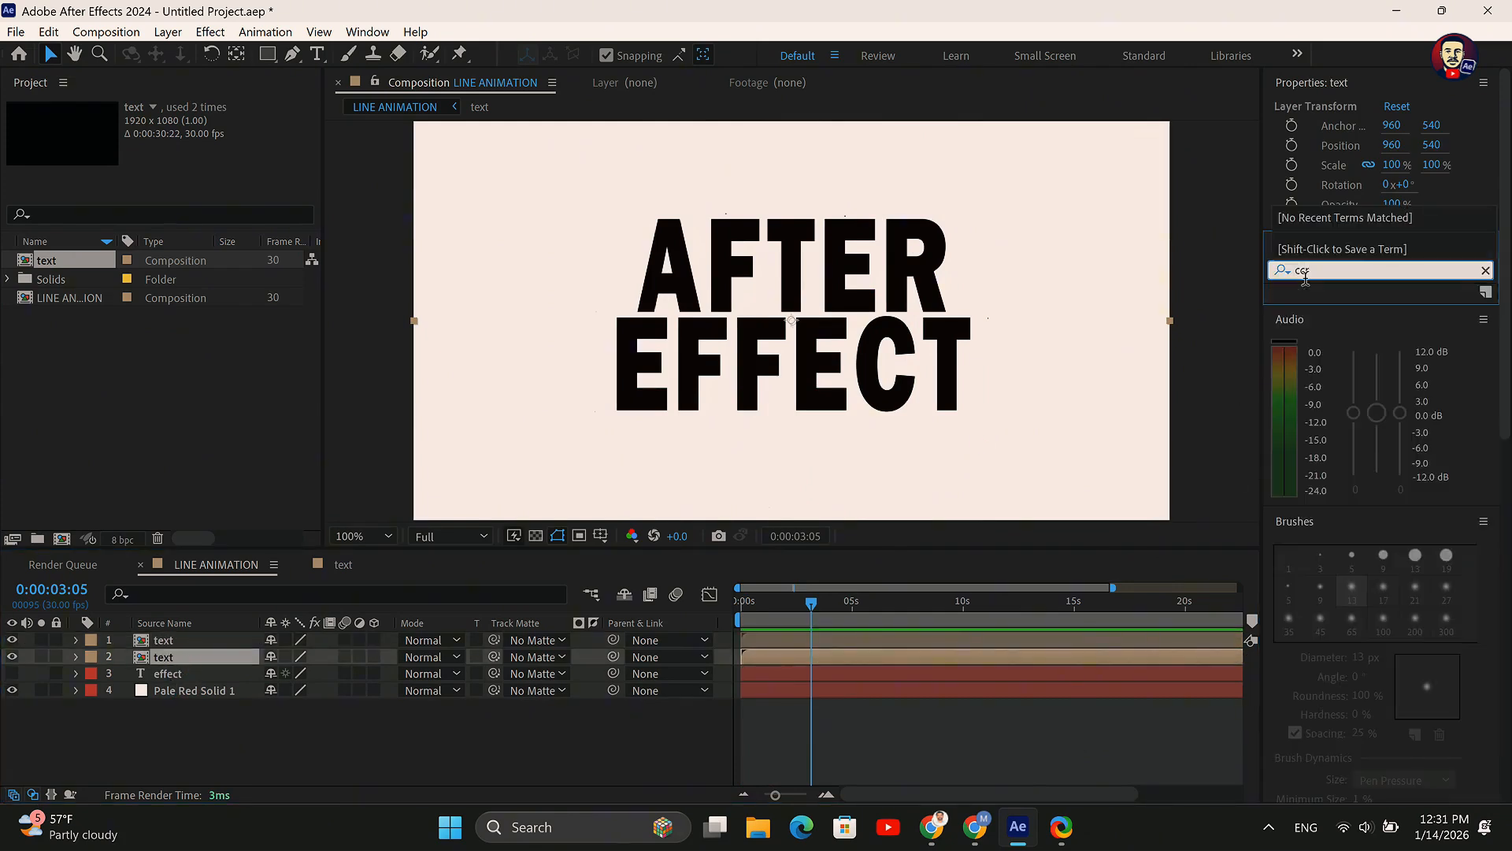
text(r)
key(BackSpace)
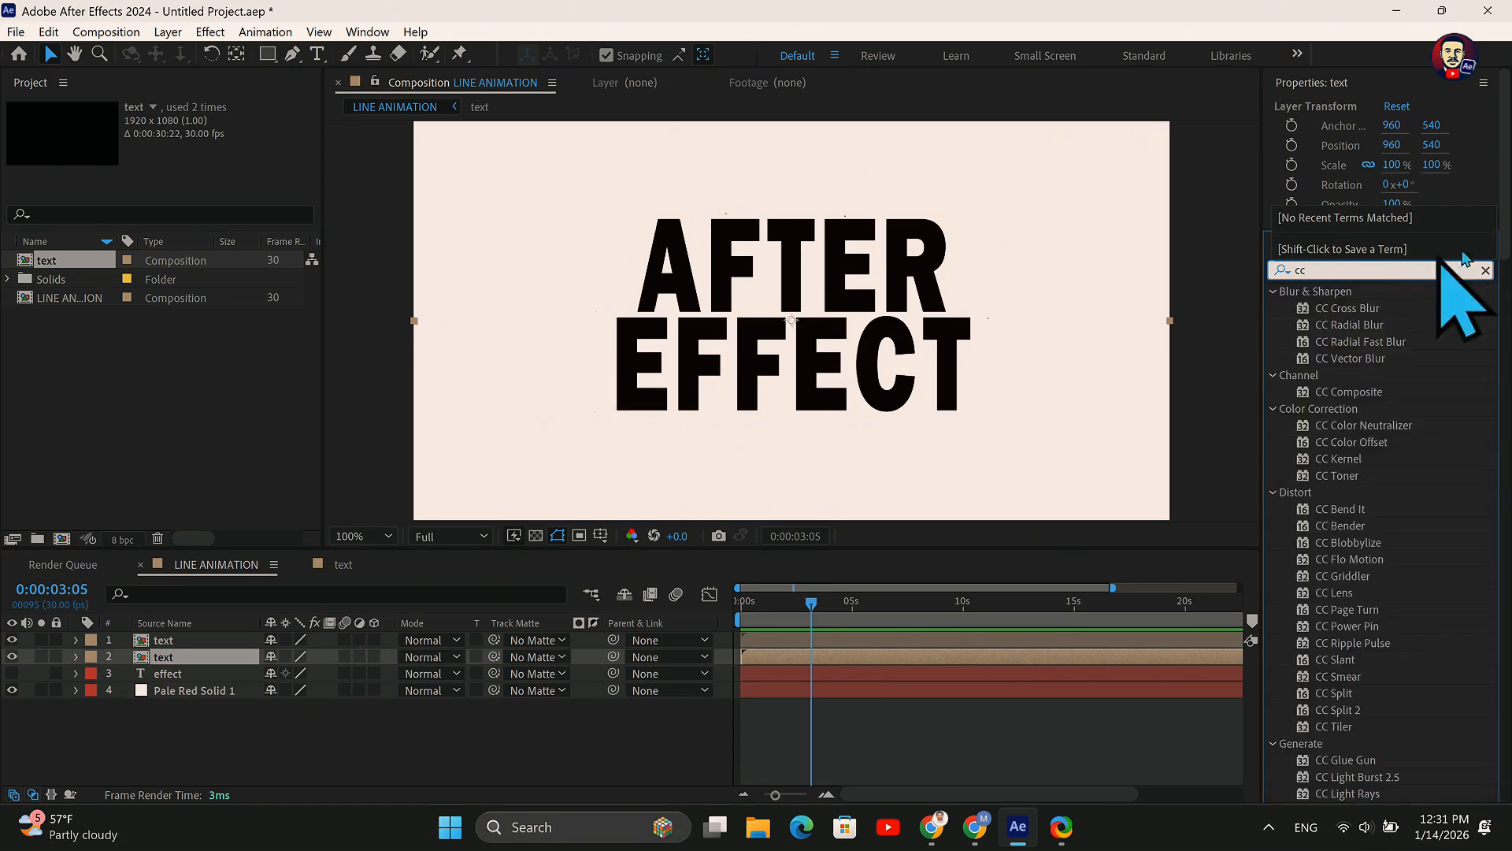
click(1352, 326)
drag(1352, 326, 223, 656)
Set CC Radial Blur to Fading Zoom with an amount of 59 and move its center to about 1478, -302
click(260, 175)
click(293, 220)
drag(233, 192, 240, 194)
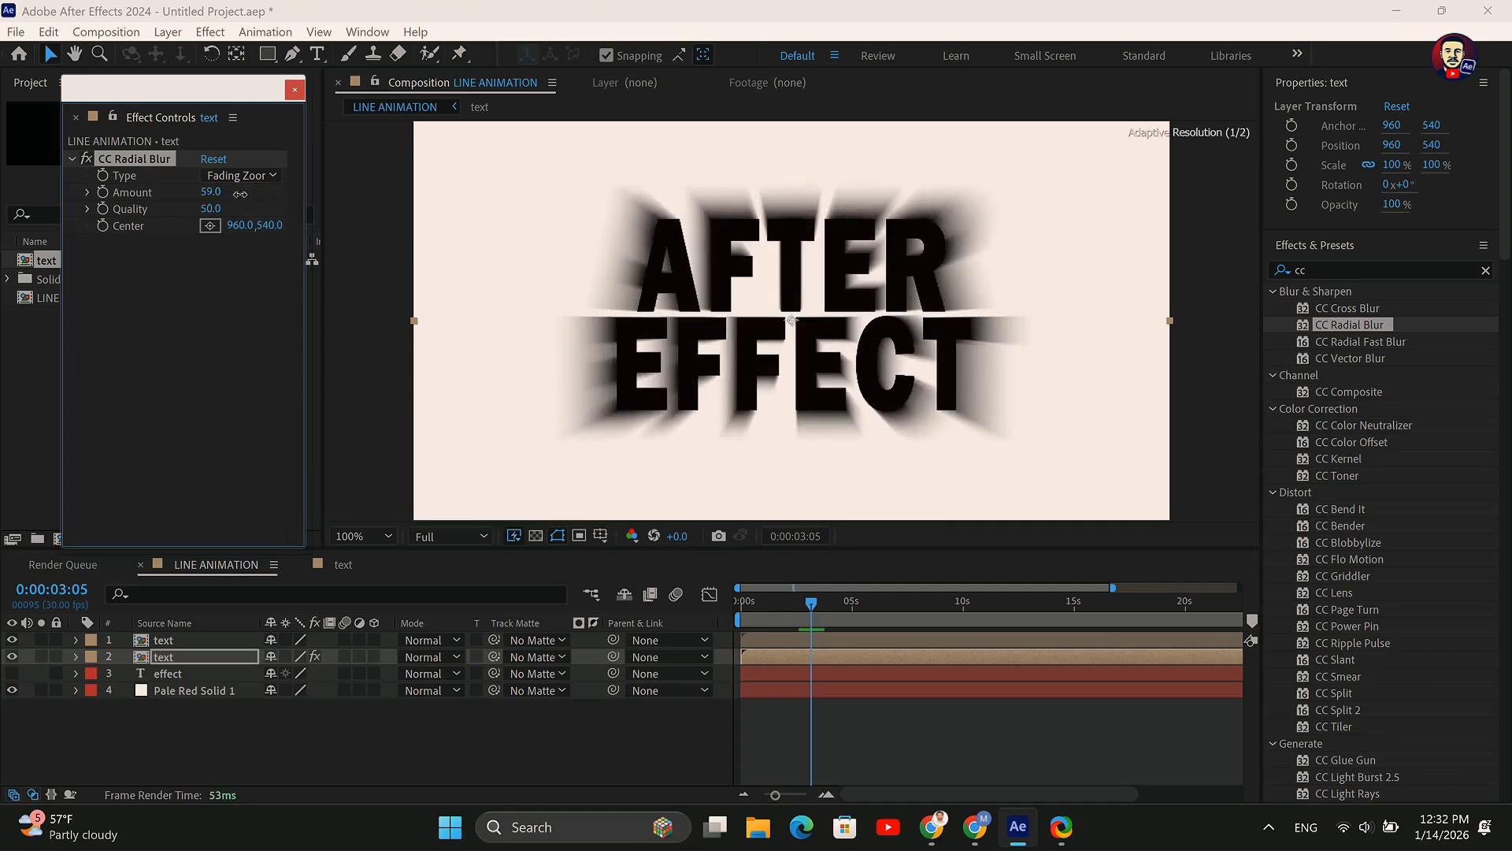
key(comma)
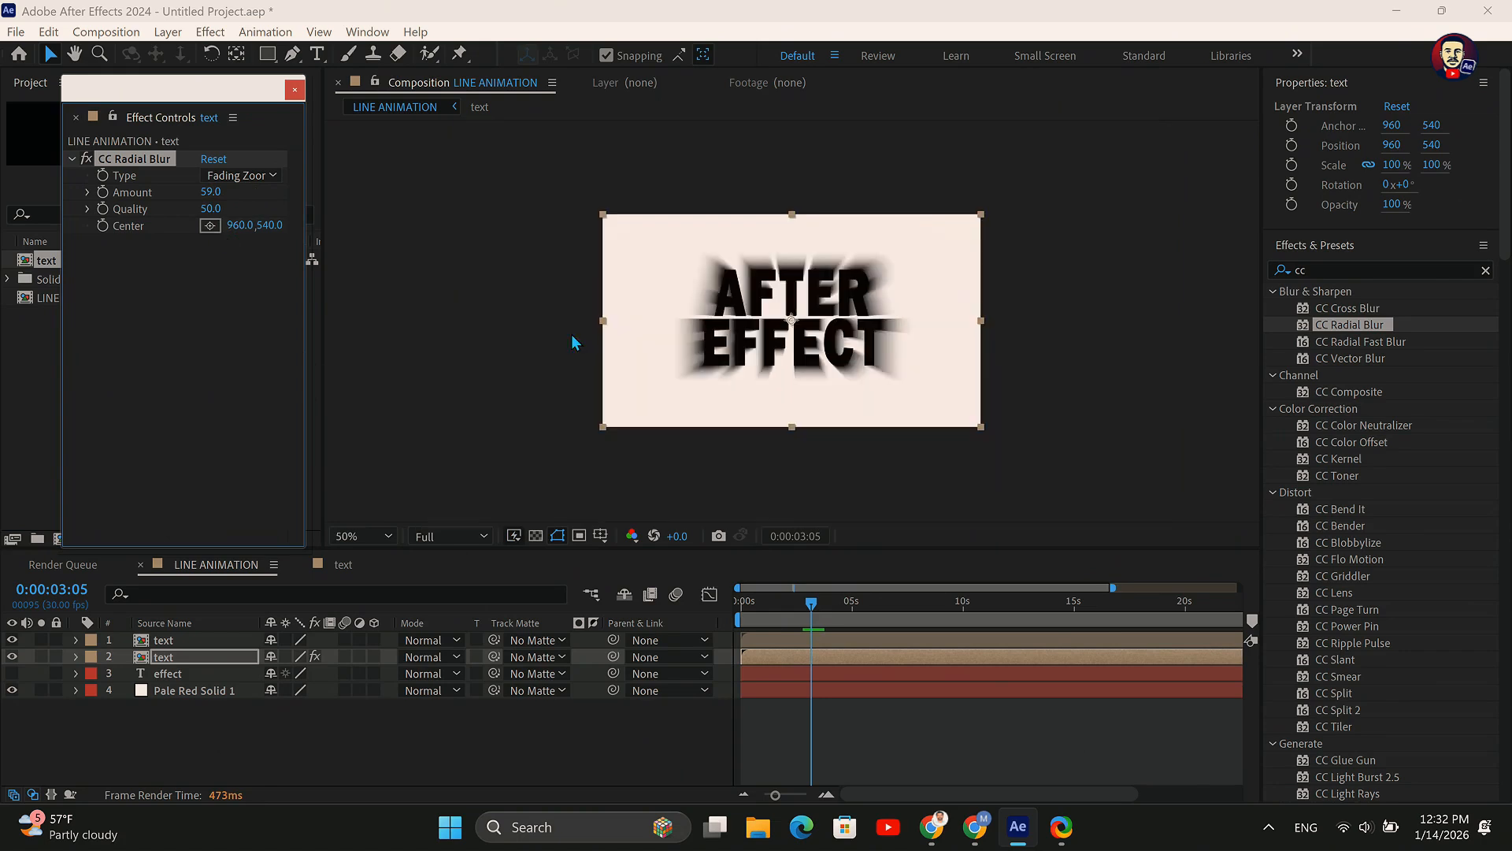
mouse_move(542, 191)
mouse_down()
mouse_move(840, 181)
mouse_move(865, 139)
mouse_move(837, 156)
mouse_move(840, 178)
mouse_move(910, 180)
mouse_move(895, 158)
mouse_up()
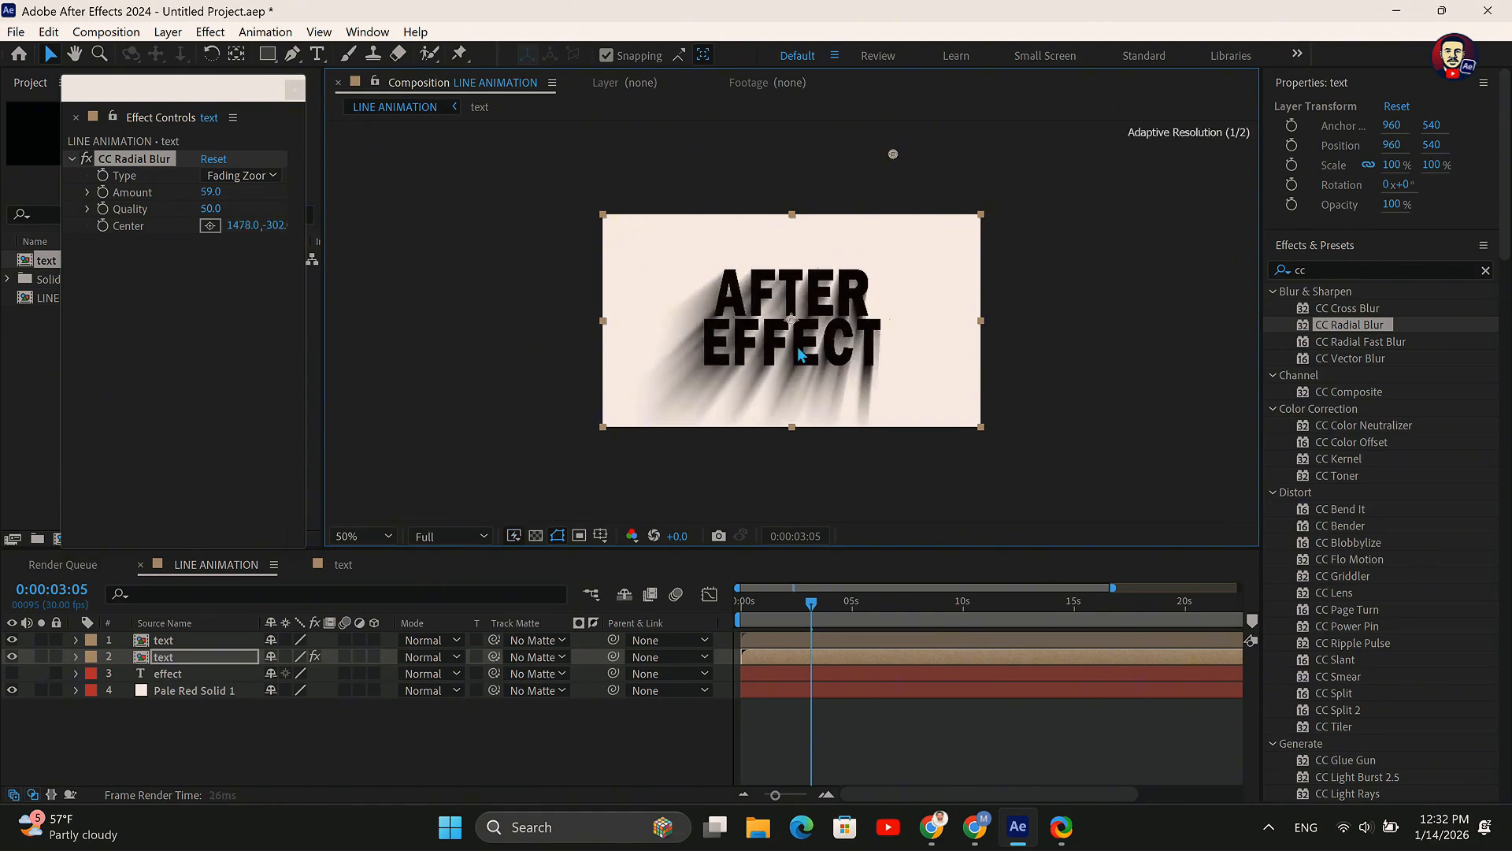
key(slash)
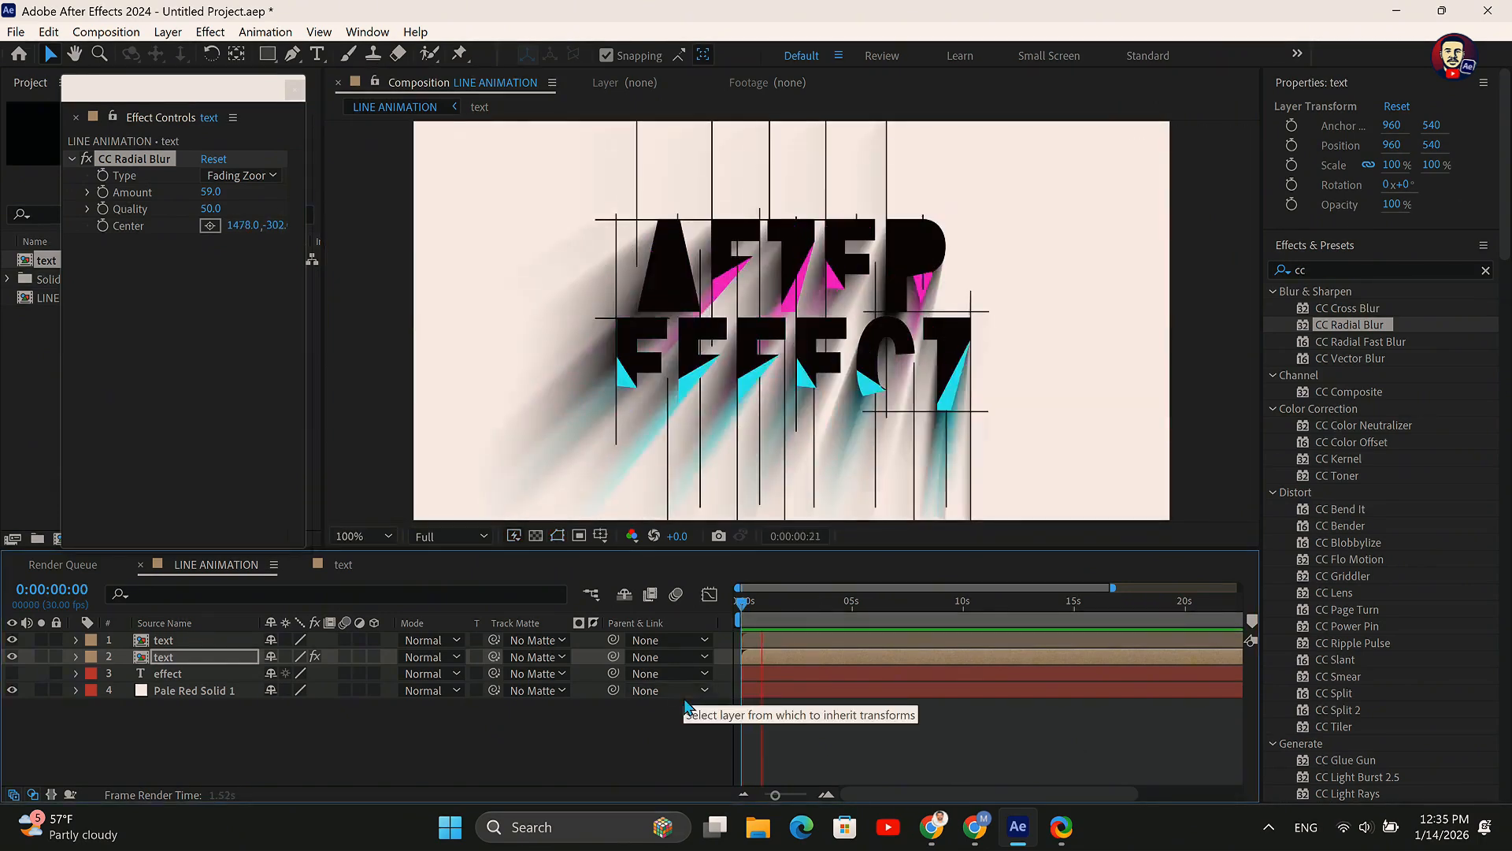
Preview the long-shadow text animation from the first frame and shorten the work area to about the first four seconds
key(space)
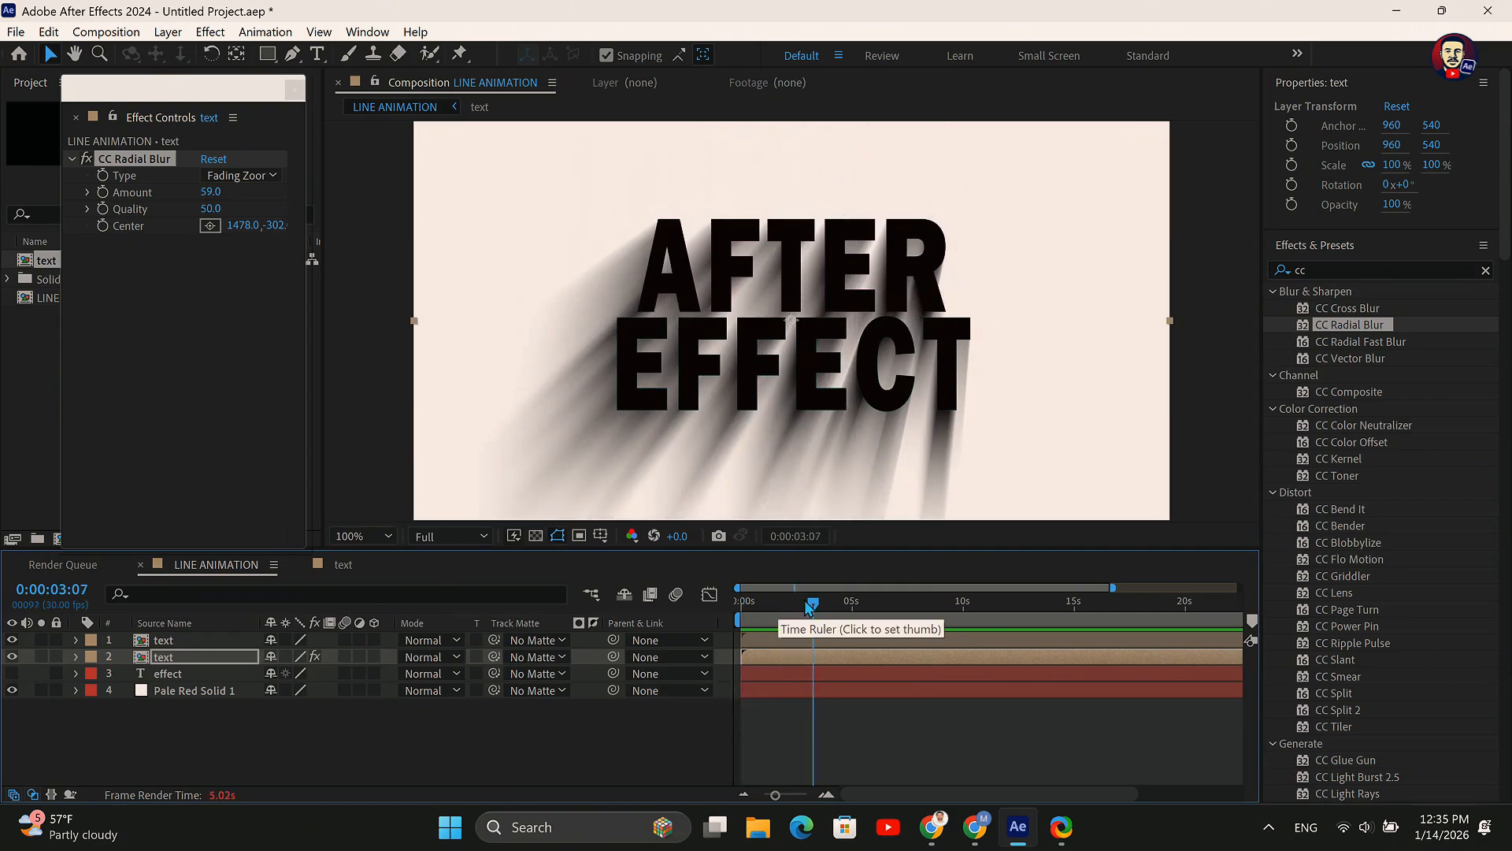
drag(814, 611, 636, 677)
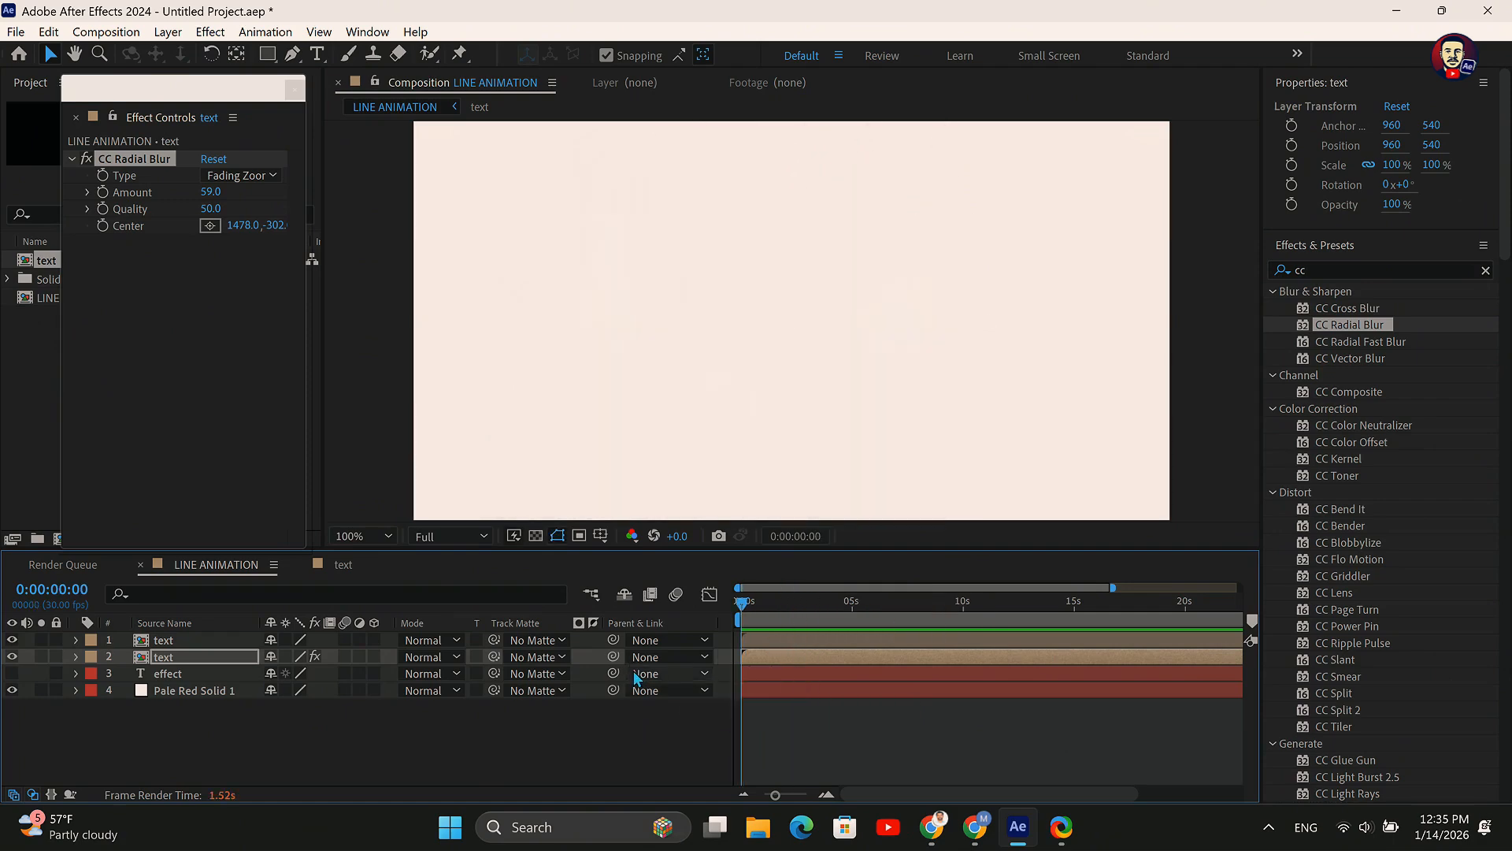
key(space)
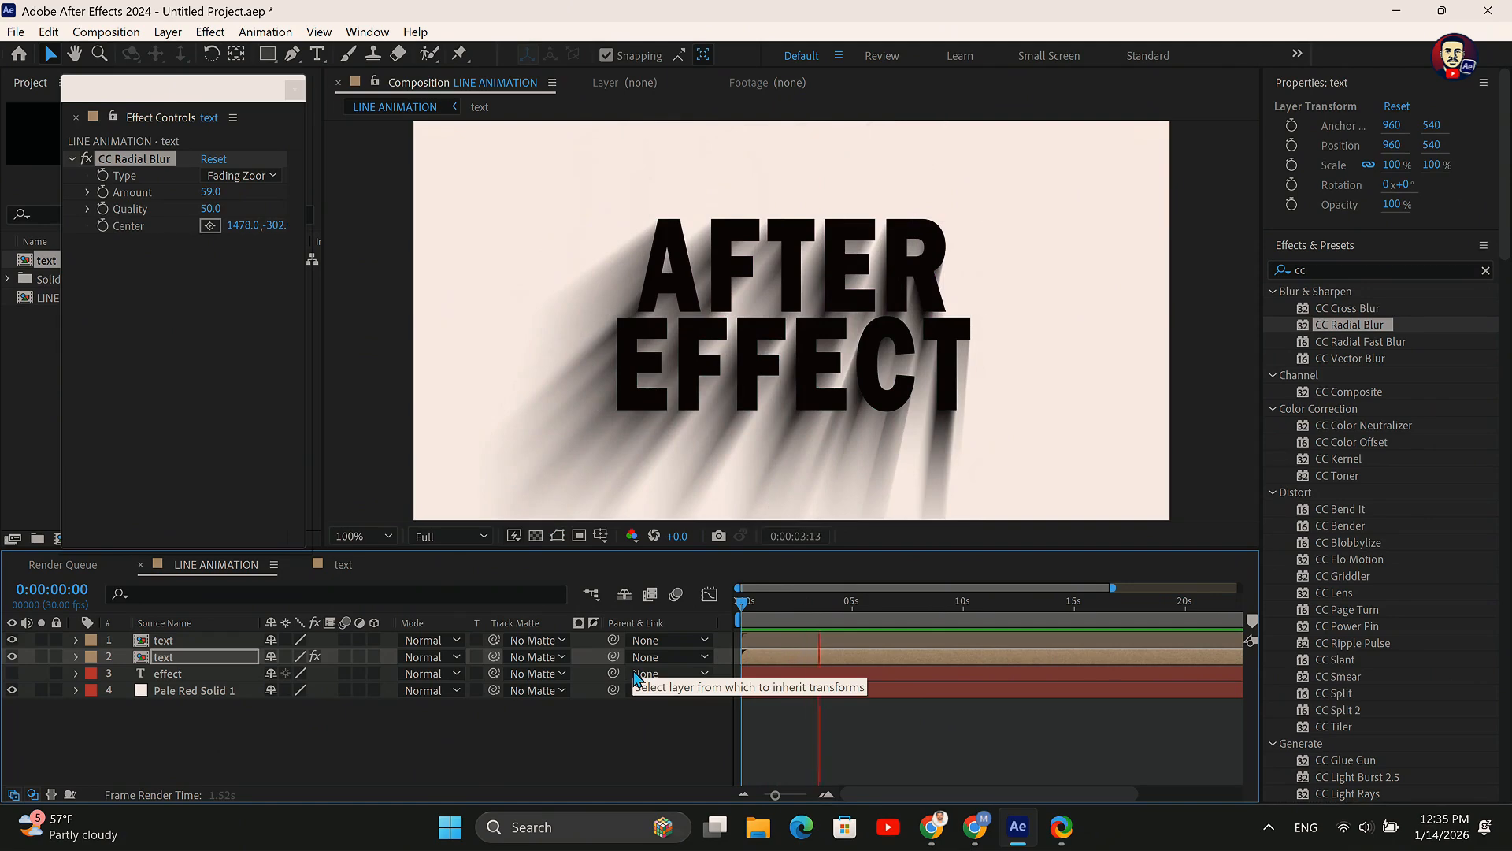
key(space)
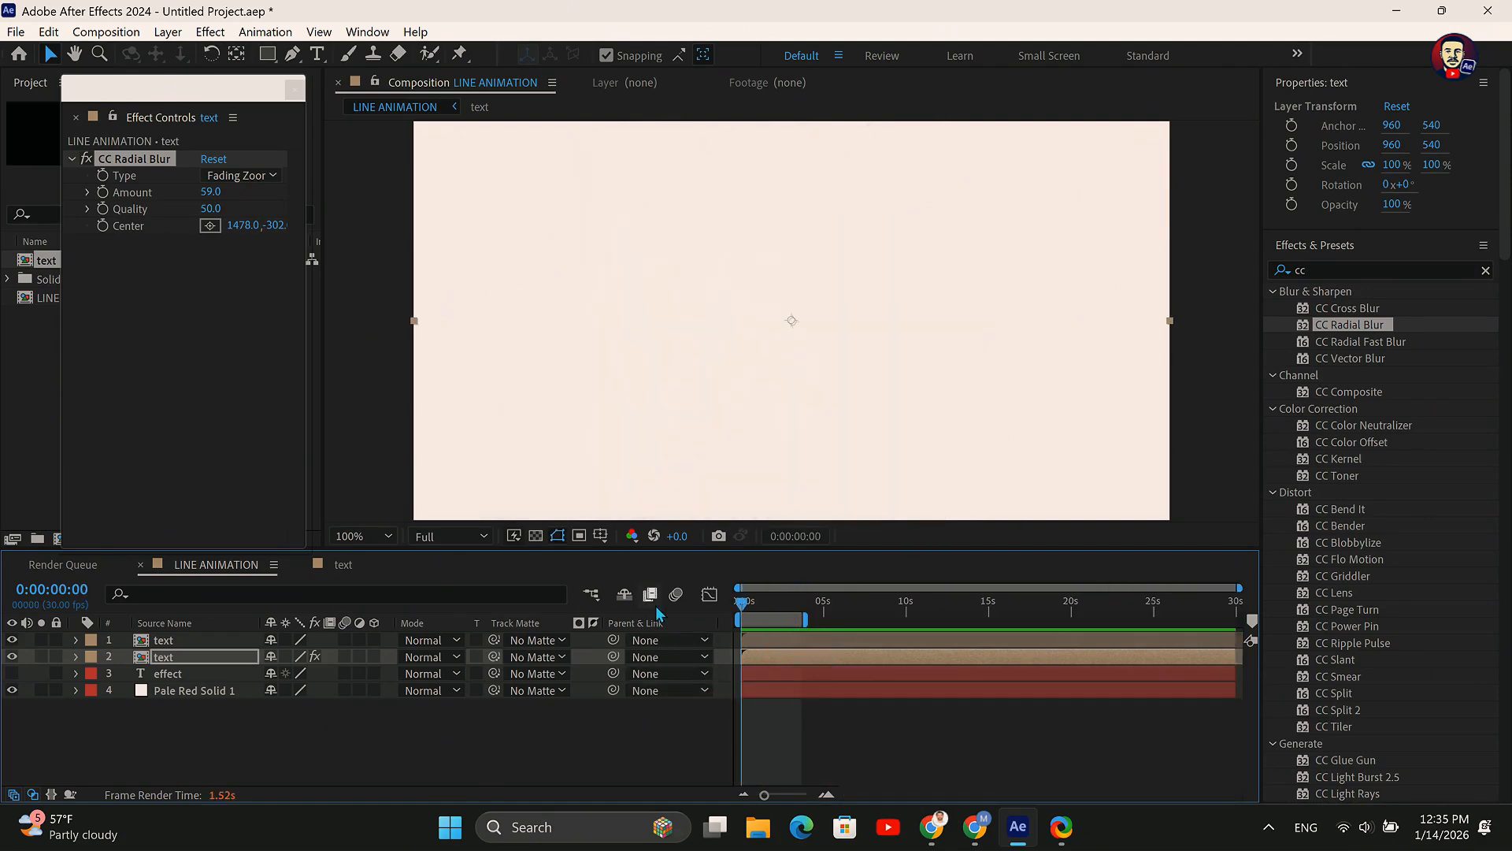
key(space)
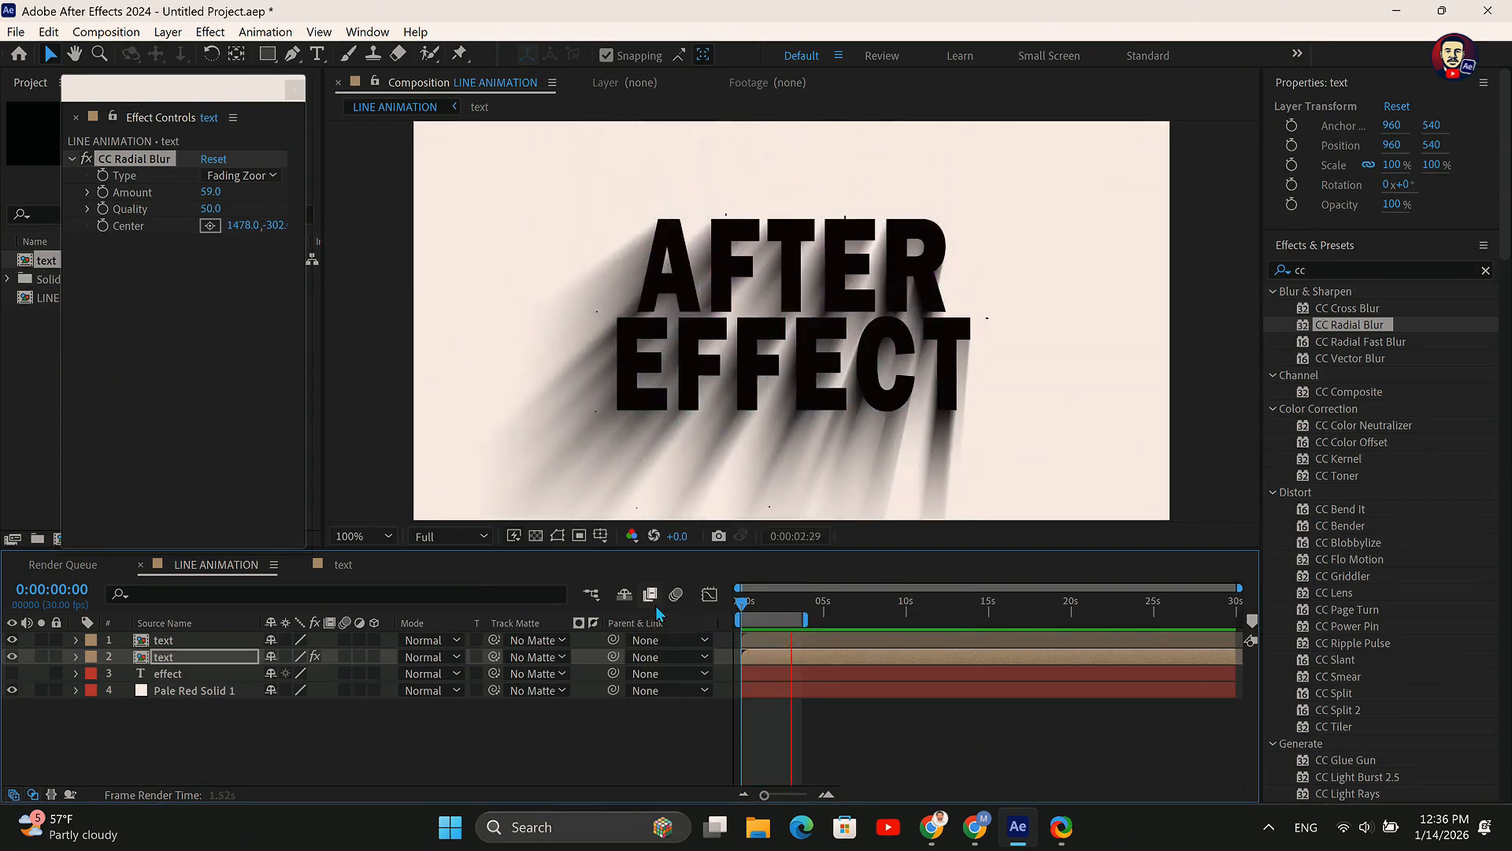
key(space)
Find the Fill effect and apply it to the upper text pre-composition layer
click(1327, 272)
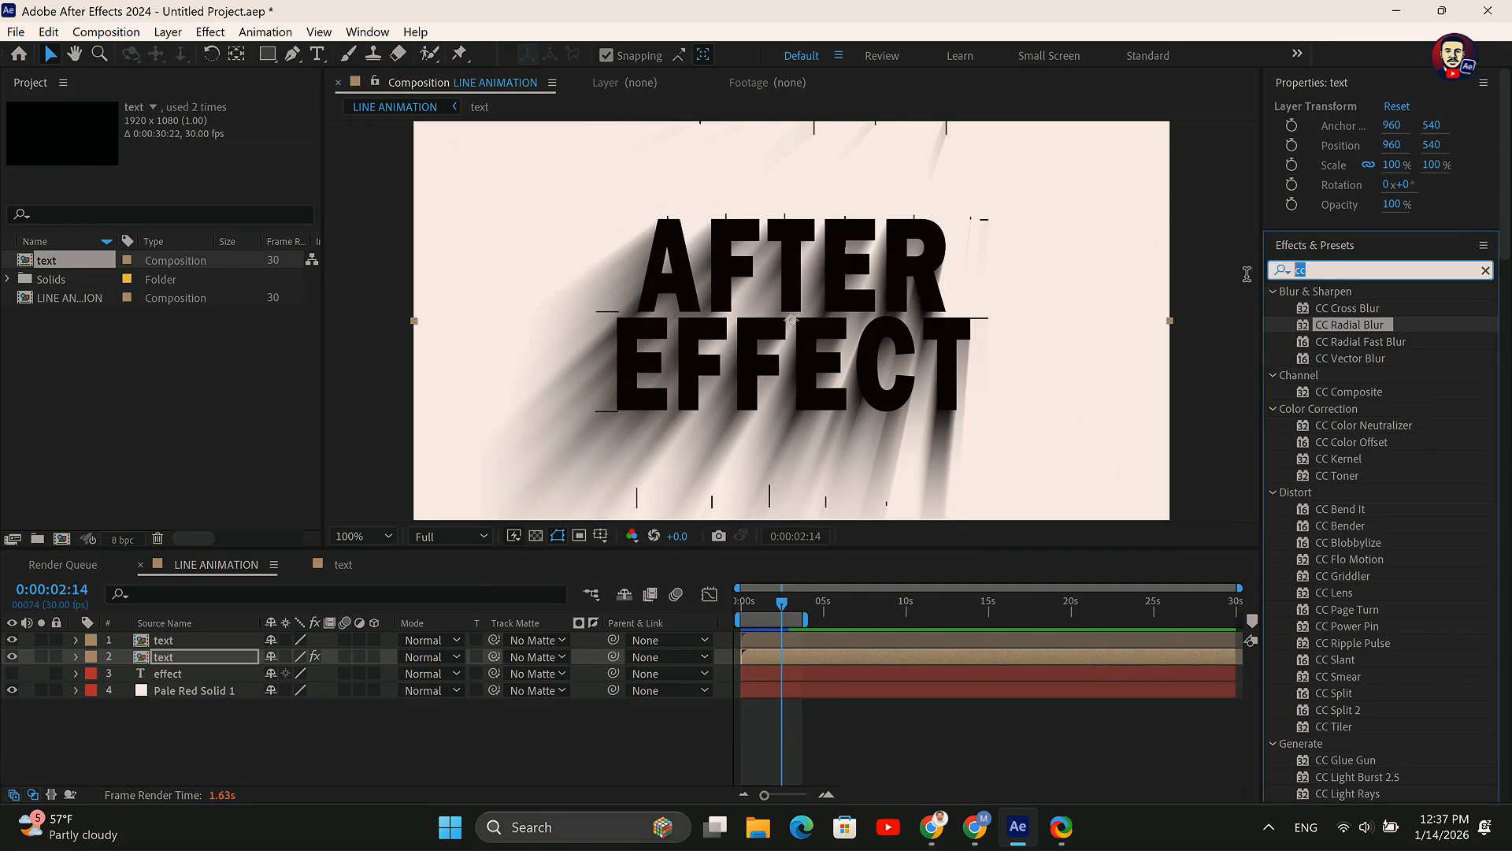
text(fill)
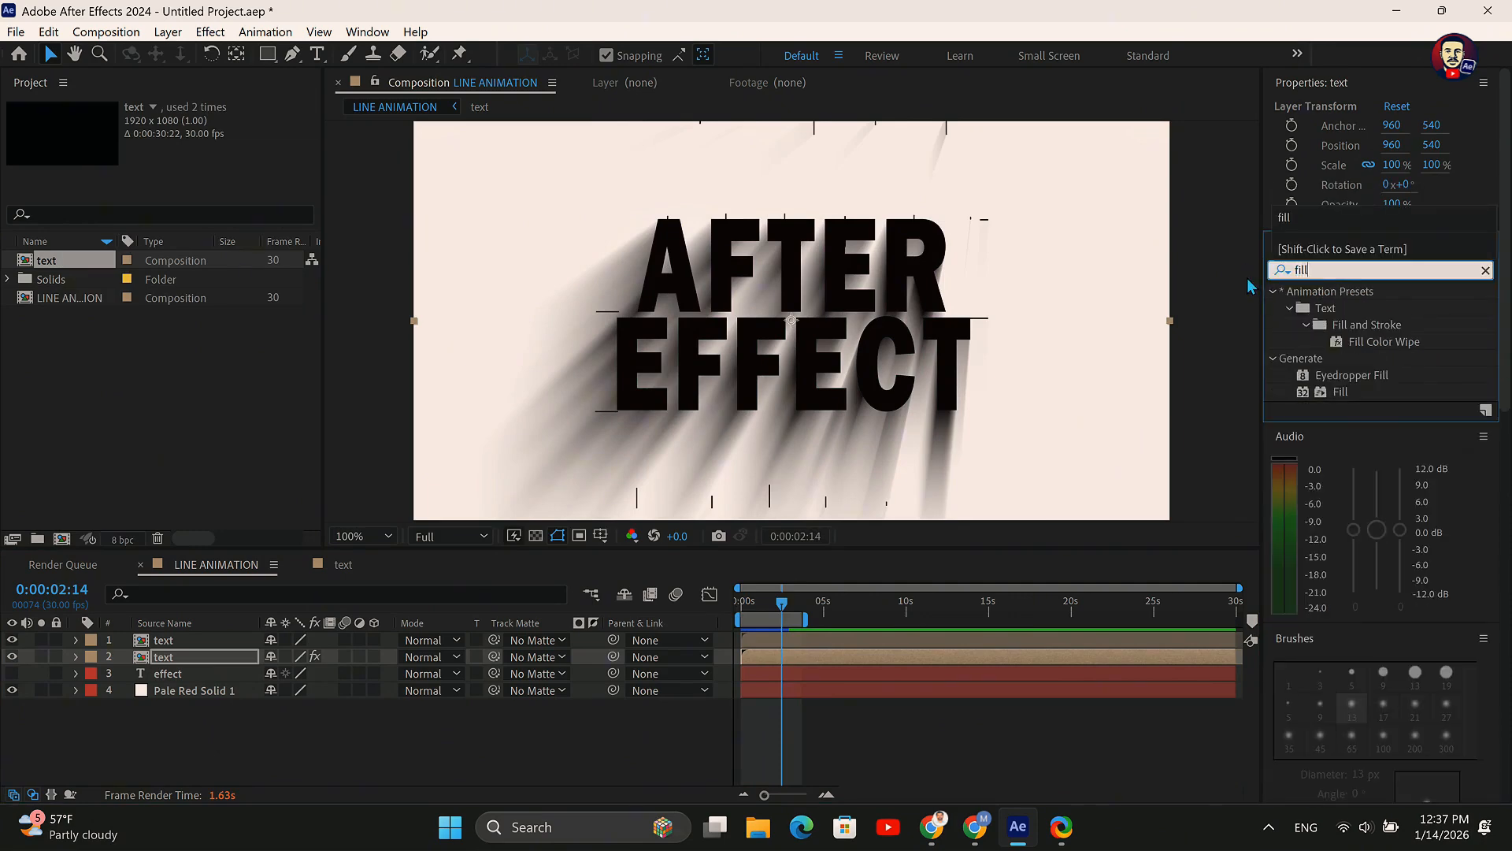
drag(1339, 392, 192, 639)
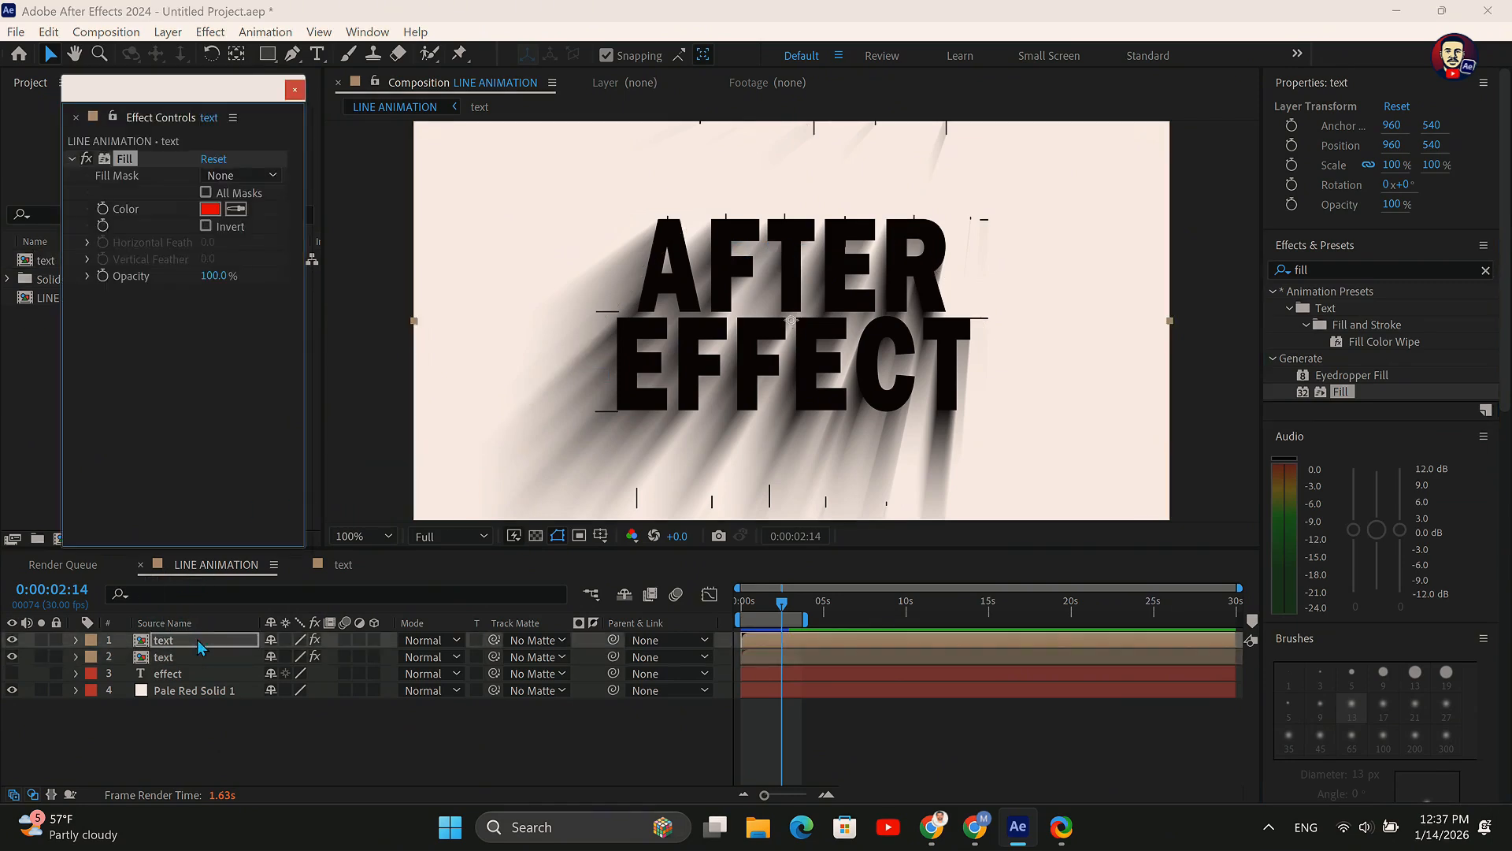
Change the upper text layer's Fill color to a dark navy blue
click(209, 210)
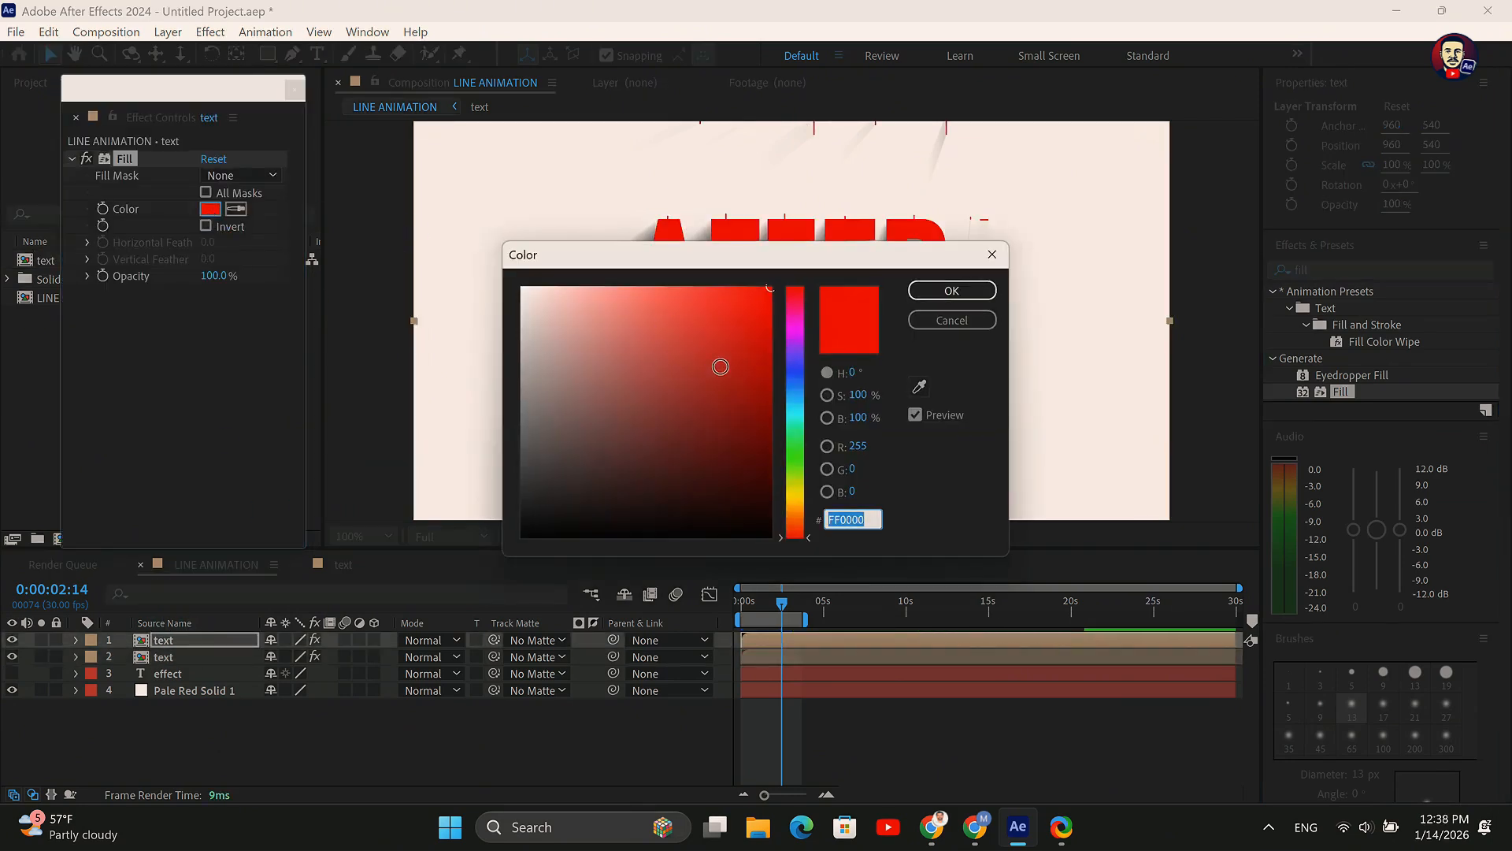
click(650, 448)
click(701, 440)
click(690, 474)
click(793, 382)
click(953, 291)
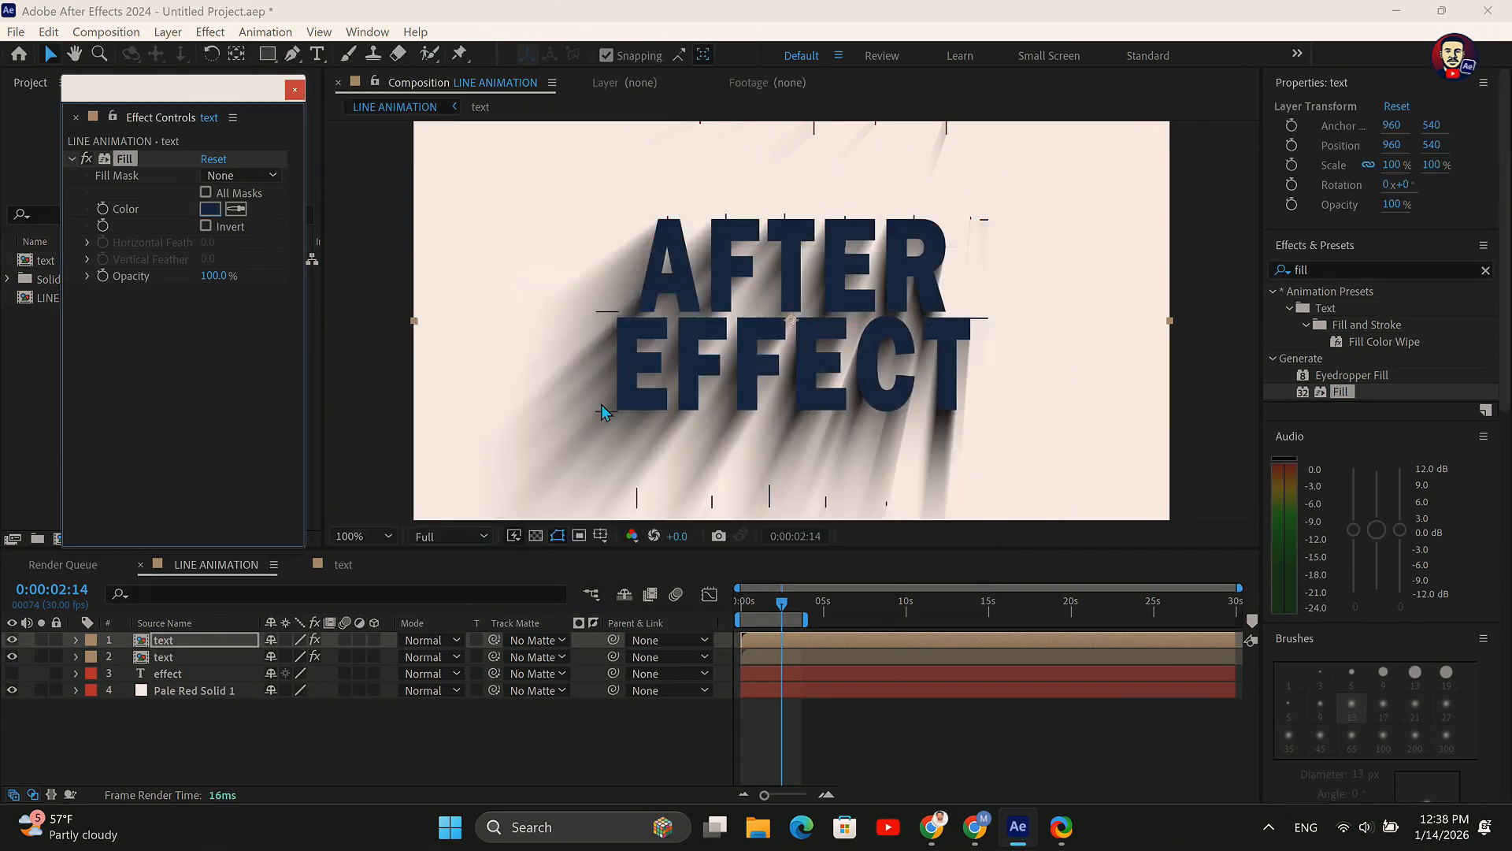
Preview the recolored text animation with its long shadow, stopping at about 2 seconds 12 frames
key(space)
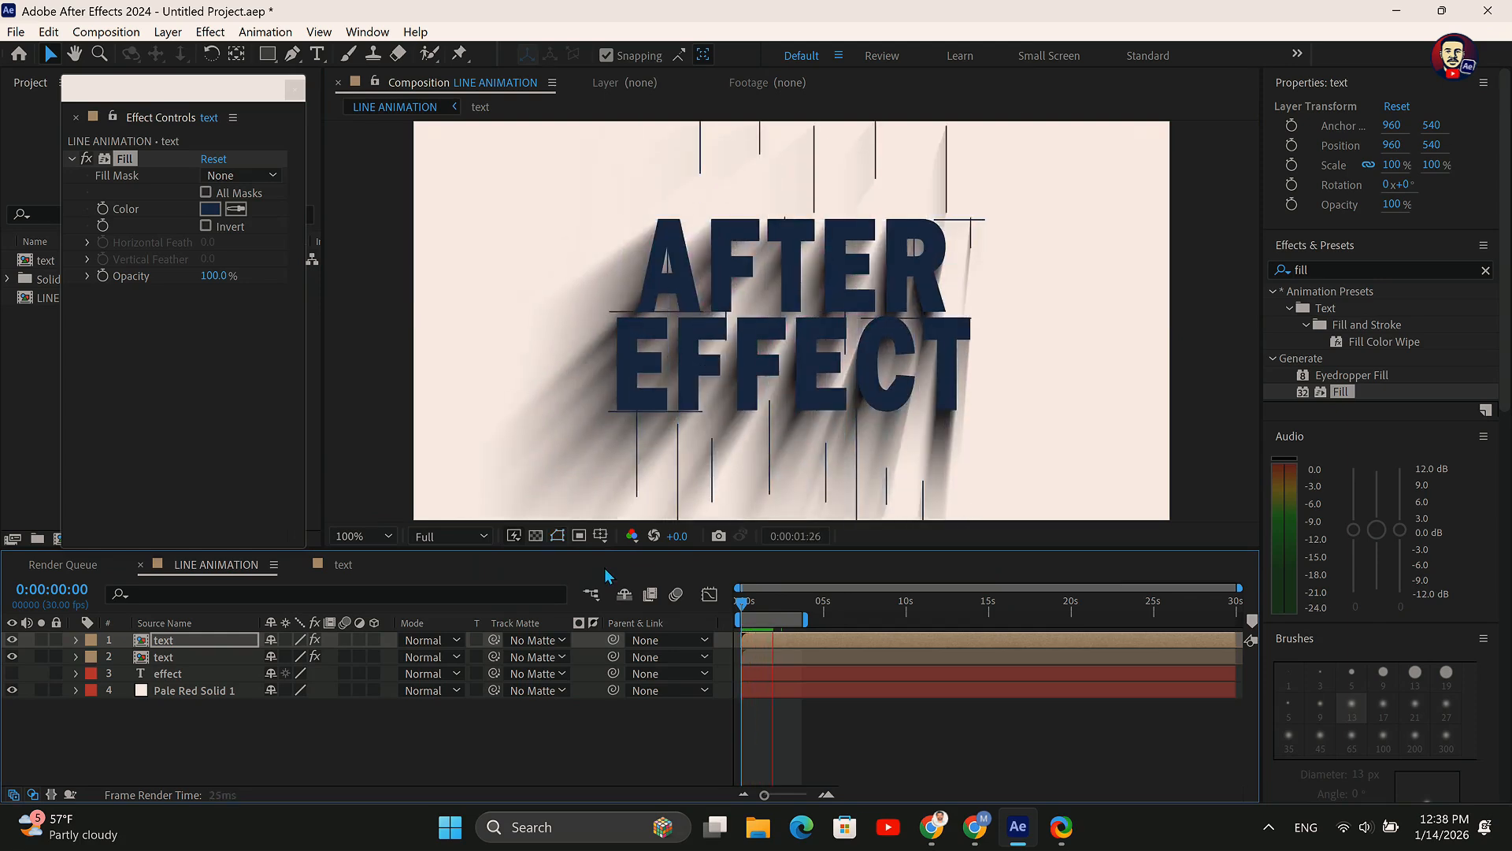
key(space)
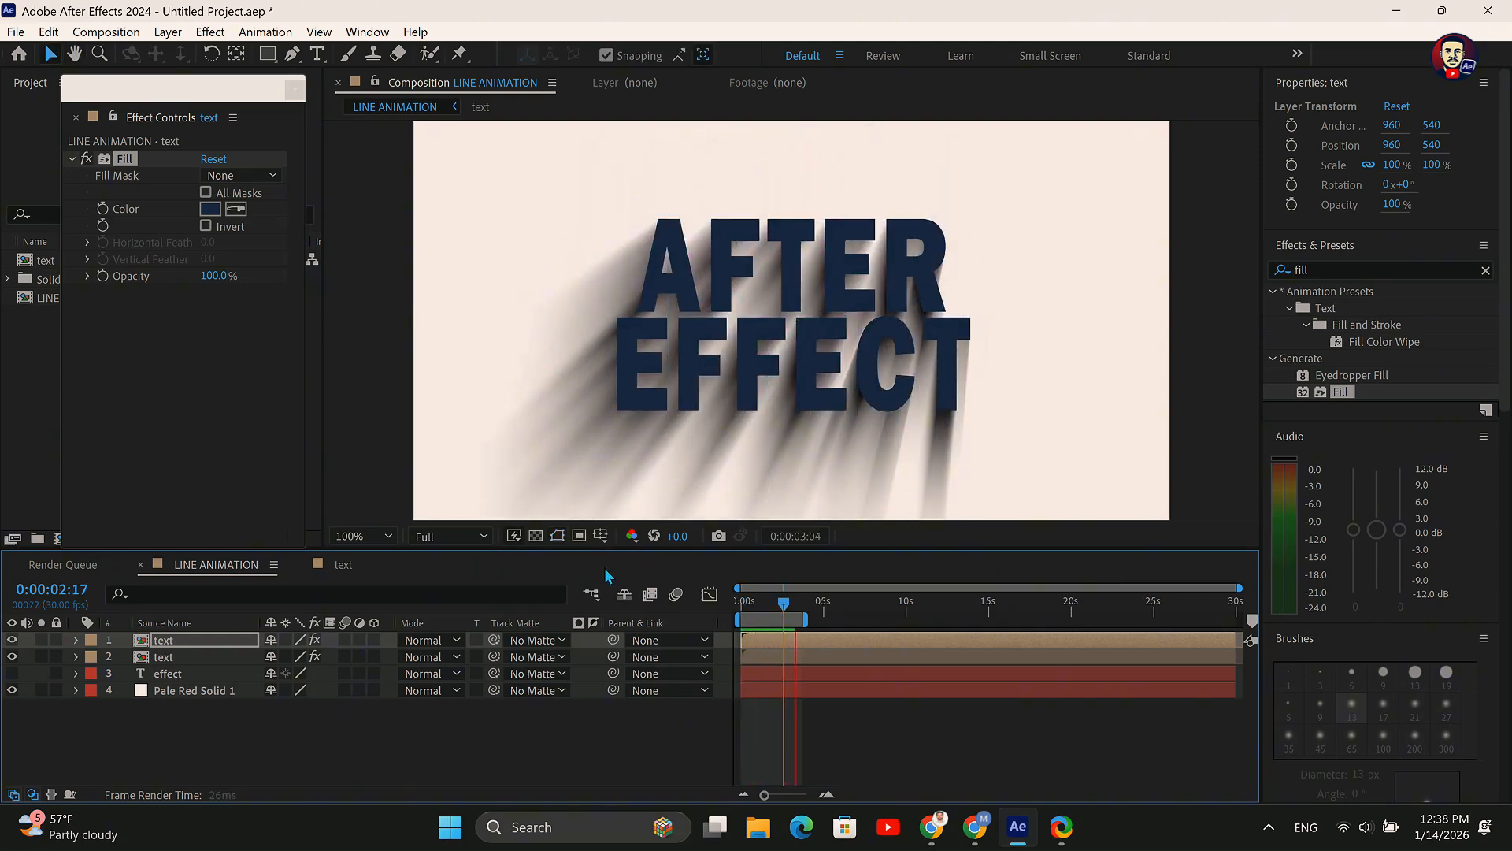
key(space)
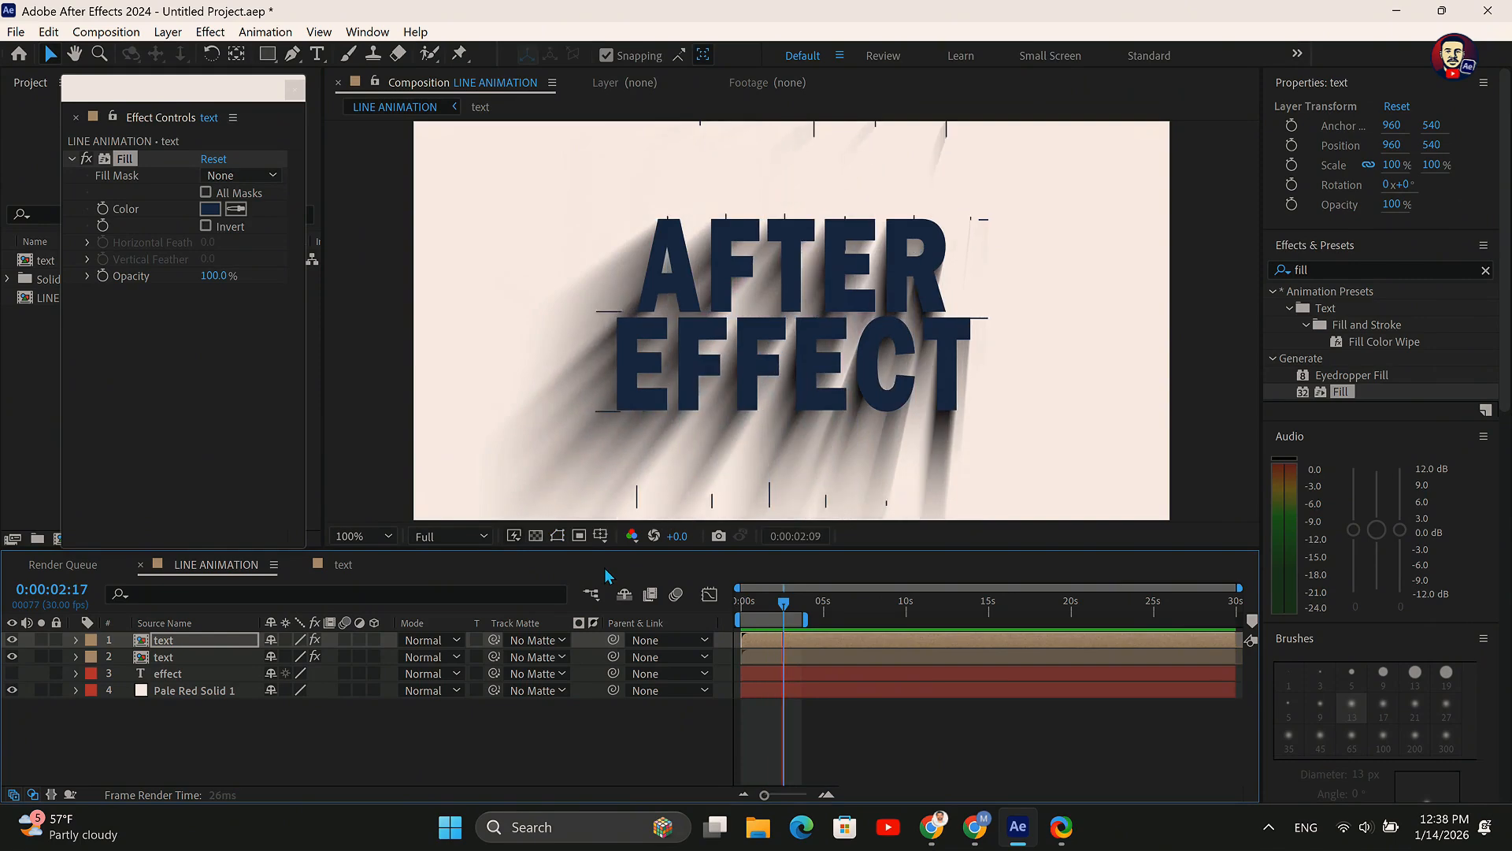
key(space)
key(space)
key(space)
Apply a Fill effect in muted grey-green to the Pale Red Solid 1 background and preview the animation from the first frame
drag(1342, 391, 213, 699)
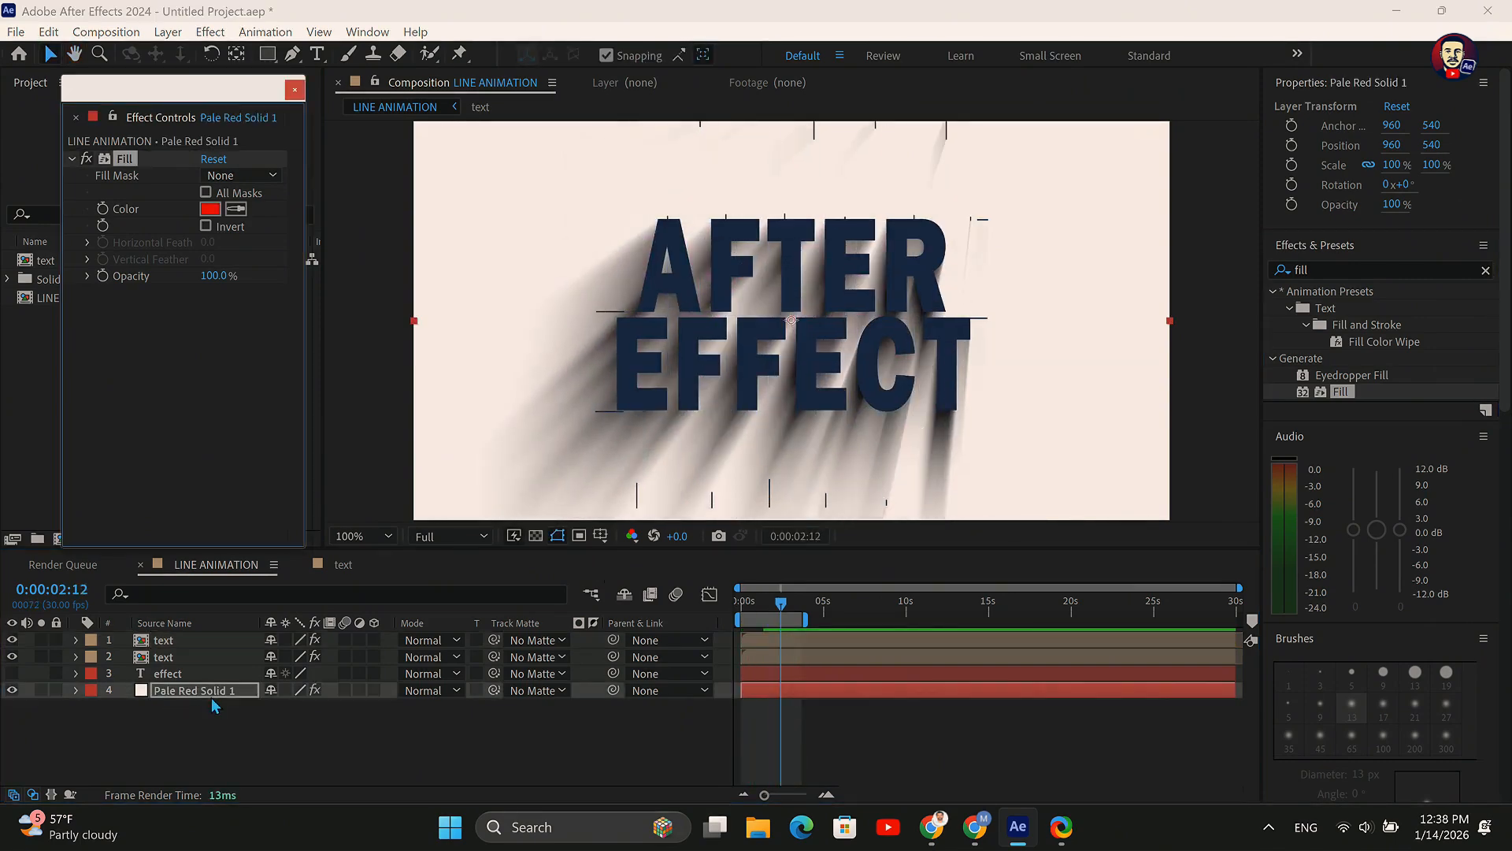
click(220, 213)
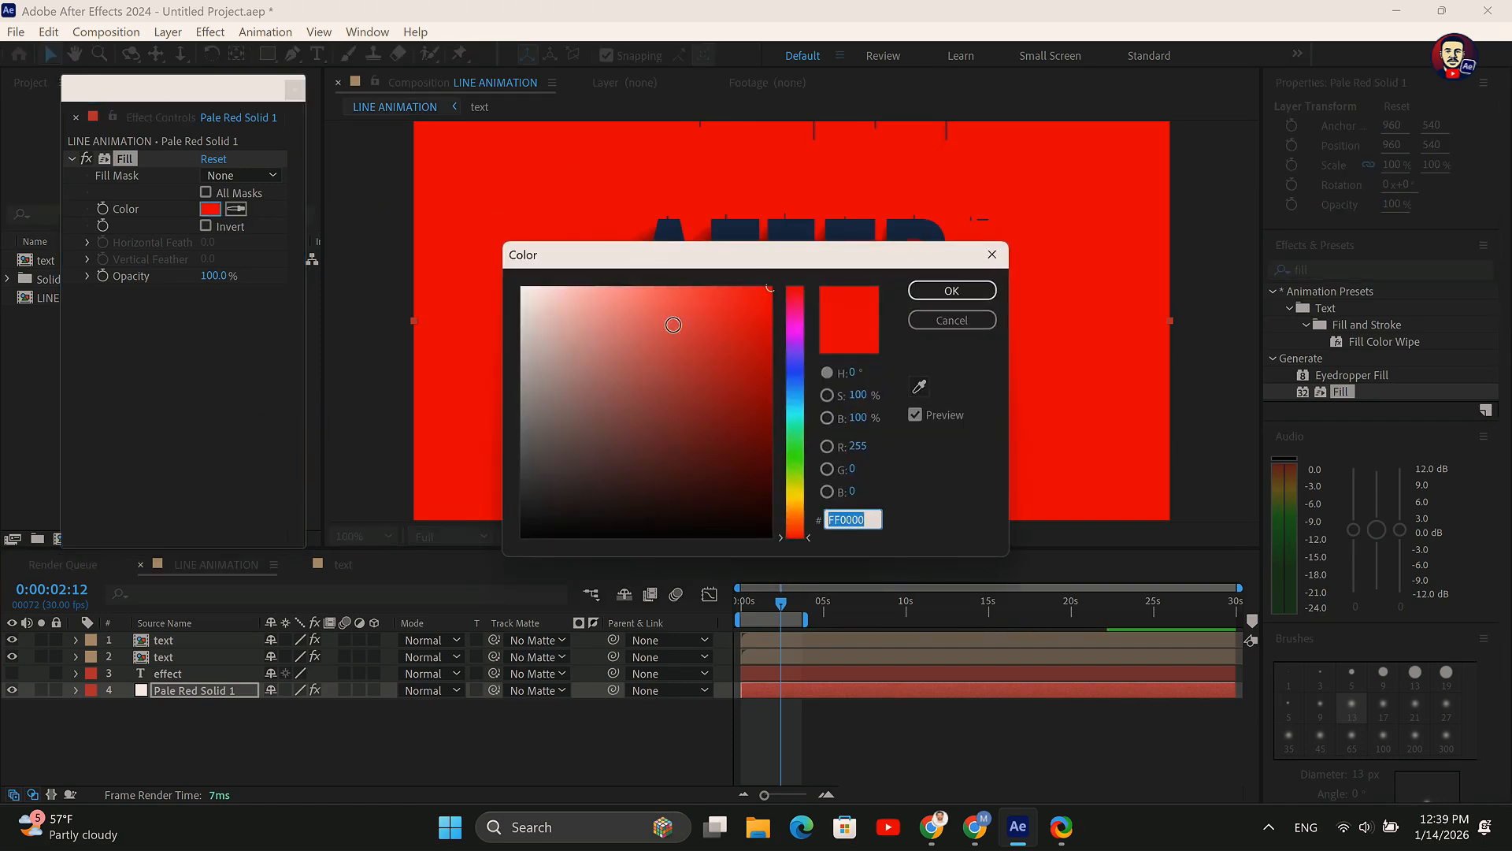
mouse_move(627, 393)
mouse_down()
mouse_move(712, 352)
mouse_move(590, 409)
mouse_move(579, 482)
mouse_move(583, 429)
mouse_up()
drag(803, 385, 806, 438)
click(951, 290)
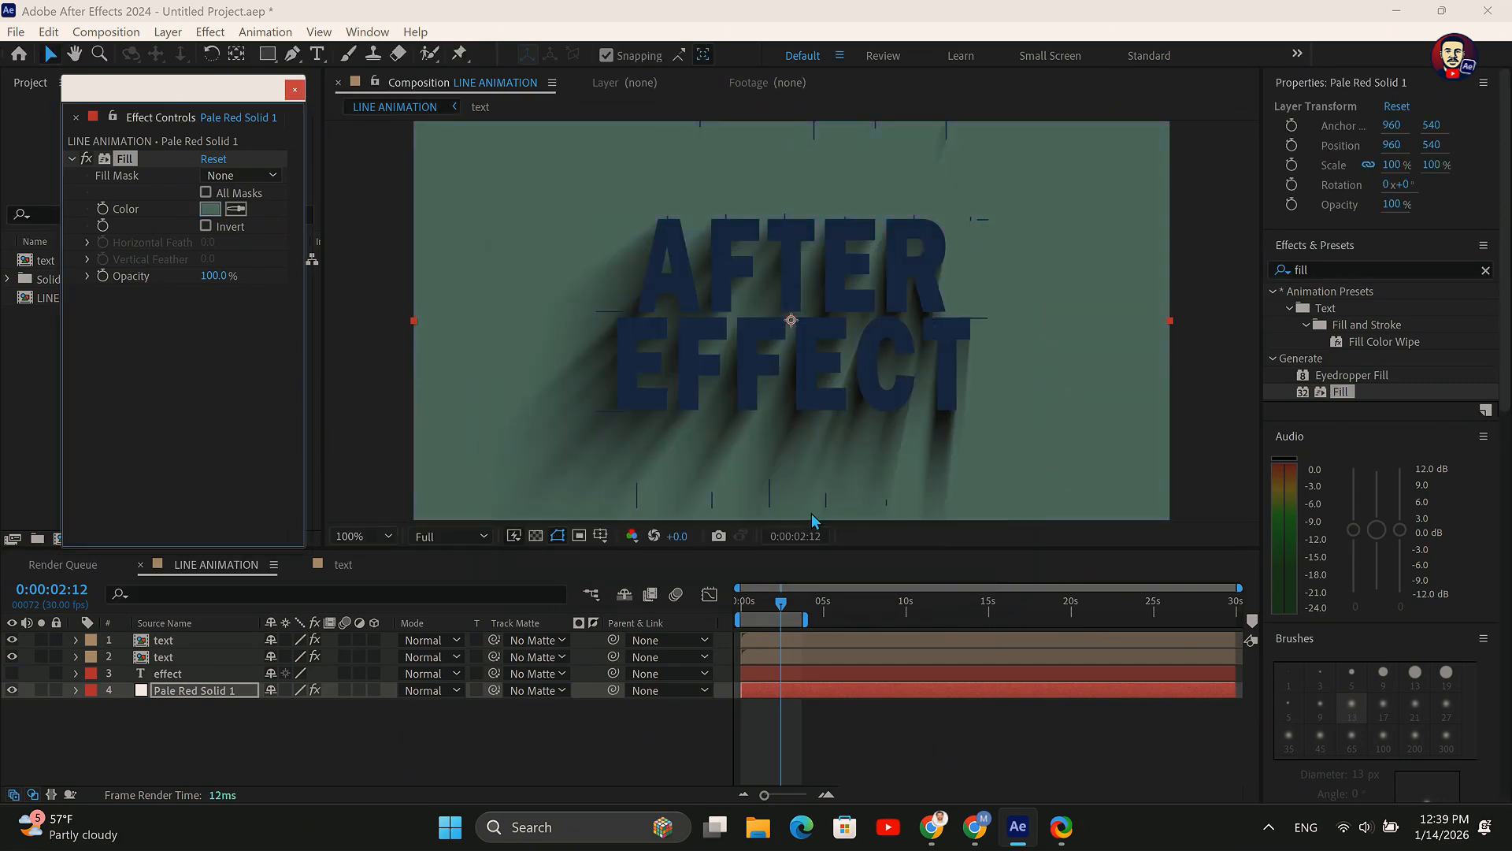
drag(781, 602, 662, 626)
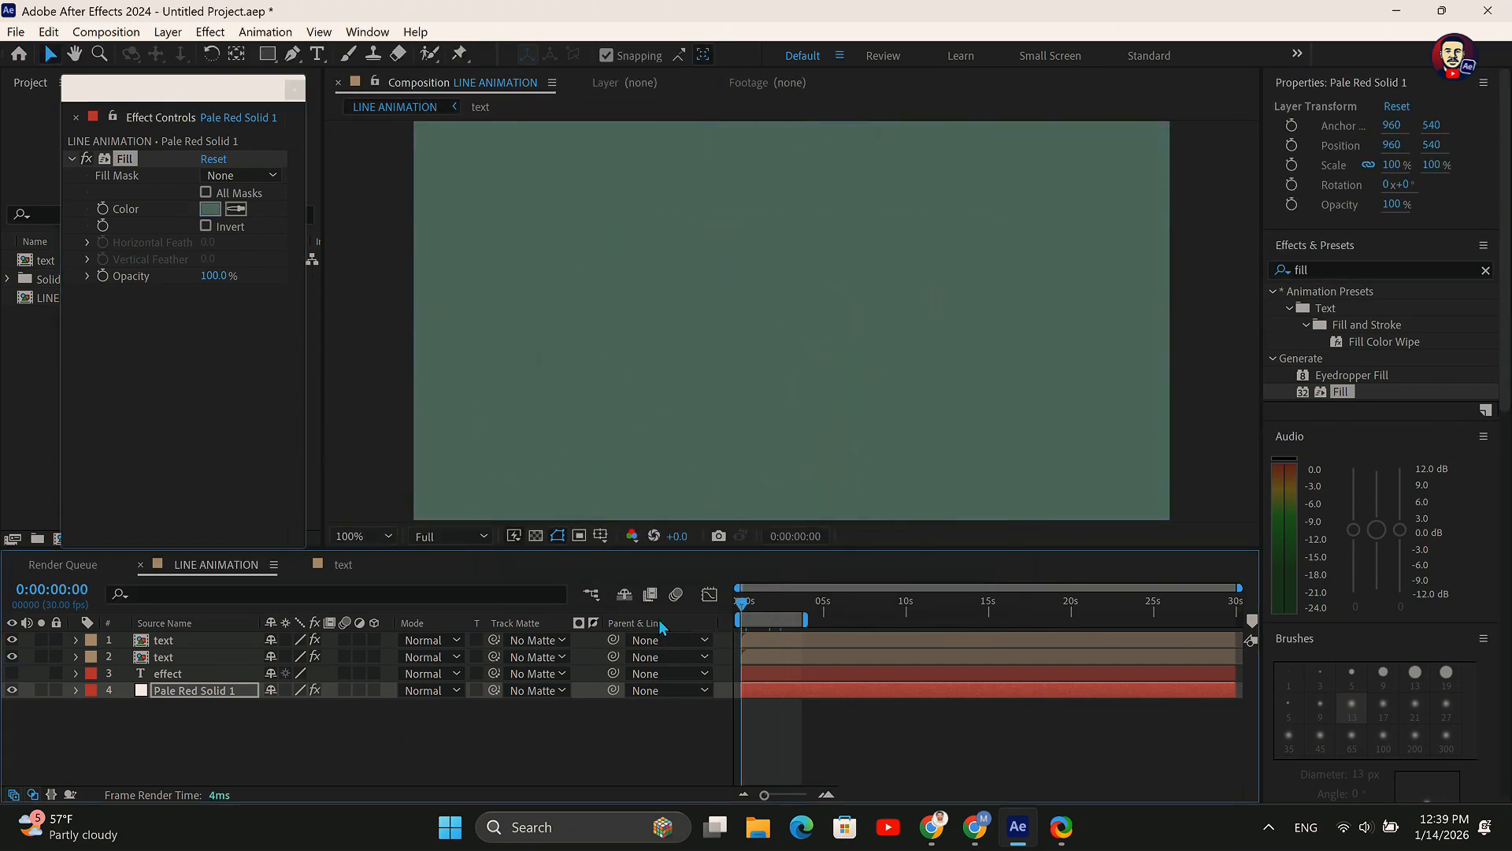
key(space)
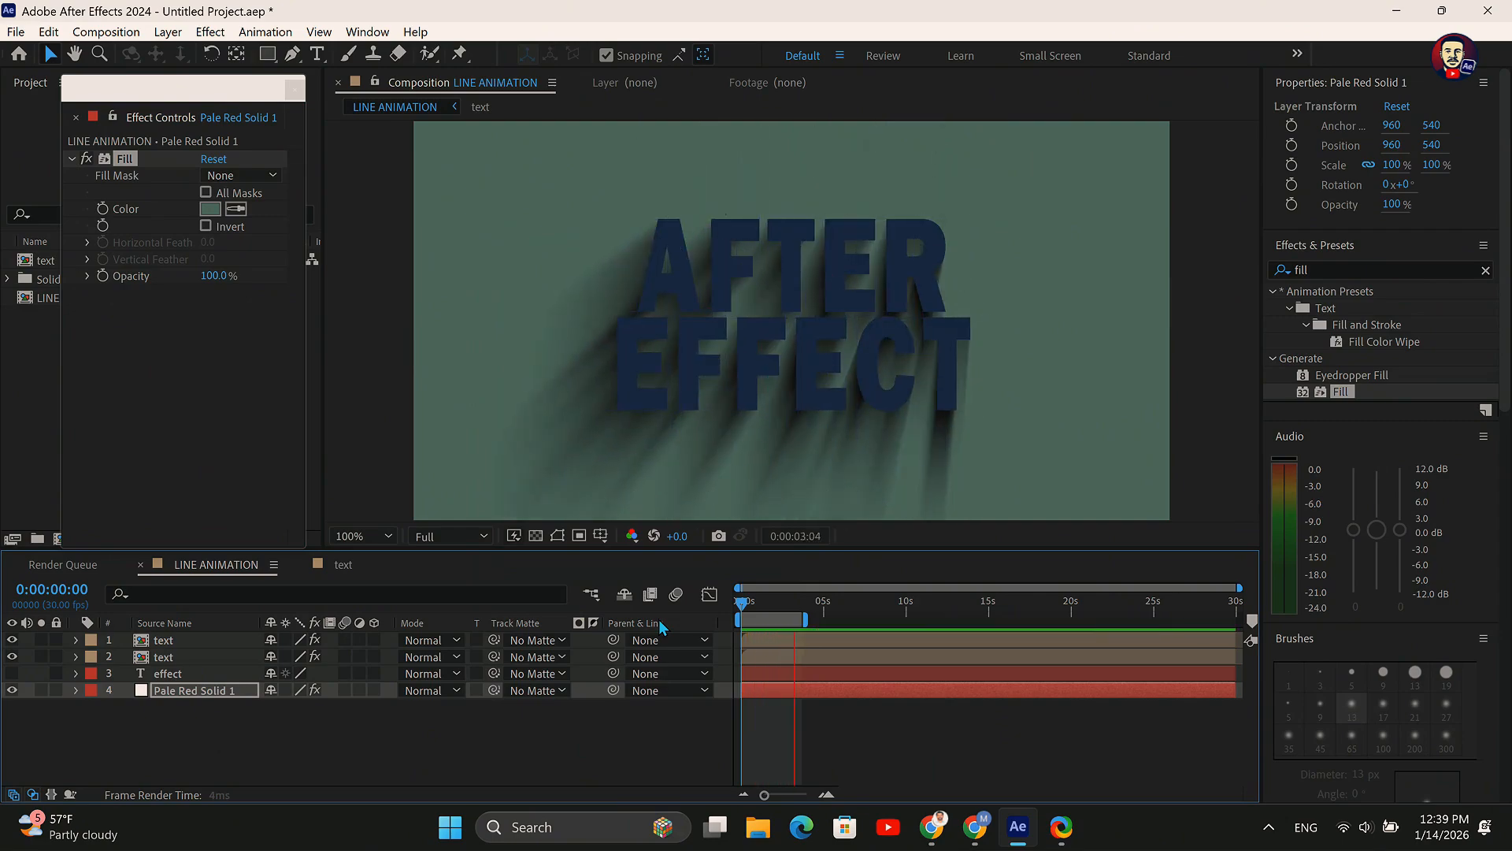